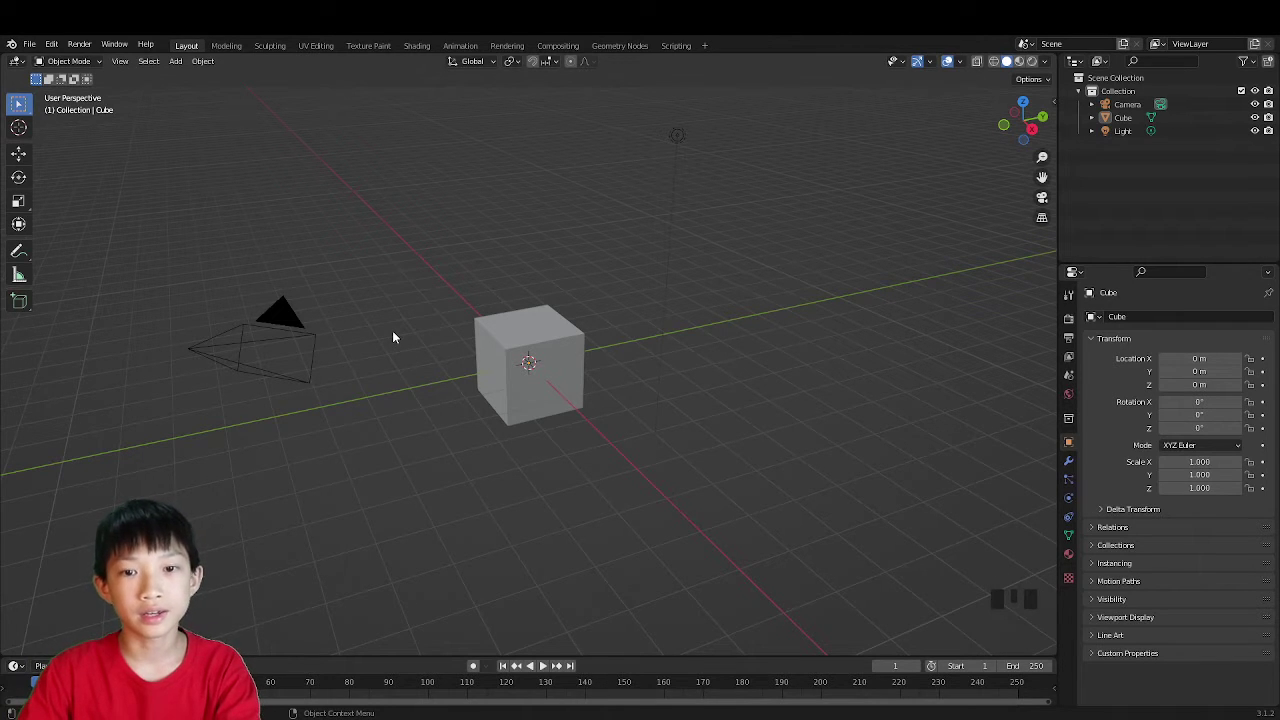
Step: Delete the default cube and add a cylinder mesh in its place
drag(485, 277, 546, 415)
key(Delete)
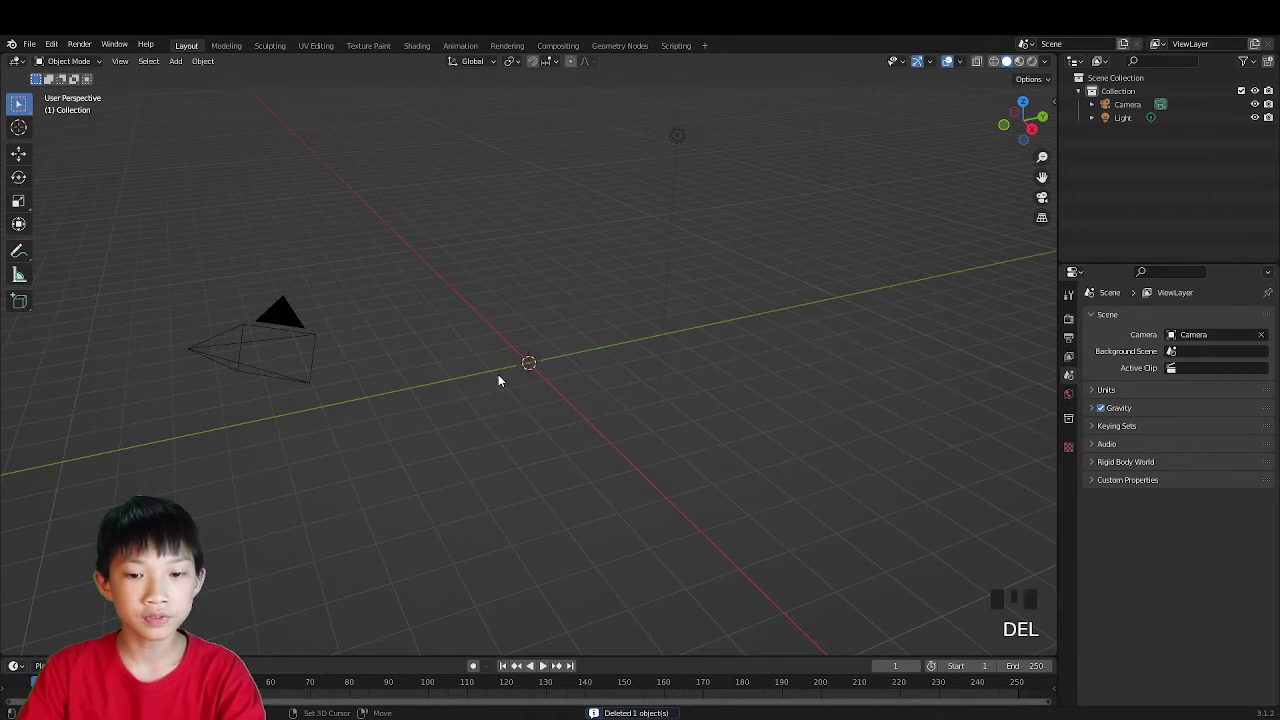
key(shift+a)
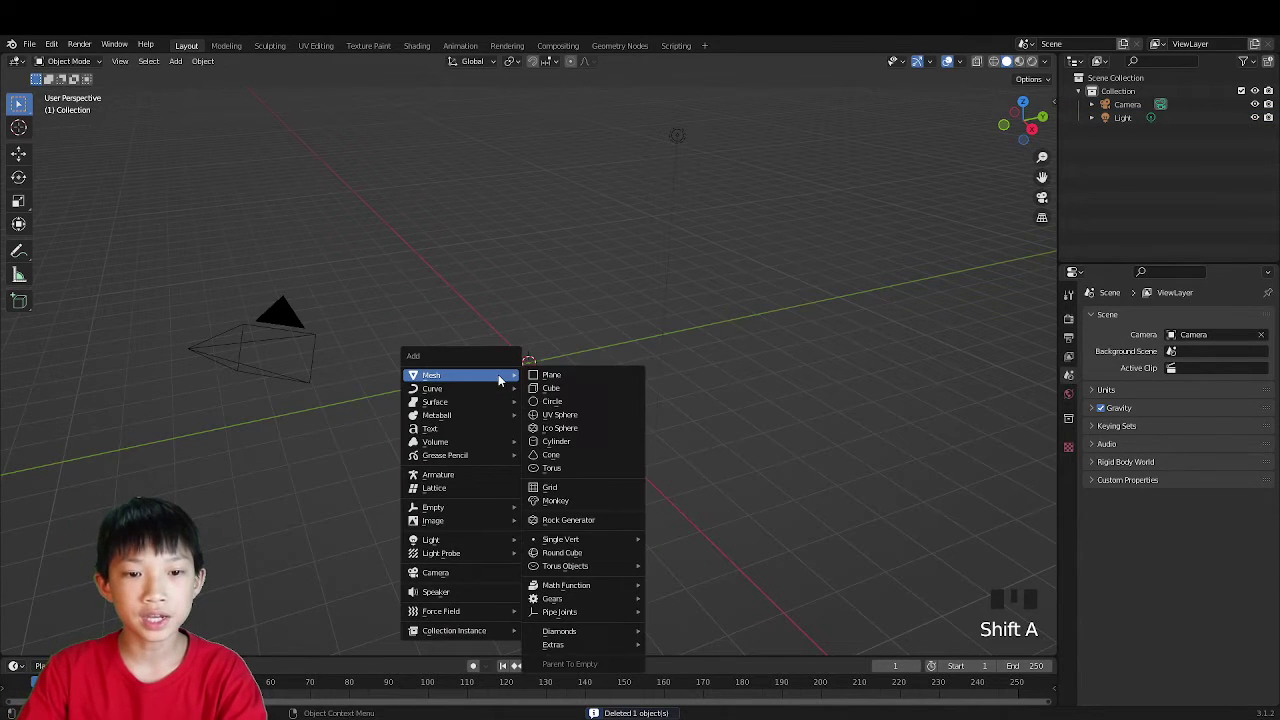
click(548, 447)
mouse_move(586, 300)
middle_down()
mouse_move(586, 281)
mouse_move(606, 294)
middle_up()
scroll(594, 294, down, 2)
scroll(583, 286, up, 2)
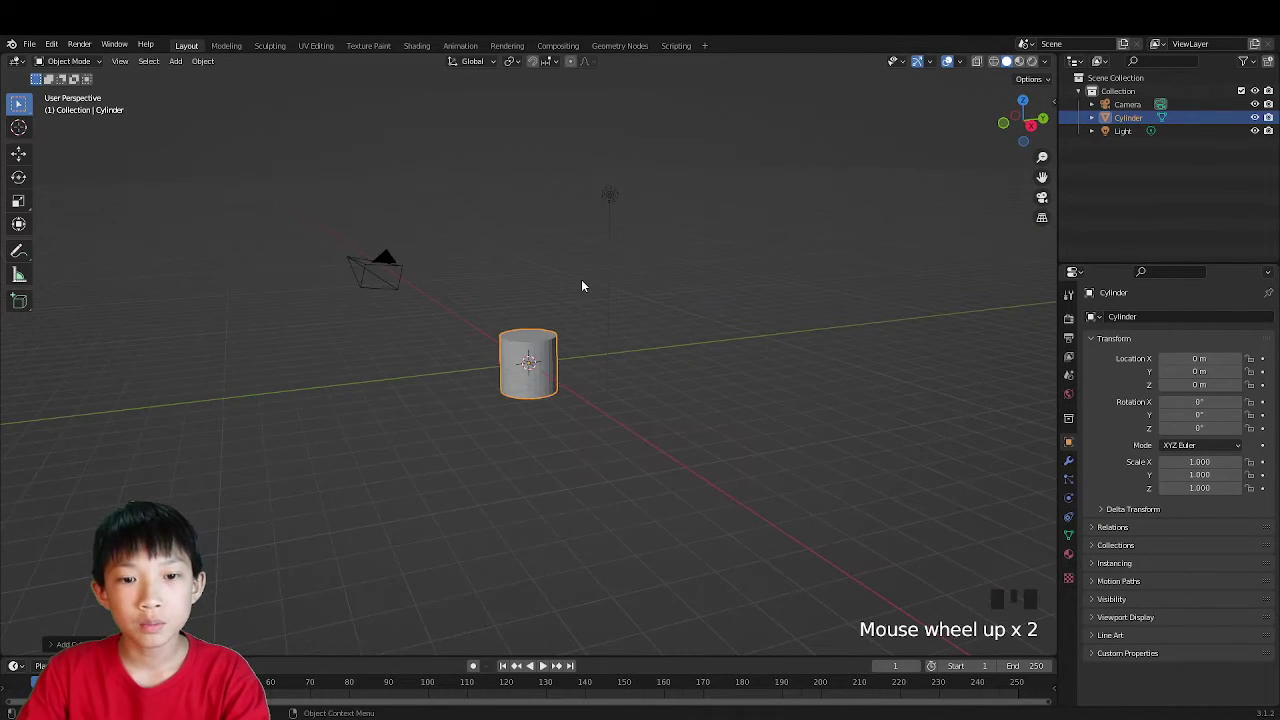
Step: In Edit Mode, raise the cylinder's top face along the Z axis to form a tall column
key(Tab)
key(3)
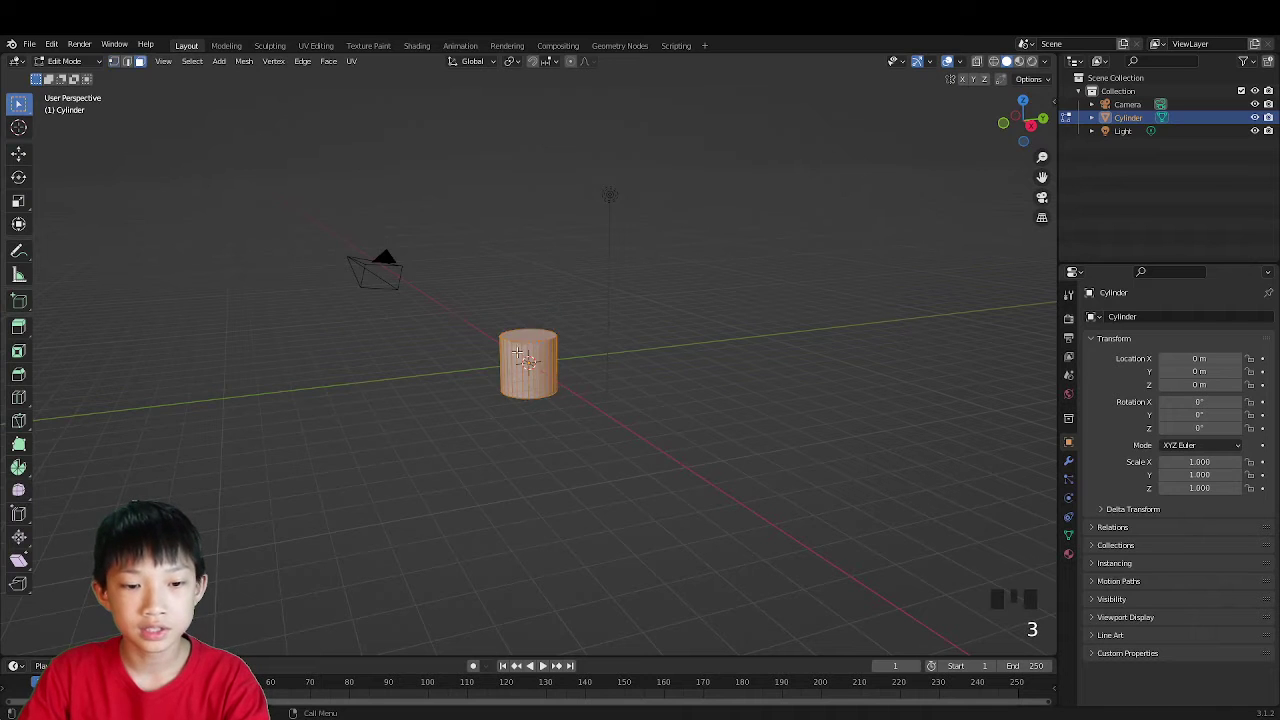
click(467, 312)
scroll(575, 308, down, 1)
middle_drag(575, 308, 558, 345)
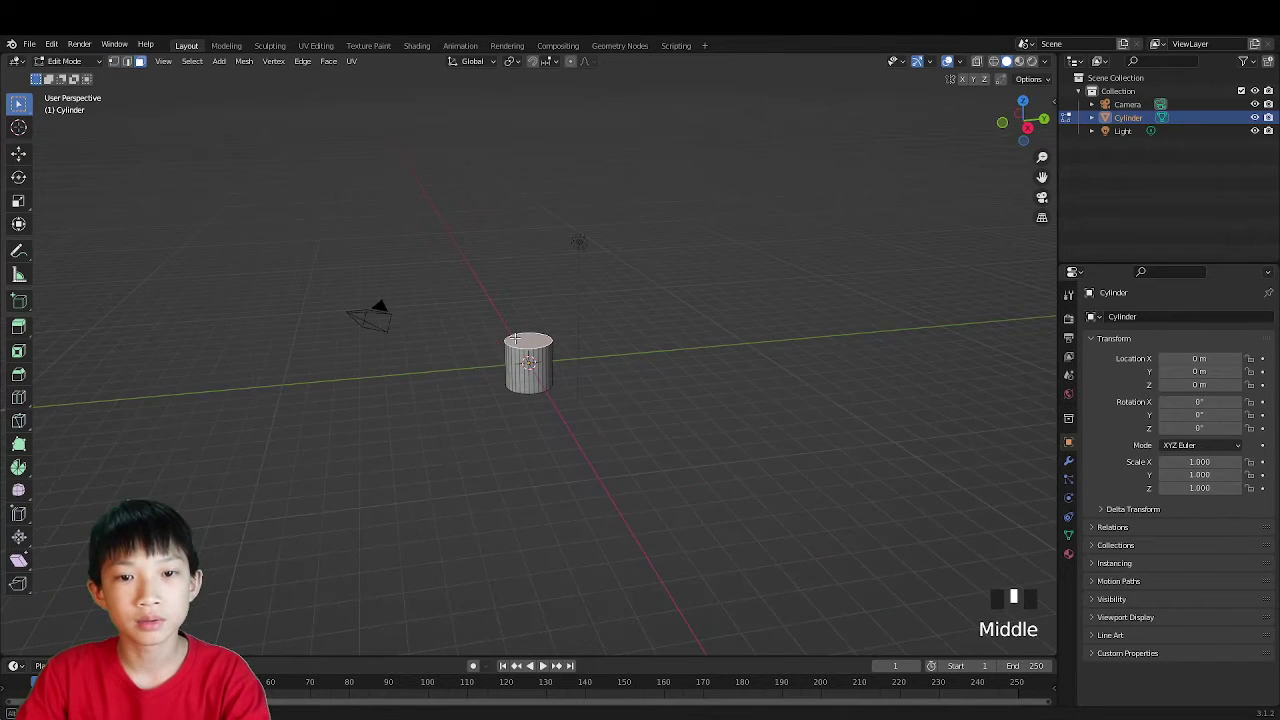
scroll(555, 348, down, 2)
key(g)
key(z)
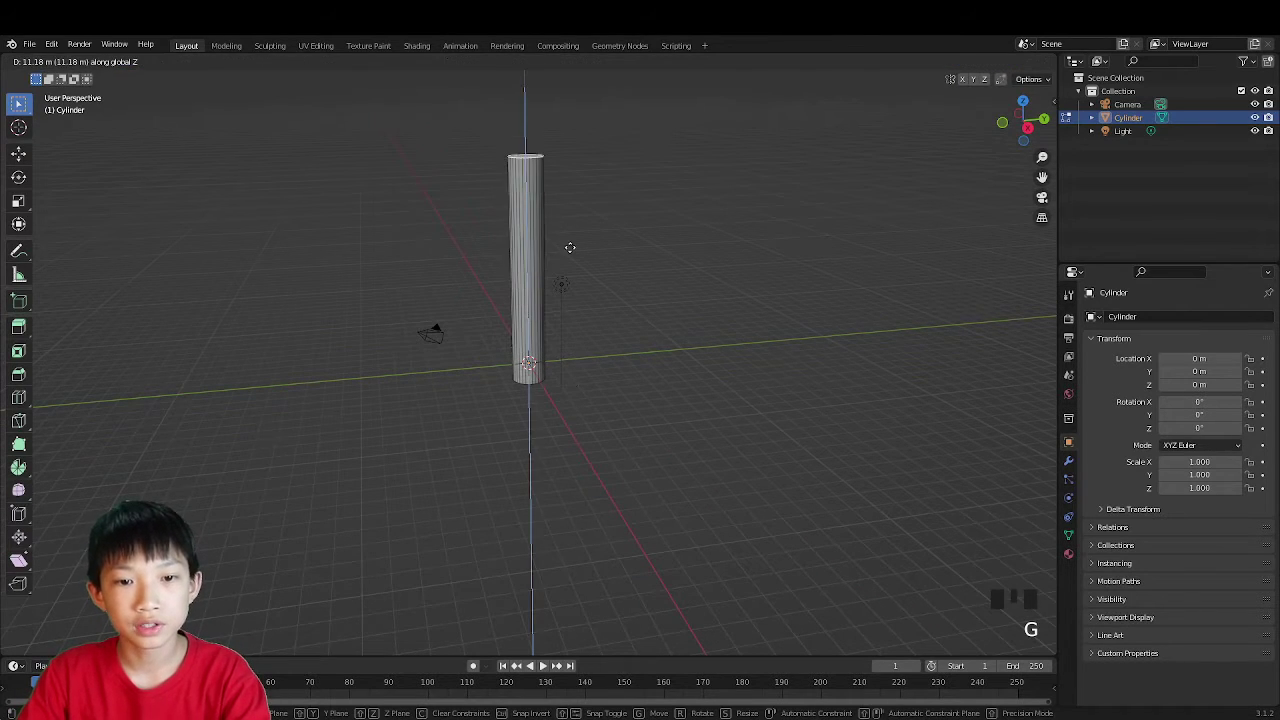
click(566, 146)
middle_drag(530, 180, 543, 179)
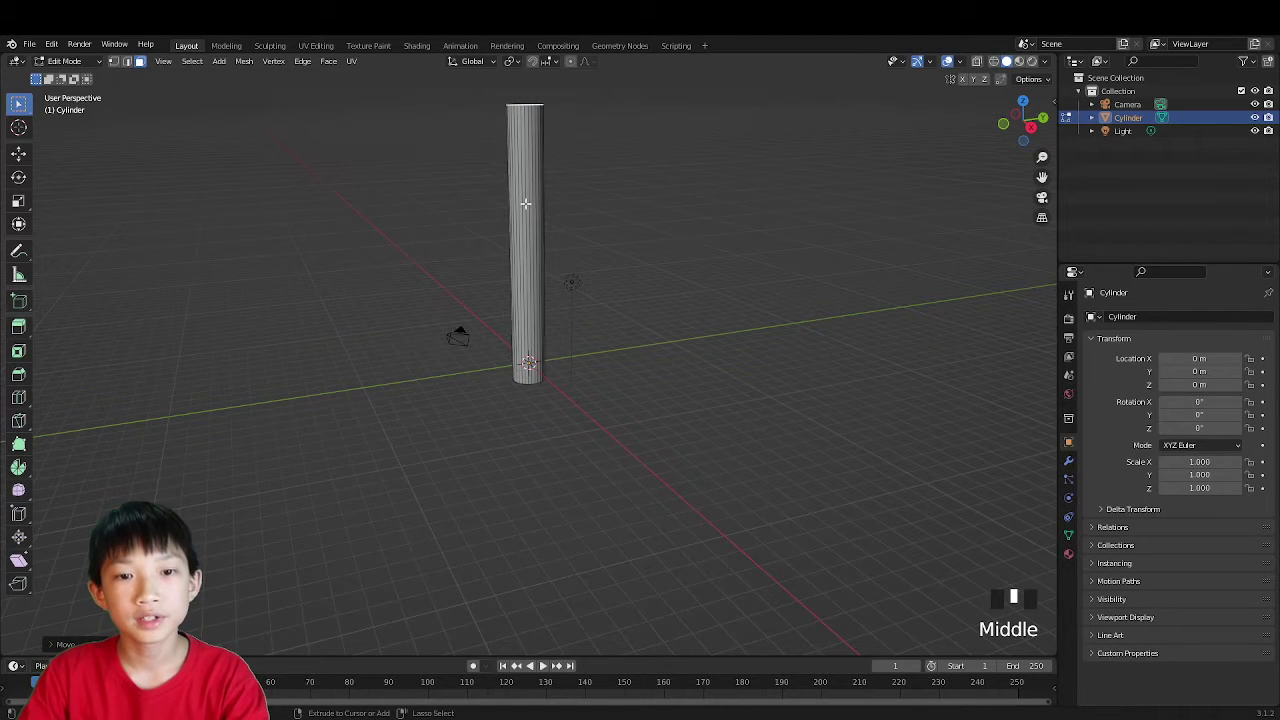
Step: Add about 18 evenly spaced horizontal loop cuts along the column and return to Object Mode
key(ctrl+r)
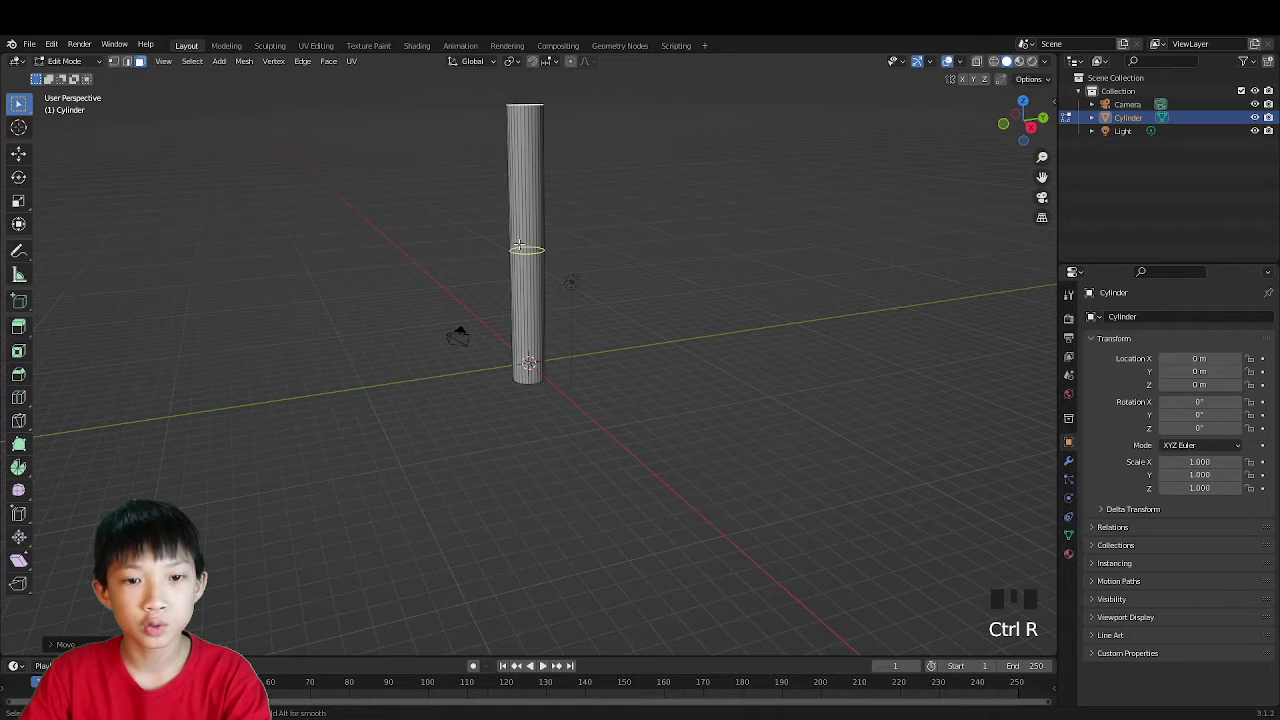
scroll(530, 243, up, 20)
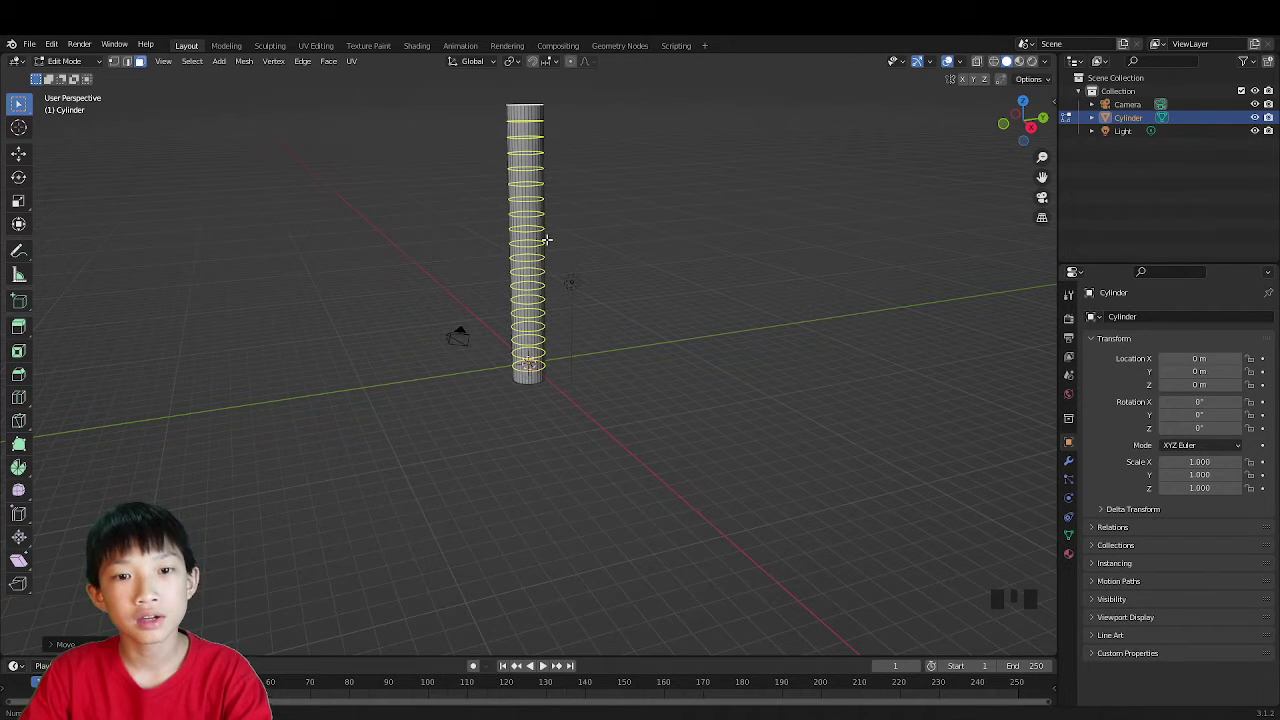
click(546, 240)
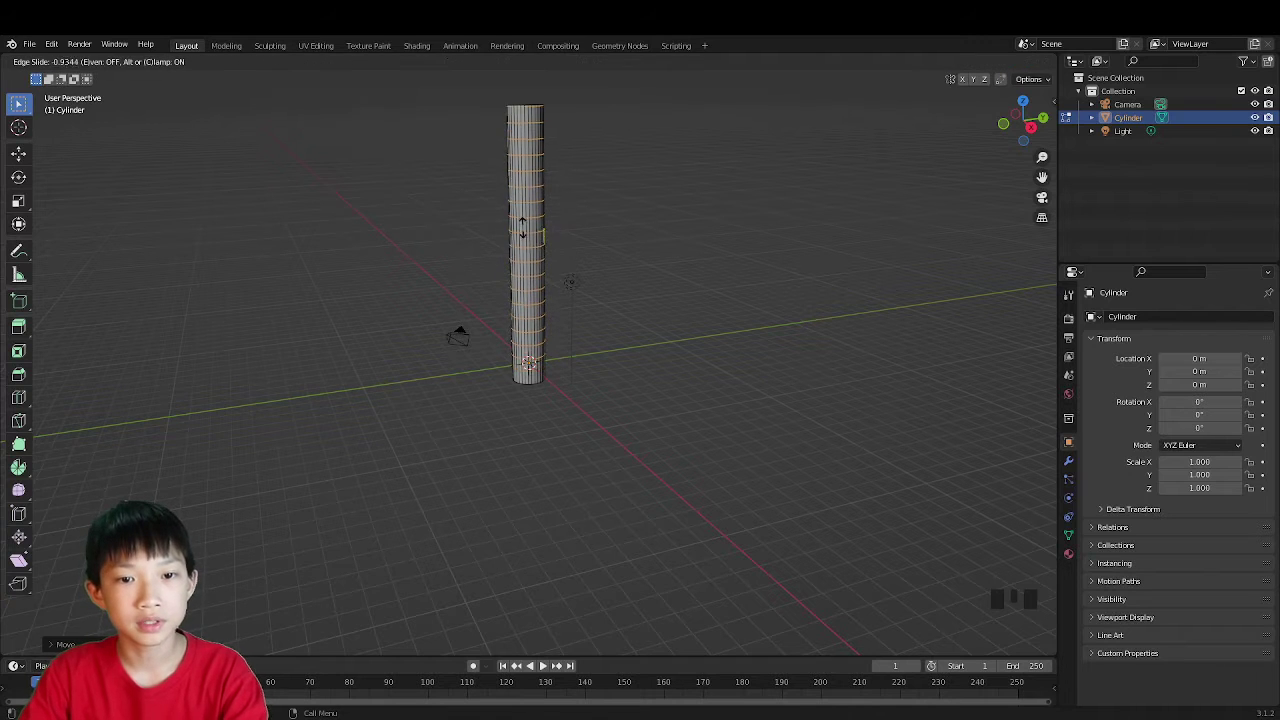
click(513, 248)
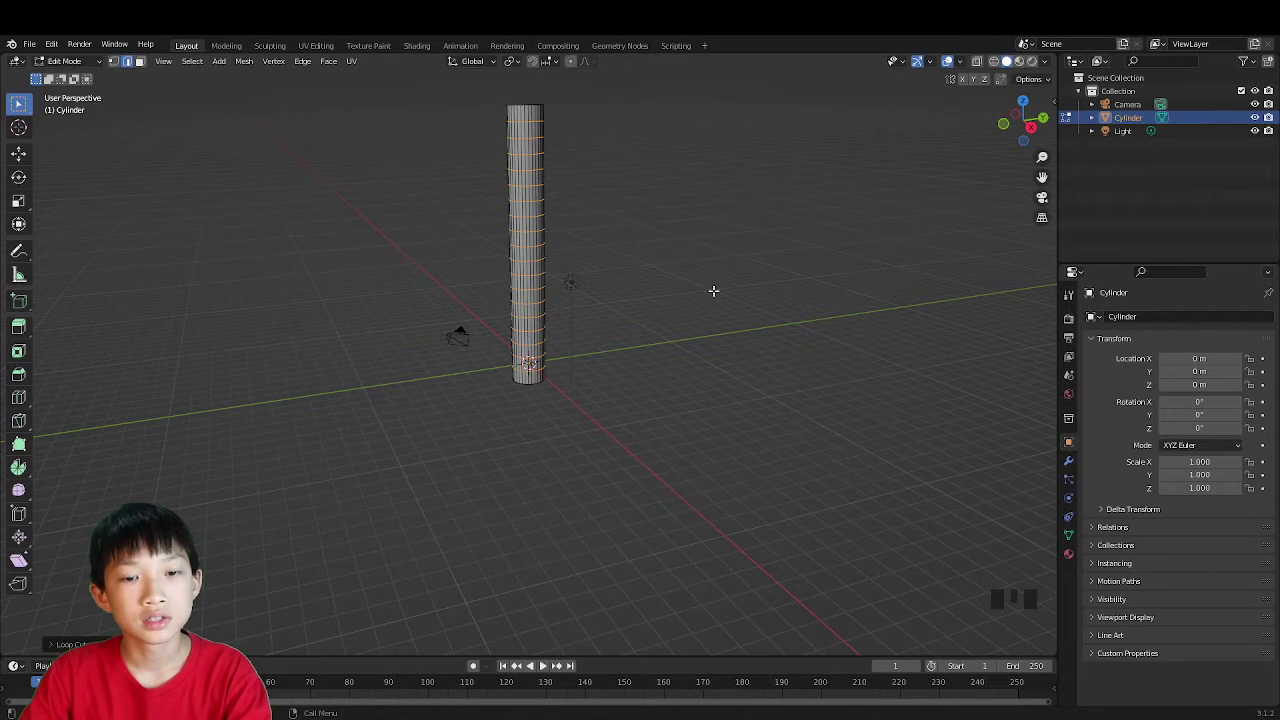
middle_drag(643, 293, 631, 291)
key(Tab)
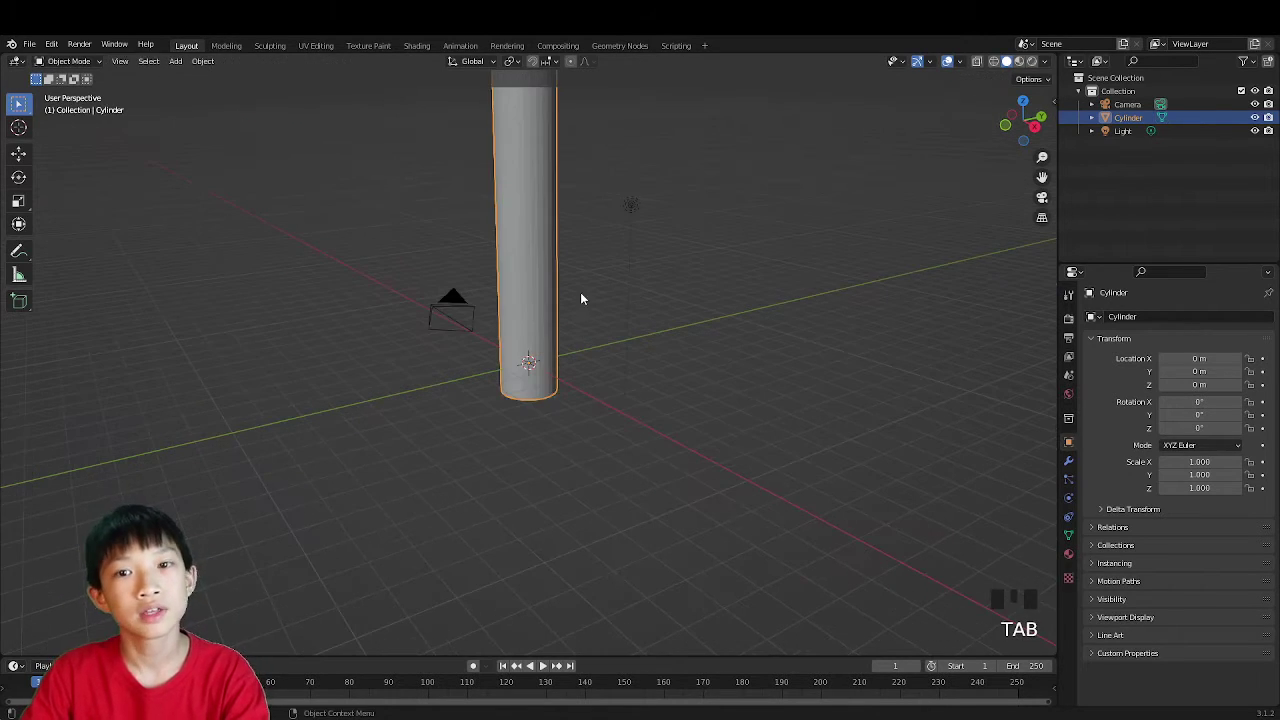
Step: Add a Simple Deform modifier to the cylinder
click(1068, 461)
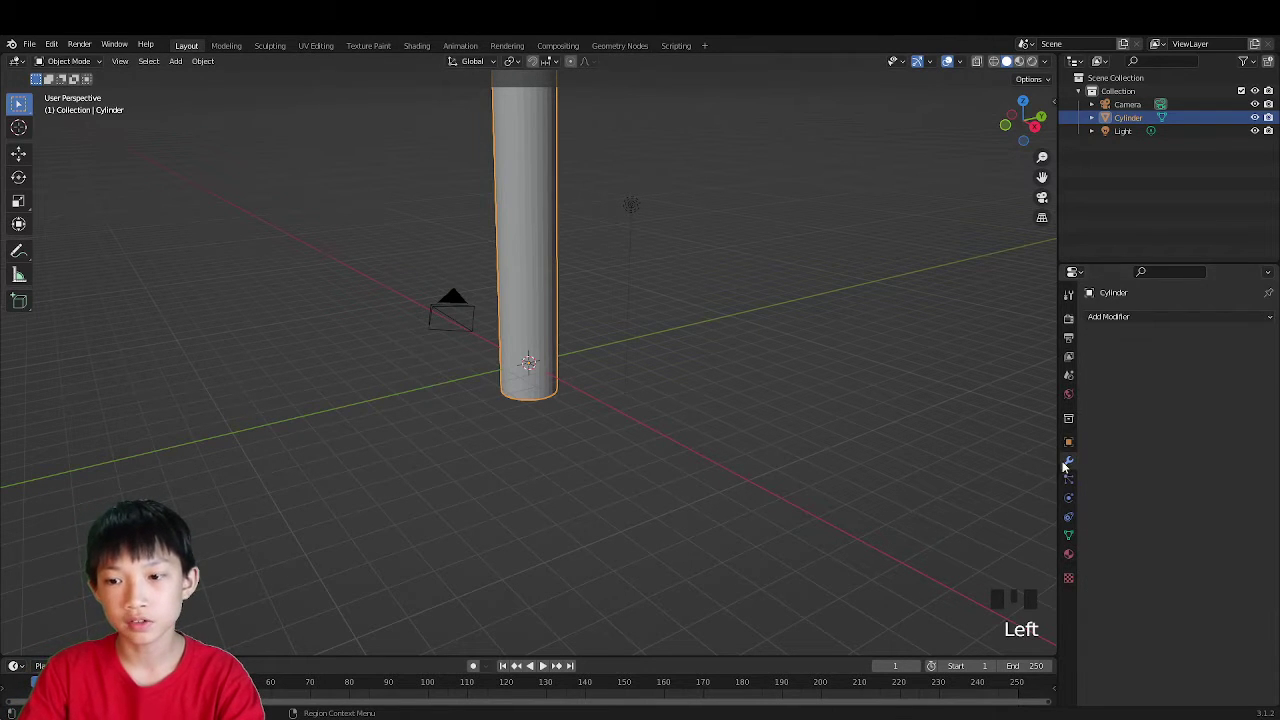
click(1130, 319)
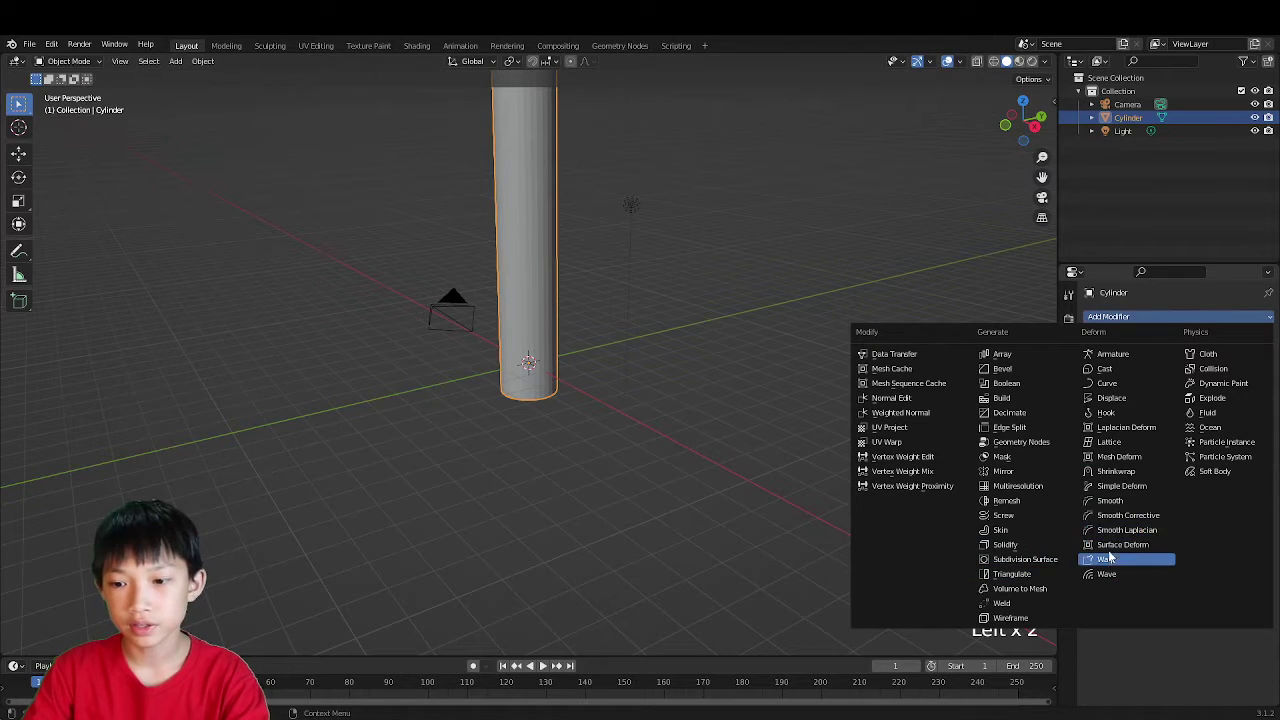
click(1120, 486)
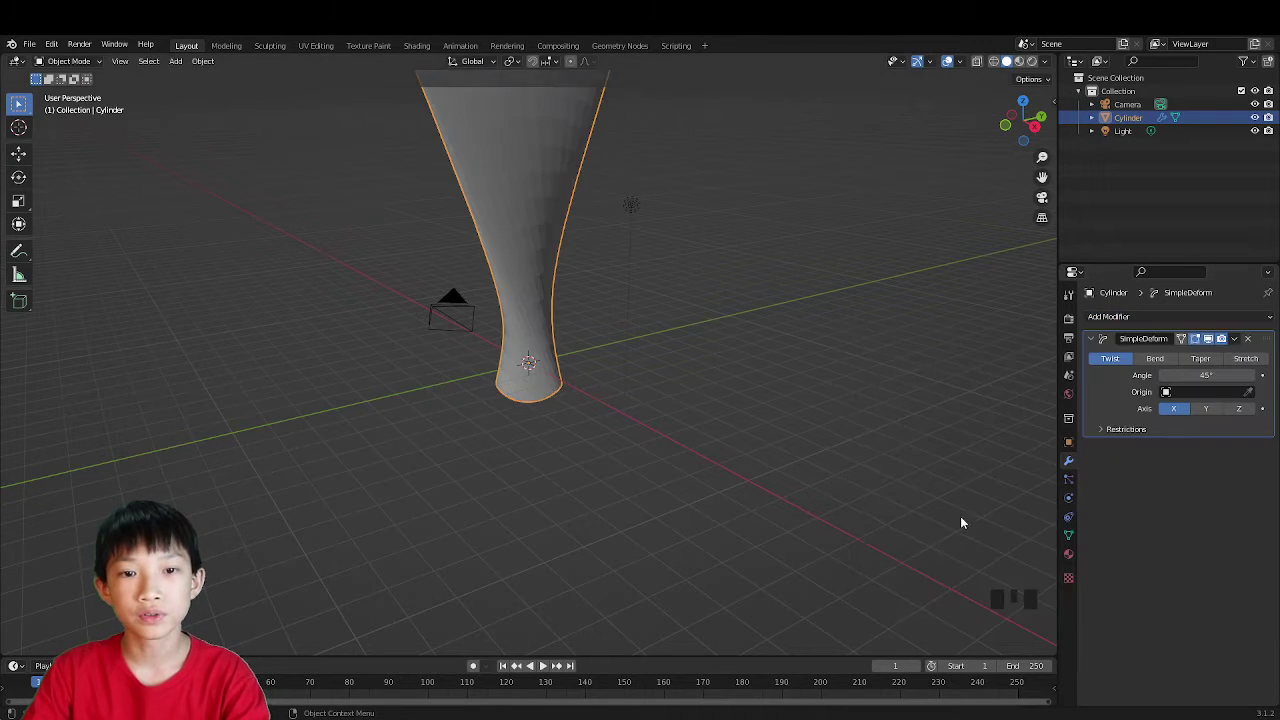
scroll(582, 475, down, 5)
mouse_move(582, 475)
middle_down()
mouse_move(632, 450)
mouse_move(735, 463)
mouse_move(534, 446)
mouse_move(589, 466)
middle_up()
scroll(534, 446, up, 3)
scroll(534, 446, down, 3)
scroll(583, 453, up, 2)
scroll(583, 452, up, 1)
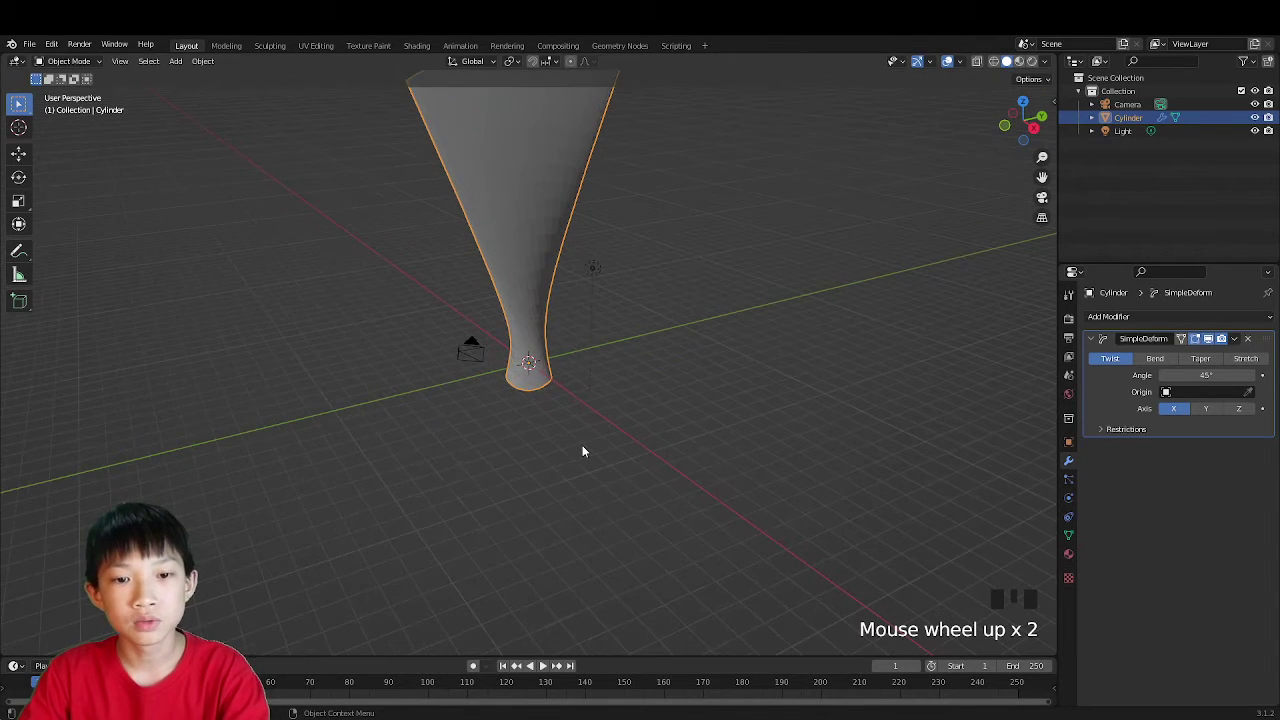
scroll(583, 451, down, 1)
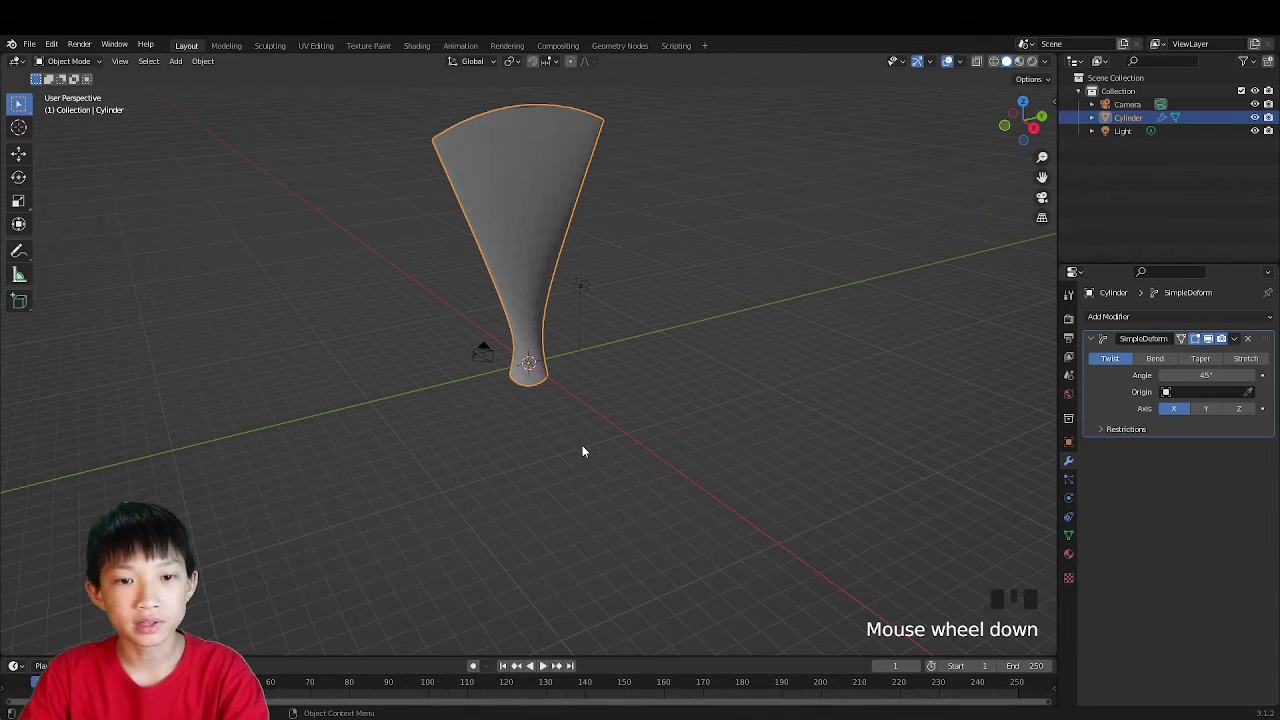
Step: Switch the cylinder's Simple Deform modifier to Bend mode
click(1155, 358)
middle_drag(845, 372, 691, 308)
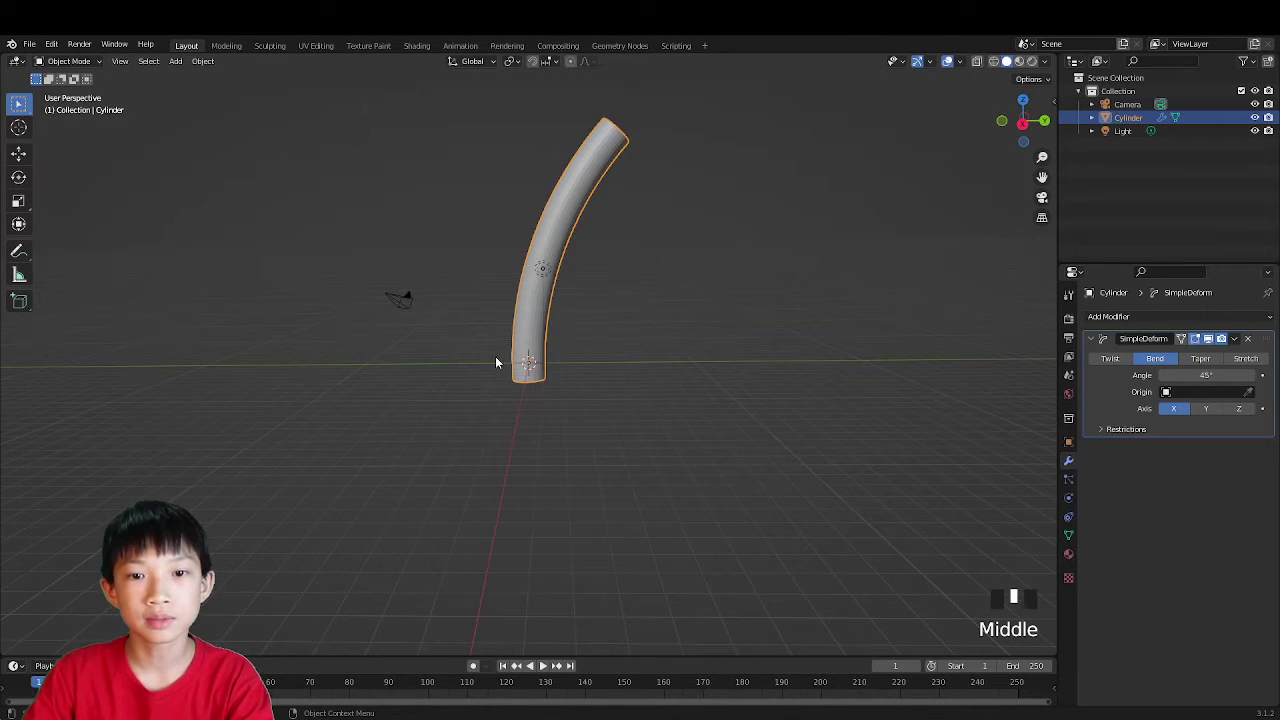
middle_drag(469, 374, 499, 370)
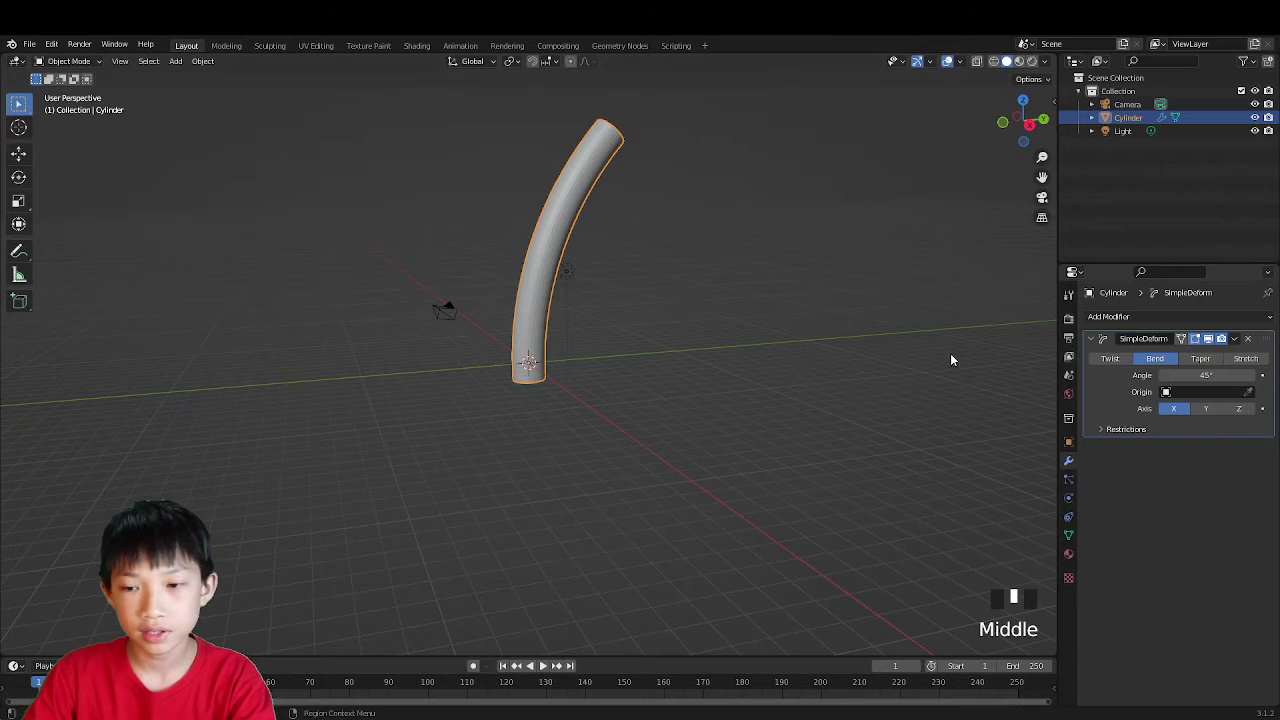
Step: Set the Simple Deform bend angle to 360° to curl the cylinder into a closed ring
click(1206, 375)
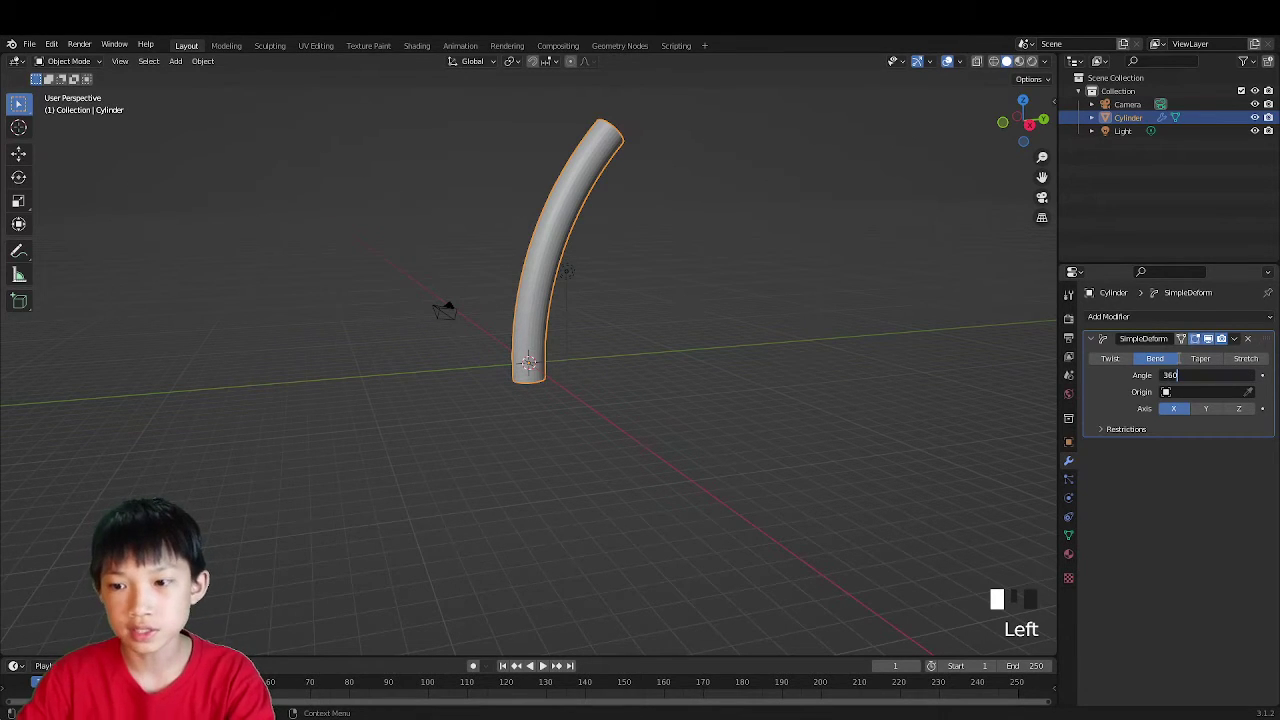
text(360)
key(Return)
scroll(735, 432, up, 3)
middle_drag(736, 432, 655, 455)
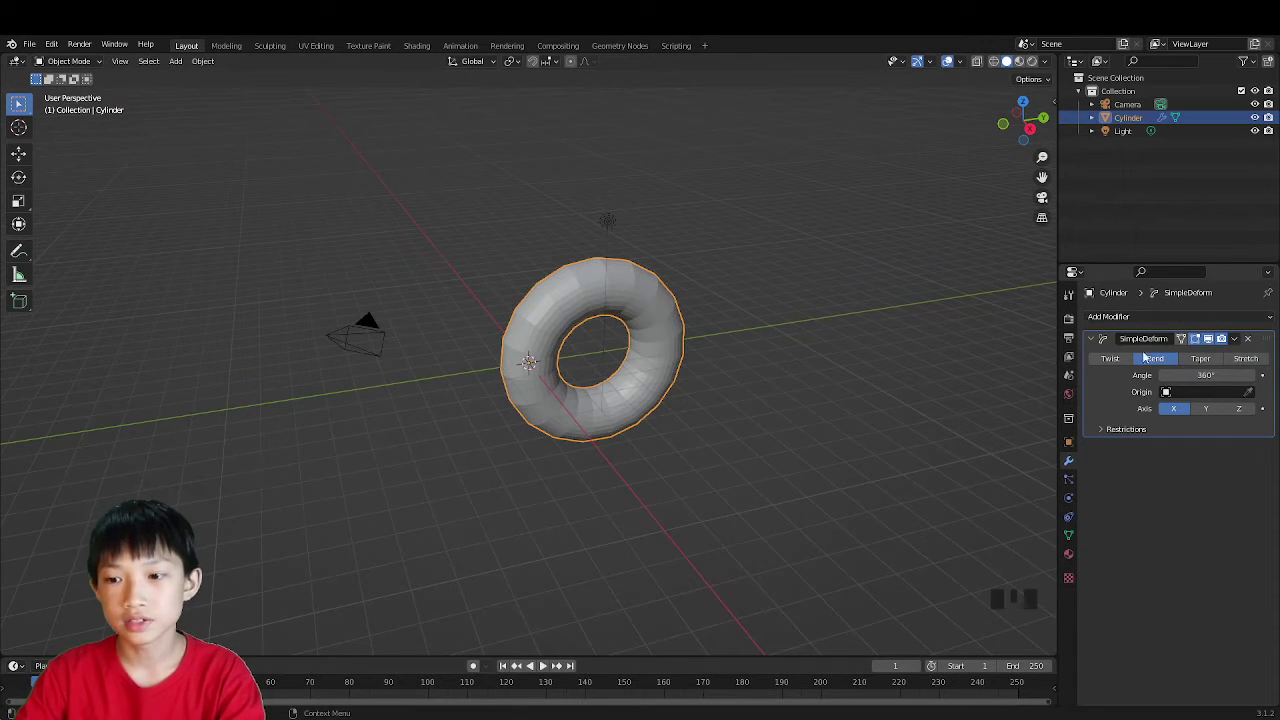
Step: Enter Edit Mode on the bent cylinder and select its entire mesh
key(Tab)
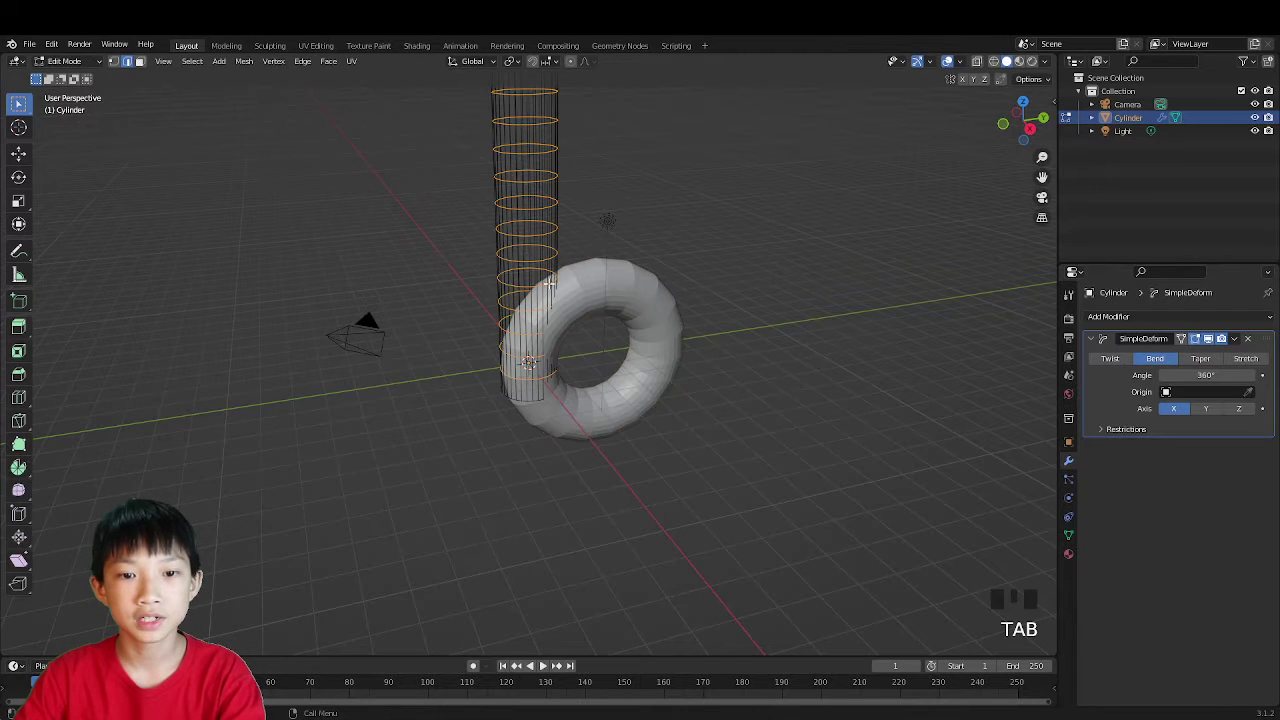
scroll(643, 248, down, 5)
middle_drag(600, 270, 646, 266)
scroll(517, 257, up, 1)
scroll(517, 257, up, 2)
key(a)
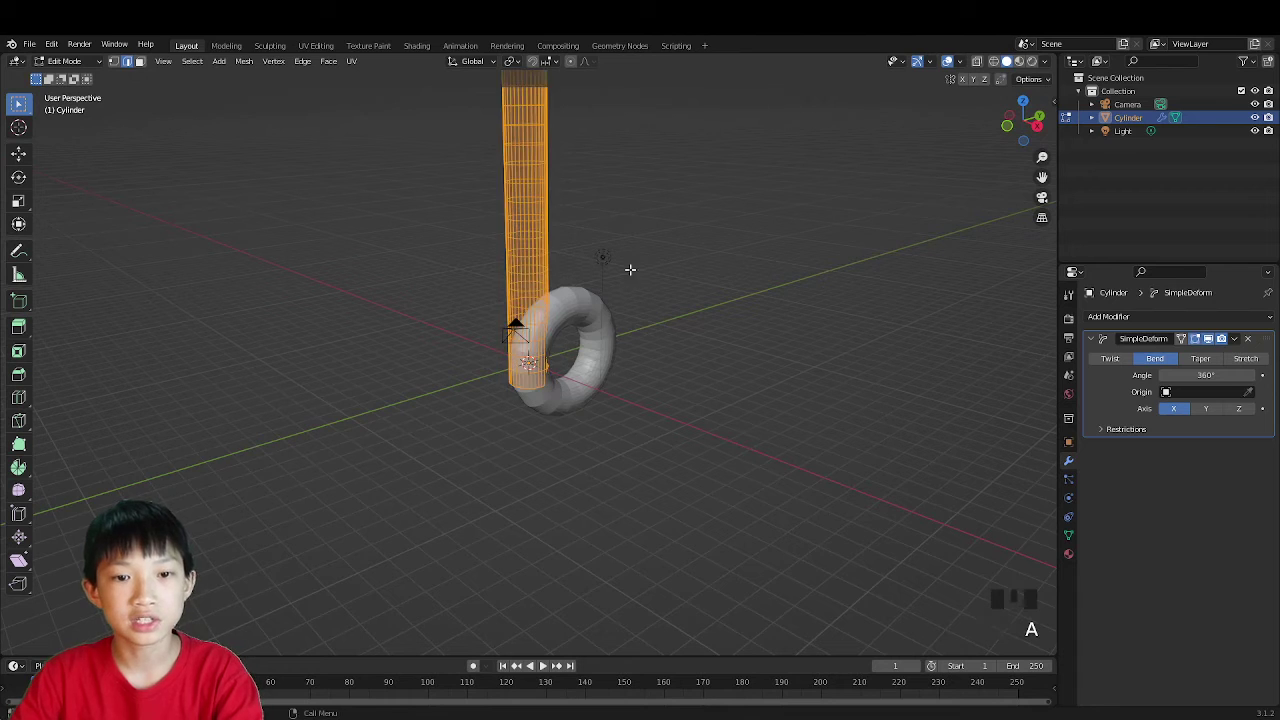
scroll(699, 270, down, 2)
key(s)
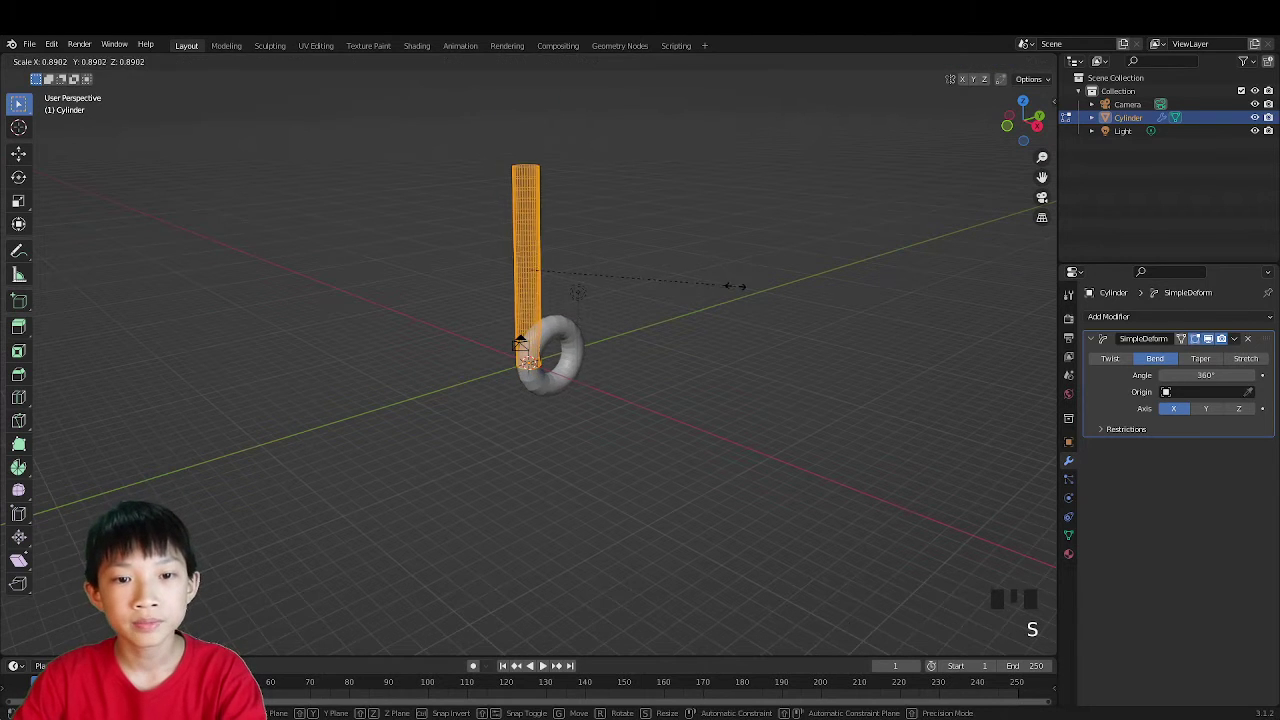
key(shift+z)
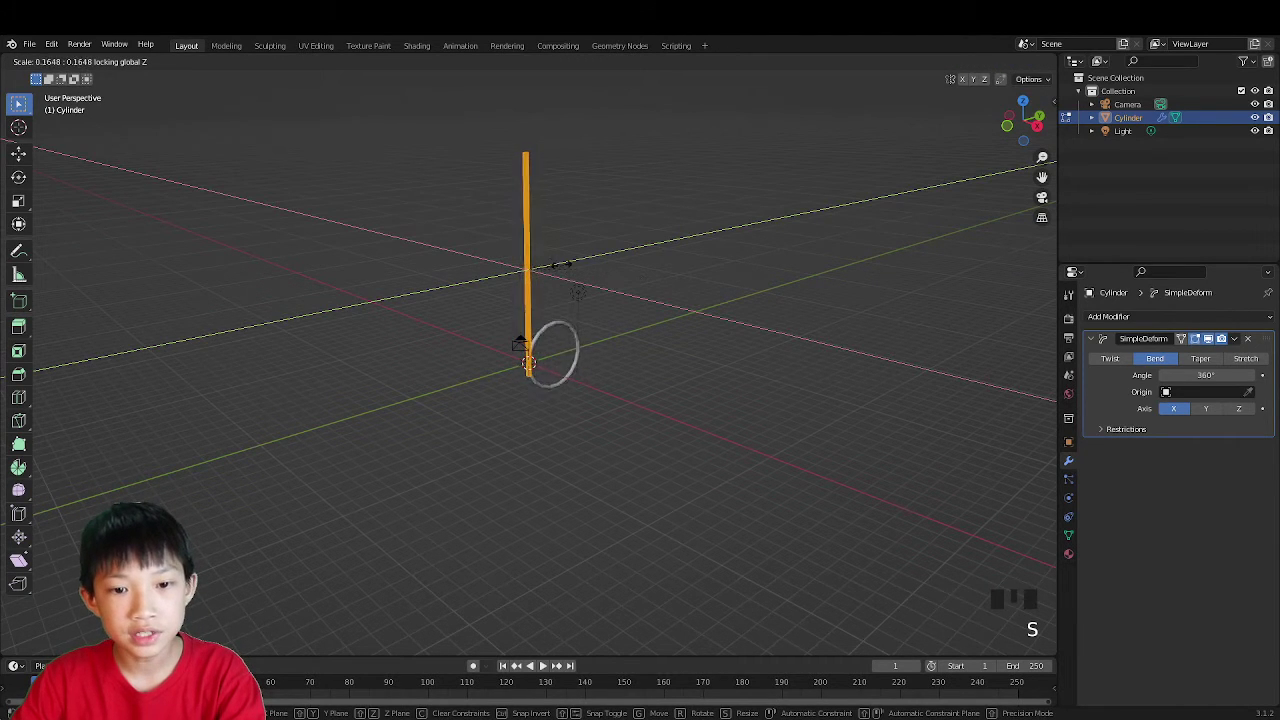
key(Escape)
scroll(590, 285, up, 3)
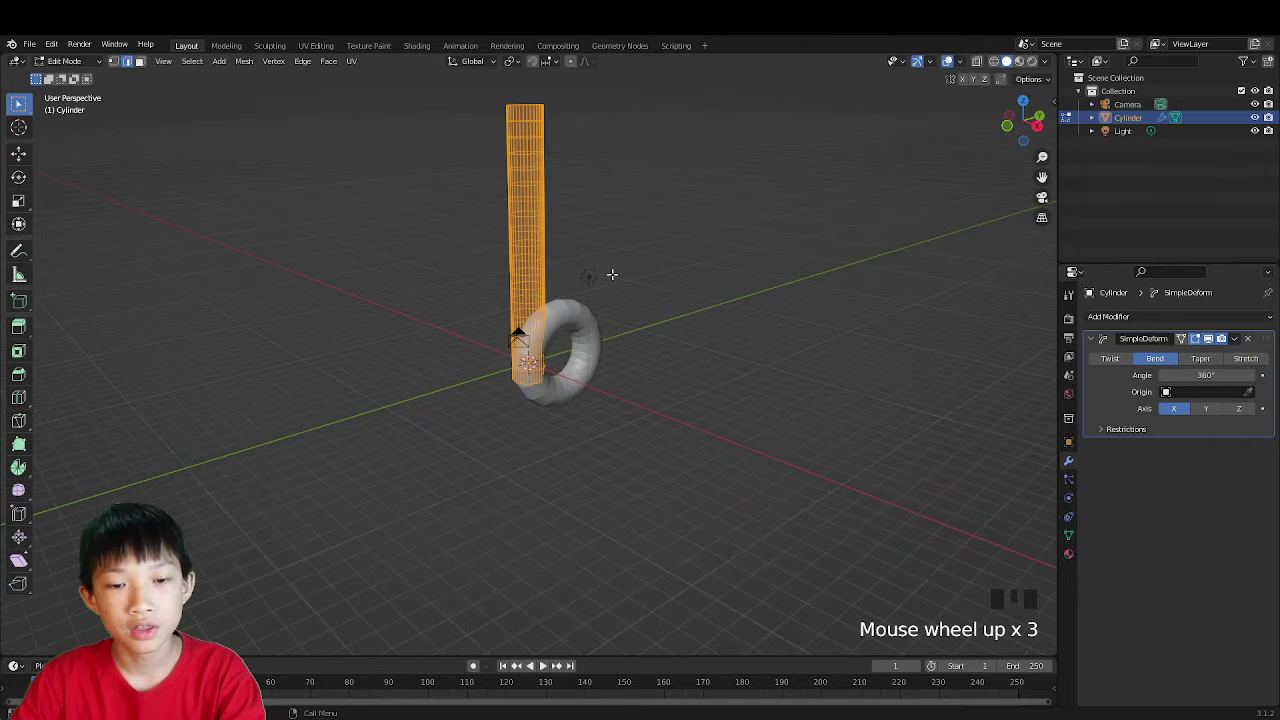
Step: Scale the selected cylinder mesh slightly thinner in X and Y, leaving its Z height locked
scroll(575, 258, up, 5)
key(s)
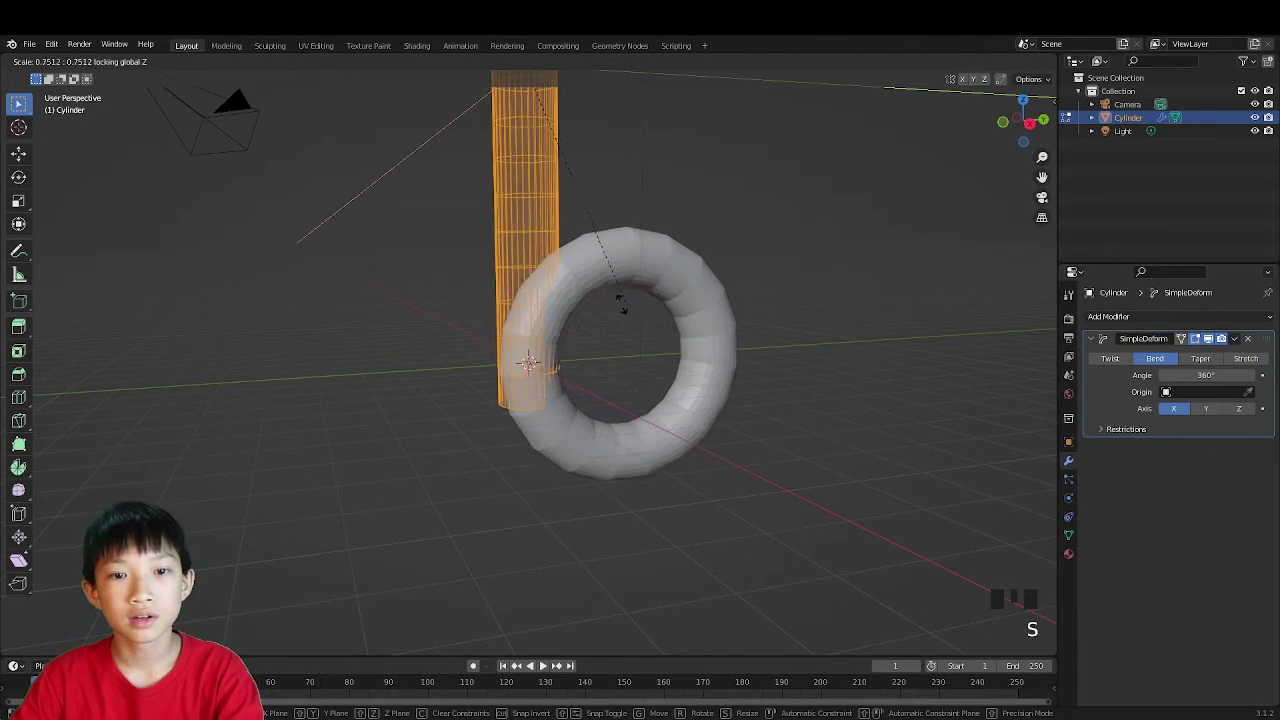
key(shift+z)
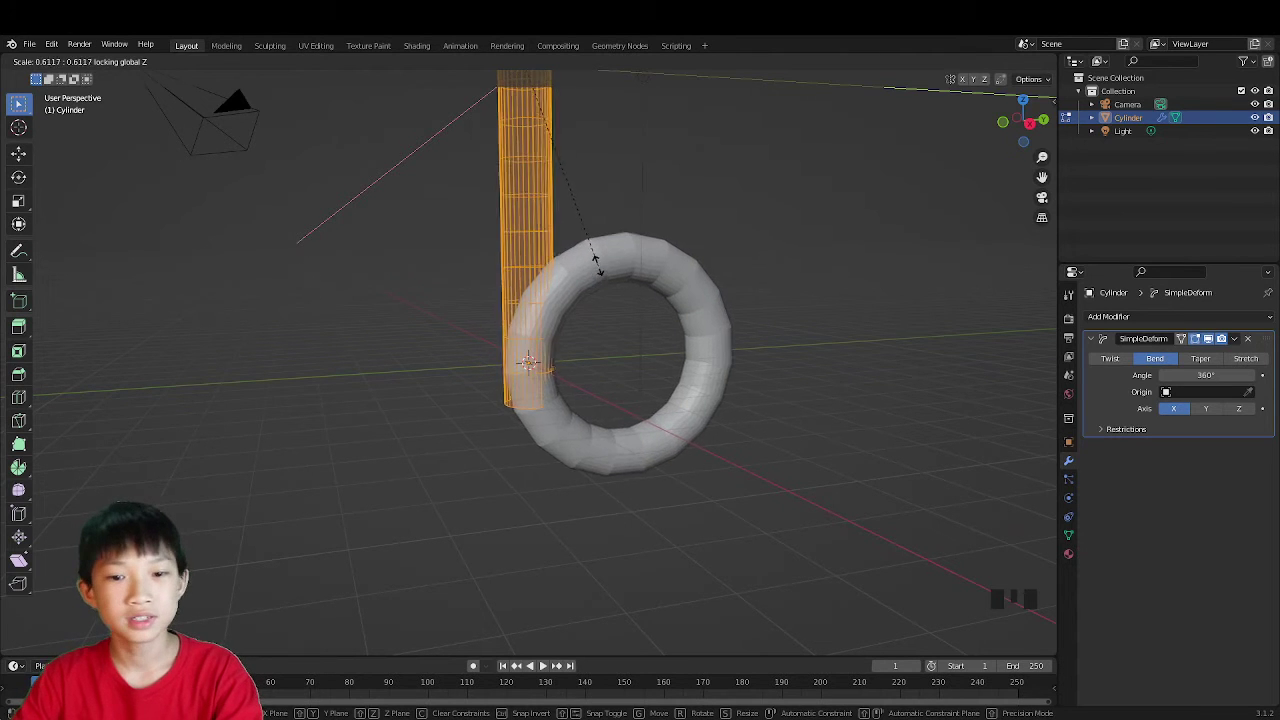
click(608, 294)
middle_drag(608, 294, 697, 360)
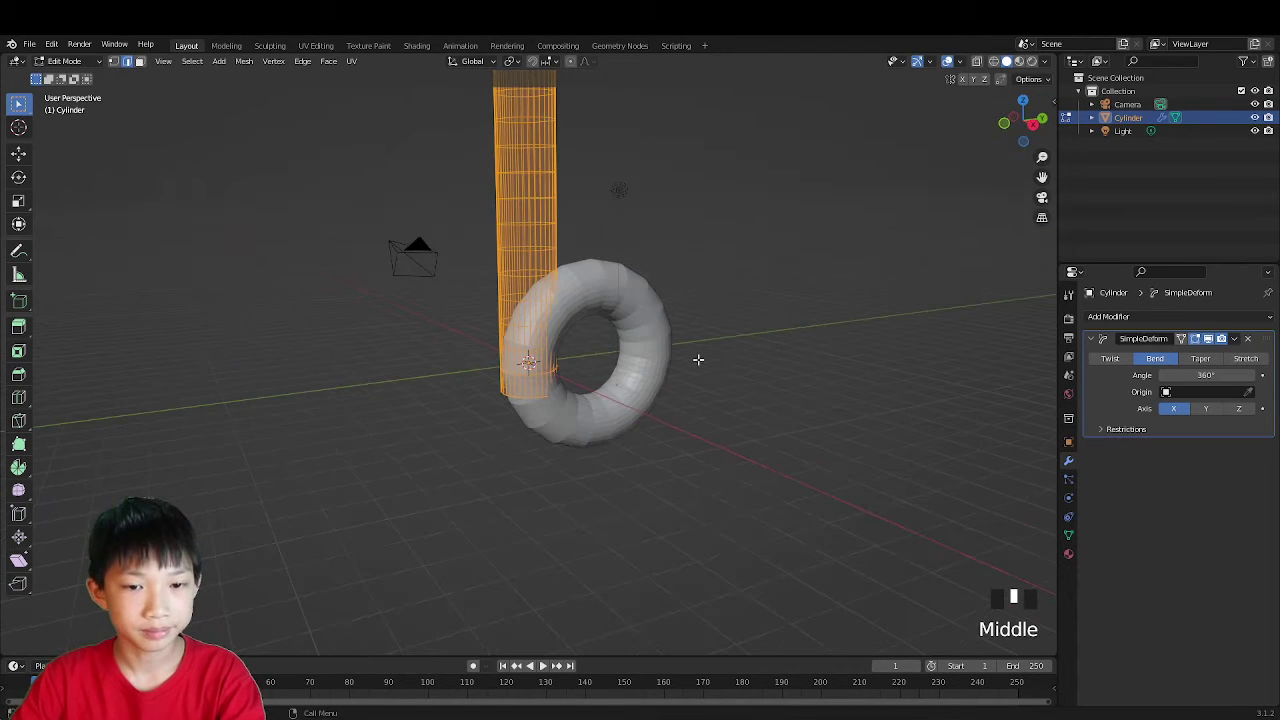
key(s)
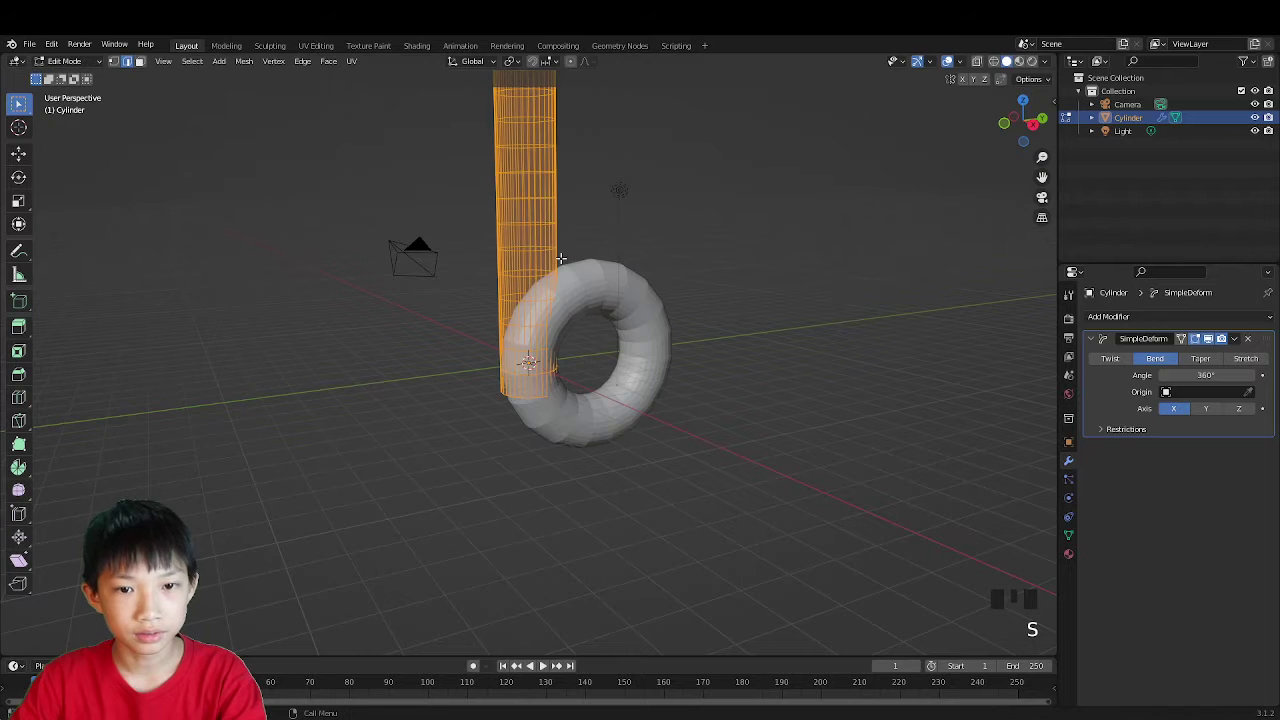
key(shift+z)
right_click(522, 207)
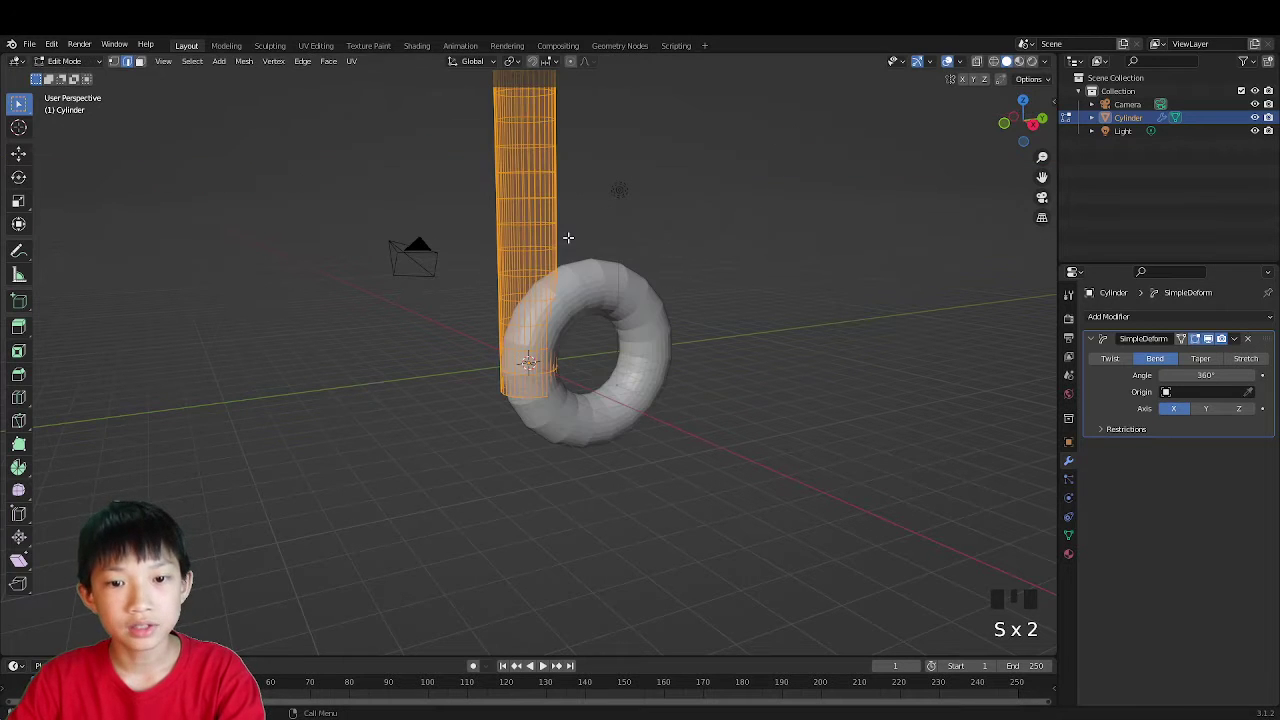
Step: Set the Simple Deform bend angle to 45°
scroll(637, 289, down, 2)
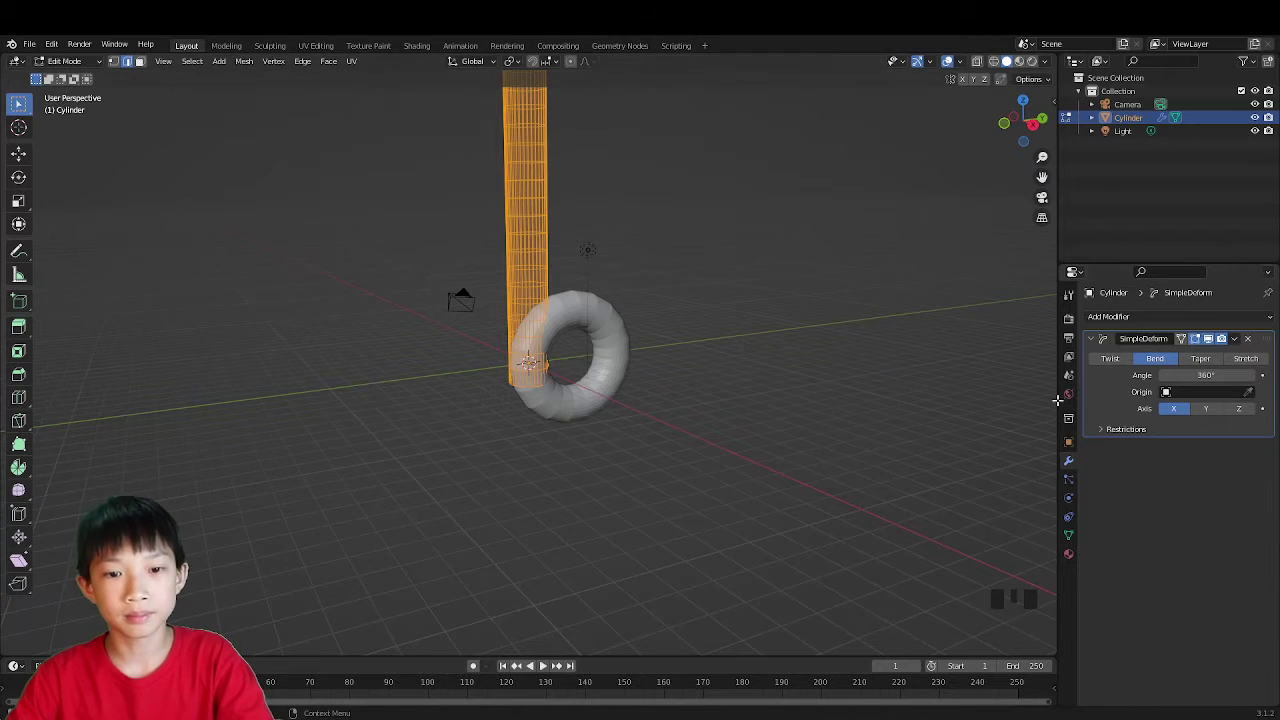
click(1222, 375)
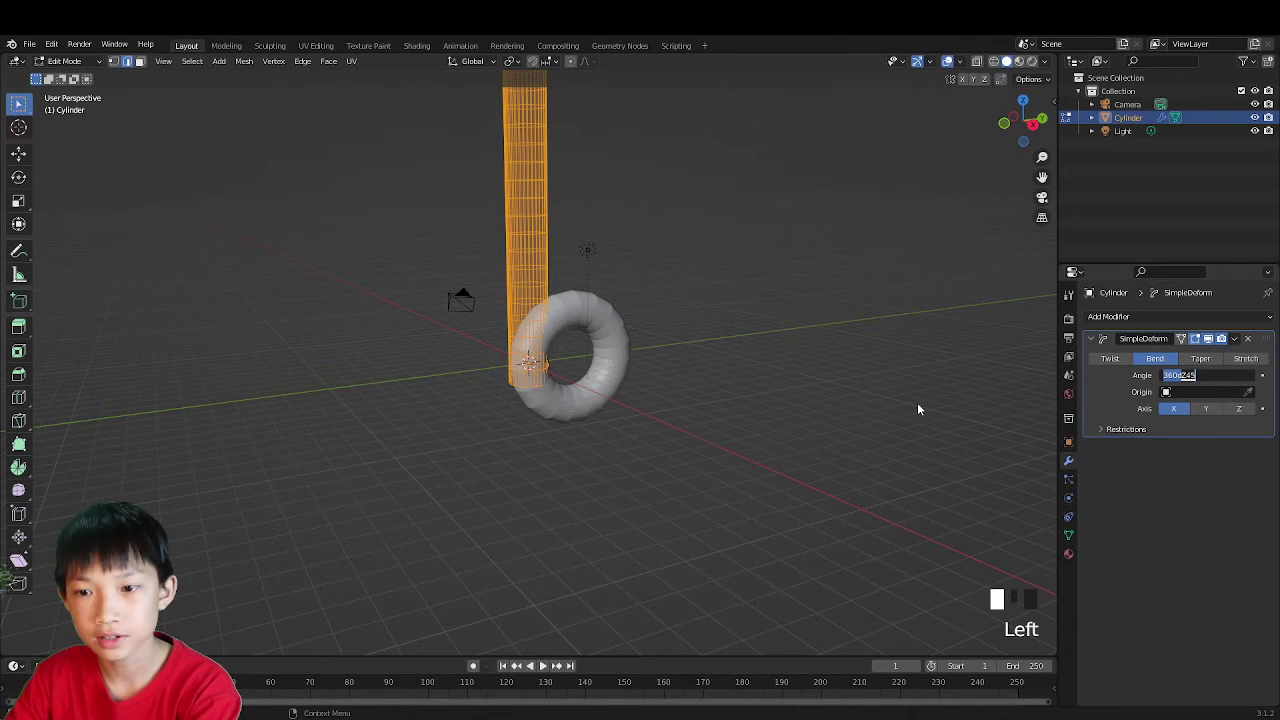
key(shift+Left)
key(shift+Left)
key(shift+Left)
text(45)
key(Return)
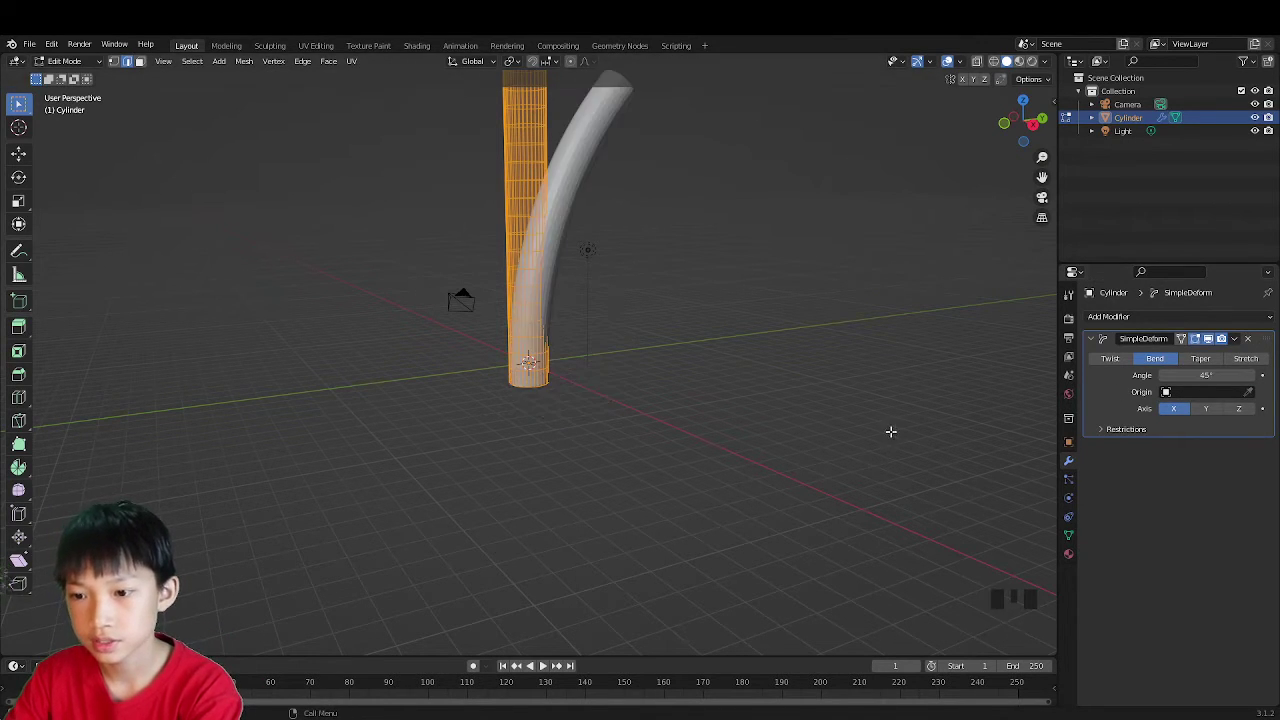
key(super)
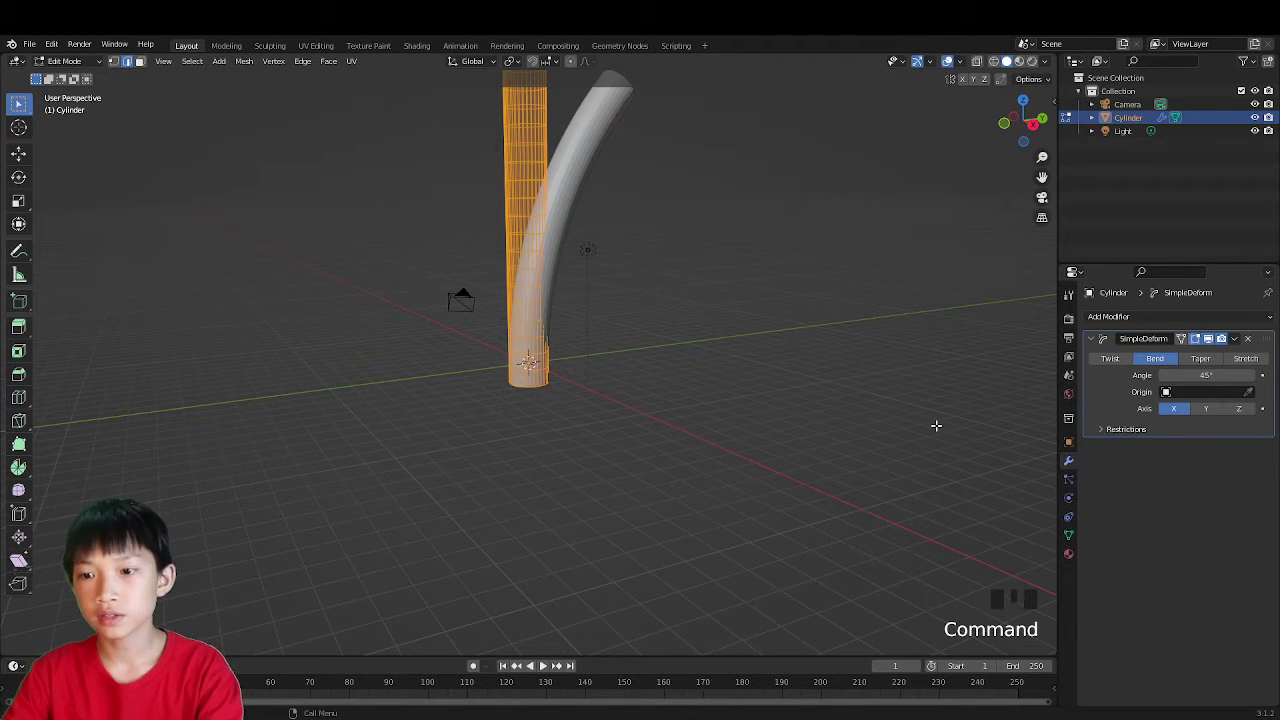
Step: Increase the Simple Deform bend angle so the cylinder arches into a half circle
click(1197, 374)
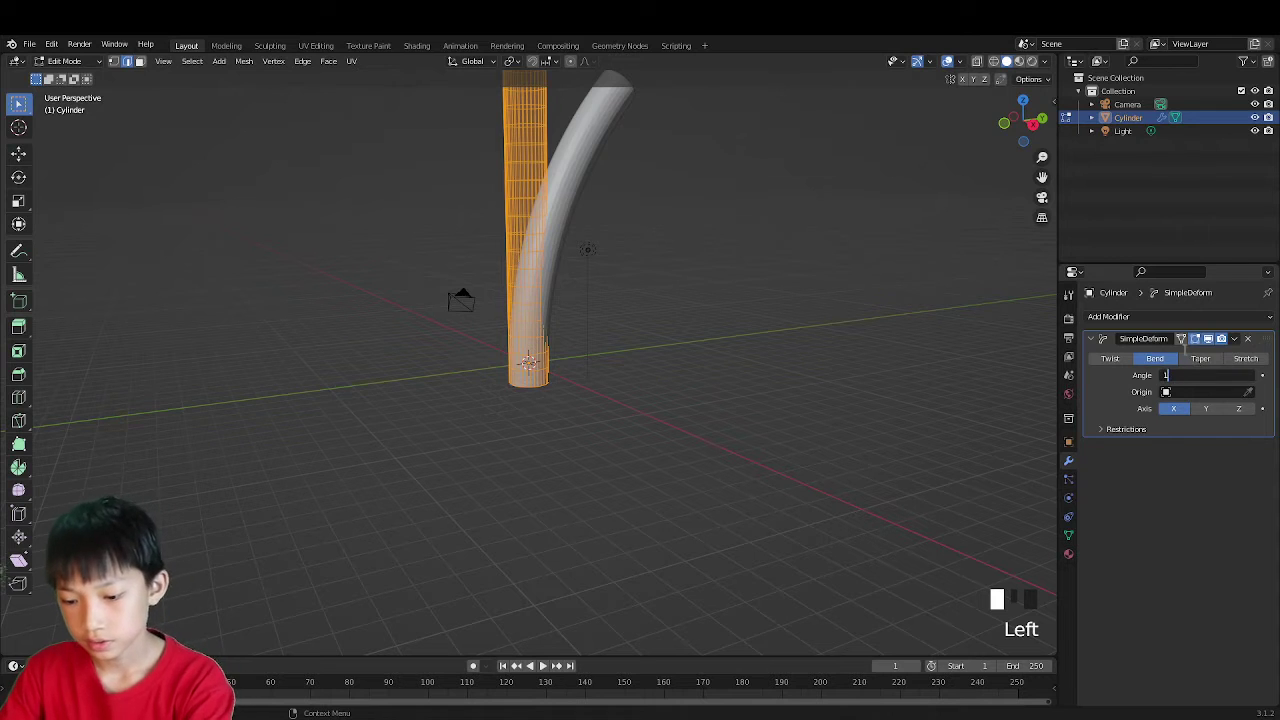
click(937, 393)
middle_drag(1000, 410, 845, 405)
Step: Set the Simple Deform bend angle to 360° to close the cylinder into a ring
click(1197, 375)
text(36)
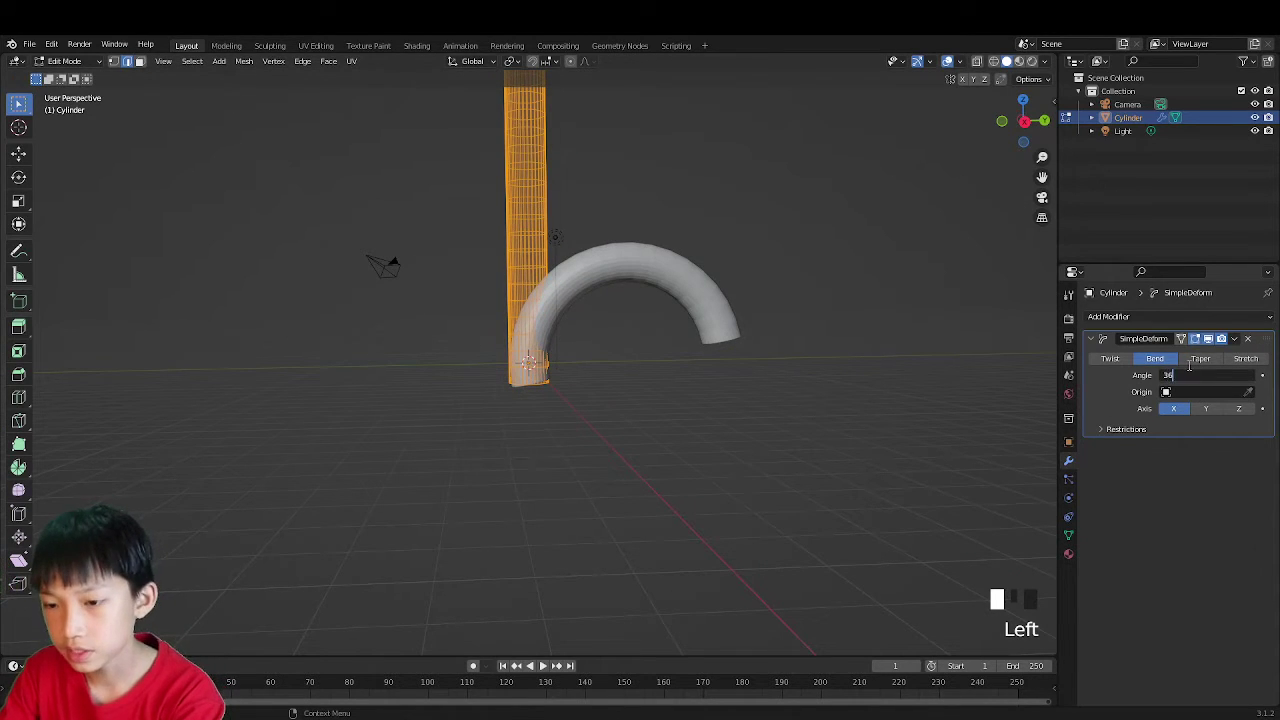
text(0)
click(903, 423)
middle_drag(719, 401, 726, 427)
scroll(726, 427, up, 3)
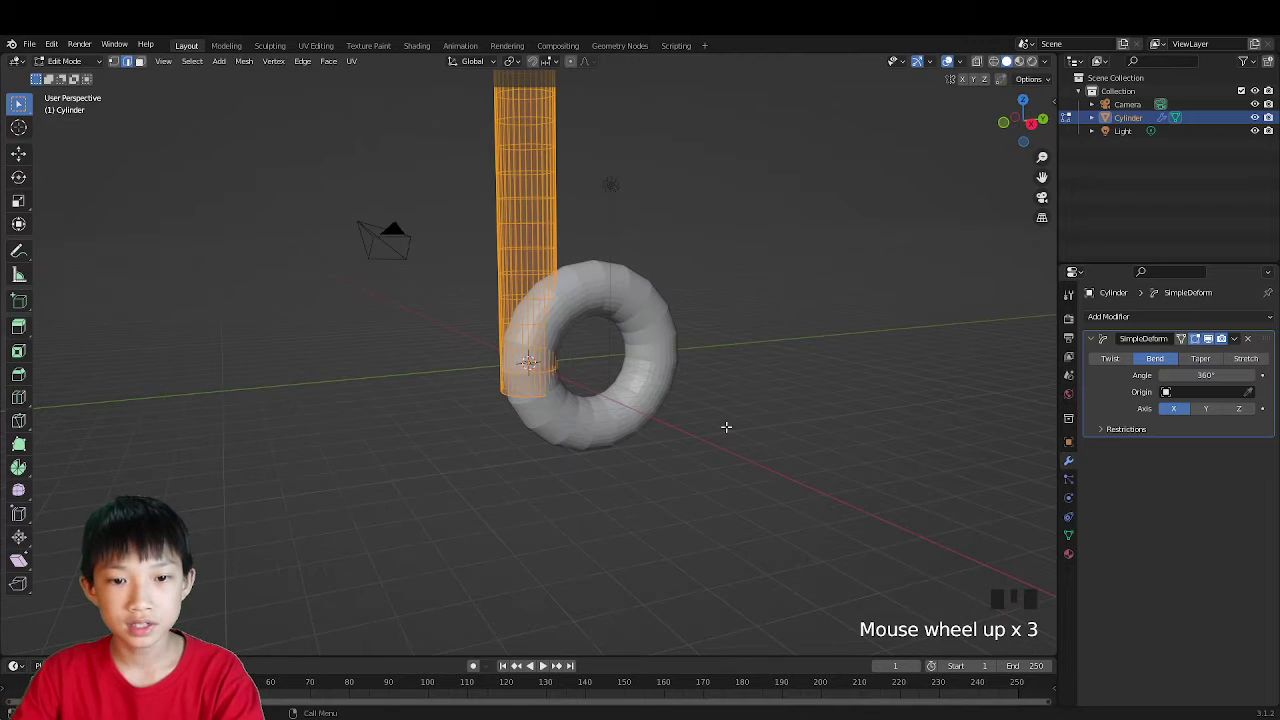
Step: Scale the selected mesh in X and Y only, with Z locked, to make the ring's tube slightly thinner
key(s)
key(shift+z)
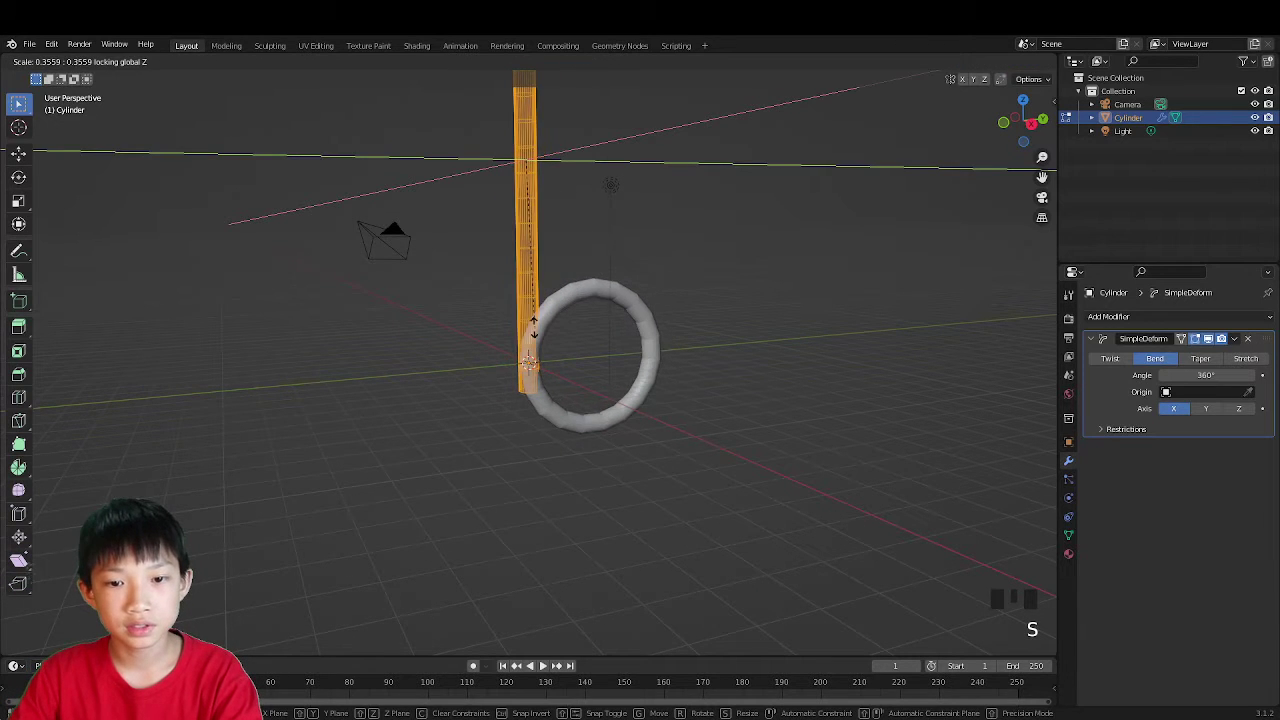
click(622, 376)
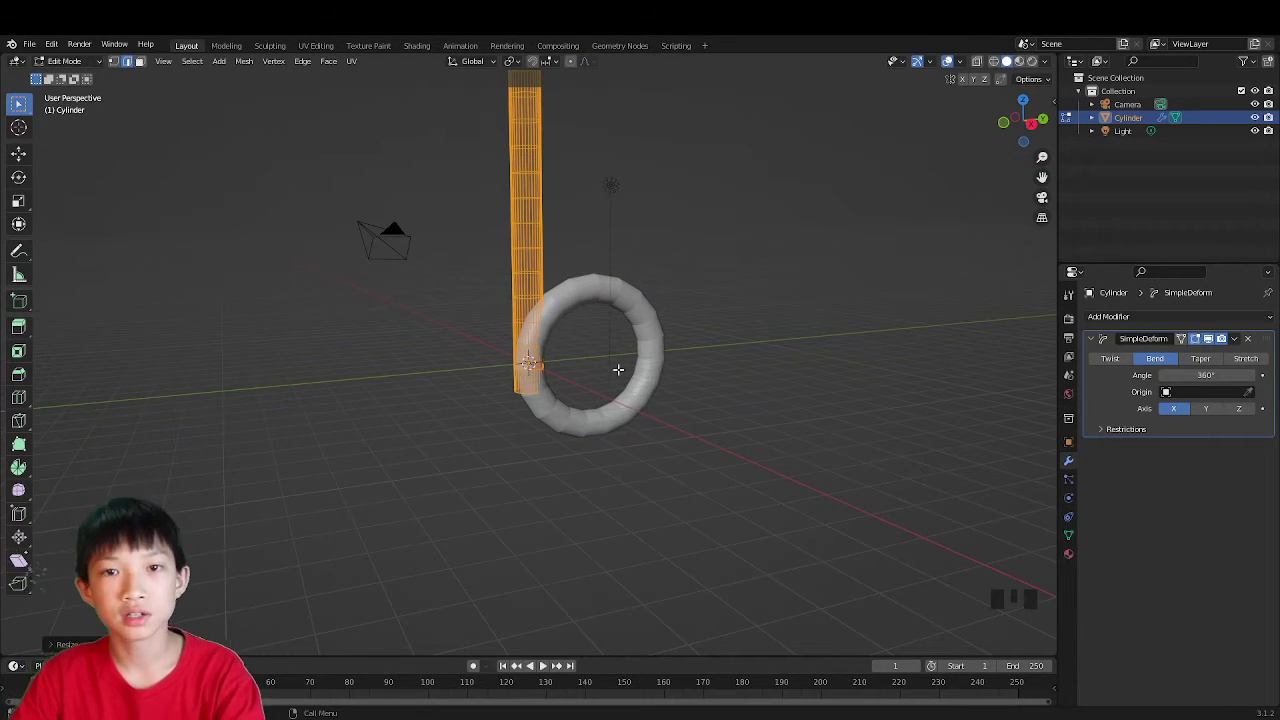
key(s)
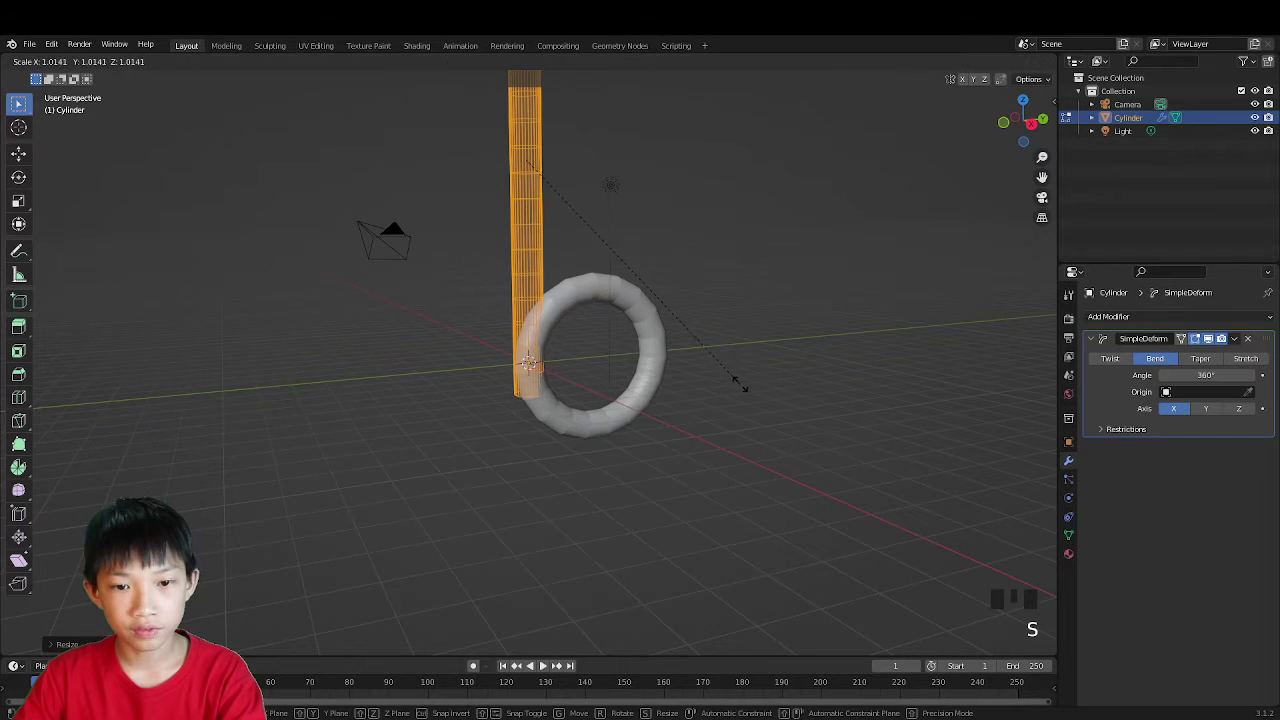
click(885, 410)
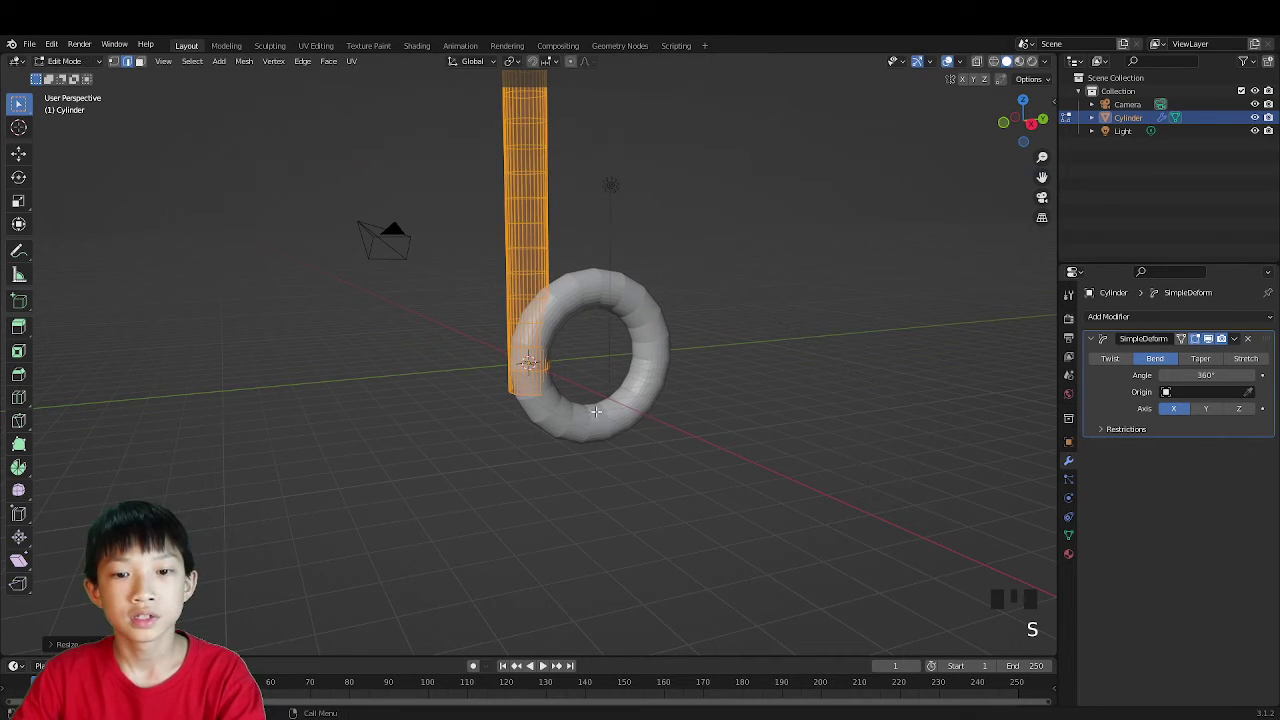
Step: Return to Object Mode and rotate the ring about the global Y axis until it lies flat
key(Tab)
middle_drag(595, 410, 720, 426)
scroll(720, 426, up, 4)
key(r)
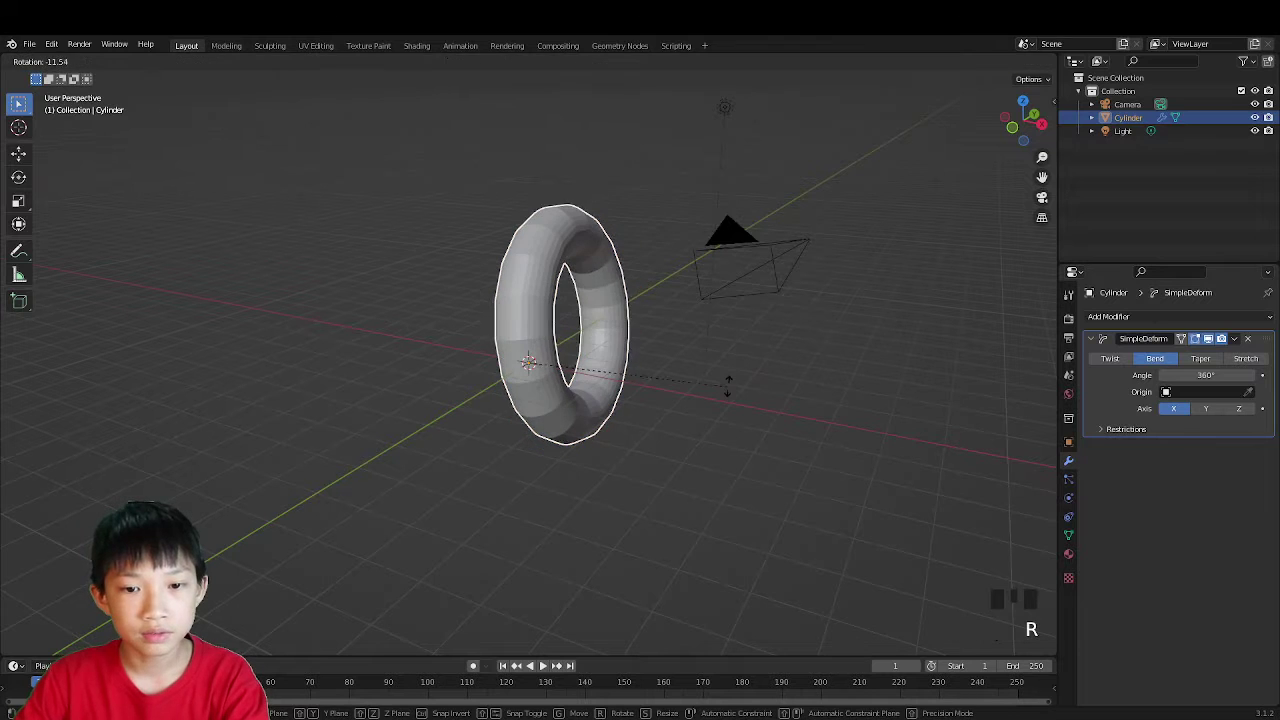
key(y)
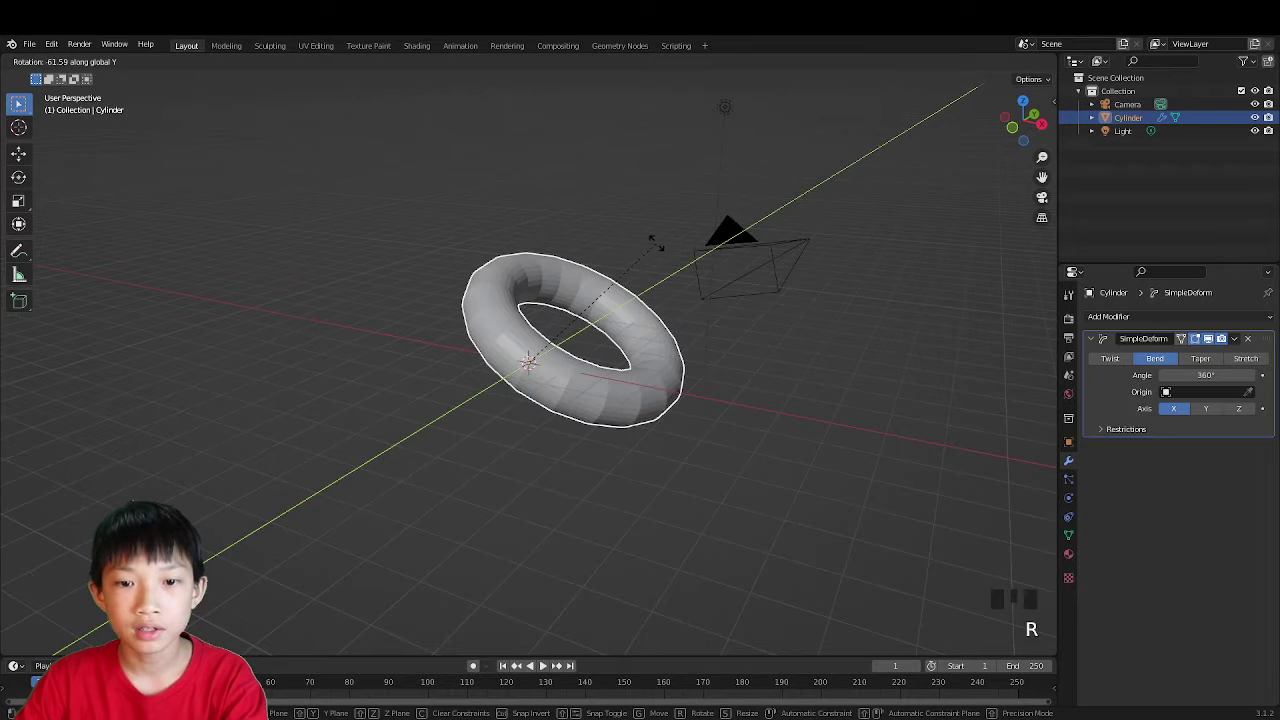
key(Escape)
middle_drag(656, 243, 720, 480)
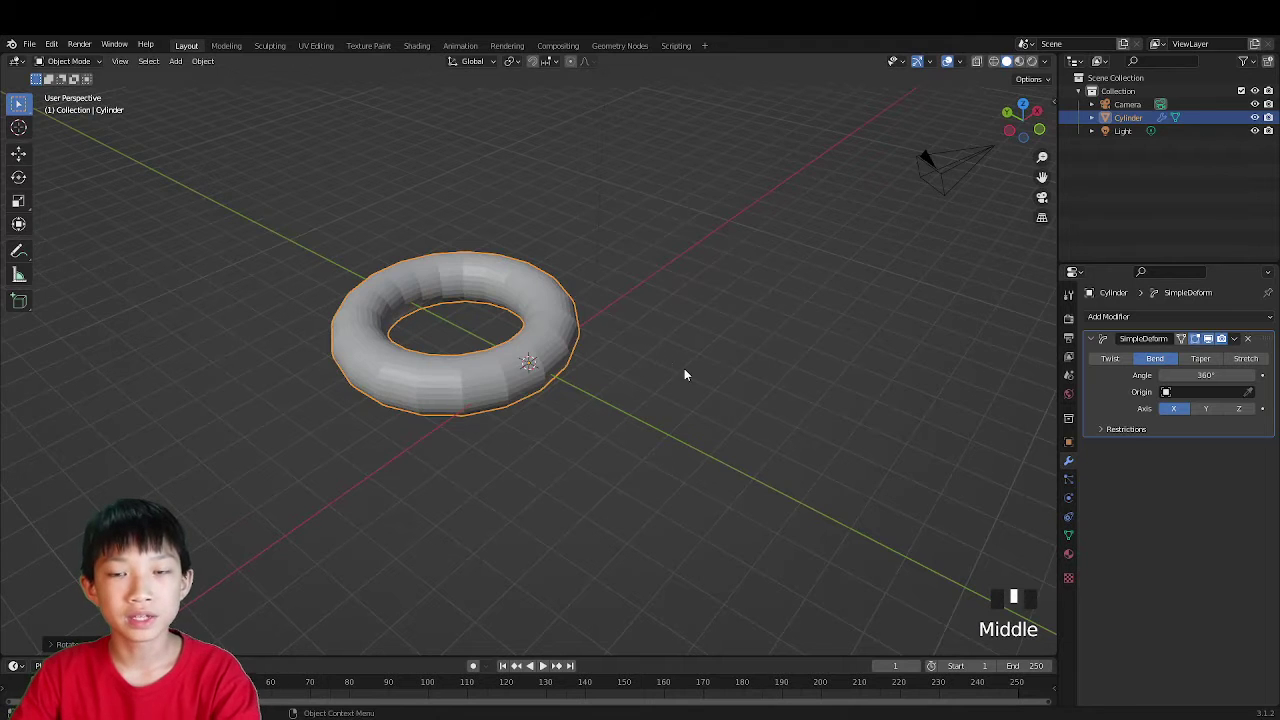
Step: Scale the flat ring down uniformly to about a quarter of its size
key(s)
click(567, 377)
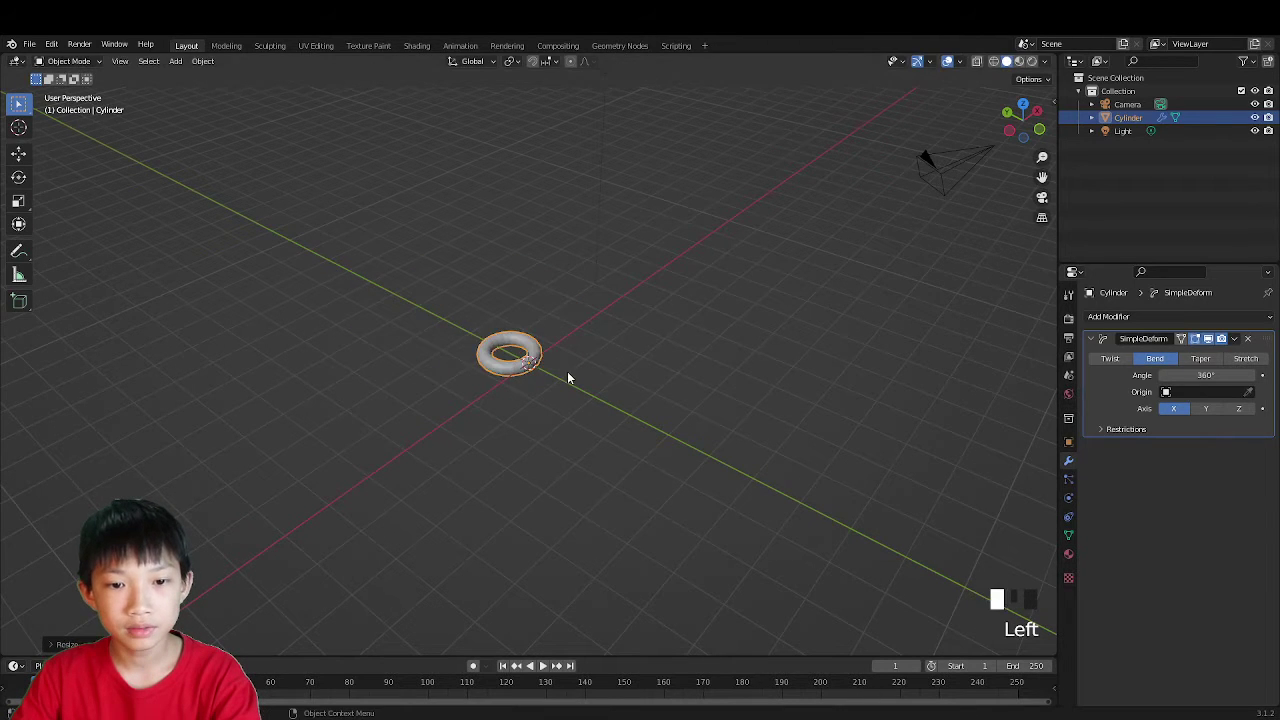
click(567, 377)
scroll(600, 380, up, 7)
middle_drag(643, 374, 604, 384)
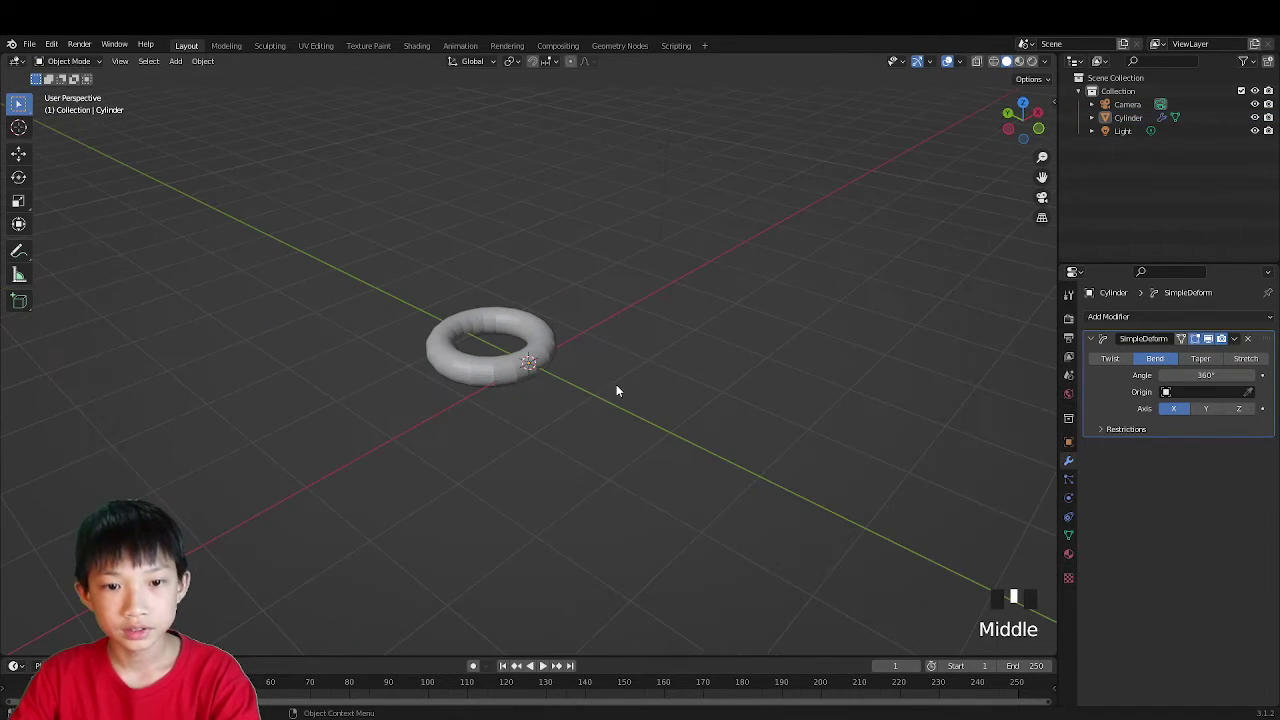
Step: Select the ring and apply its Simple Deform modifier
click(541, 375)
click(805, 355)
click(560, 373)
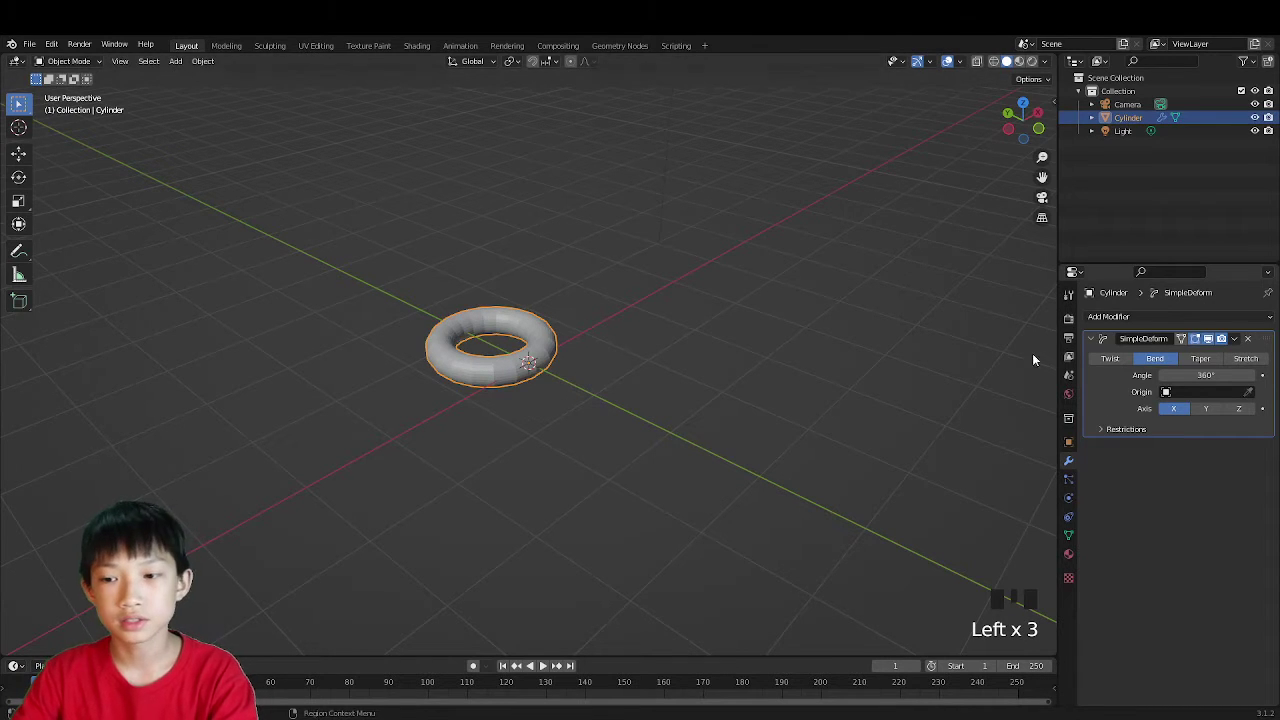
click(1233, 340)
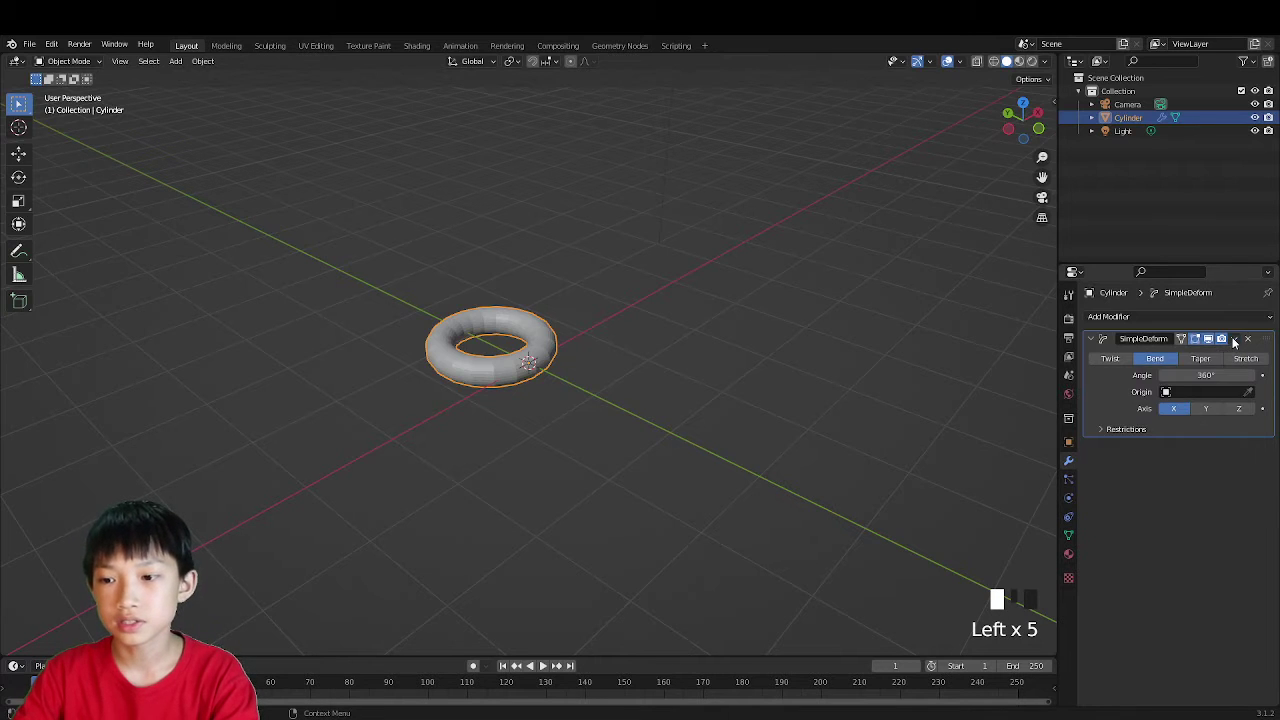
click(1233, 340)
click(1222, 355)
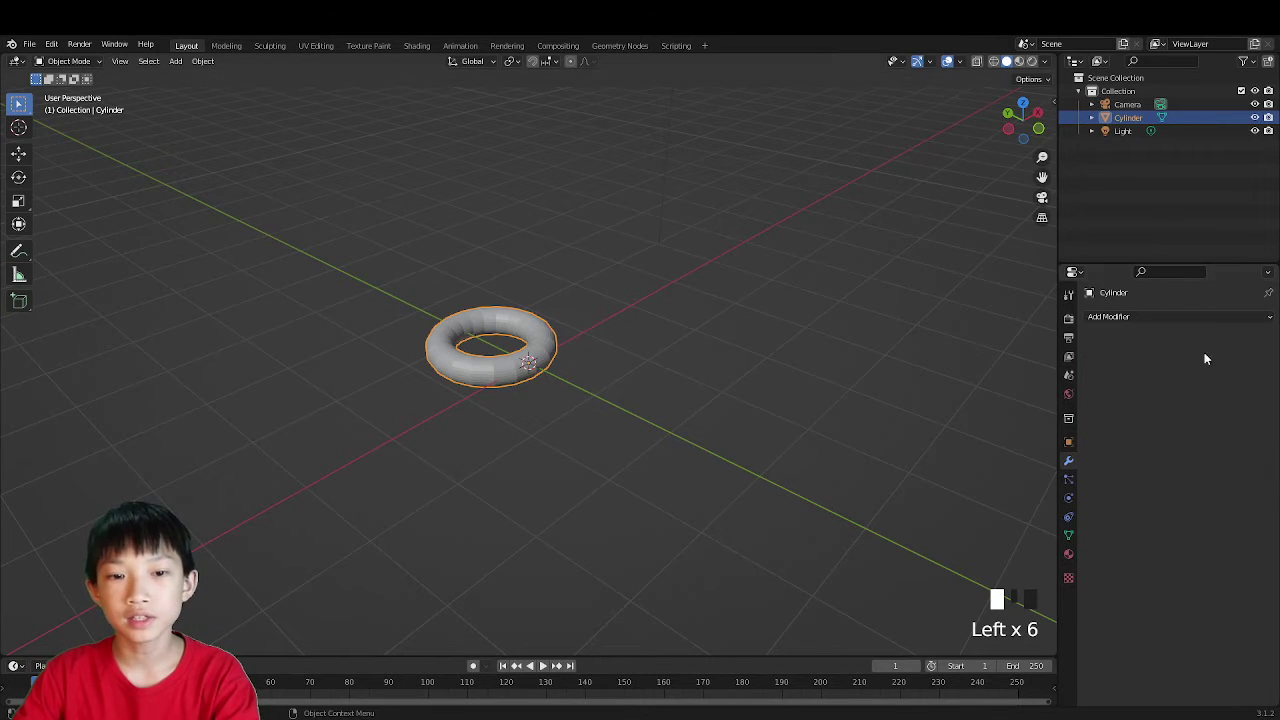
Step: Examine the ring's applied bent geometry in Edit Mode, picking a single edge, and return to Object Mode
key(Tab)
key(Tab)
key(Tab)
middle_drag(489, 394, 594, 374)
scroll(594, 374, up, 6)
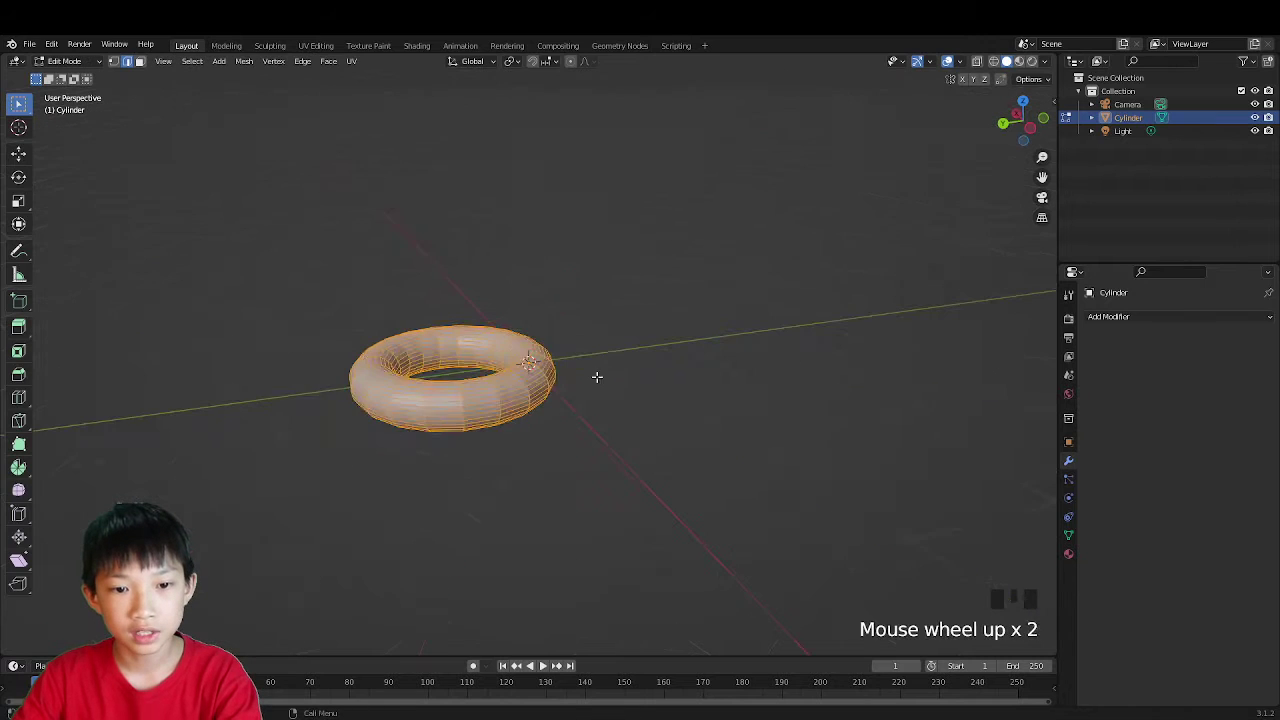
click(495, 403)
key(g)
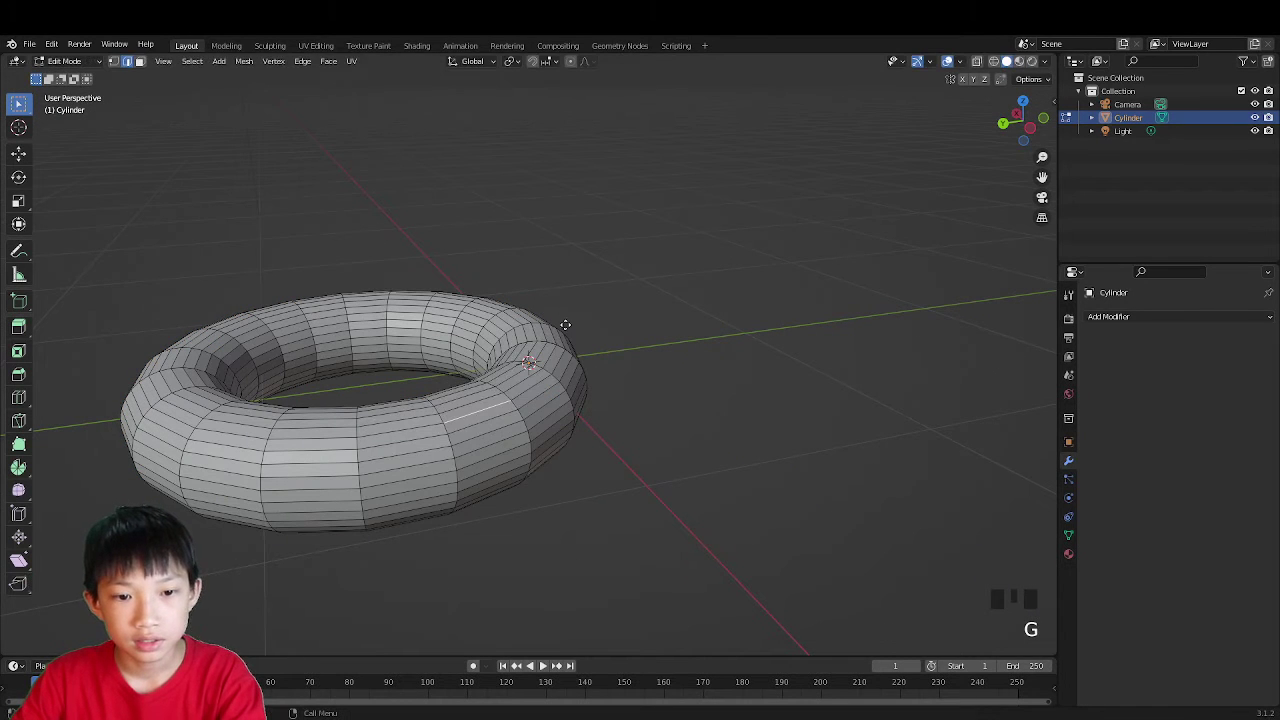
middle_drag(567, 325, 530, 356)
key(Tab)
scroll(547, 278, down, 6)
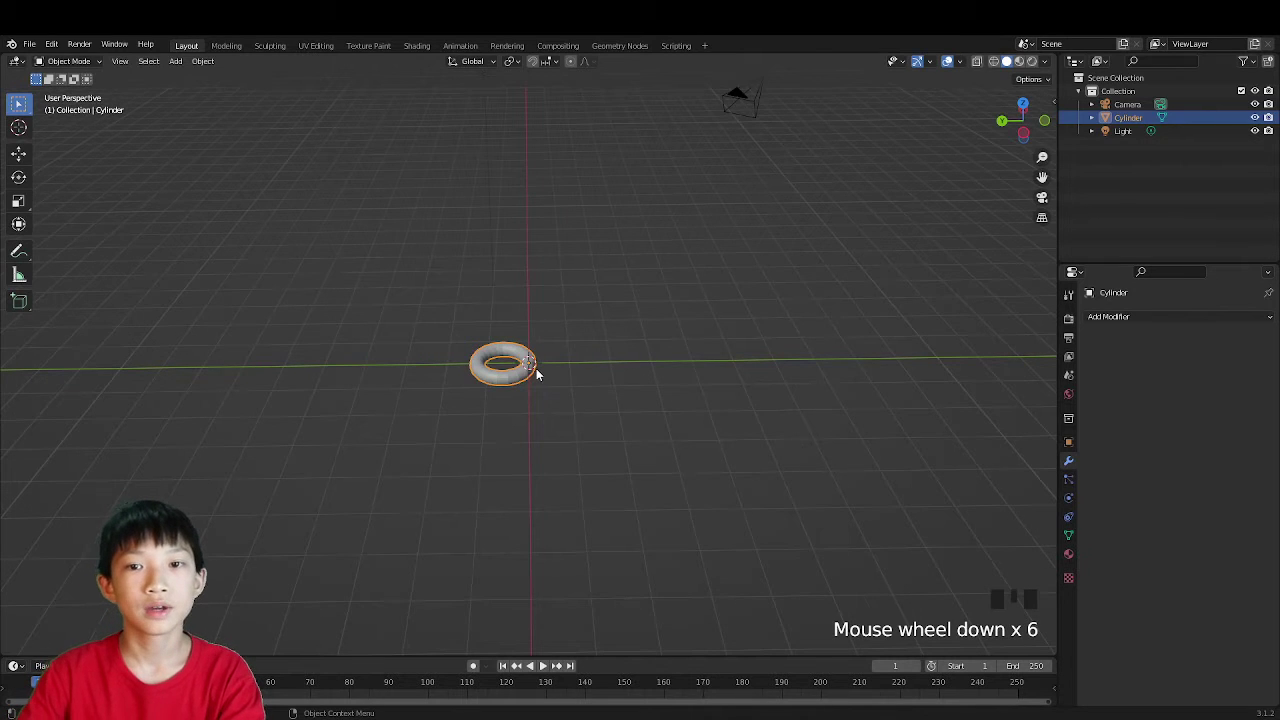
Step: Add a new mesh cylinder and scale it down to roughly the thickness of the ring's tube
scroll(536, 368, up, 2)
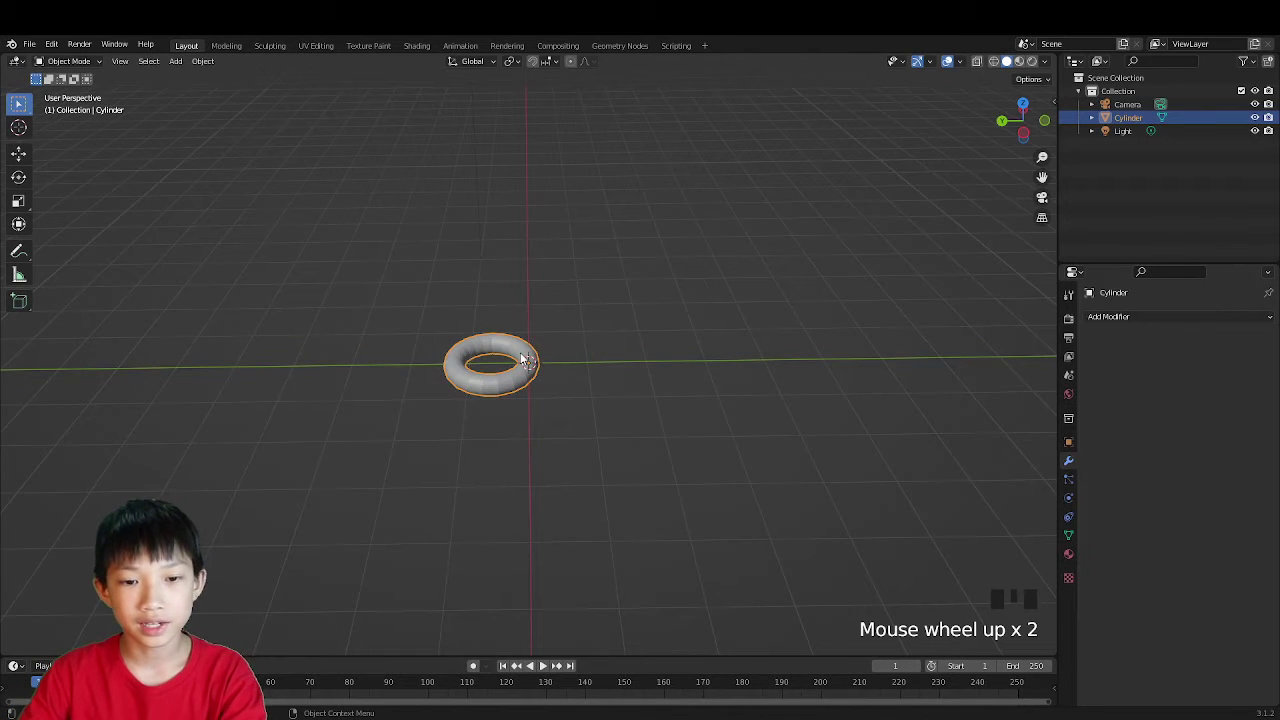
key(shift+a)
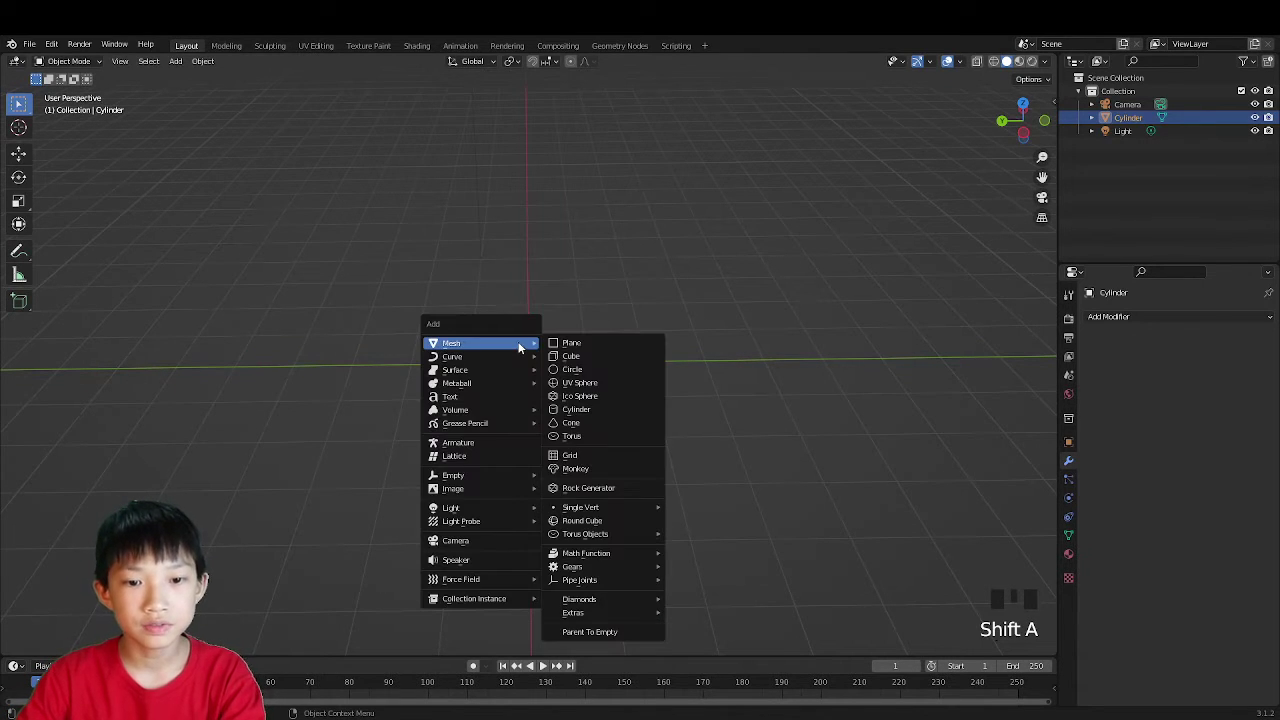
click(559, 413)
key(s)
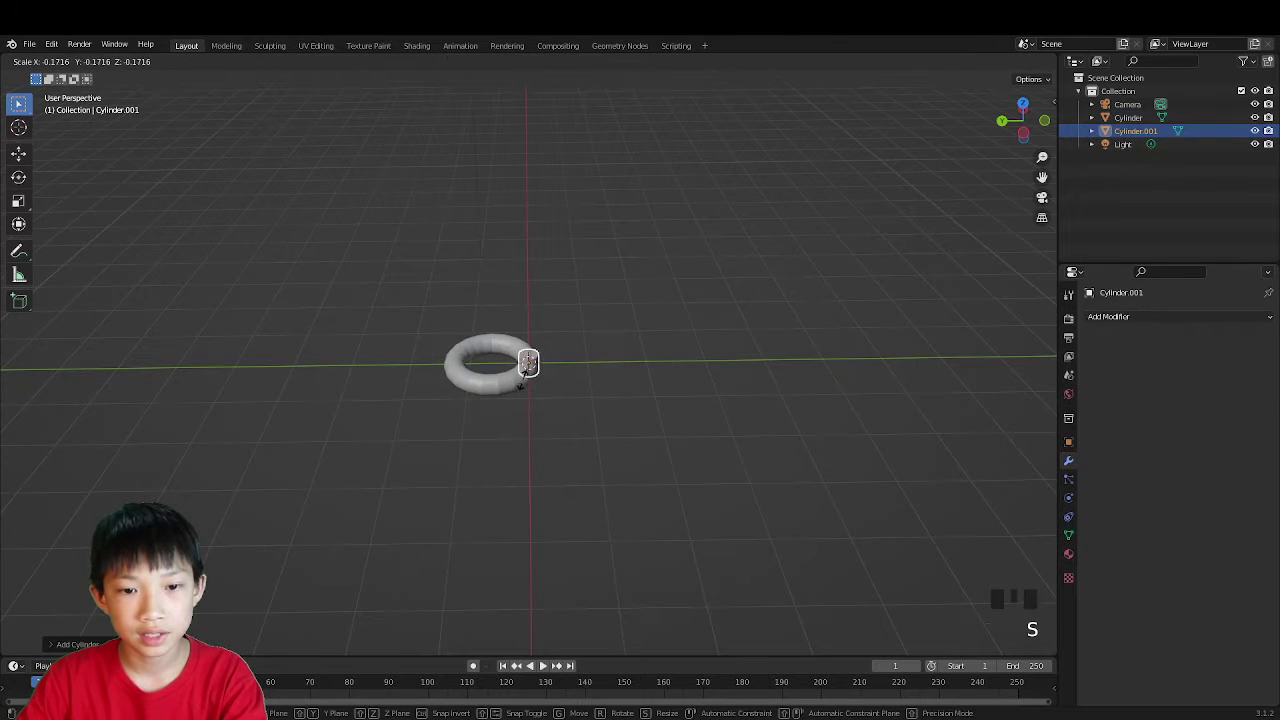
scroll(531, 382, up, 11)
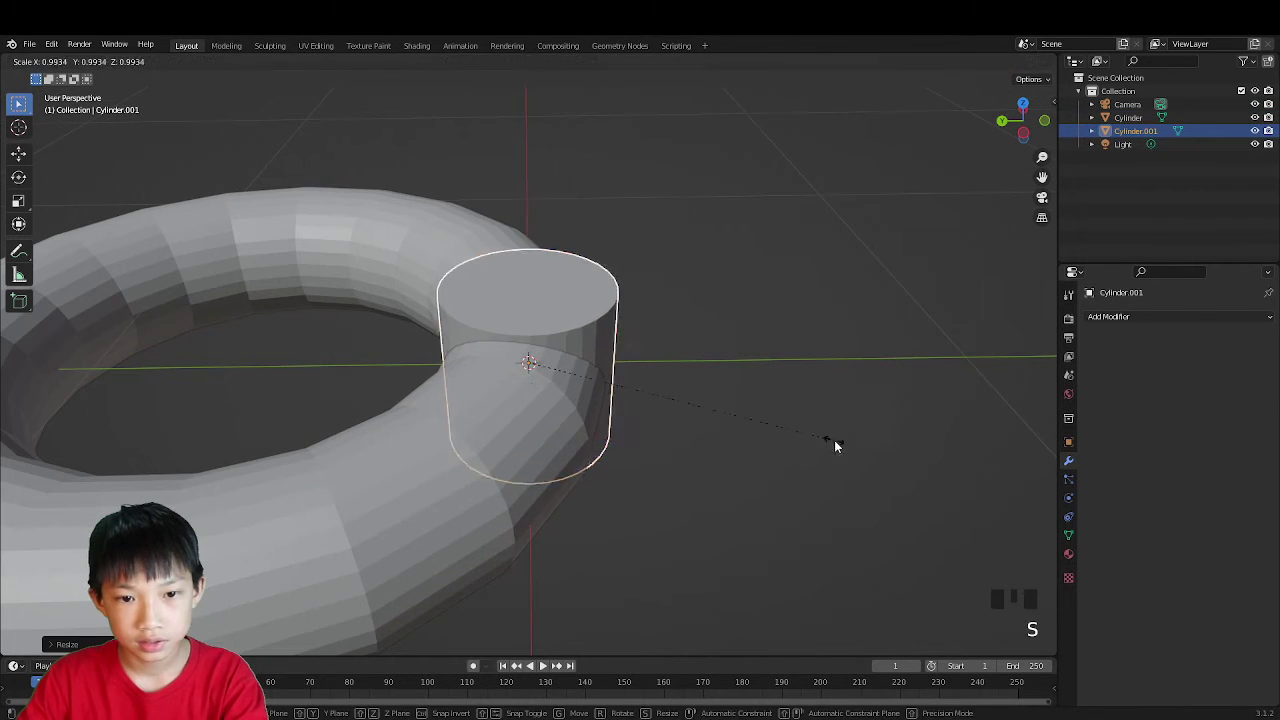
click(842, 432)
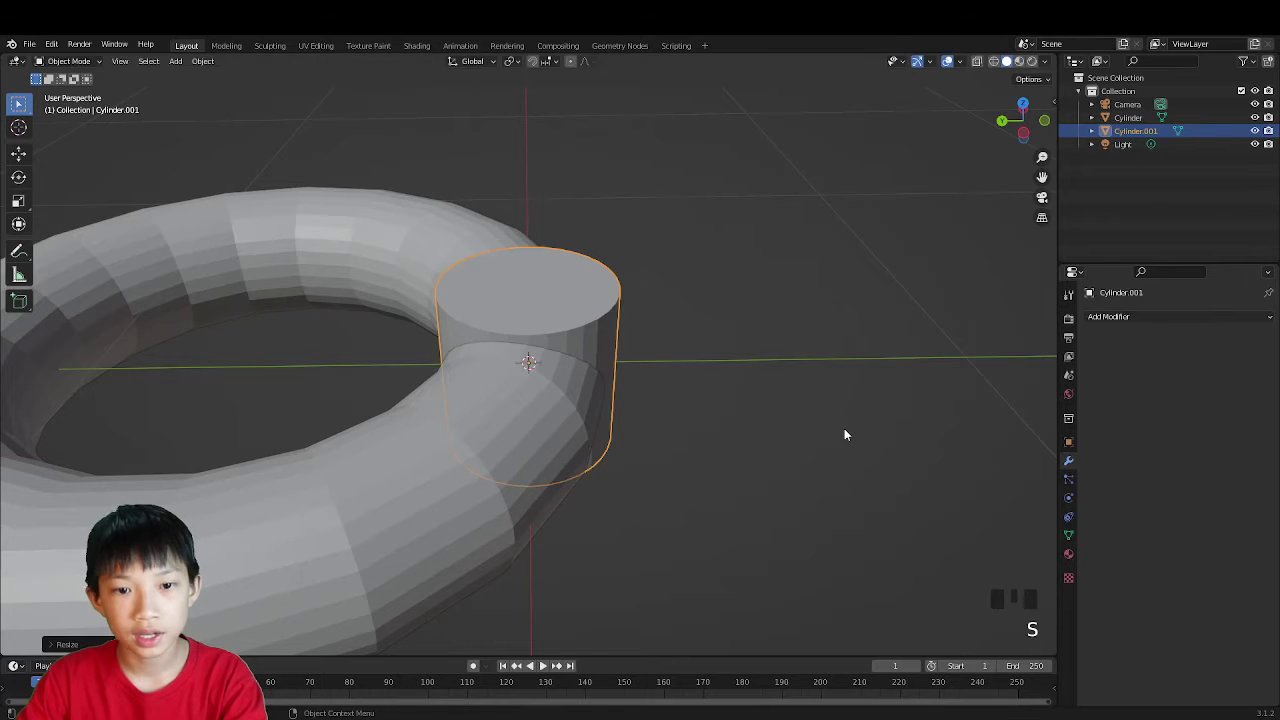
Step: Rotate the new cylinder 90° so that it lies along the Y axis
key(r)
key(y)
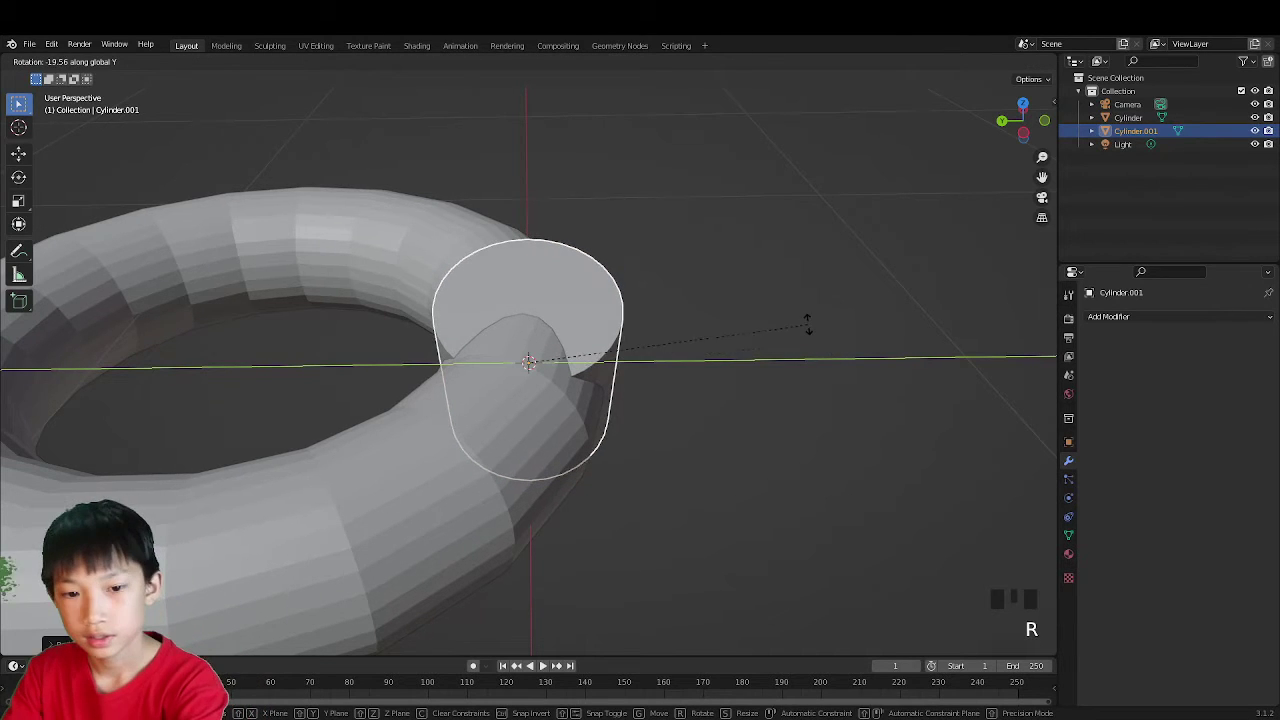
text(90)
key(Return)
middle_drag(656, 314, 706, 326)
Step: Fine-tune the uniform scale of the small cylinder to match the ring's tube thickness
key(s)
click(700, 276)
scroll(695, 354, up, 2)
key(s)
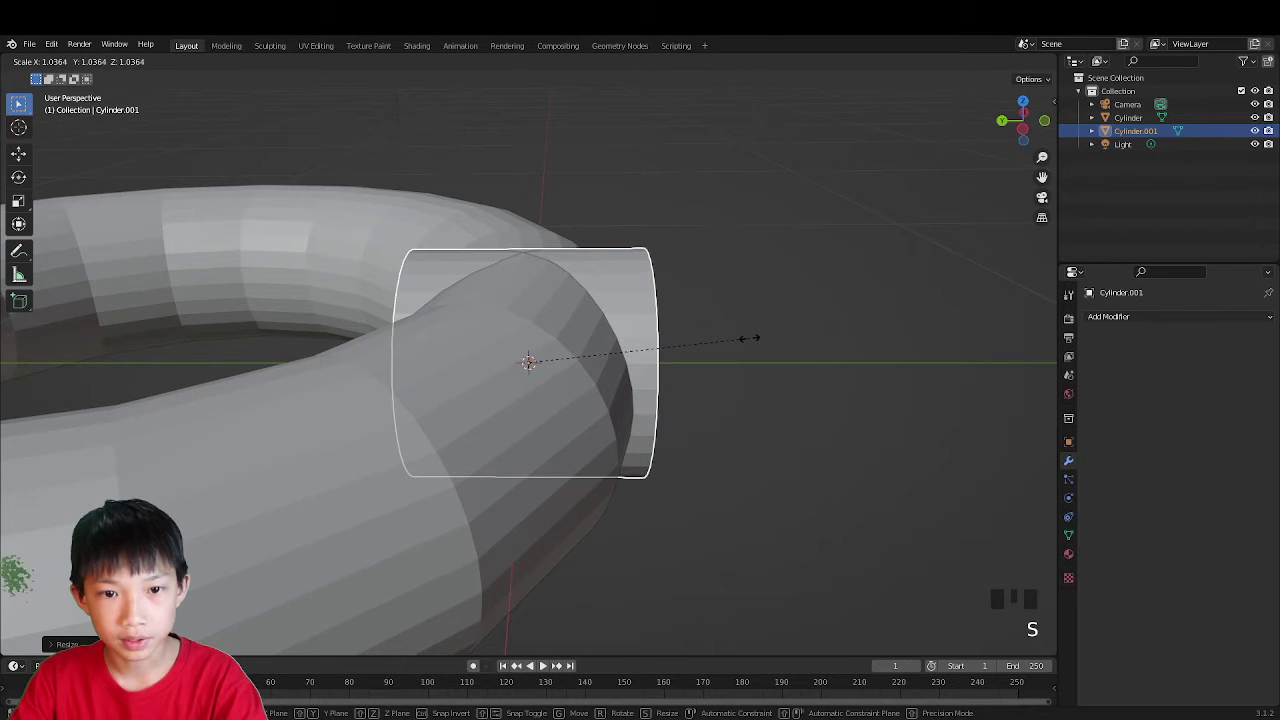
click(749, 337)
scroll(739, 343, down, 1)
scroll(729, 352, up, 2)
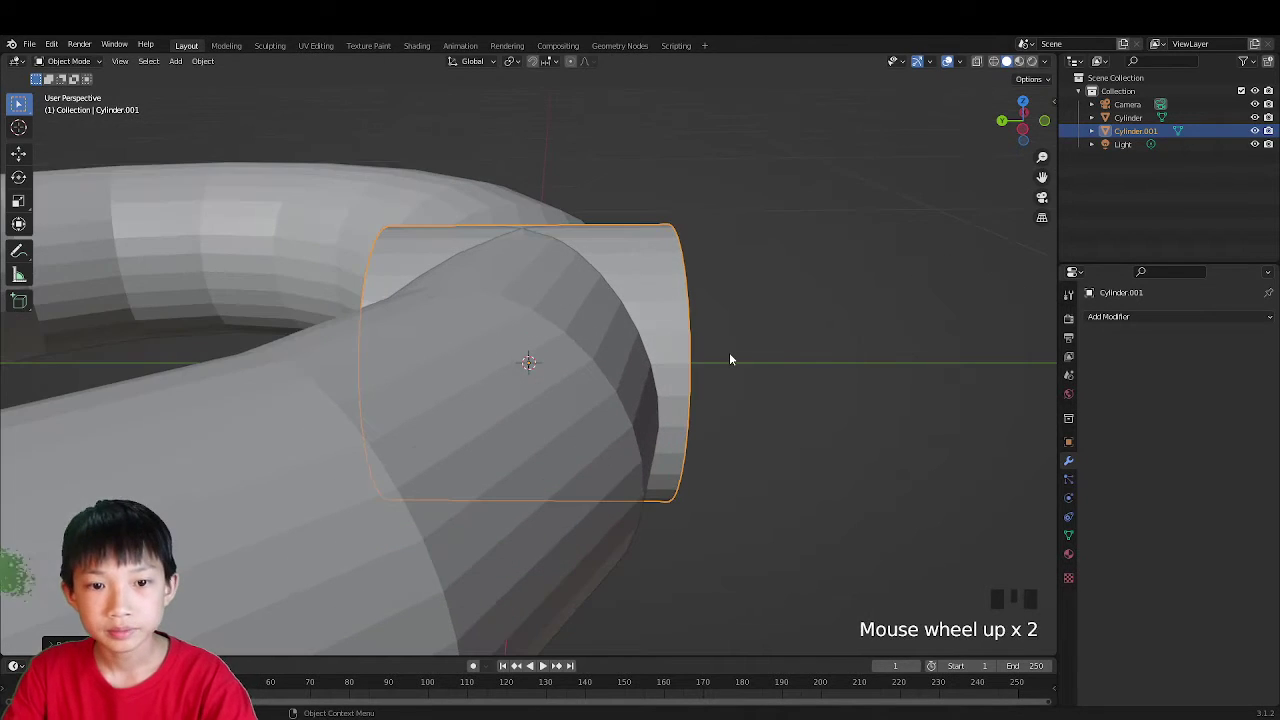
Step: Move the small cylinder along the Y axis so it protrudes outward from the ring's edge
key(g)
key(y)
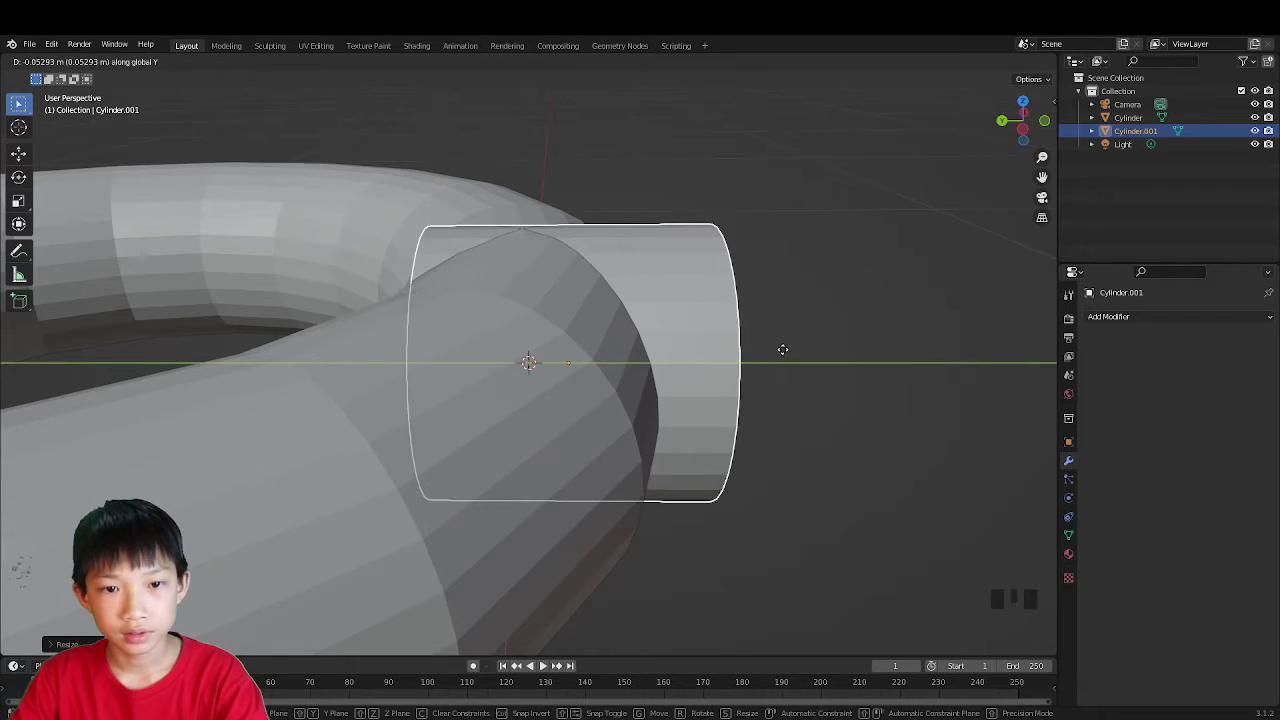
click(876, 346)
middle_drag(876, 346, 835, 331)
click(836, 376)
scroll(836, 331, down, 3)
Step: Extrude the small cylinder's outer end face about 2 m to form a long shaft, and return to Object Mode
click(588, 391)
key(Tab)
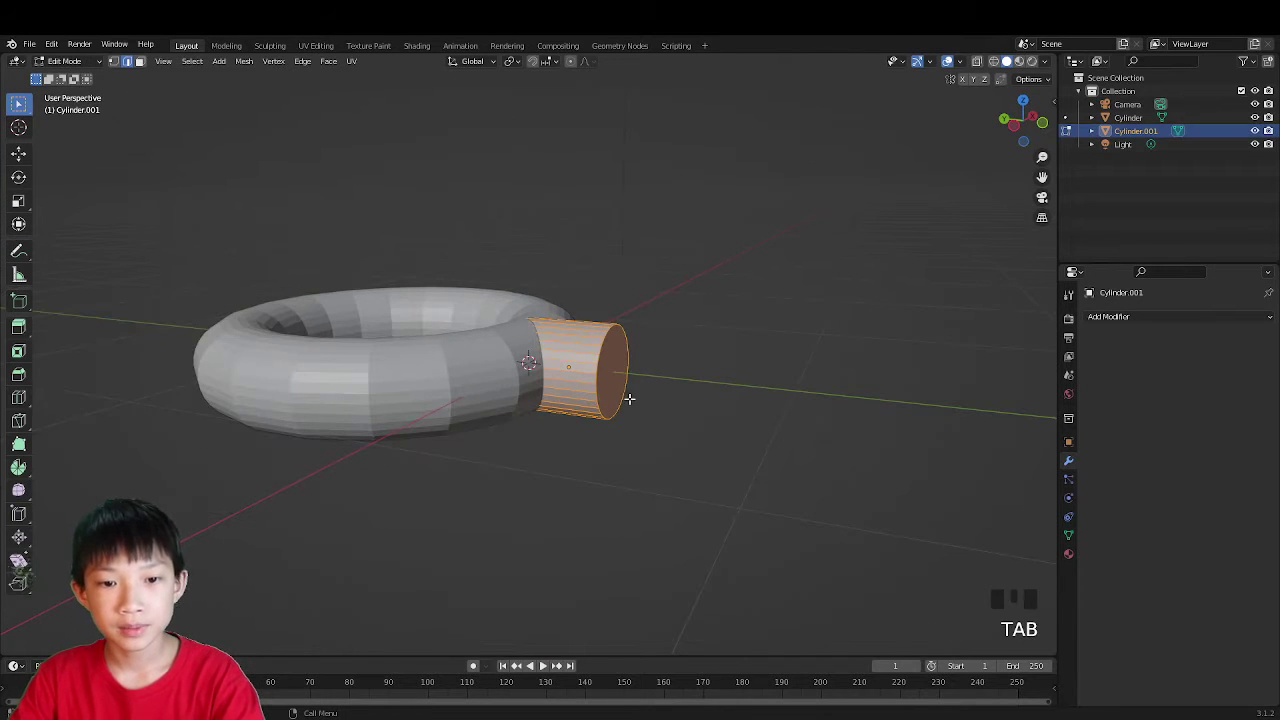
click(615, 390)
scroll(631, 391, down, 3)
key(e)
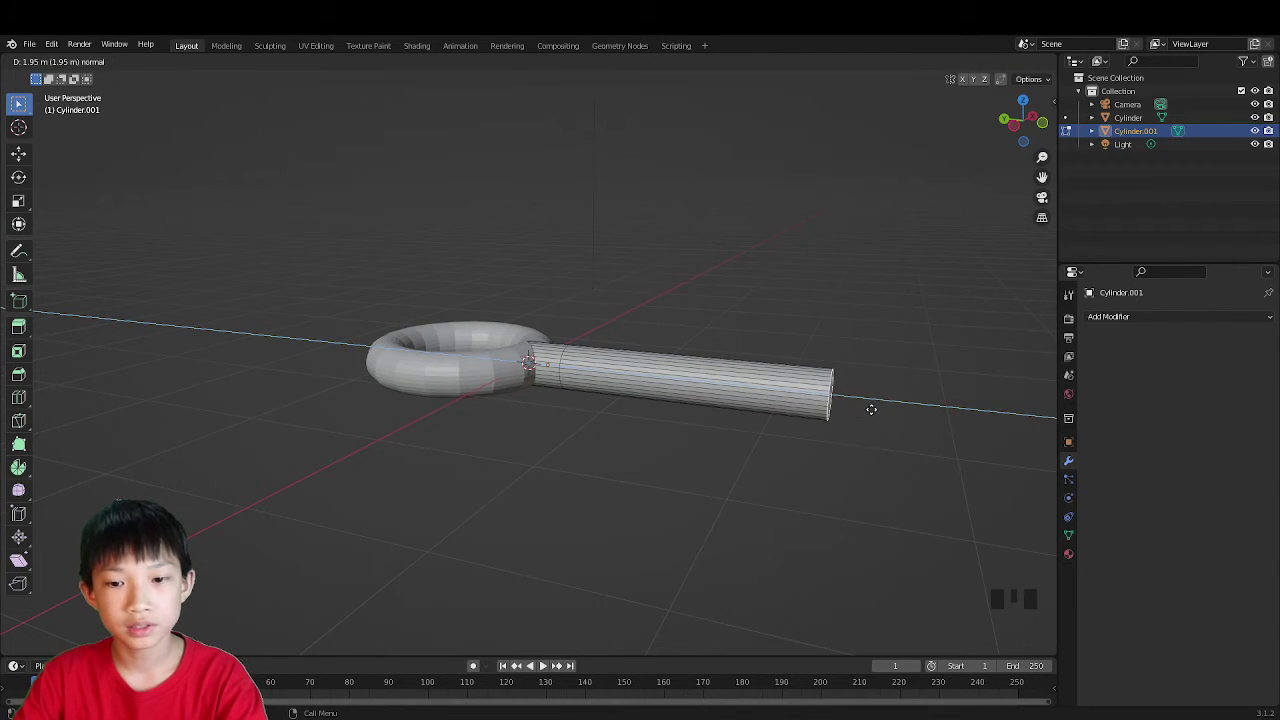
click(877, 411)
middle_drag(877, 411, 688, 478)
scroll(706, 491, down, 2)
key(Tab)
scroll(609, 476, down, 2)
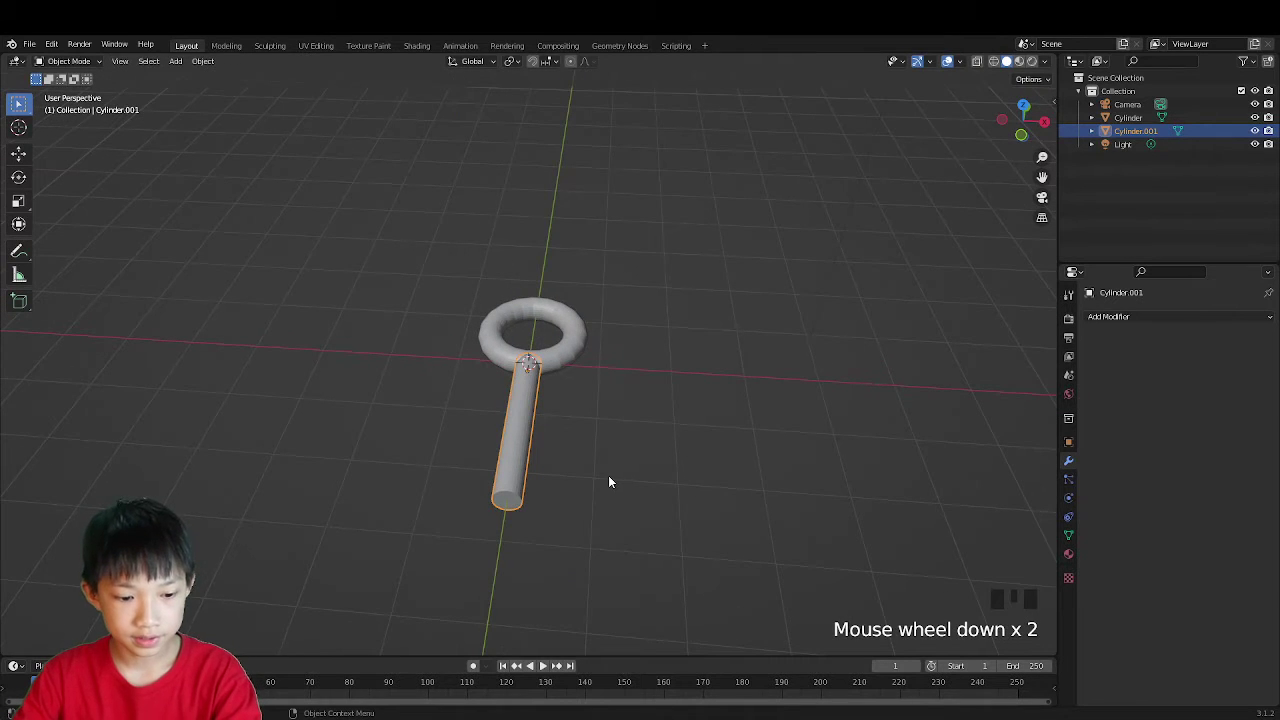
Step: Duplicate the shaft and place the copy beside the original, keeping its Z position locked
scroll(530, 483, up, 1)
key(shift+d)
key(shift+z)
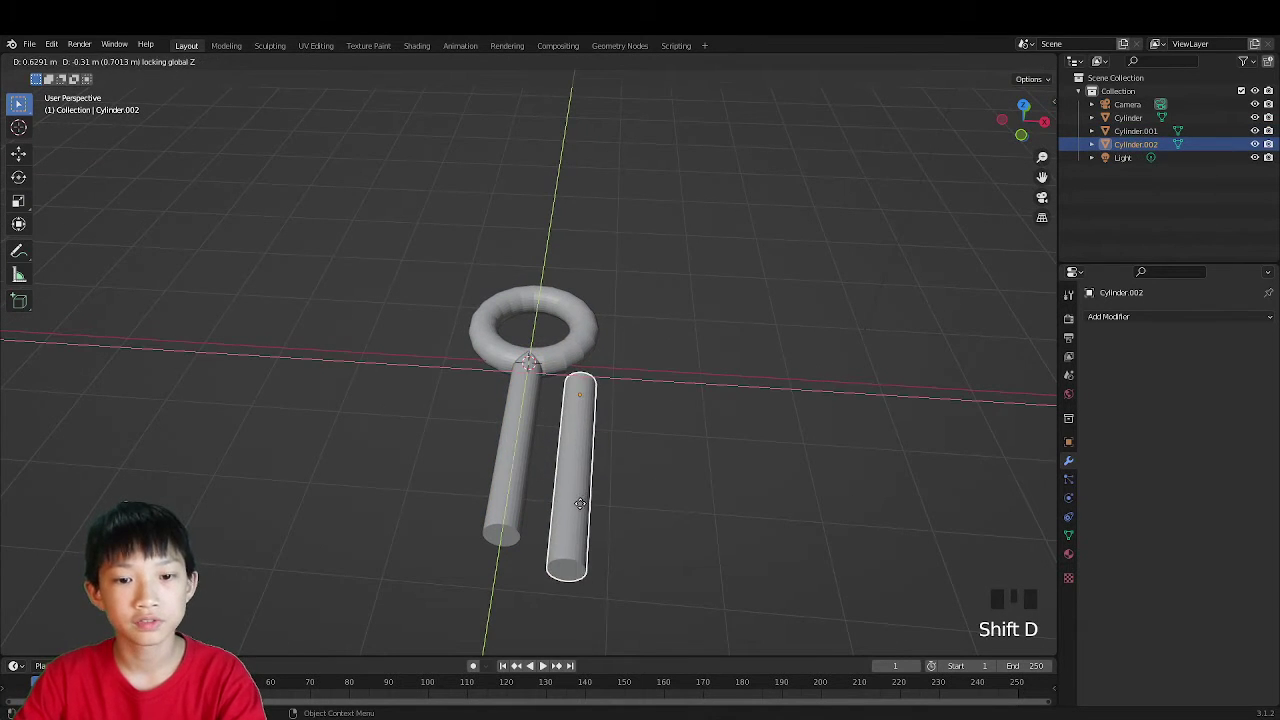
click(580, 503)
Step: Rotate the copy about Z until it is perpendicular to the shaft, and shorten it along X to about a quarter of its length
key(r)
key(z)
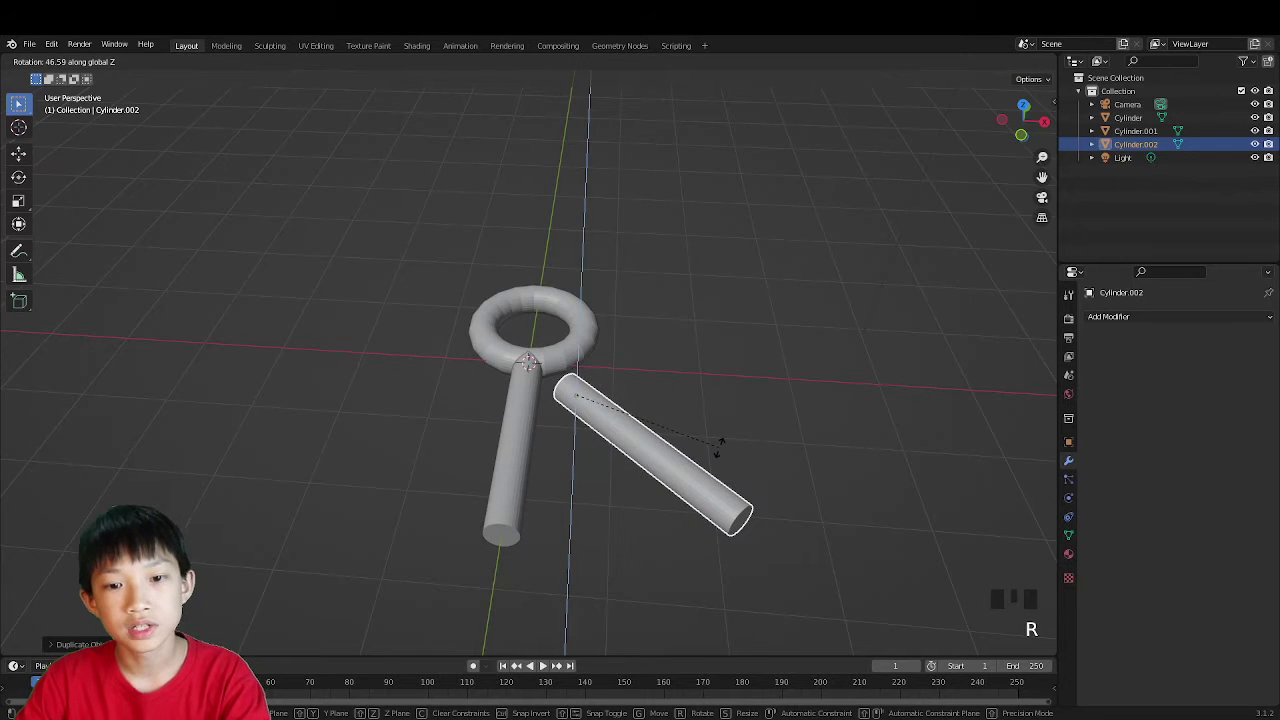
click(711, 434)
key(s)
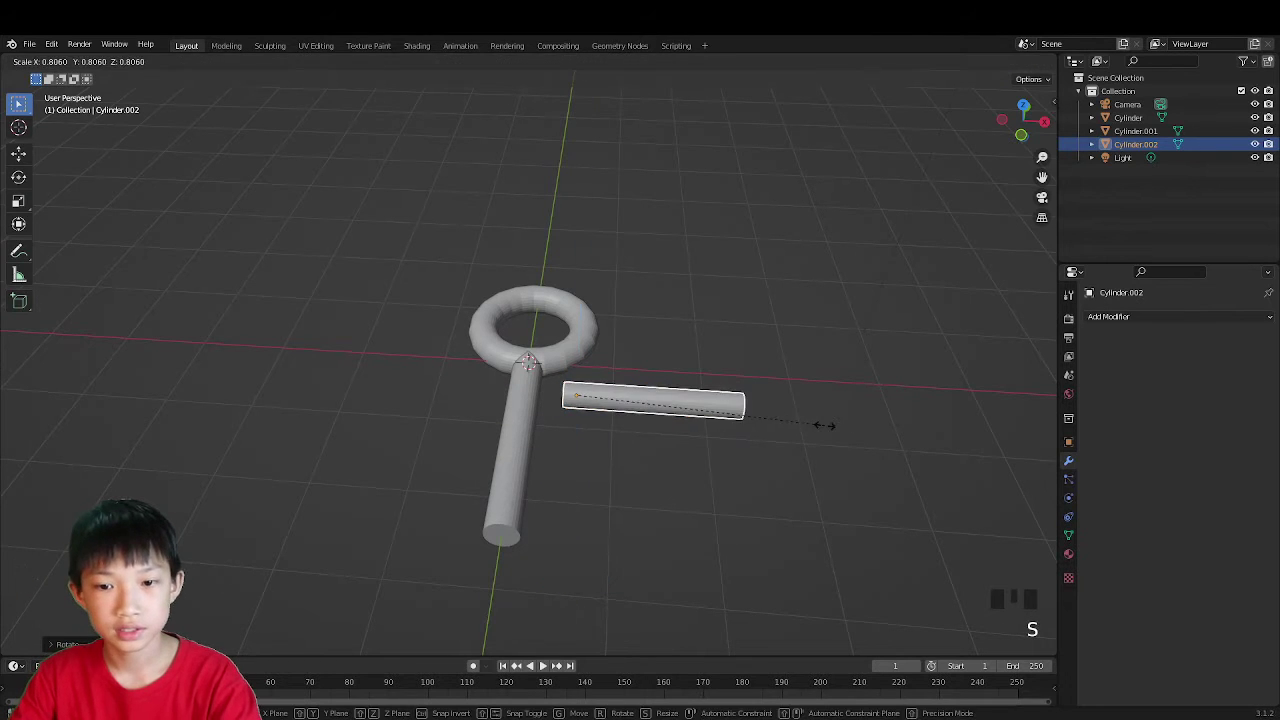
key(x)
click(652, 428)
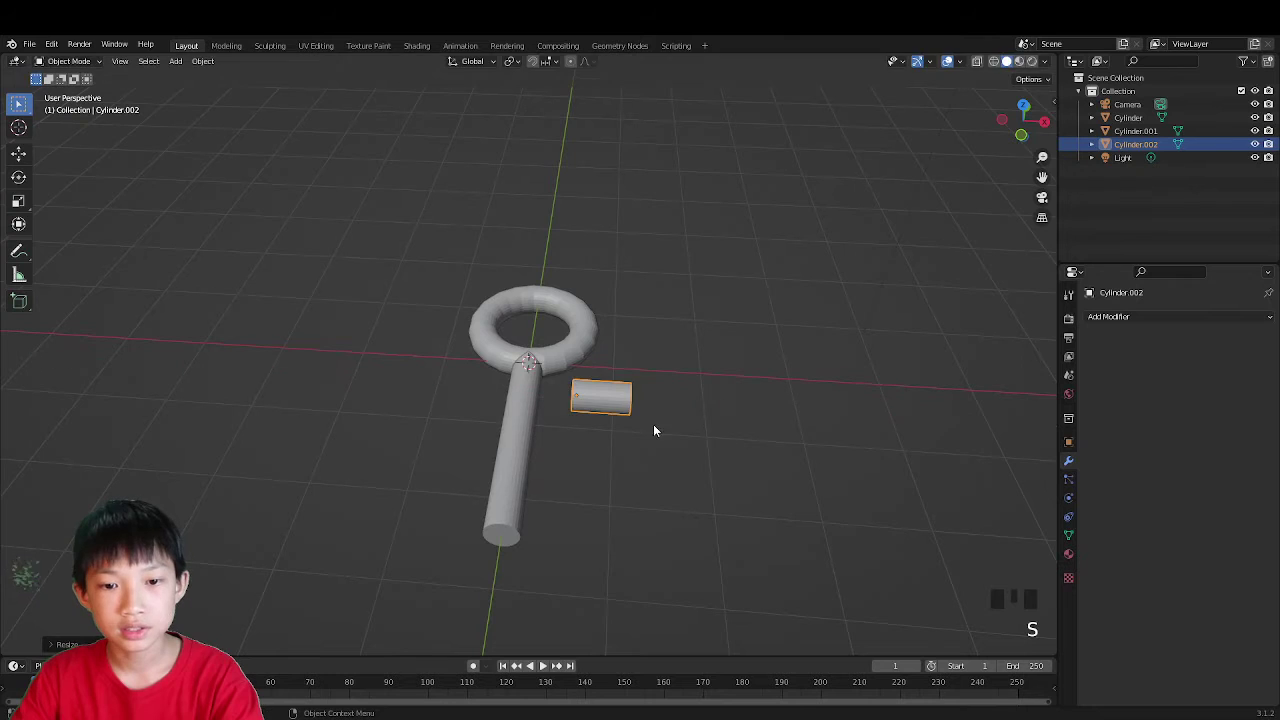
Step: Move the short cylinder against the shaft near its free end with Z locked, and fine-tune its position as the key's first tooth
key(g)
key(shift+z)
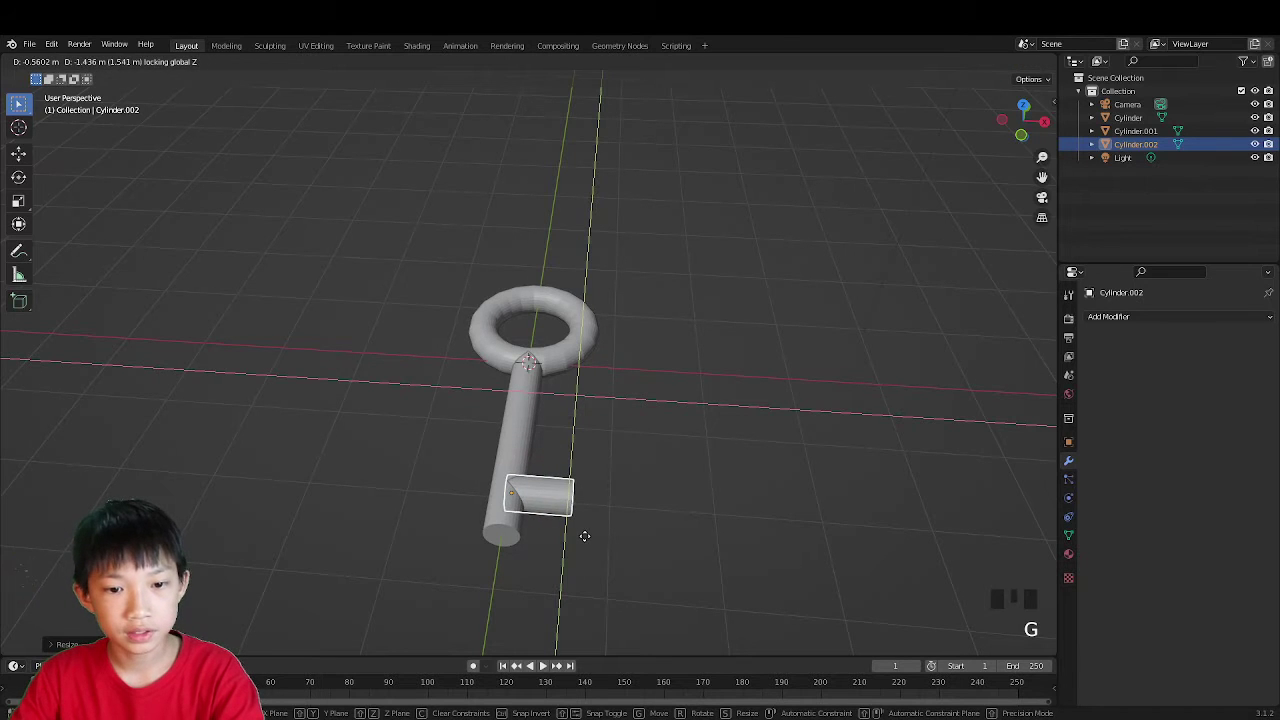
click(584, 536)
key(shift+x)
right_click(669, 426)
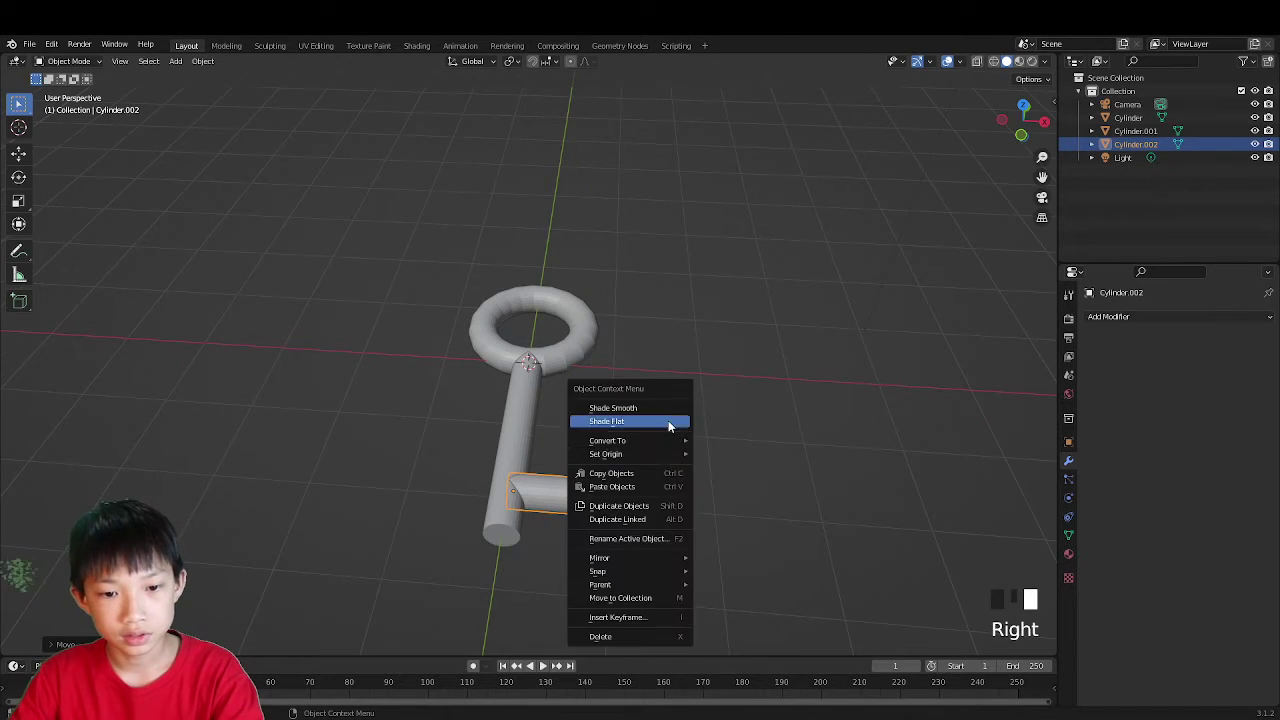
middle_drag(708, 468, 557, 474)
key(g)
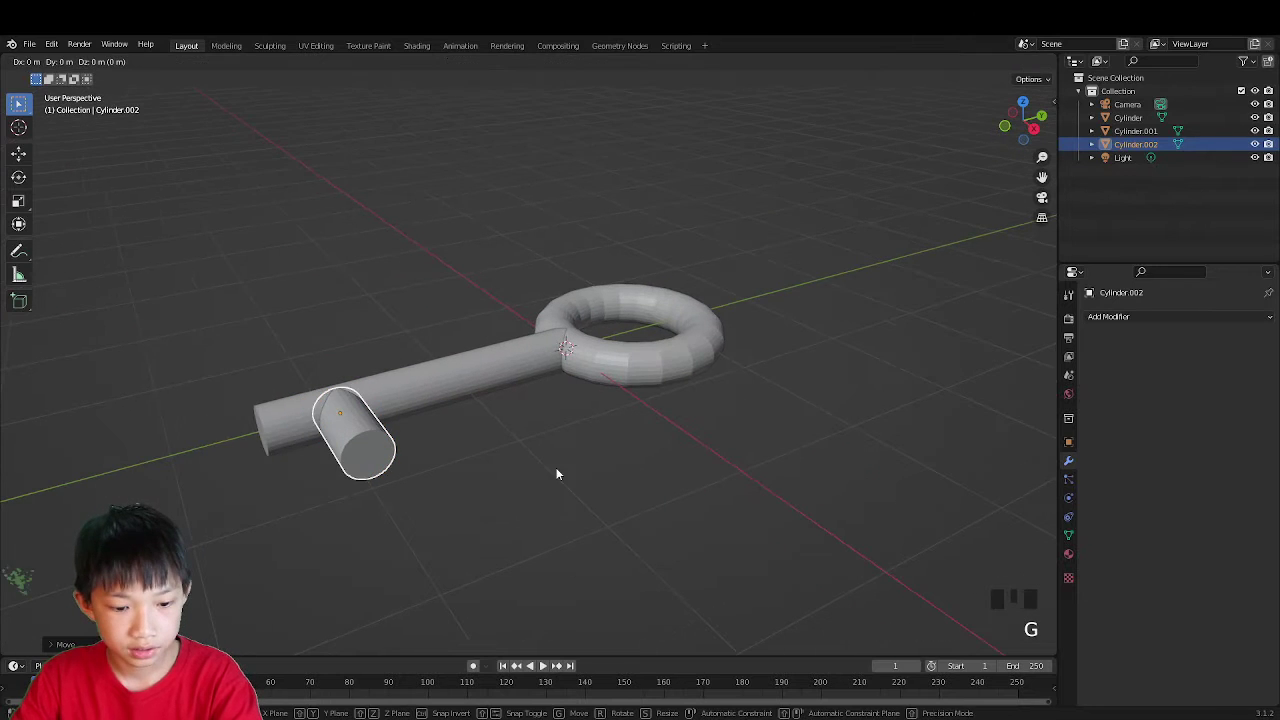
click(585, 466)
Step: Duplicate the tooth and place the copy about 0.5 m along the Y axis, towards the shaft's free end
key(shift+d)
key(shift+z)
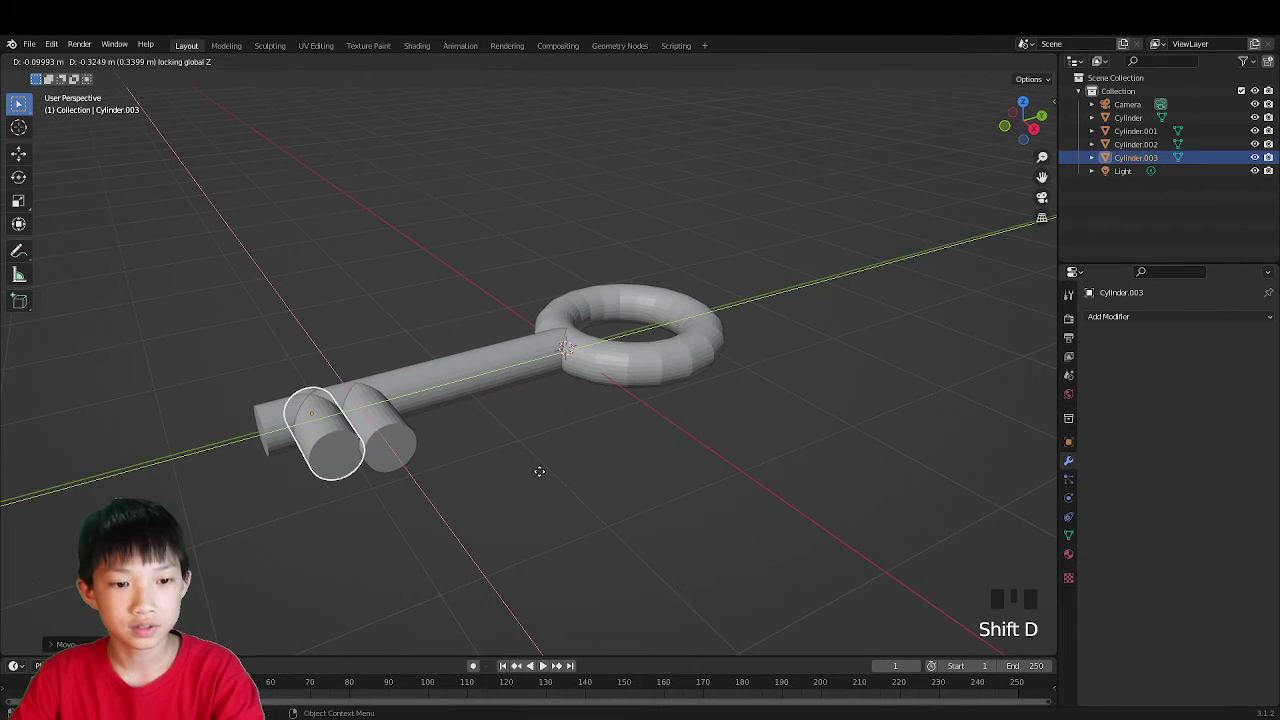
key(y)
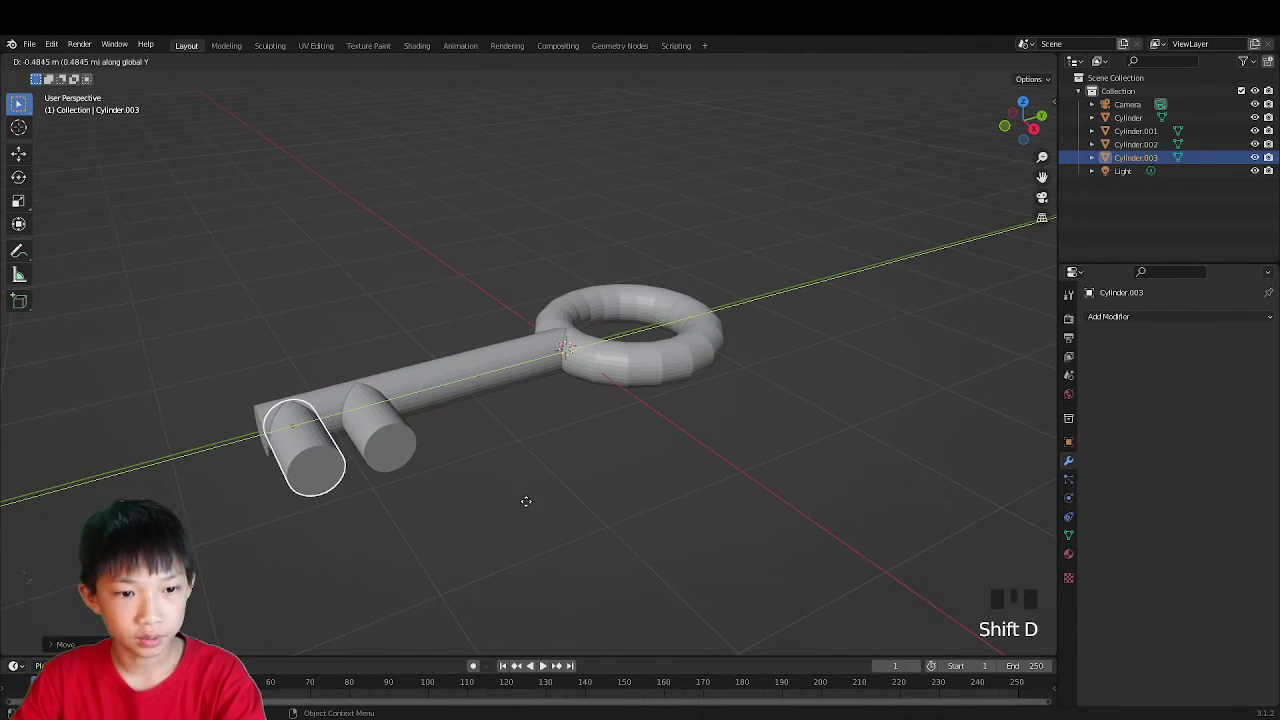
click(514, 503)
middle_drag(514, 503, 648, 501)
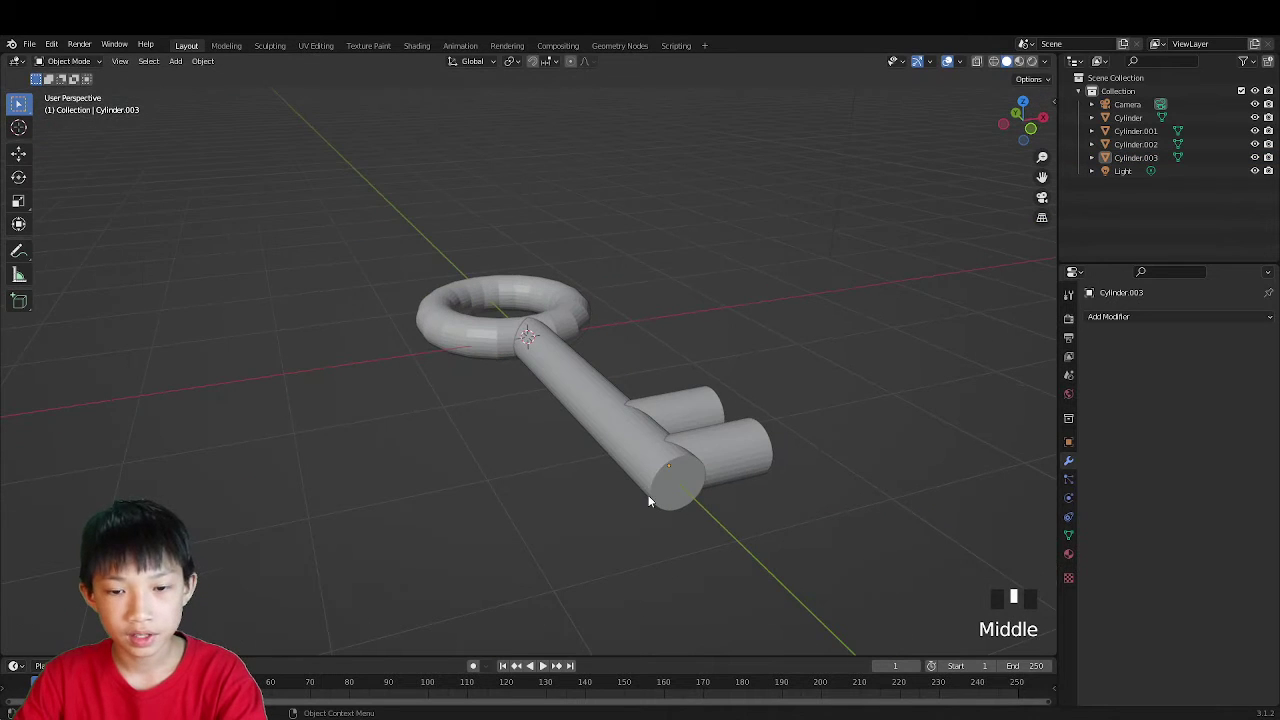
drag(672, 350, 726, 353)
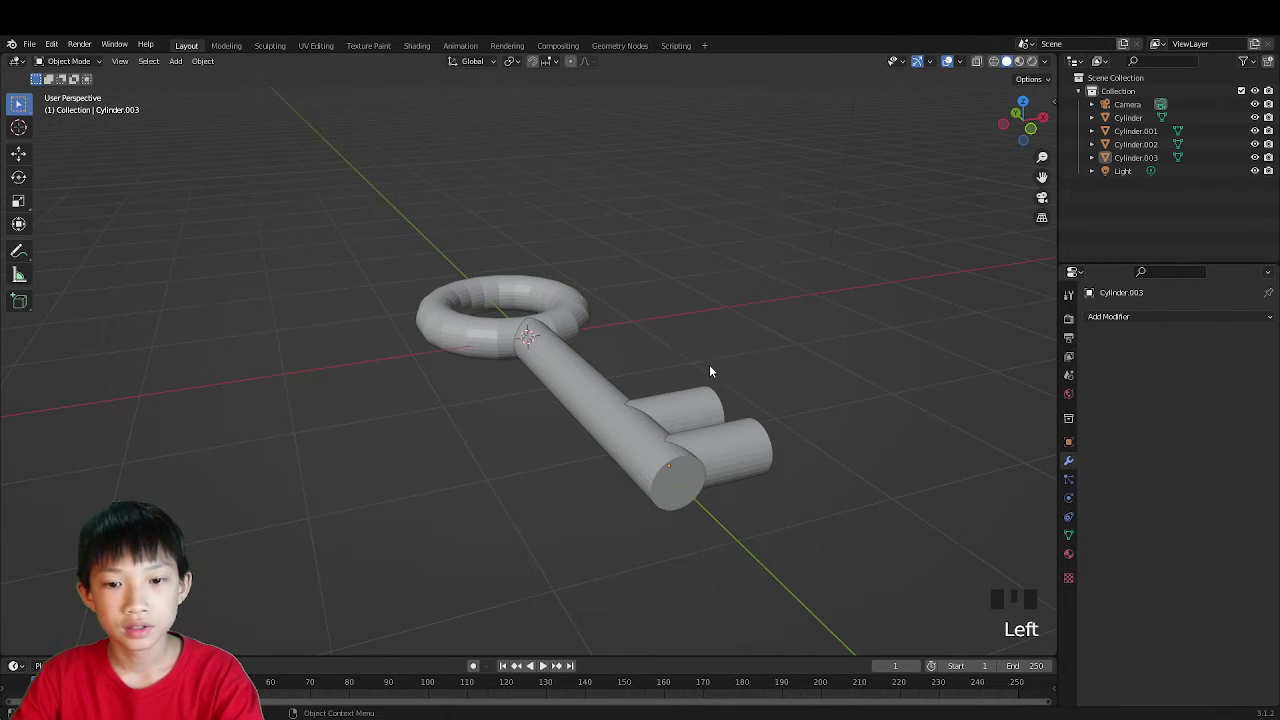
middle_drag(710, 371, 666, 426)
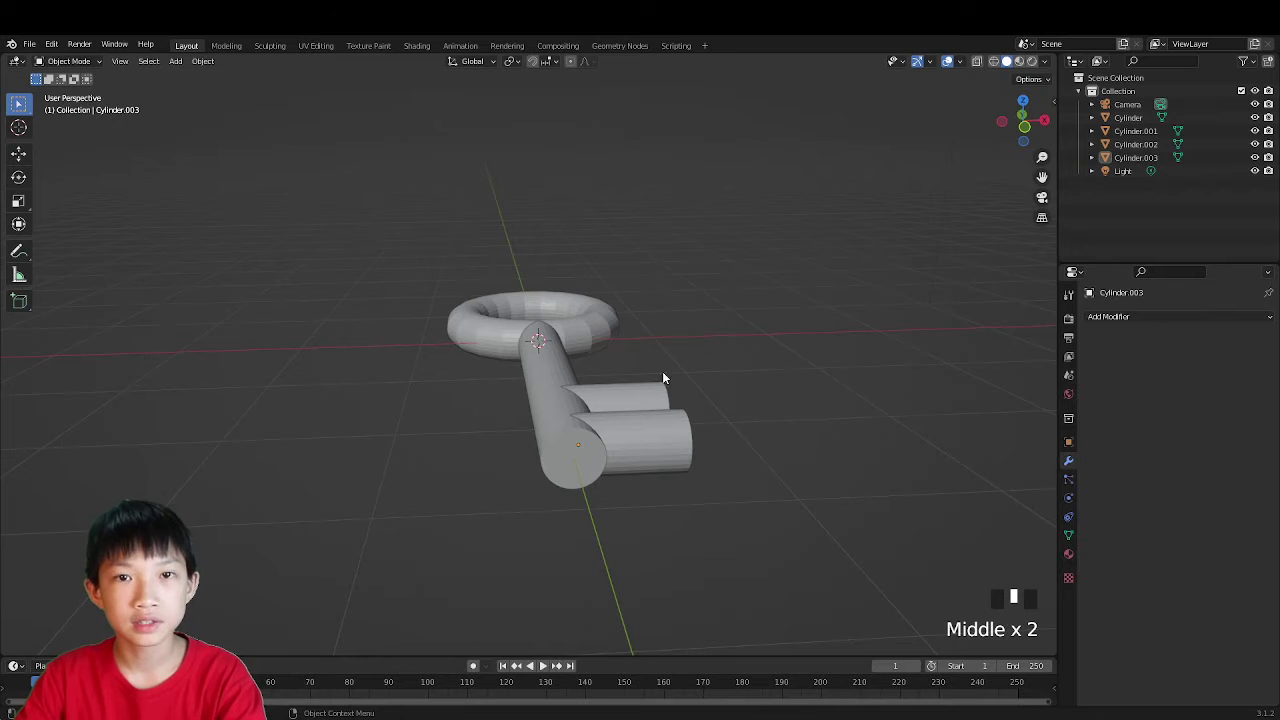
drag(639, 360, 710, 470)
click(718, 428)
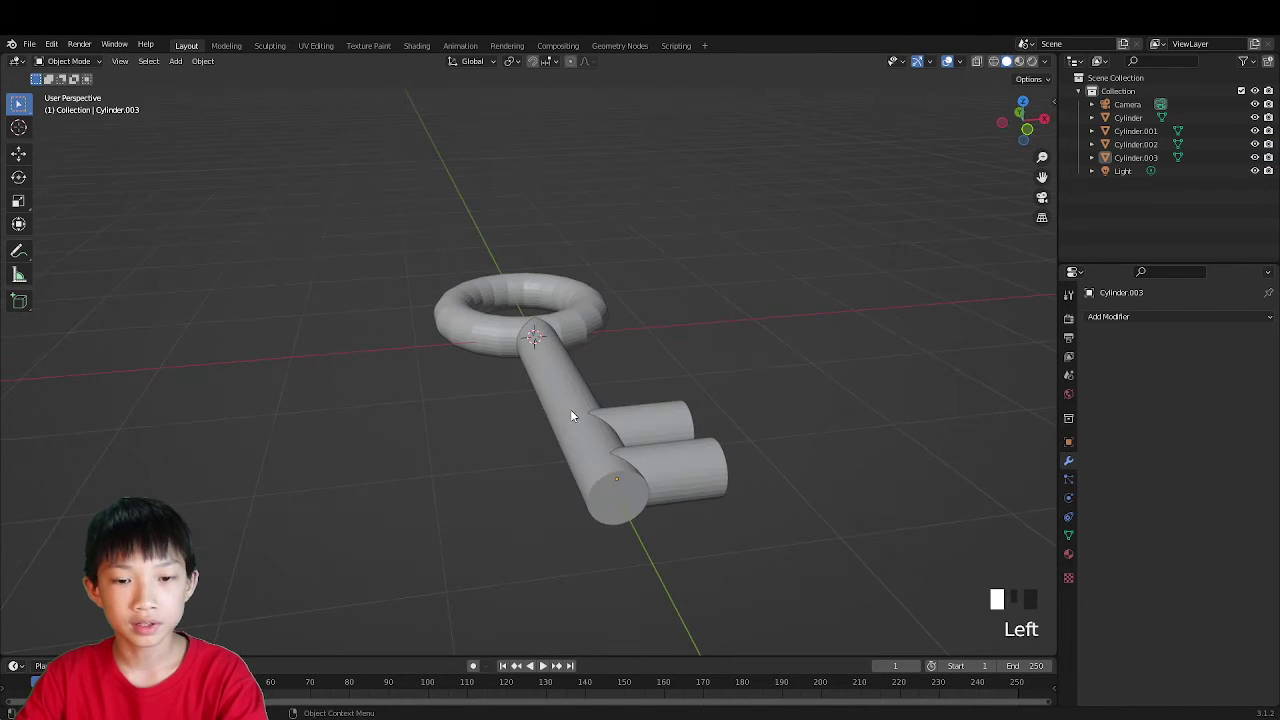
click(540, 342)
Step: Select both teeth, enter Edit Mode and isolate them in local view
scroll(525, 365, up, 2)
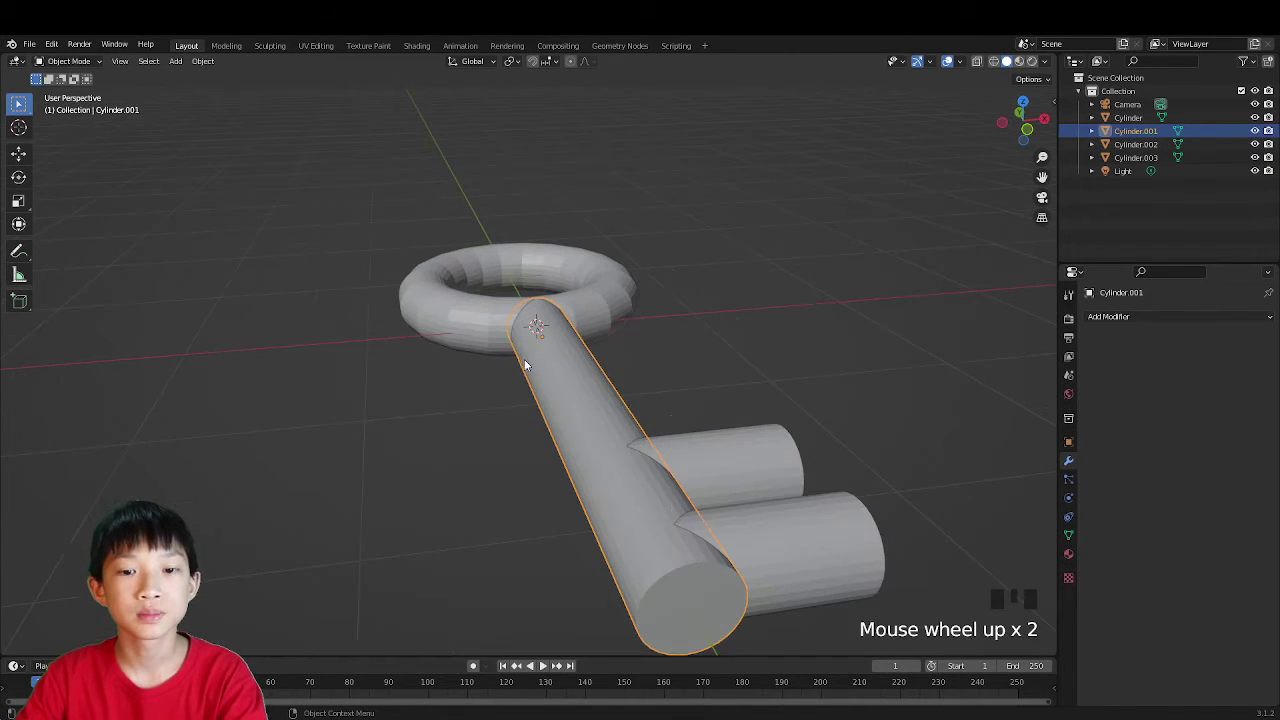
click(702, 461)
shift+click(784, 551)
key(Tab)
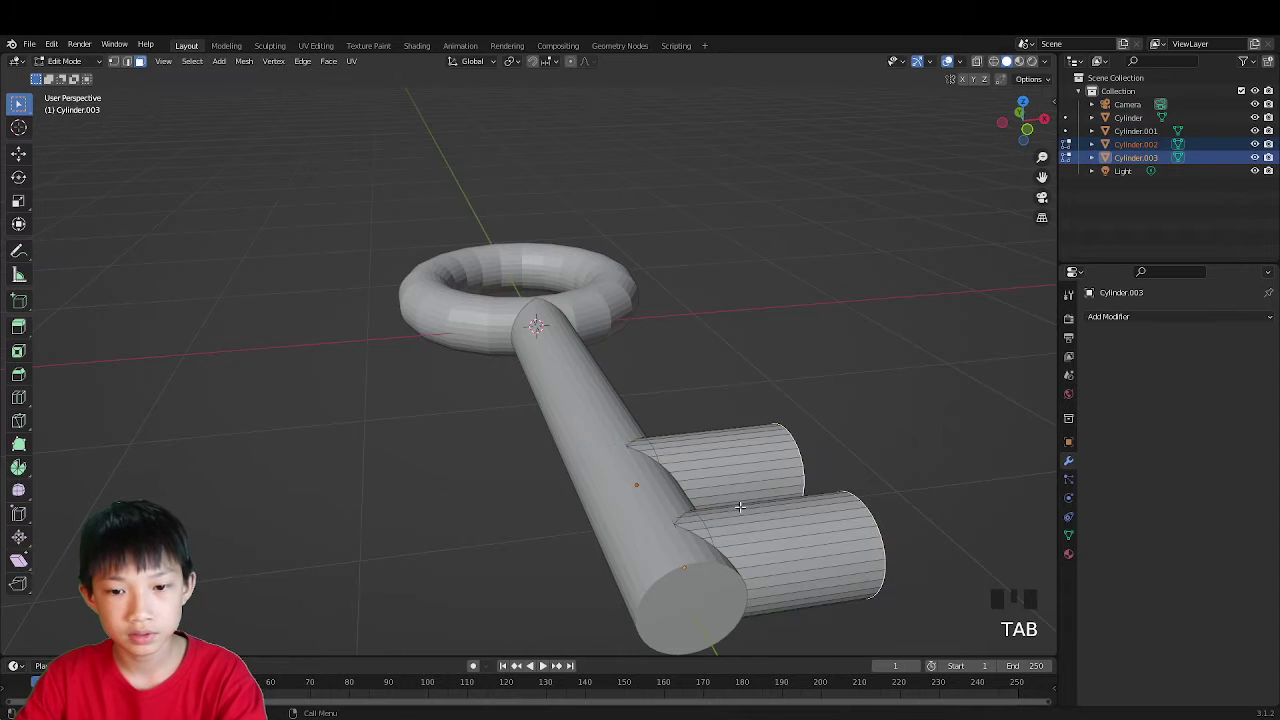
middle_drag(739, 507, 759, 506)
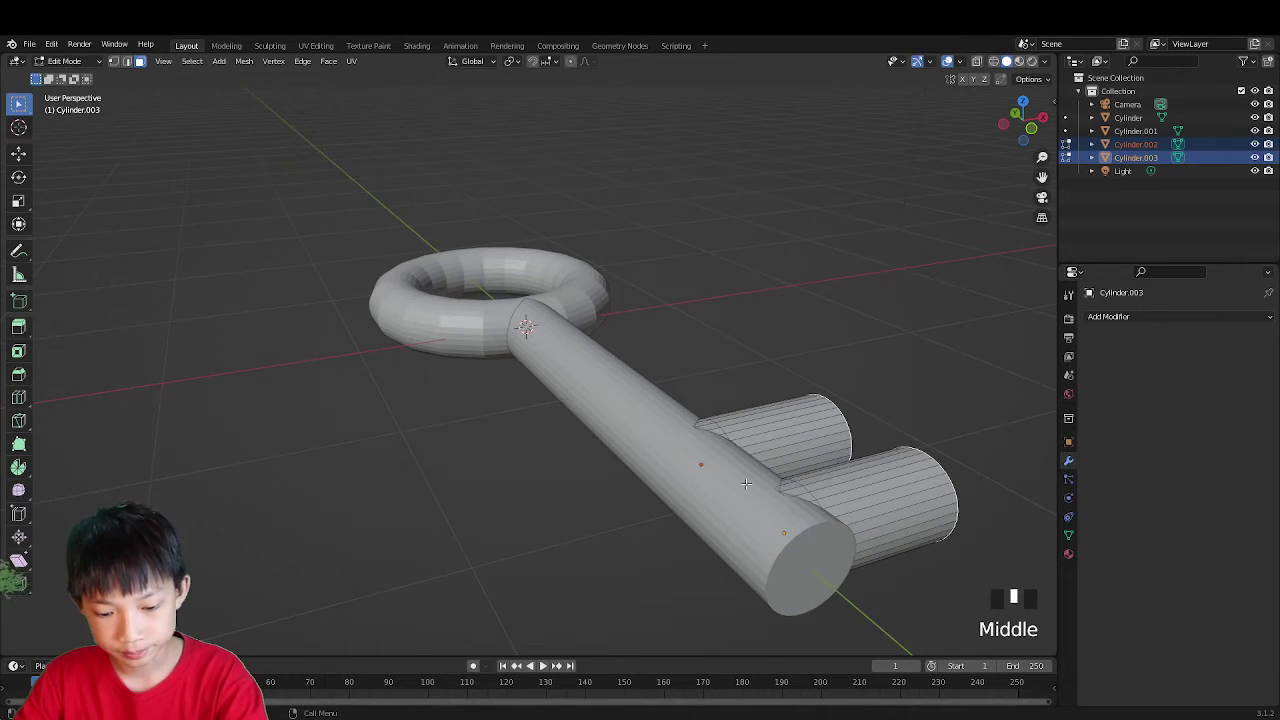
key(slash)
middle_drag(734, 483, 780, 480)
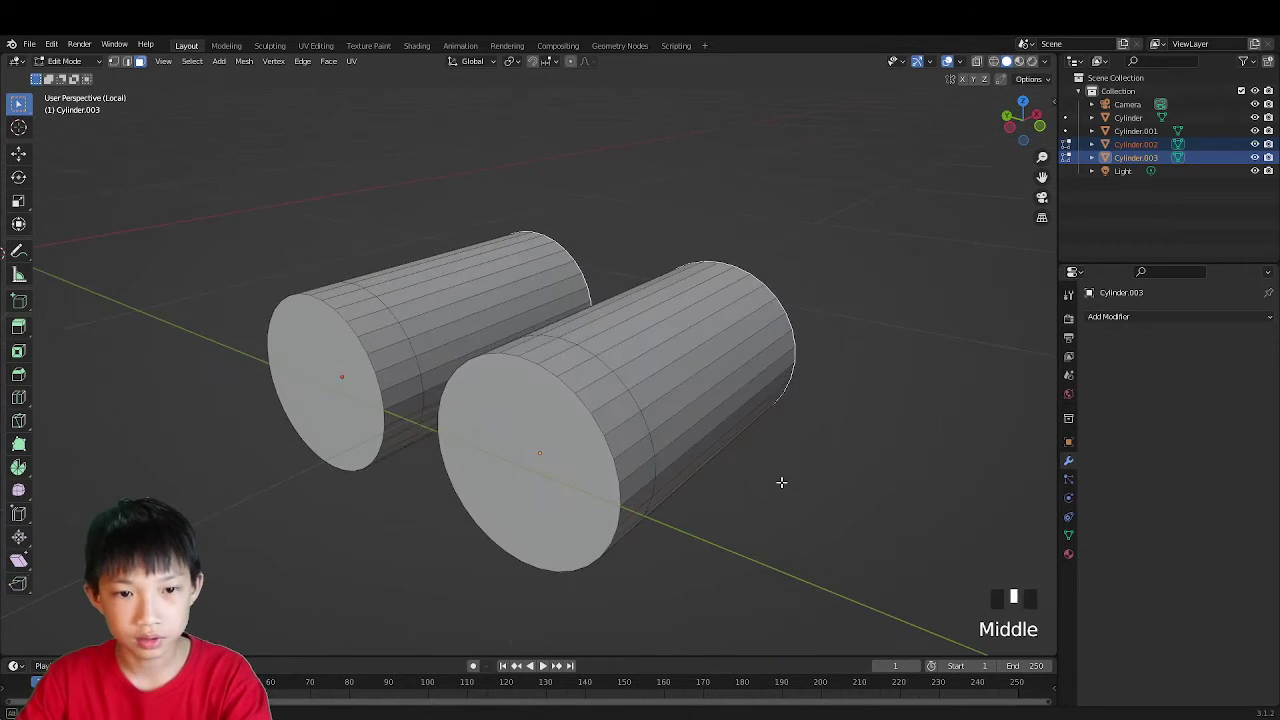
scroll(663, 480, down, 1)
middle_drag(663, 480, 510, 471)
key(2)
alt+click(453, 433)
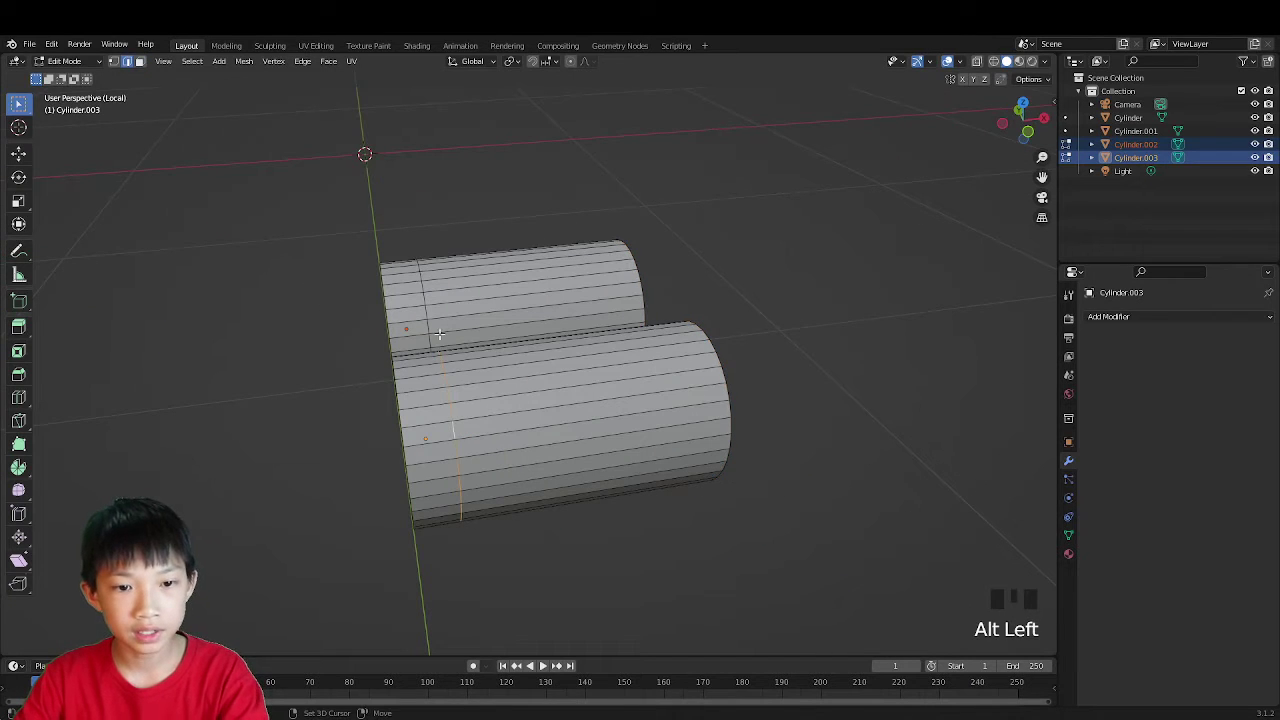
scroll(421, 311, down, 2)
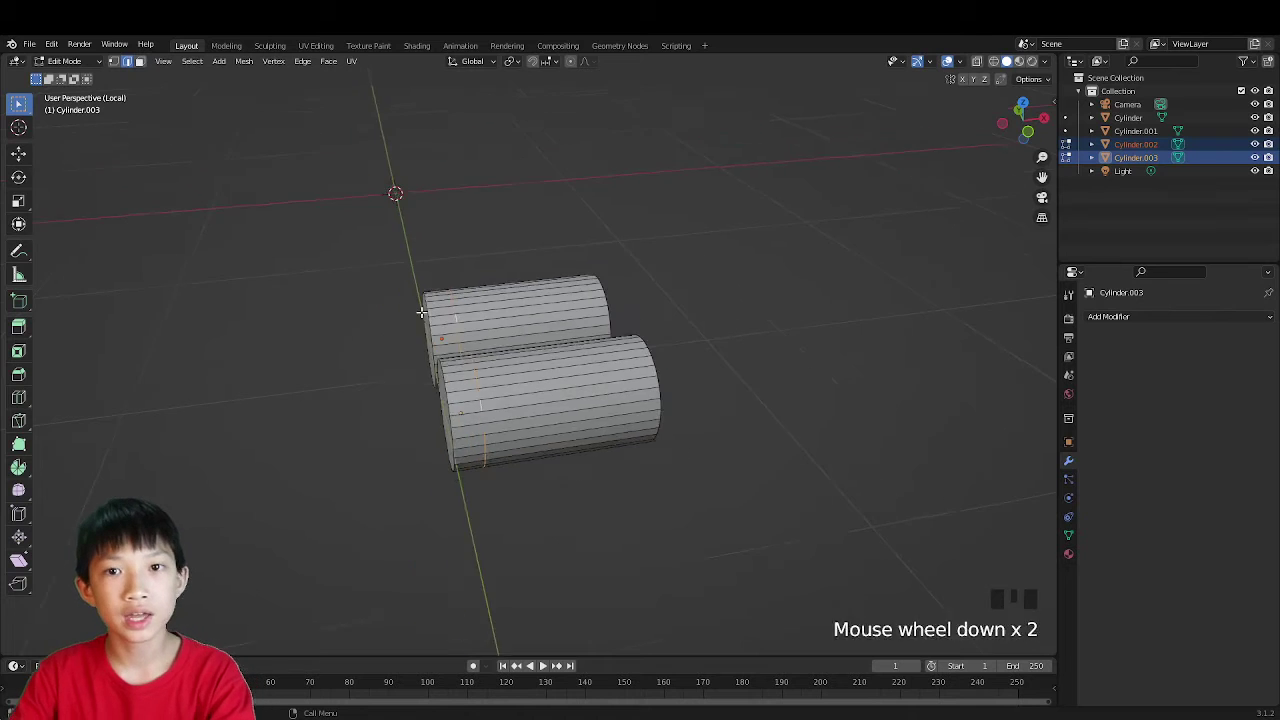
middle_drag(421, 311, 557, 309)
key(g)
right_click(405, 332)
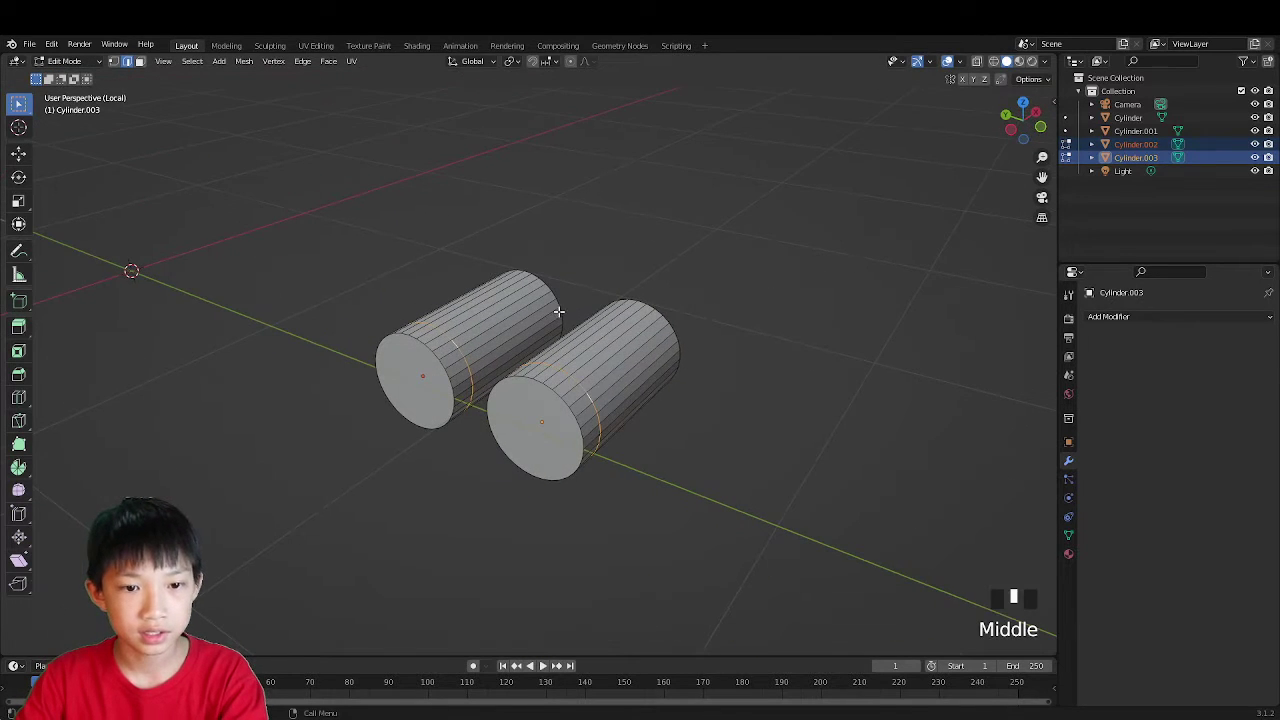
Step: Scale the inner end faces of both teeth down to about a quarter of their size, using Individual Origins as the pivot point
key(3)
click(409, 361)
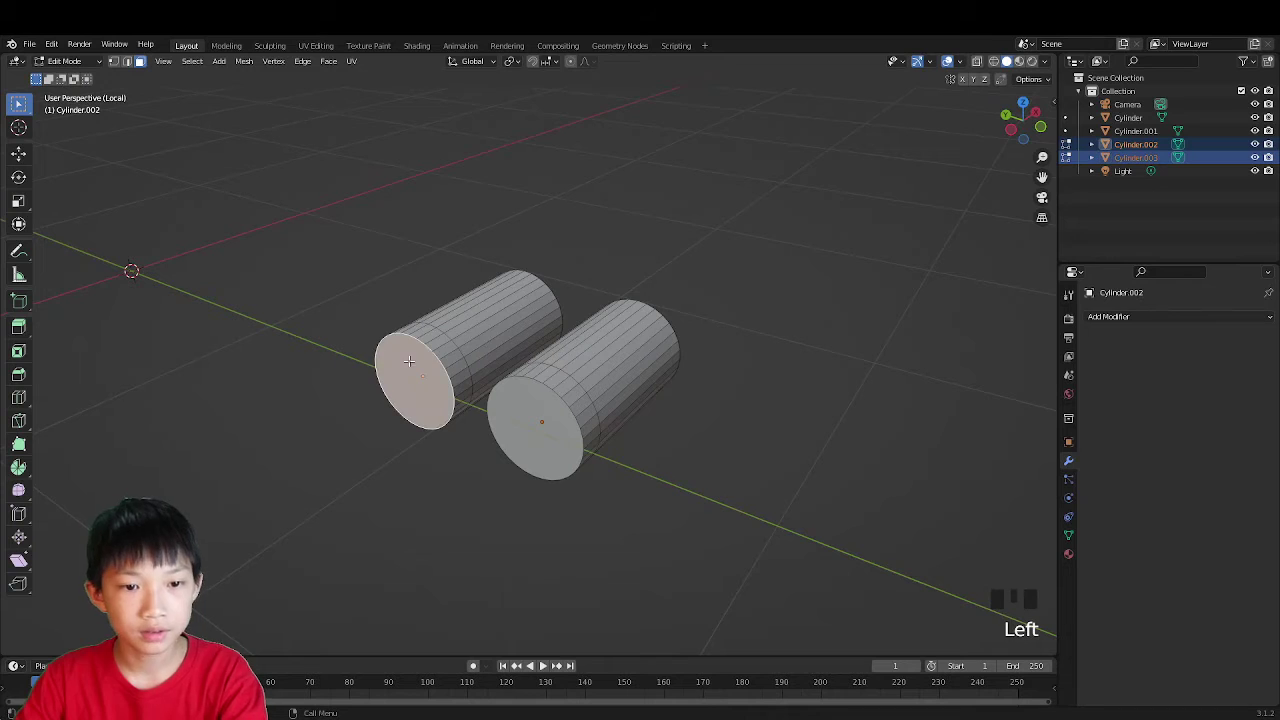
shift+click(514, 433)
click(521, 62)
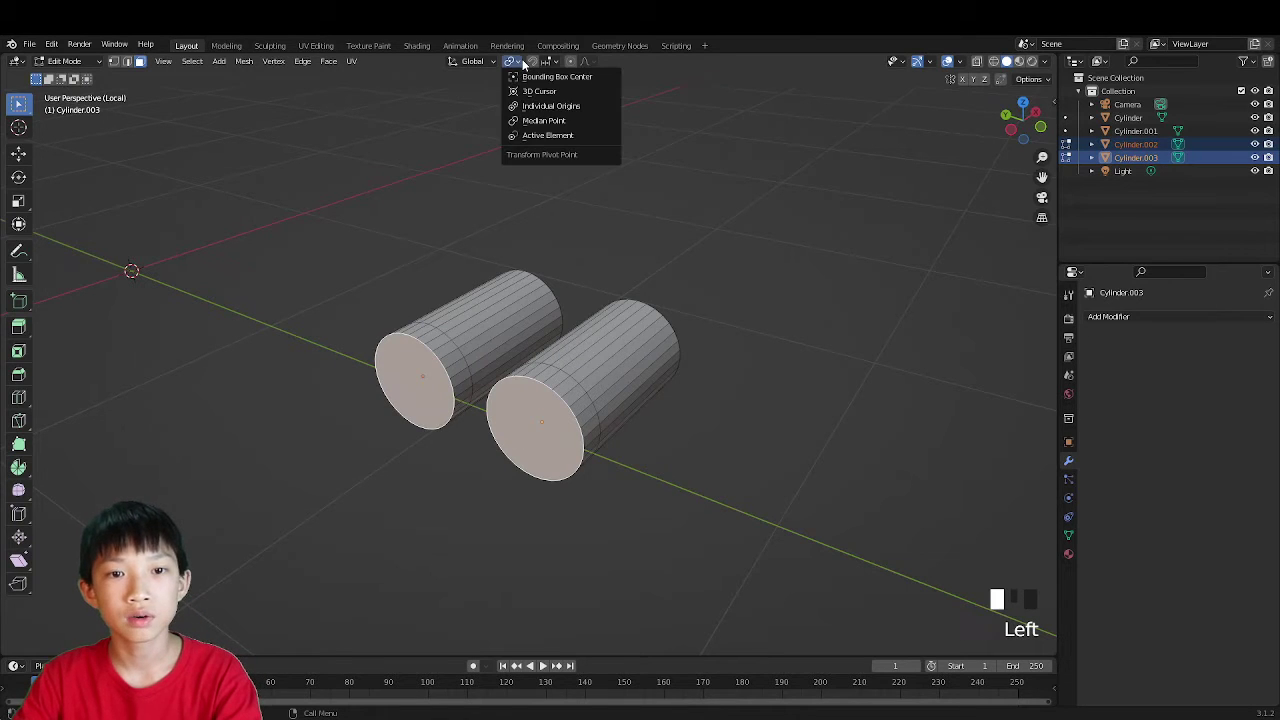
click(550, 105)
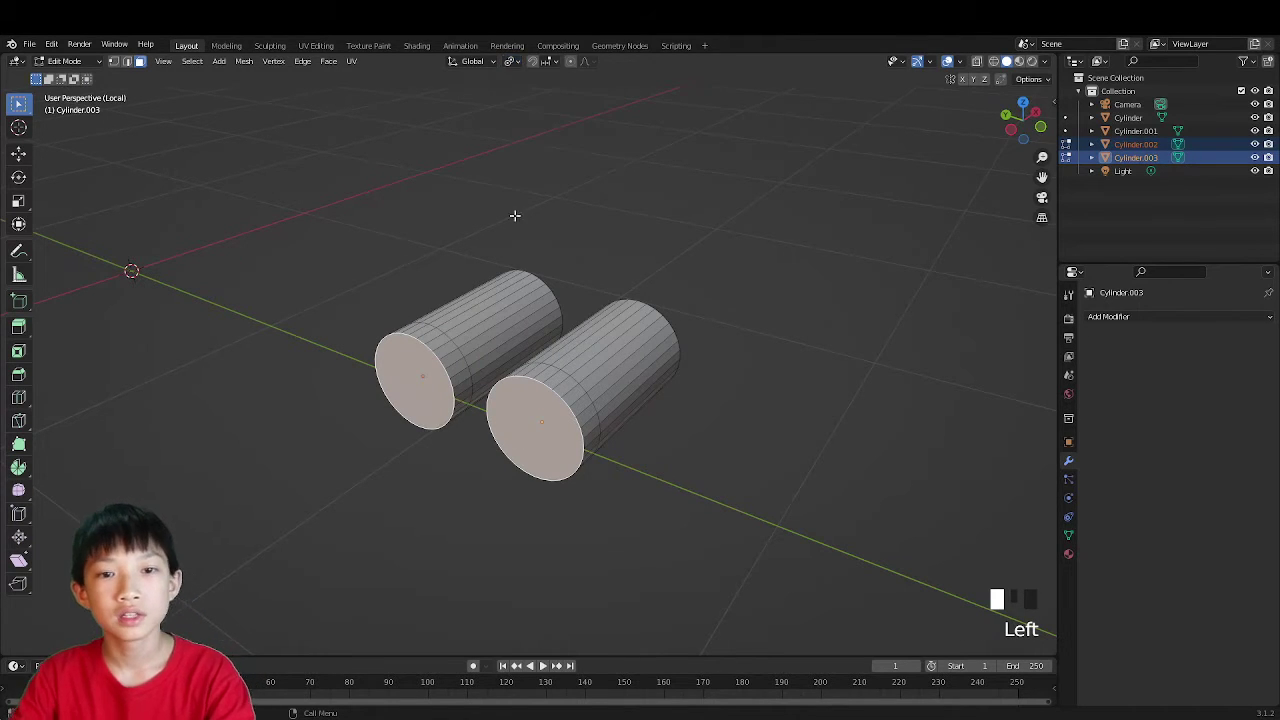
key(s)
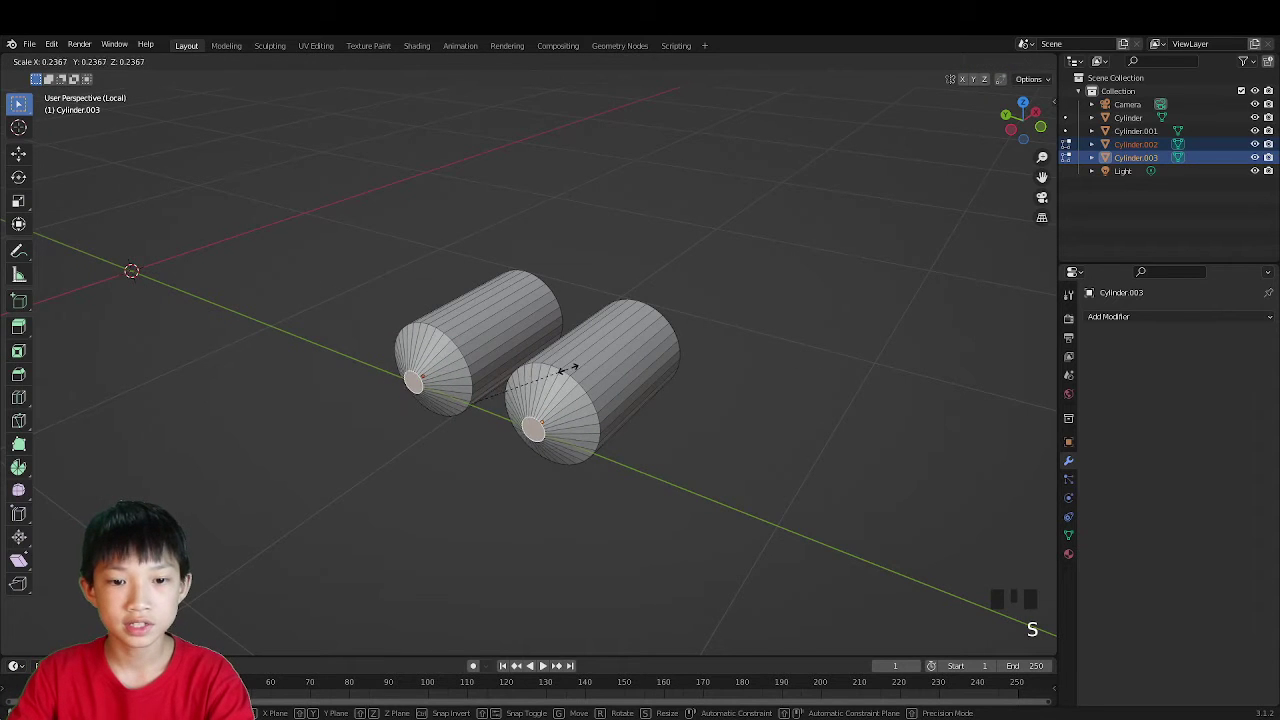
click(577, 366)
Step: Move the inner edge loops of both teeth along X to near their outer ends, giving the teeth a long taper
middle_drag(577, 366, 499, 400)
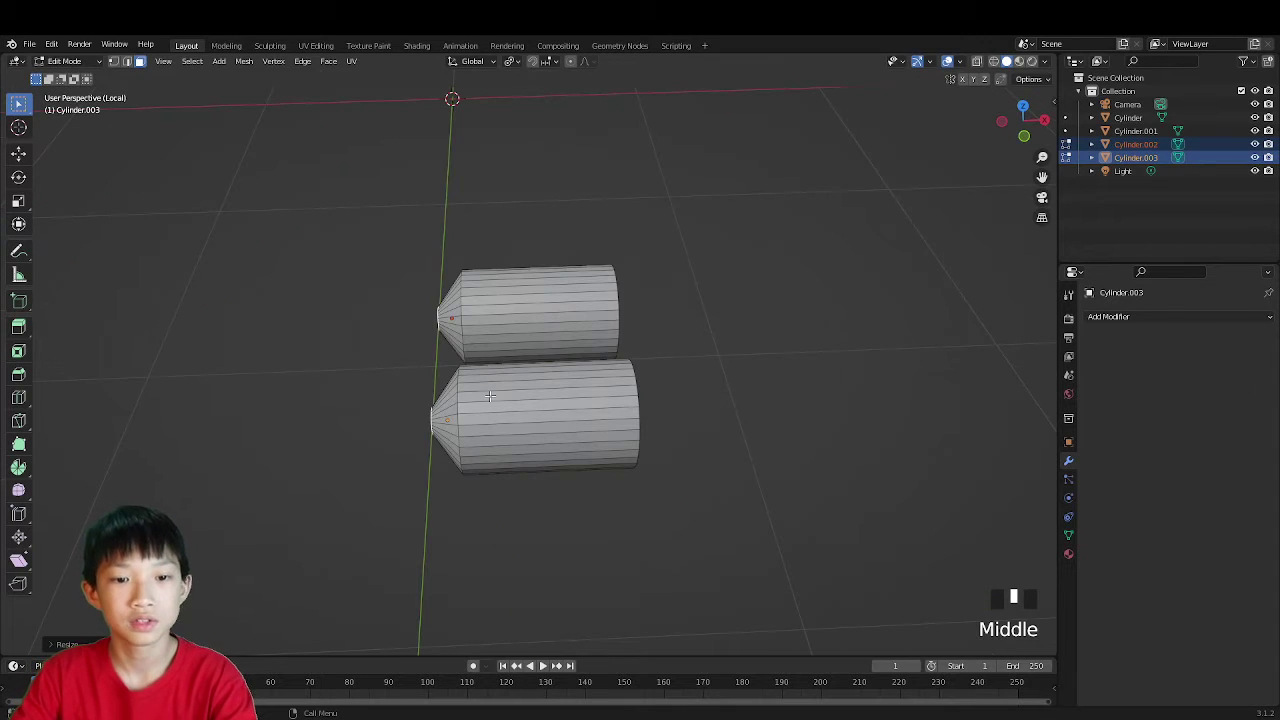
key(2)
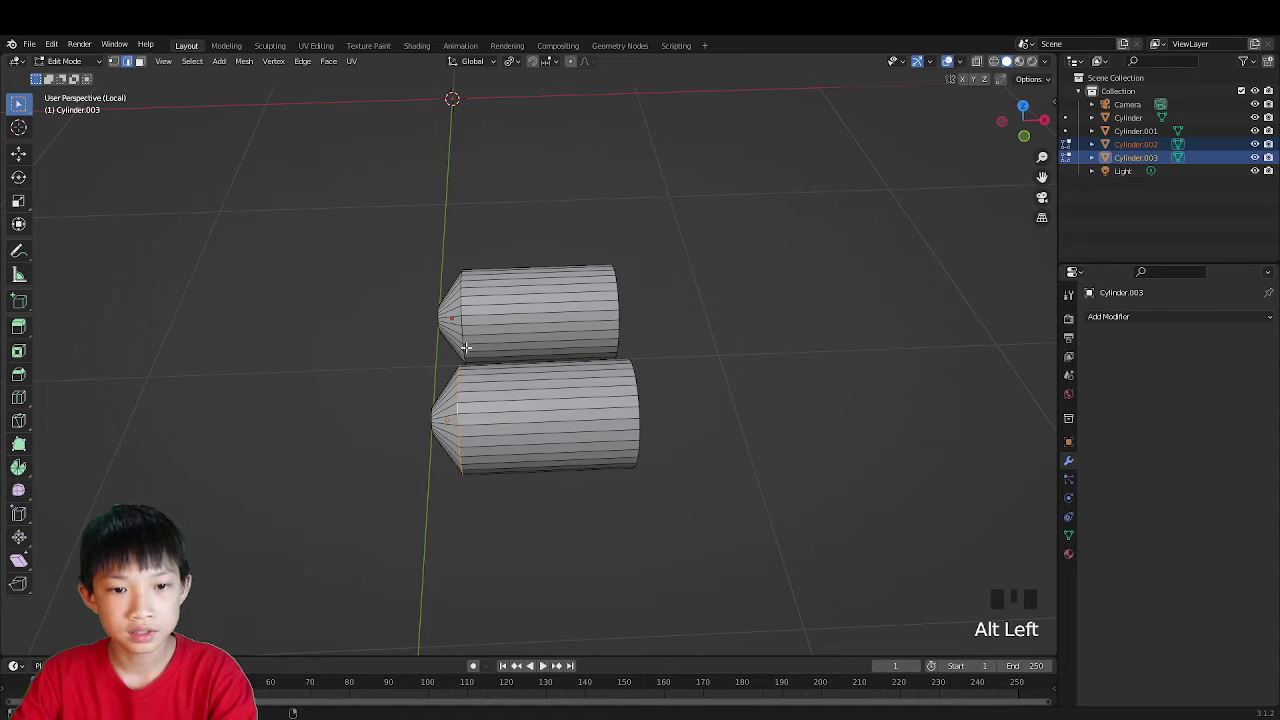
key(g)
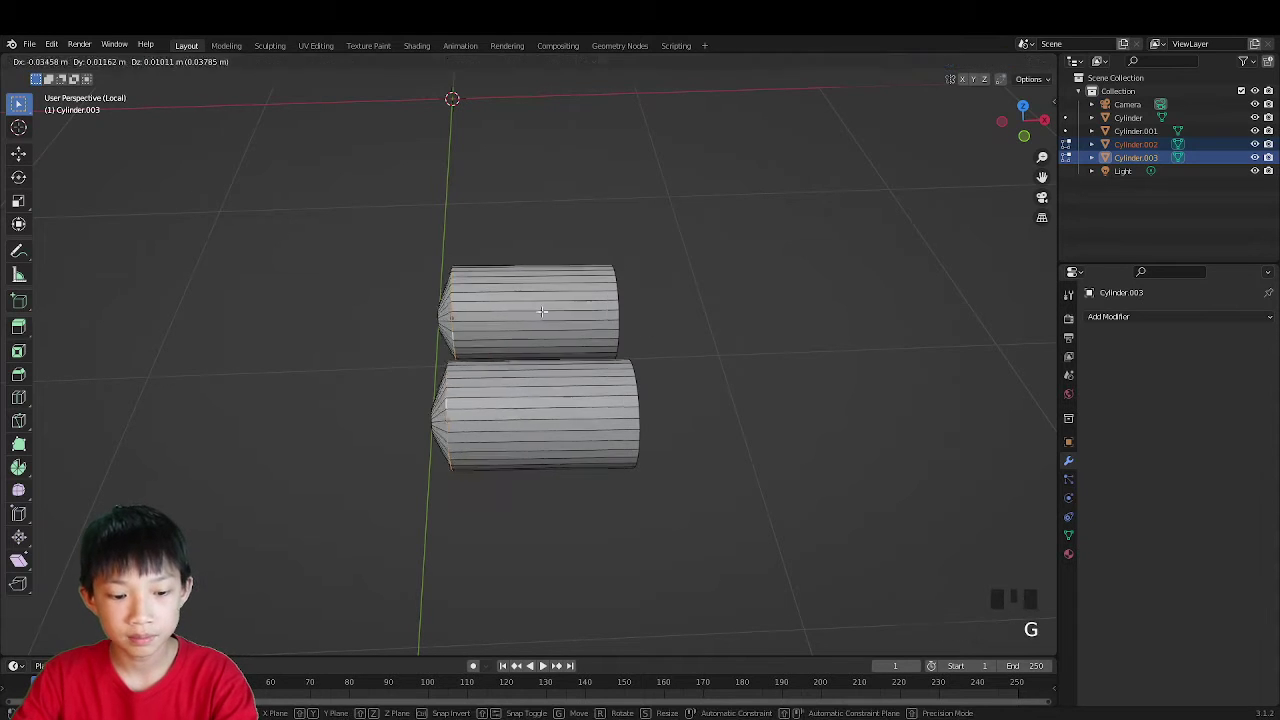
key(x)
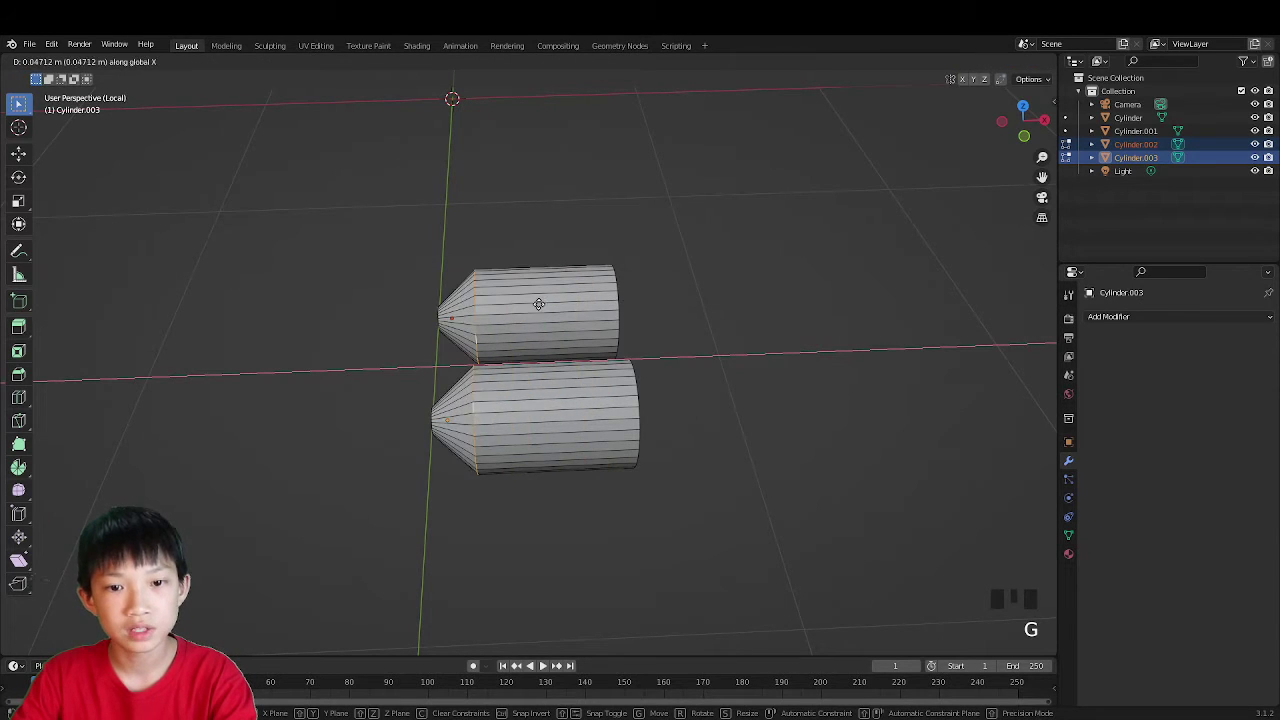
click(651, 303)
Step: Return to Object Mode and exit local view to show the whole key
key(Tab)
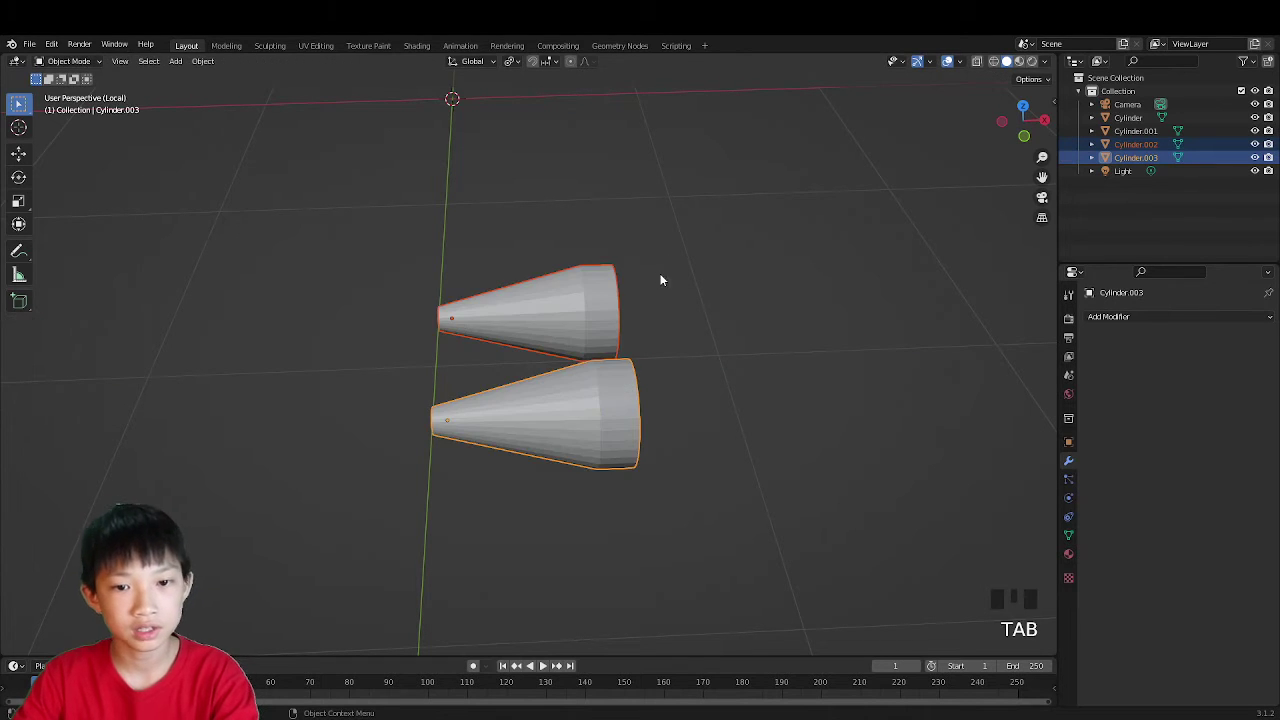
scroll(622, 315, down, 1)
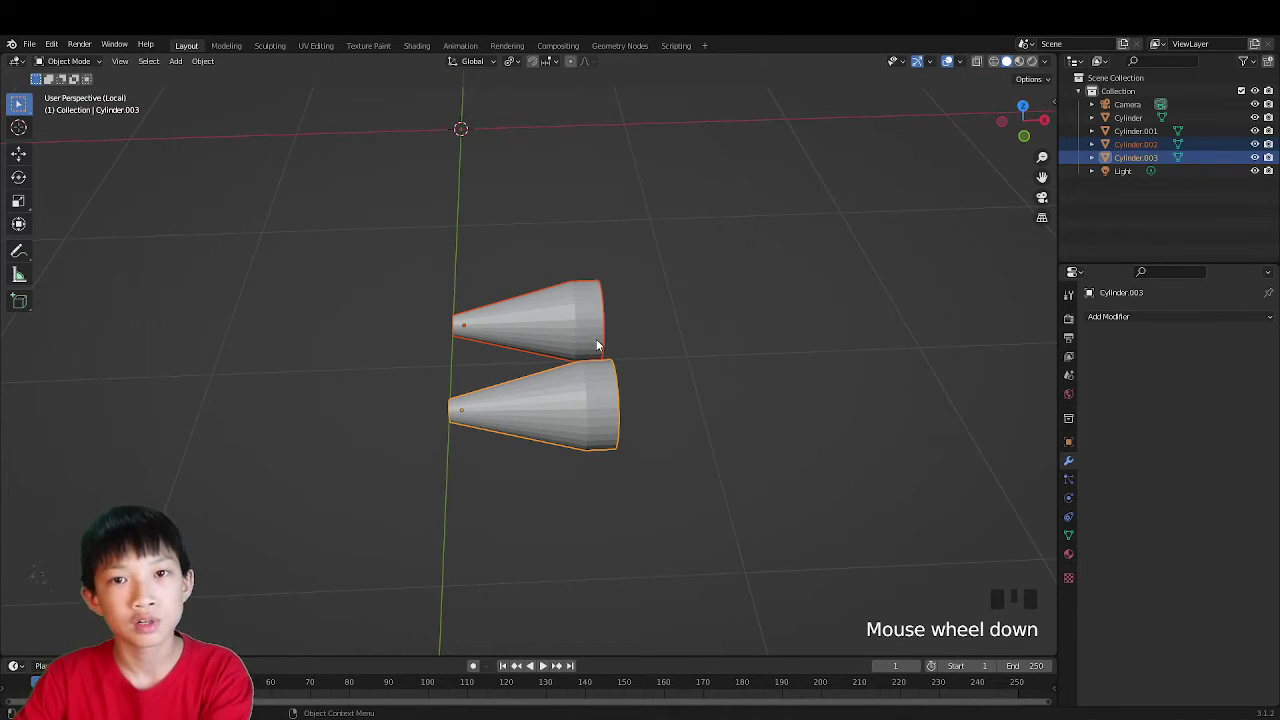
key(slash)
middle_drag(674, 343, 554, 417)
scroll(478, 428, down, 2)
scroll(479, 432, up, 2)
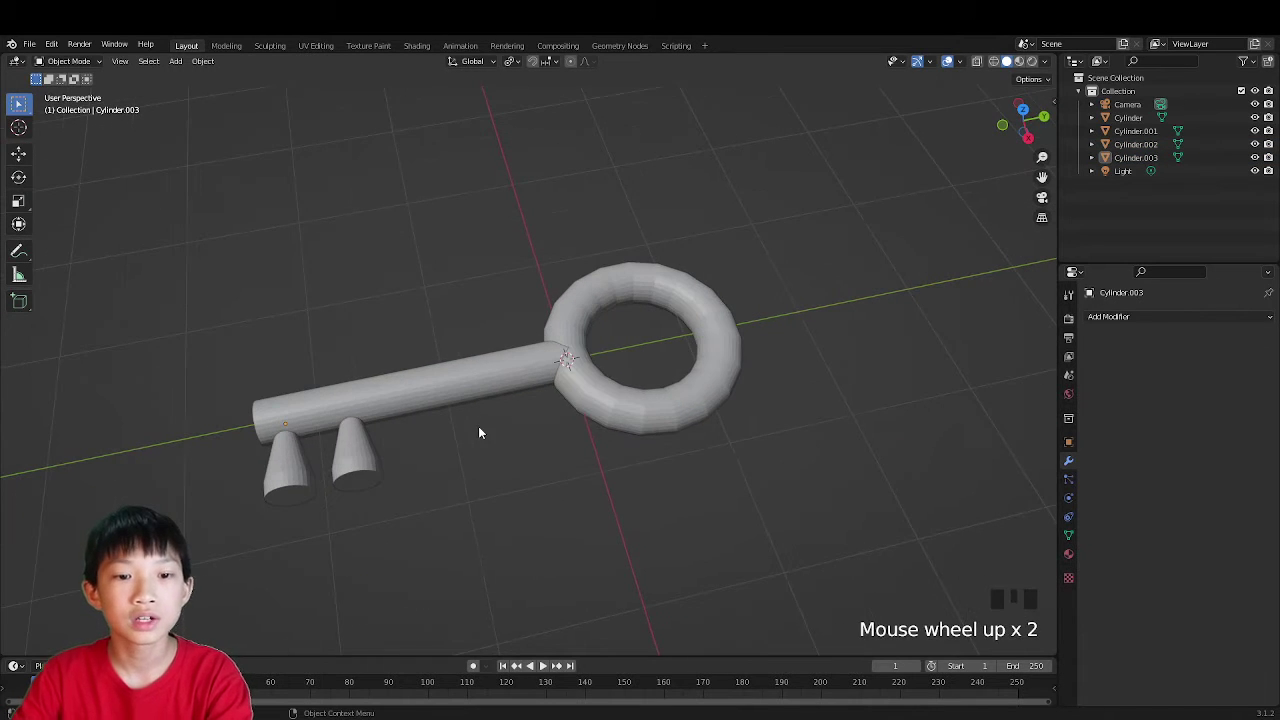
Step: Join the ring, both teeth and the shaft into one object, with the shaft as the active object
drag(253, 520, 697, 211)
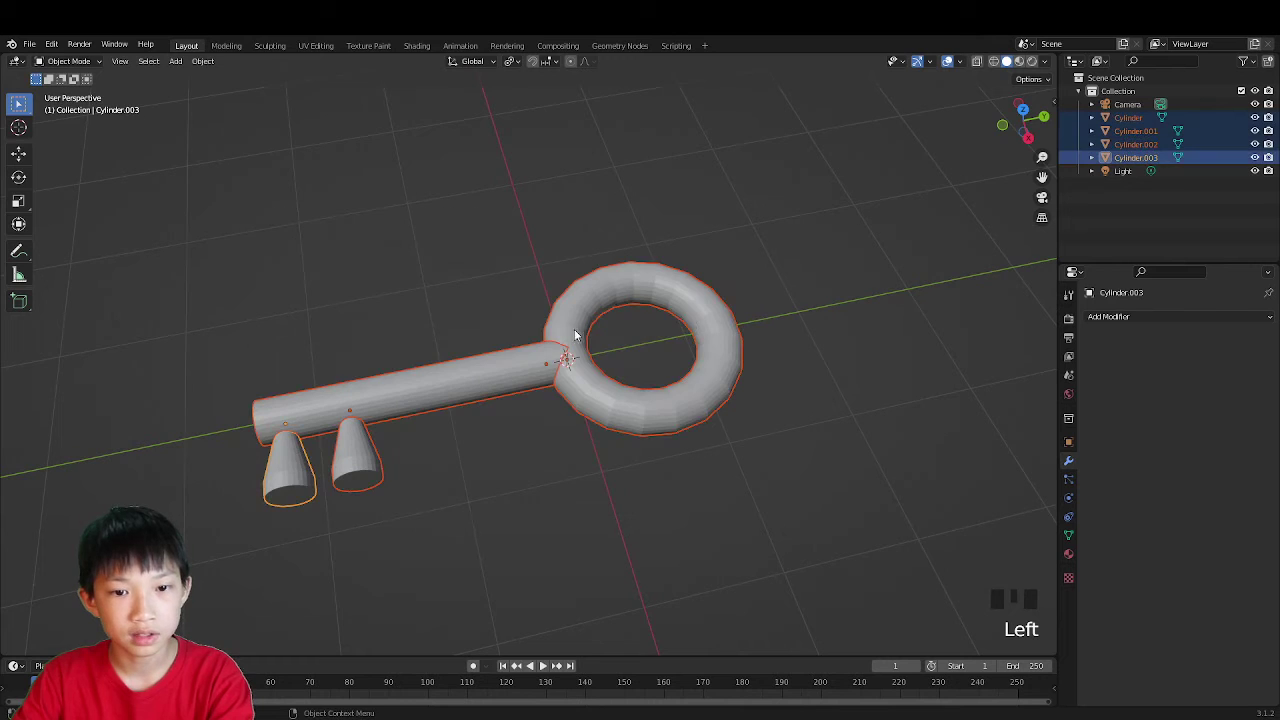
shift+click(531, 365)
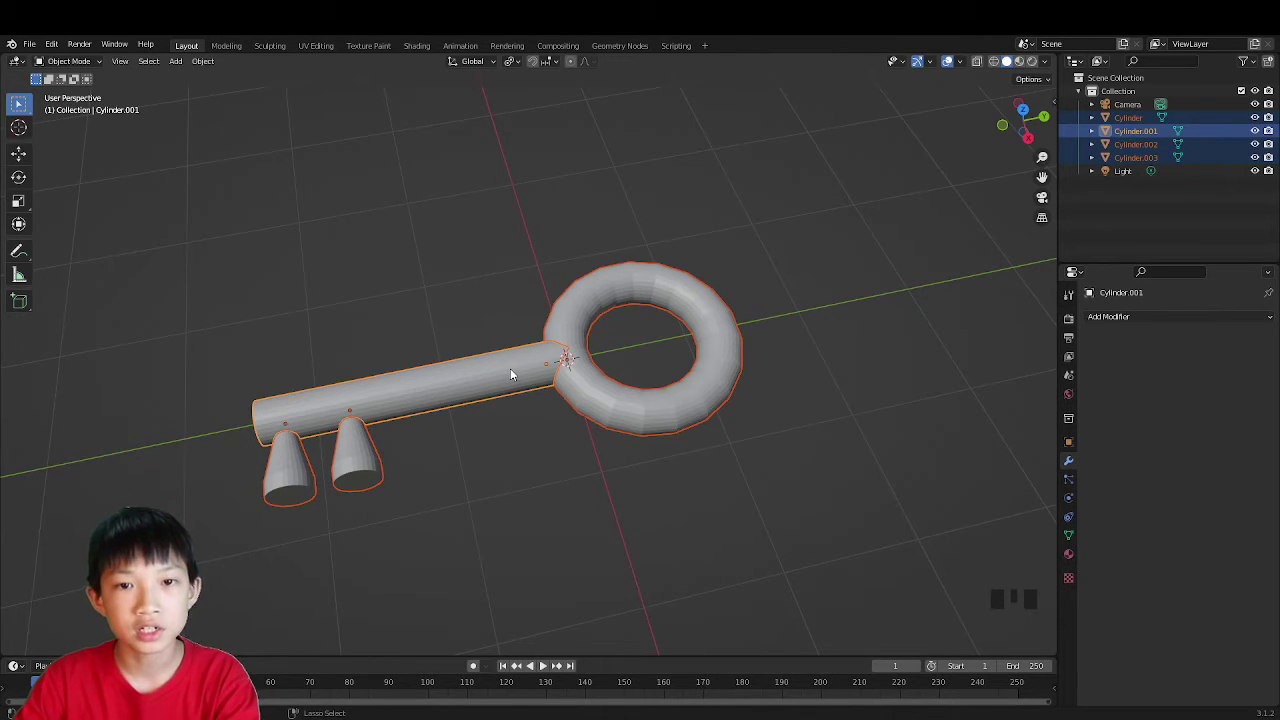
key(ctrl+j)
click(515, 422)
click(460, 400)
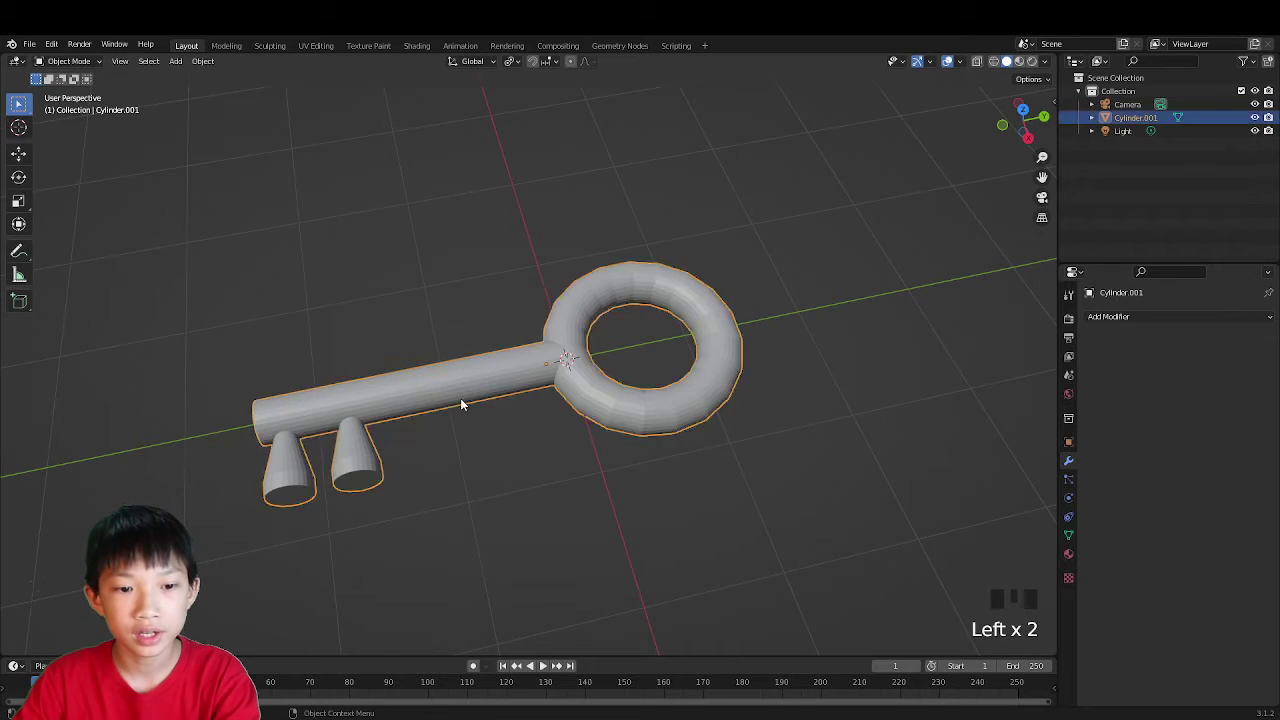
Step: Apply Shade Smooth to the joined key
key(g)
middle_drag(460, 404, 757, 348)
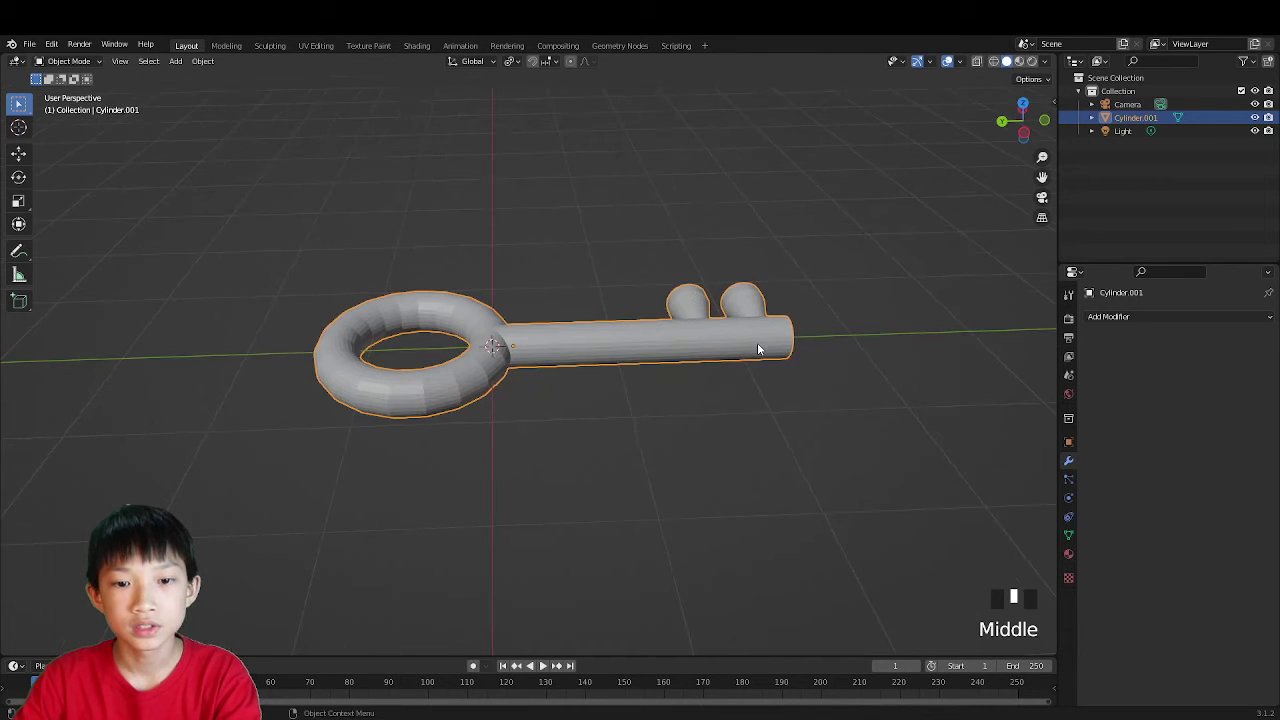
right_click(690, 342)
click(669, 330)
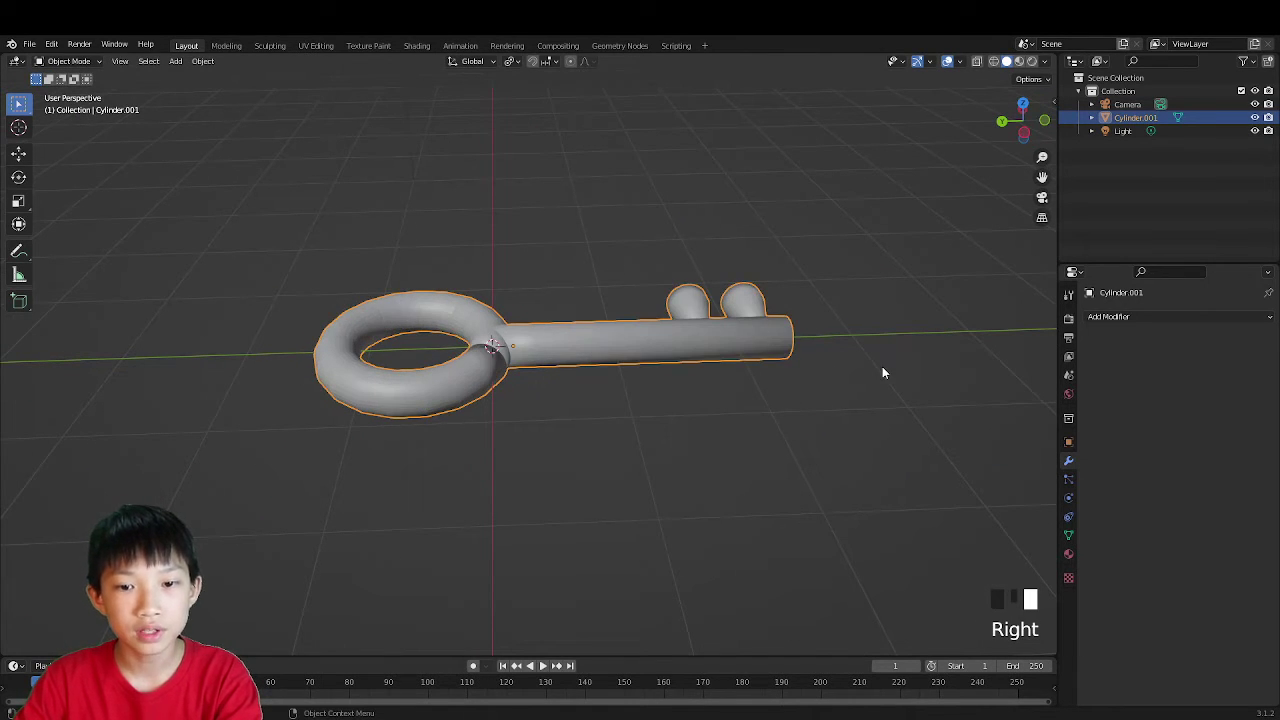
Step: Scale the key down to about half its size and rotate it 90 degrees about the X axis
key(s)
click(716, 375)
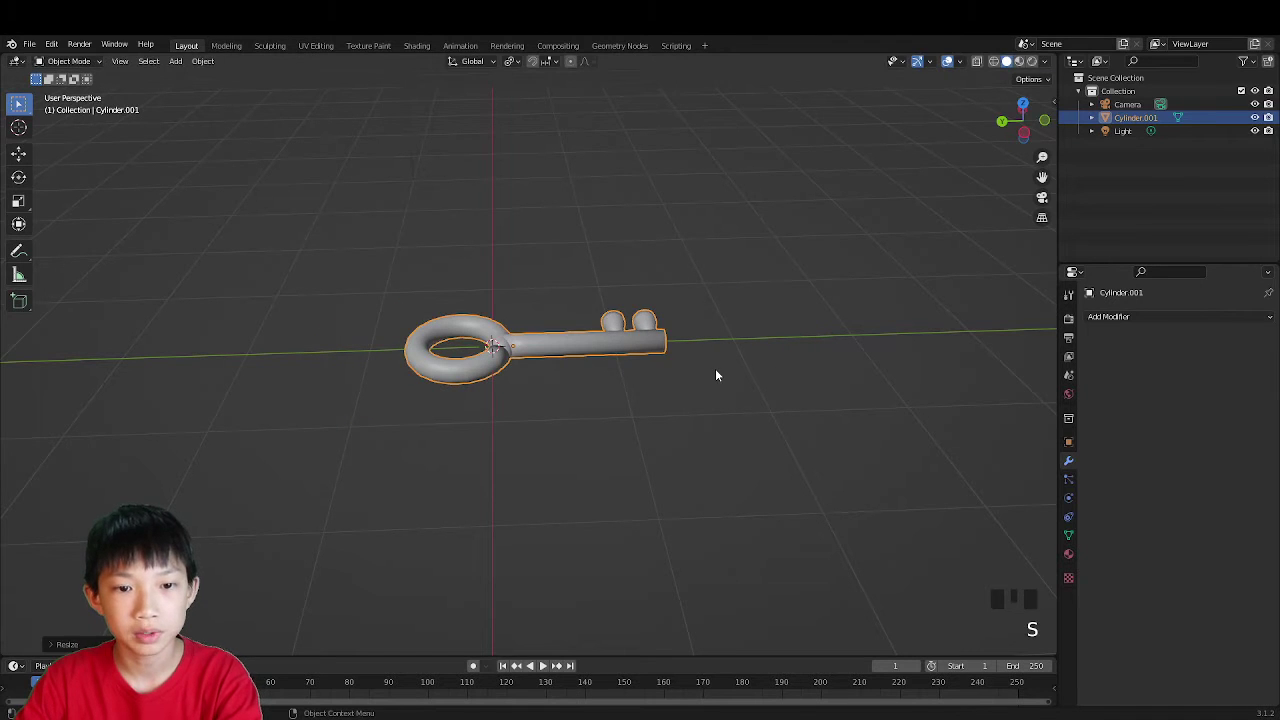
key(r)
key(x)
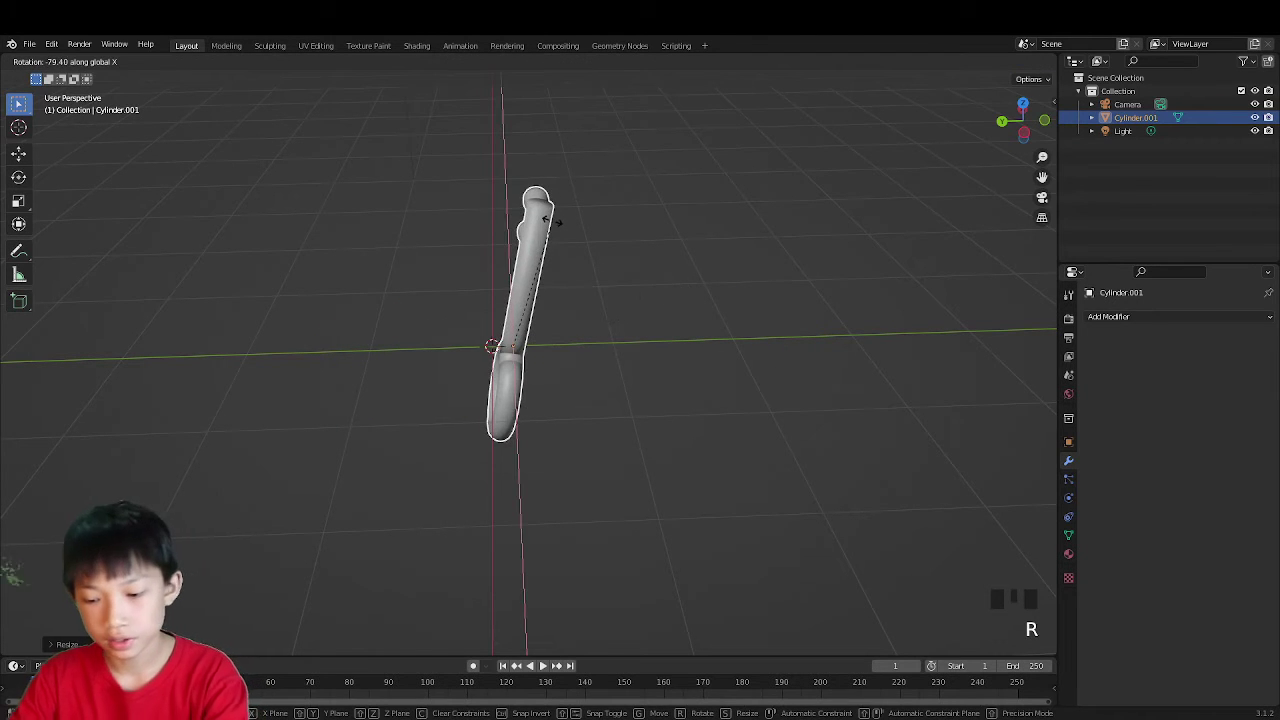
text(90)
key(Return)
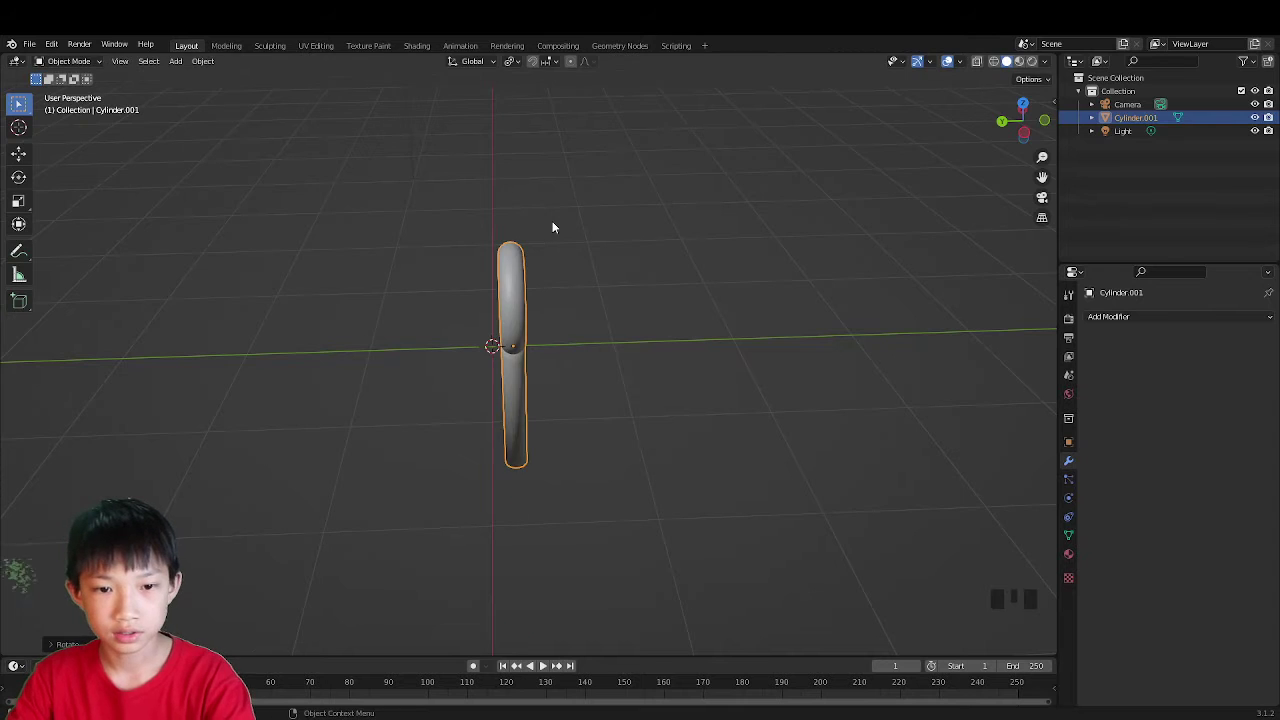
Step: Rotate the key 180 degrees about the X axis so its teeth point upward
middle_drag(552, 221, 580, 202)
text(r)
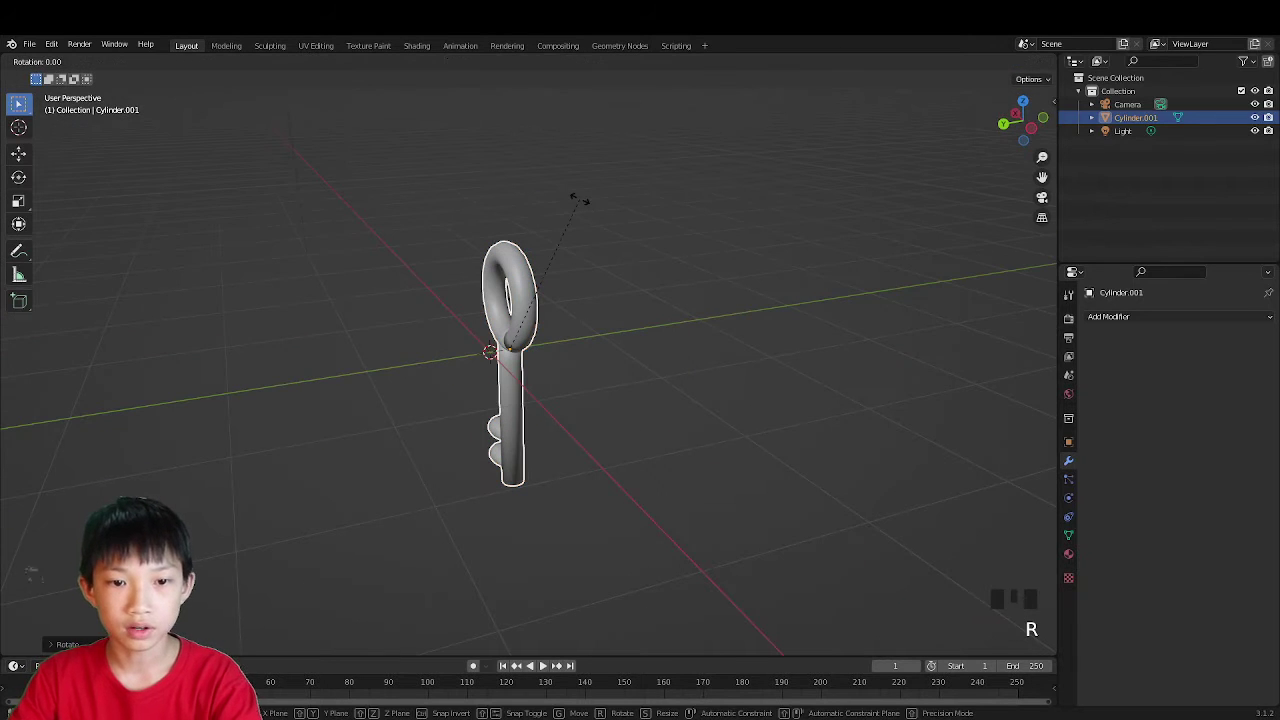
text(zx180)
key(Return)
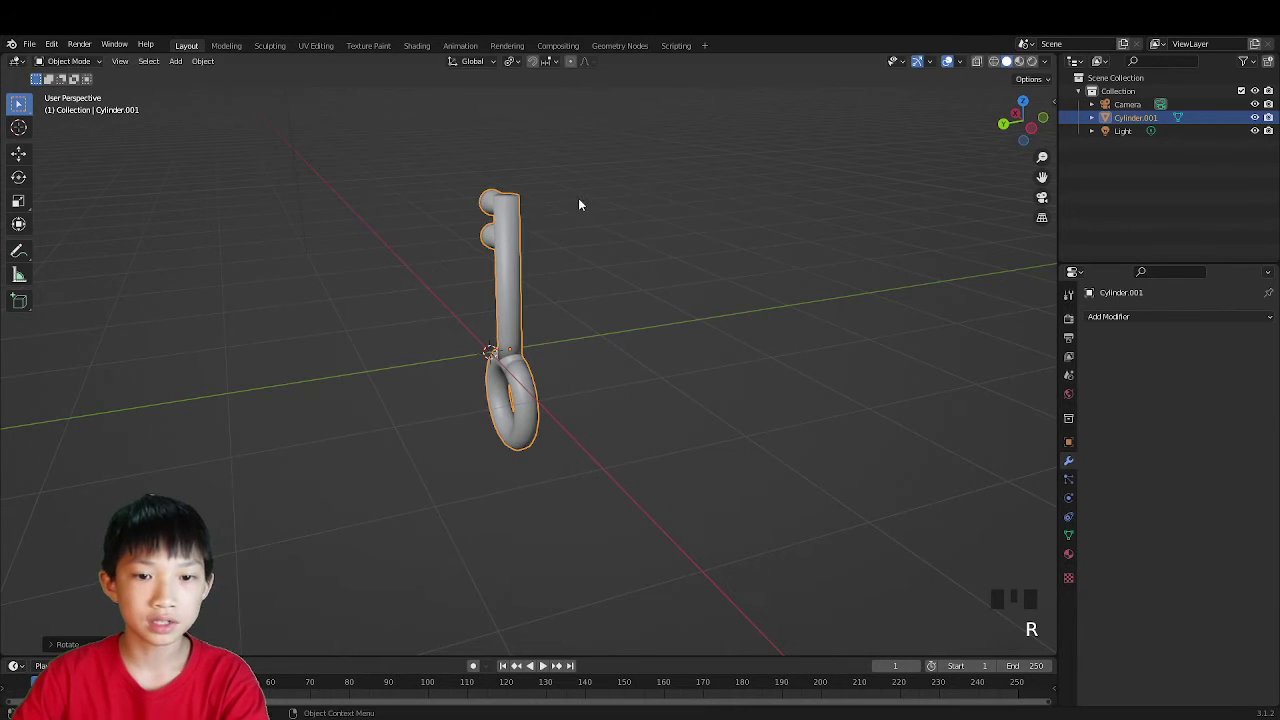
Step: Resize the key and move it along the Y axis to the world origin
middle_drag(580, 200, 648, 309)
key(s)
click(704, 292)
key(g)
key(y)
click(572, 386)
scroll(680, 372, down, 3)
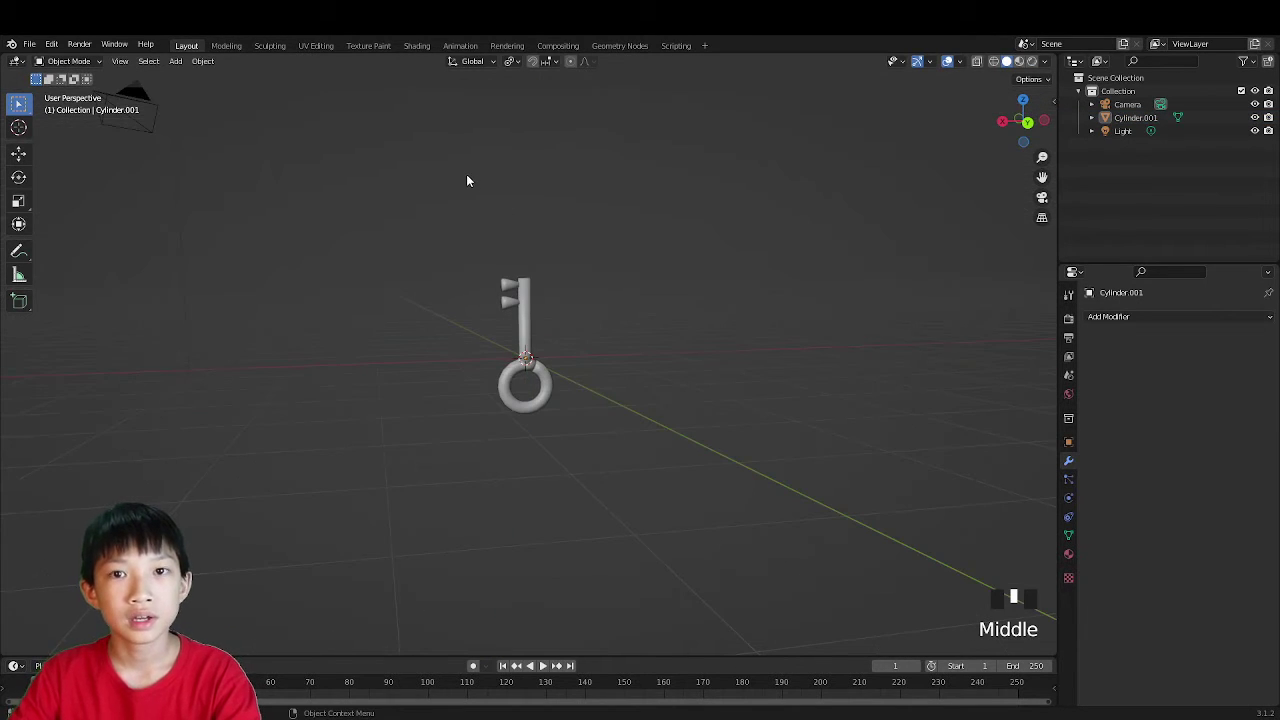
middle_drag(528, 210, 531, 228)
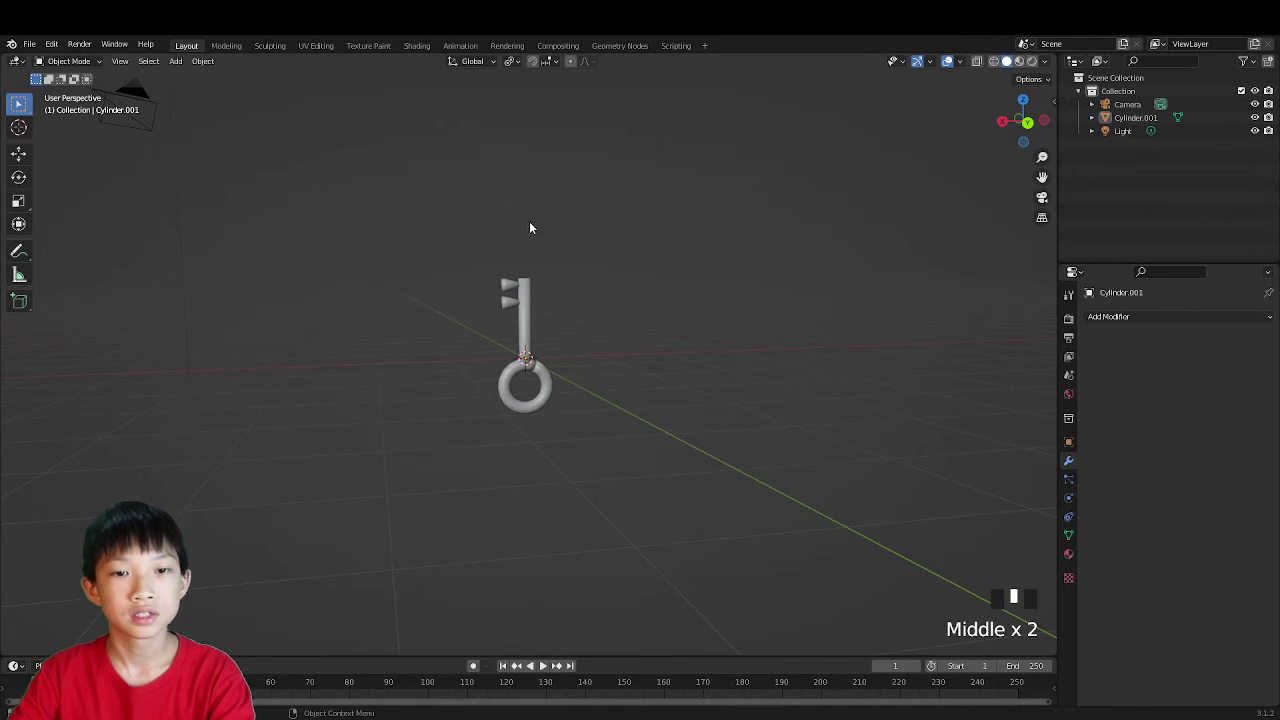
Step: Add a cube, move it above the key and make it thinner along the Y axis
key(shift+a)
mouse_move(505, 307)
click(565, 320)
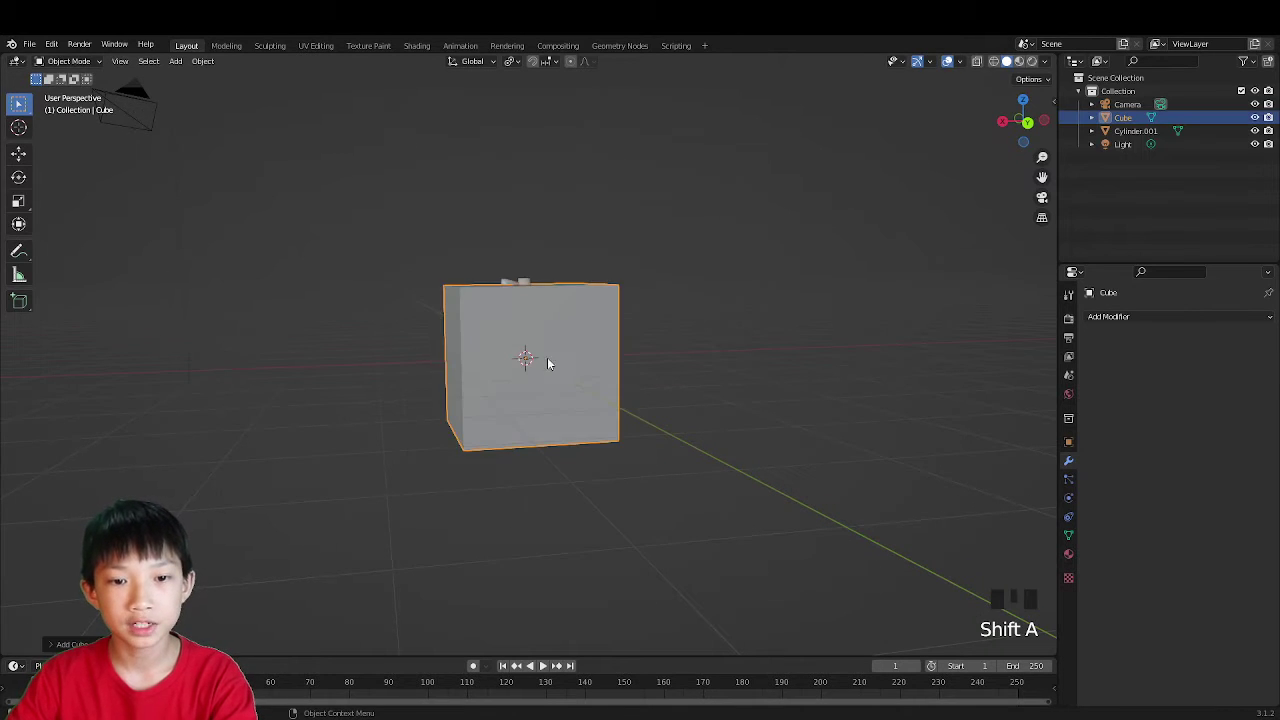
key(g)
click(703, 200)
key(s)
key(y)
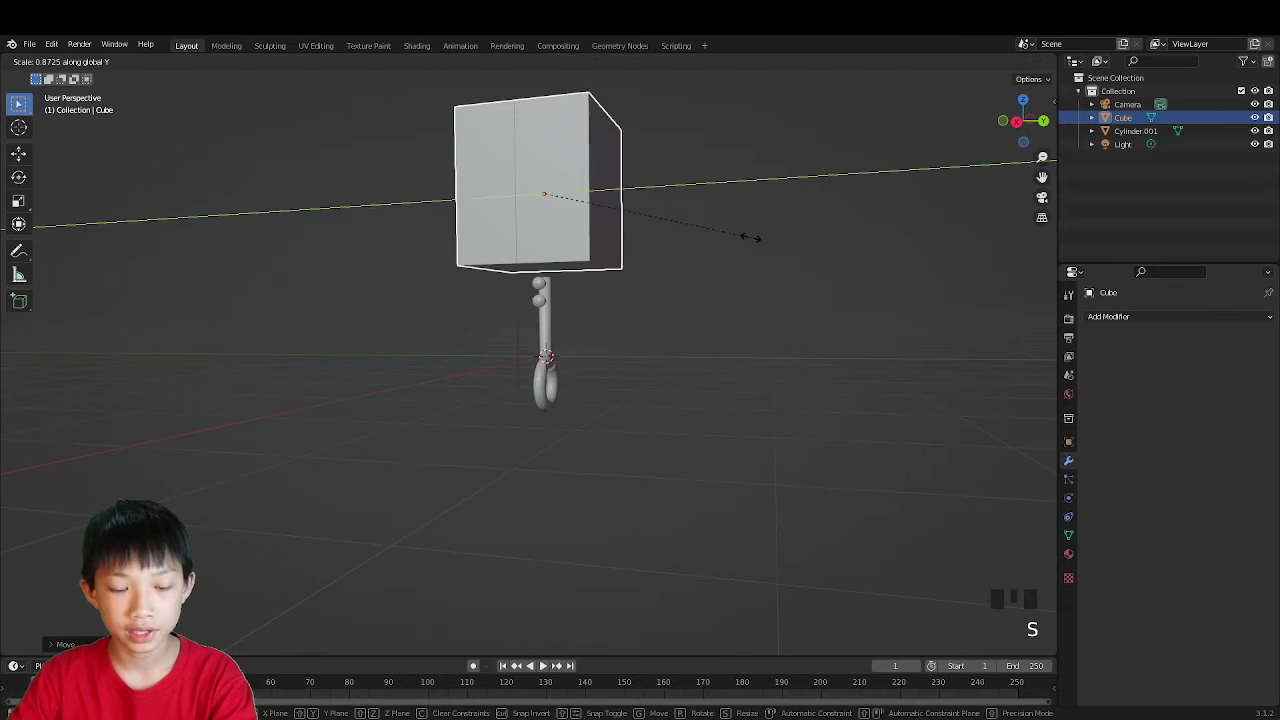
middle_drag(672, 227, 700, 171)
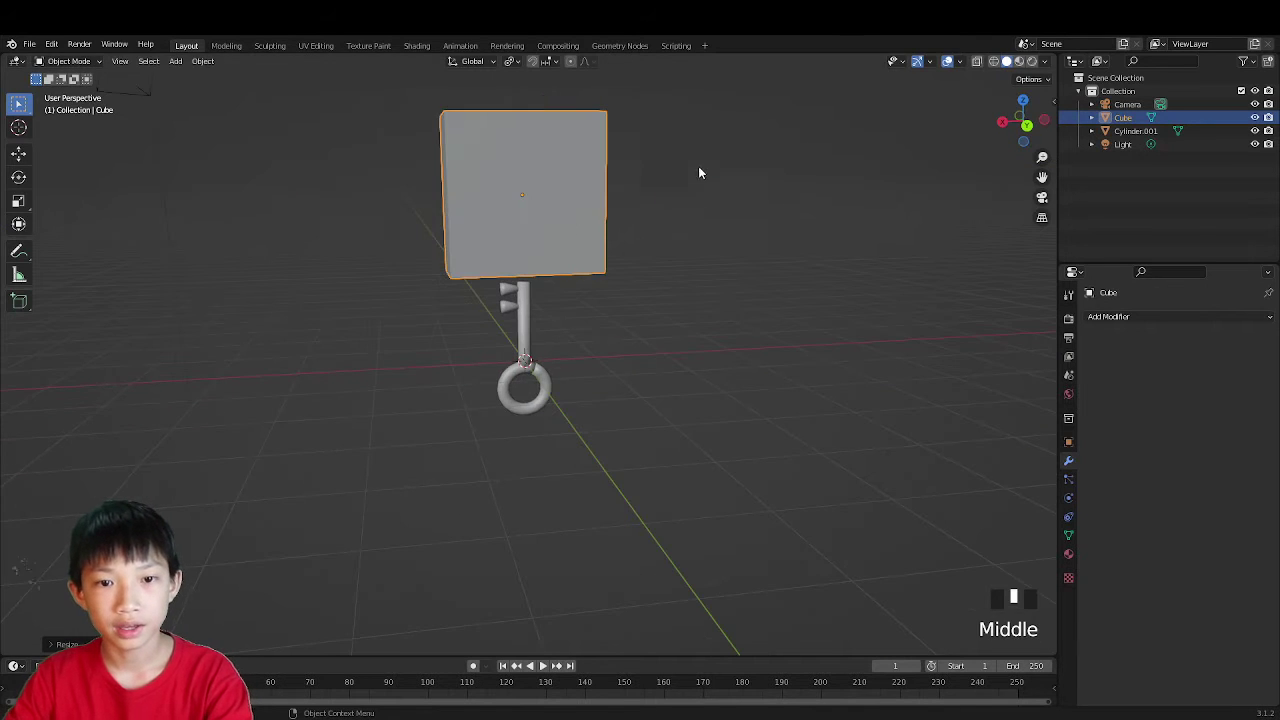
Step: Reduce the cube's height and widen it into a rectangular block above the key
key(s)
key(s)
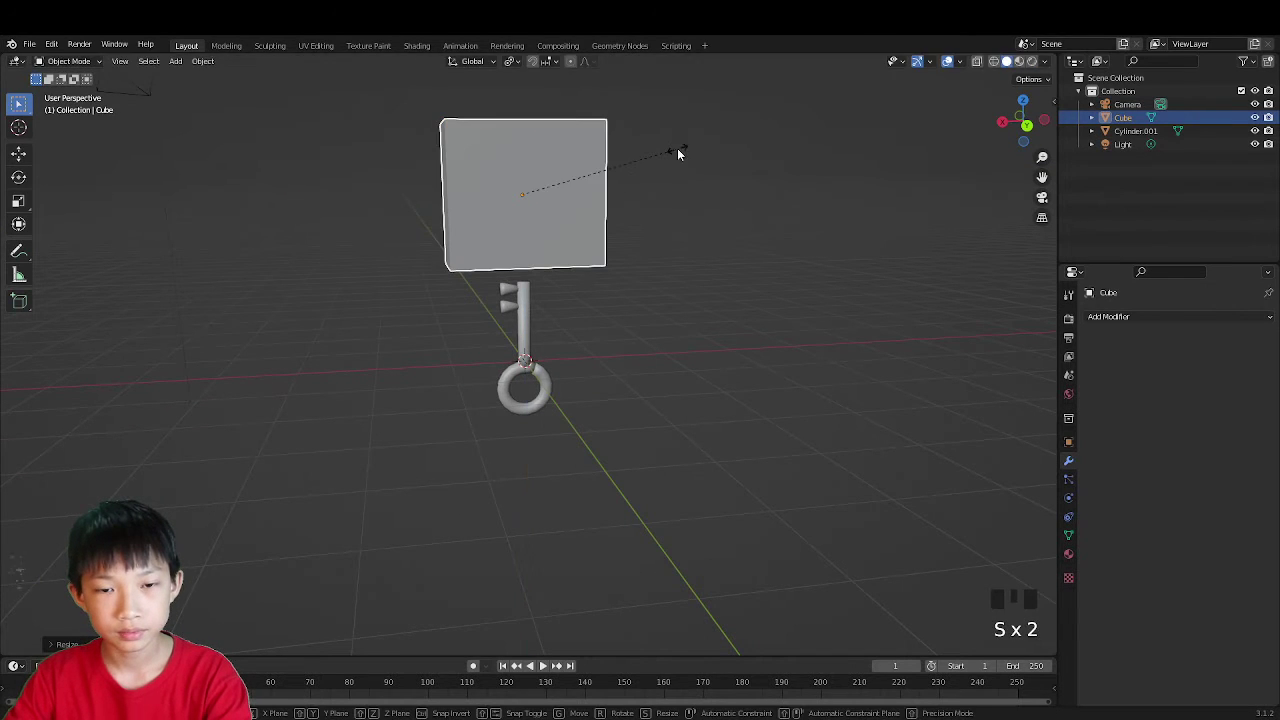
click(688, 212)
middle_drag(688, 212, 582, 248)
click(597, 210)
key(s)
click(695, 248)
click(712, 246)
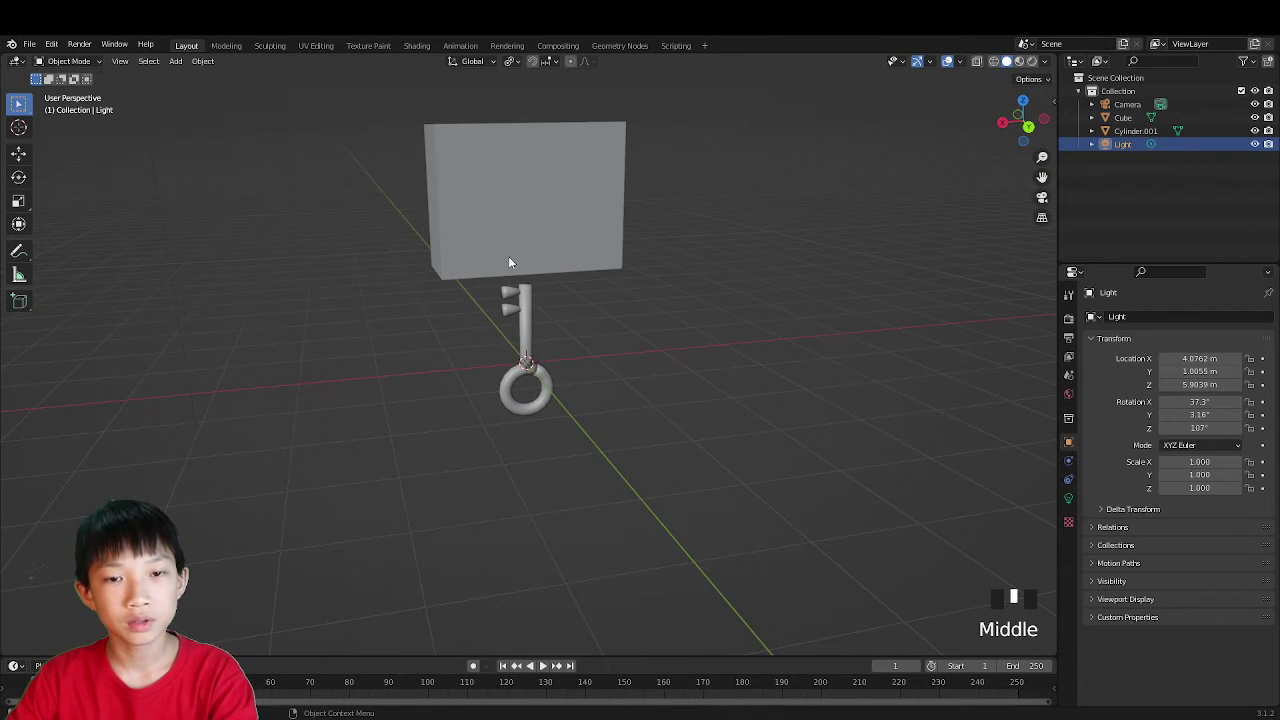
Step: Add a cylinder, scale it down and move it up to the underside of the block
key(shift+a)
mouse_move(508, 254)
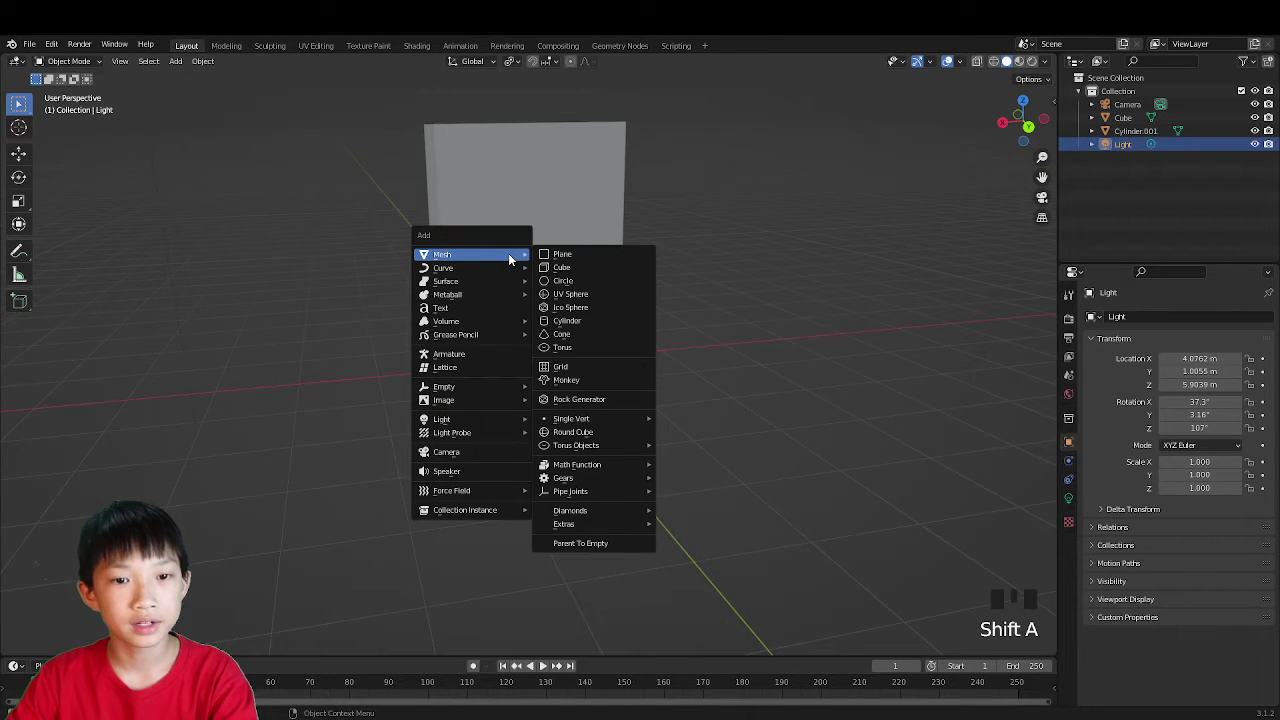
click(563, 321)
middle_drag(563, 321, 600, 290)
key(s)
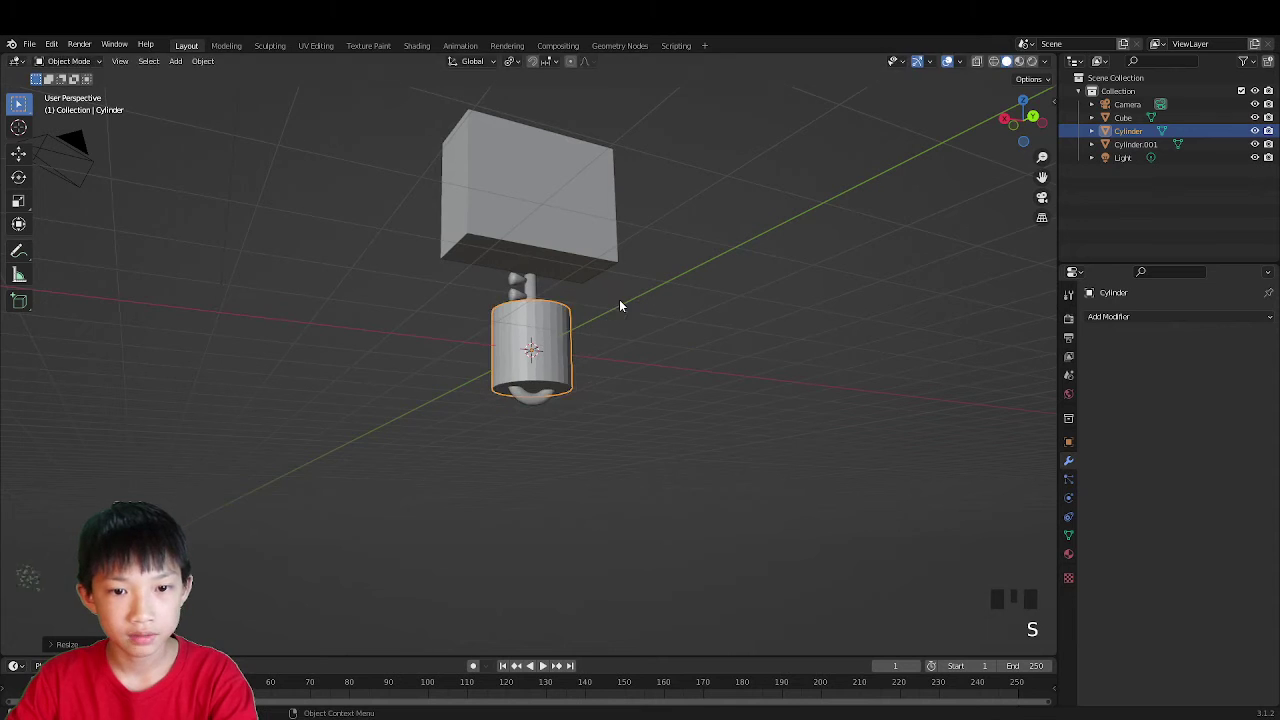
key(g)
click(626, 229)
Step: Scale the cylinder to about 0.77 and raise it along Z further into the block
key(s)
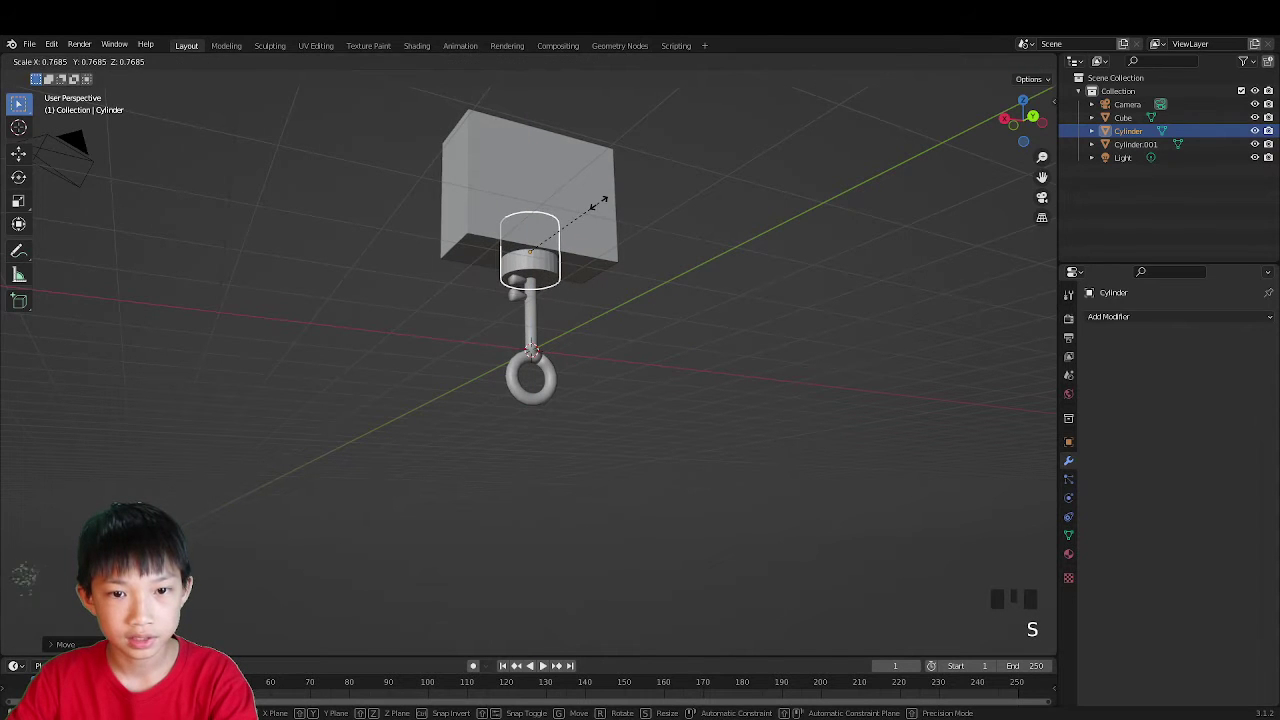
click(600, 203)
key(g)
key(z)
click(600, 193)
click(714, 200)
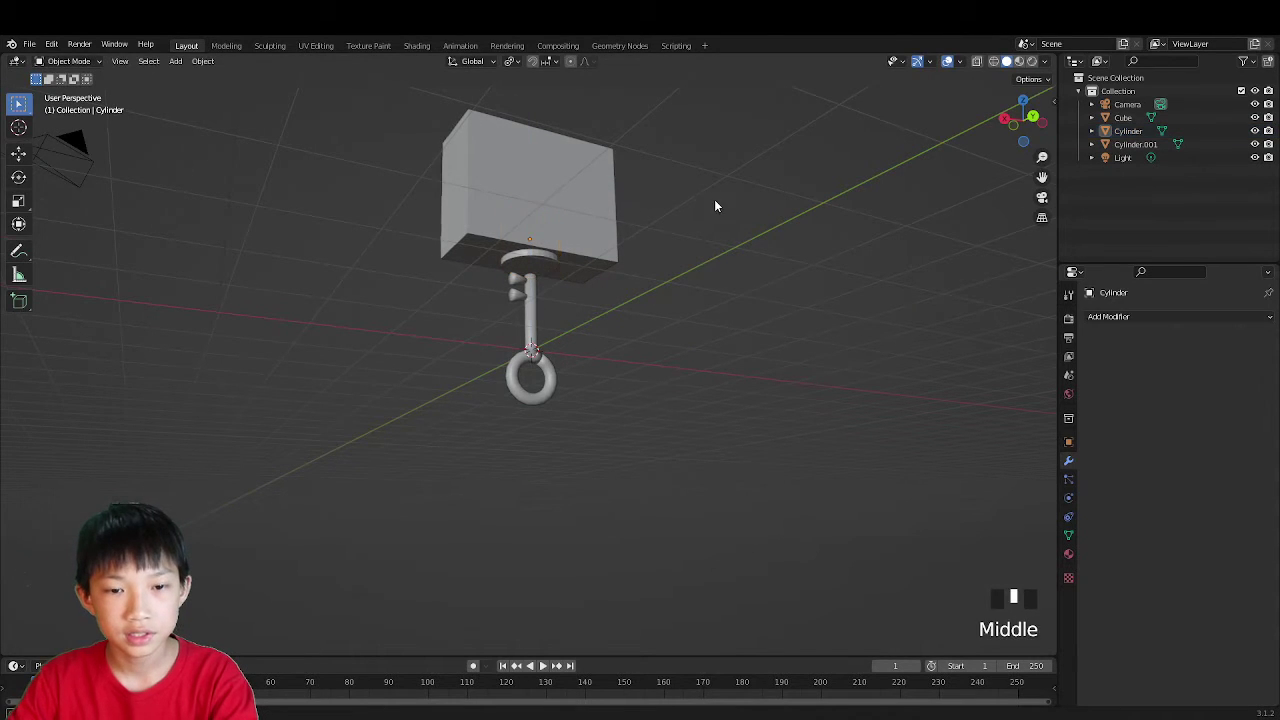
Step: Enlarge the cylinder slightly, flatten it along Z and lower it so it protrudes as a thin disc below the block
middle_drag(714, 200, 727, 195)
scroll(633, 225, up, 2)
click(568, 201)
key(s)
key(s)
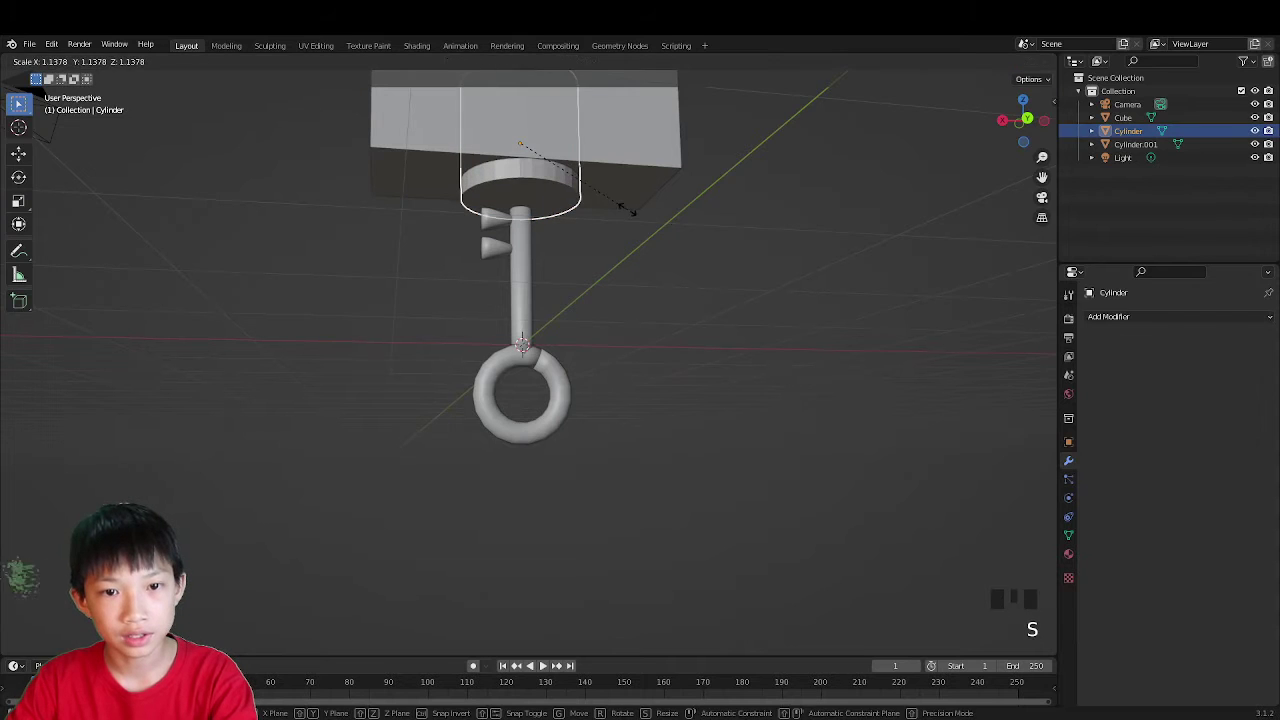
key(z)
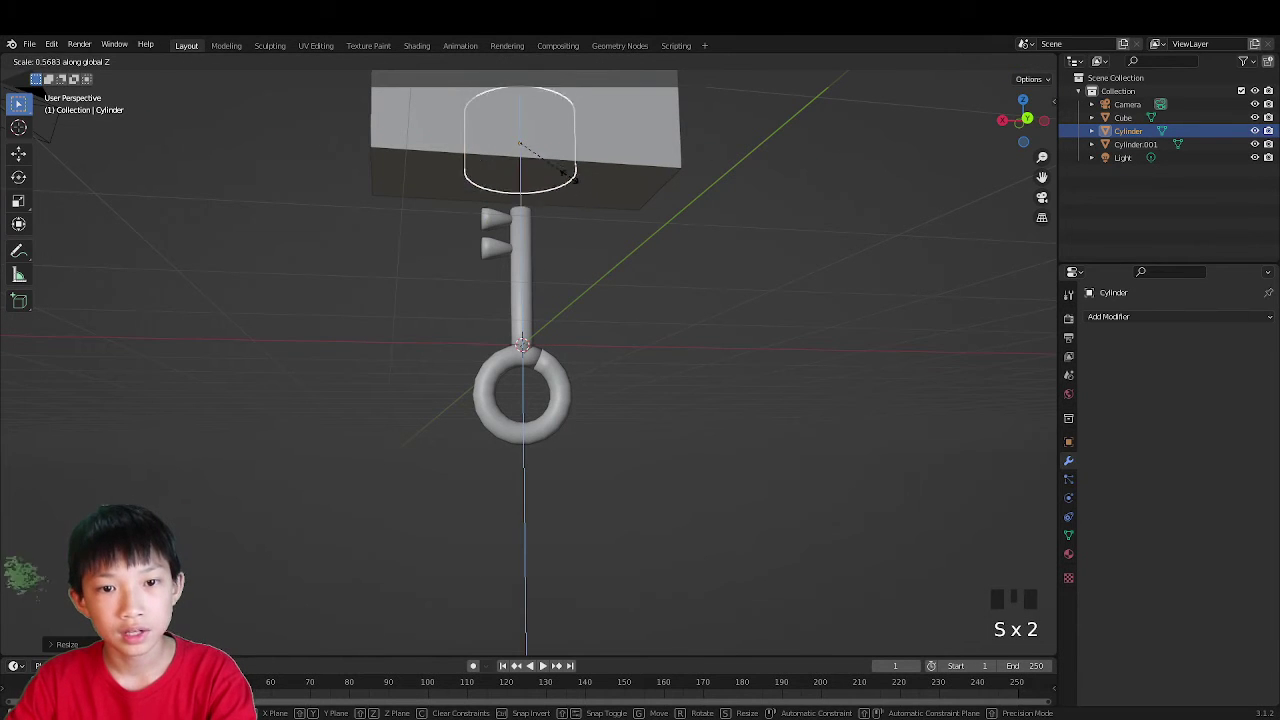
click(534, 142)
key(g)
key(z)
click(543, 175)
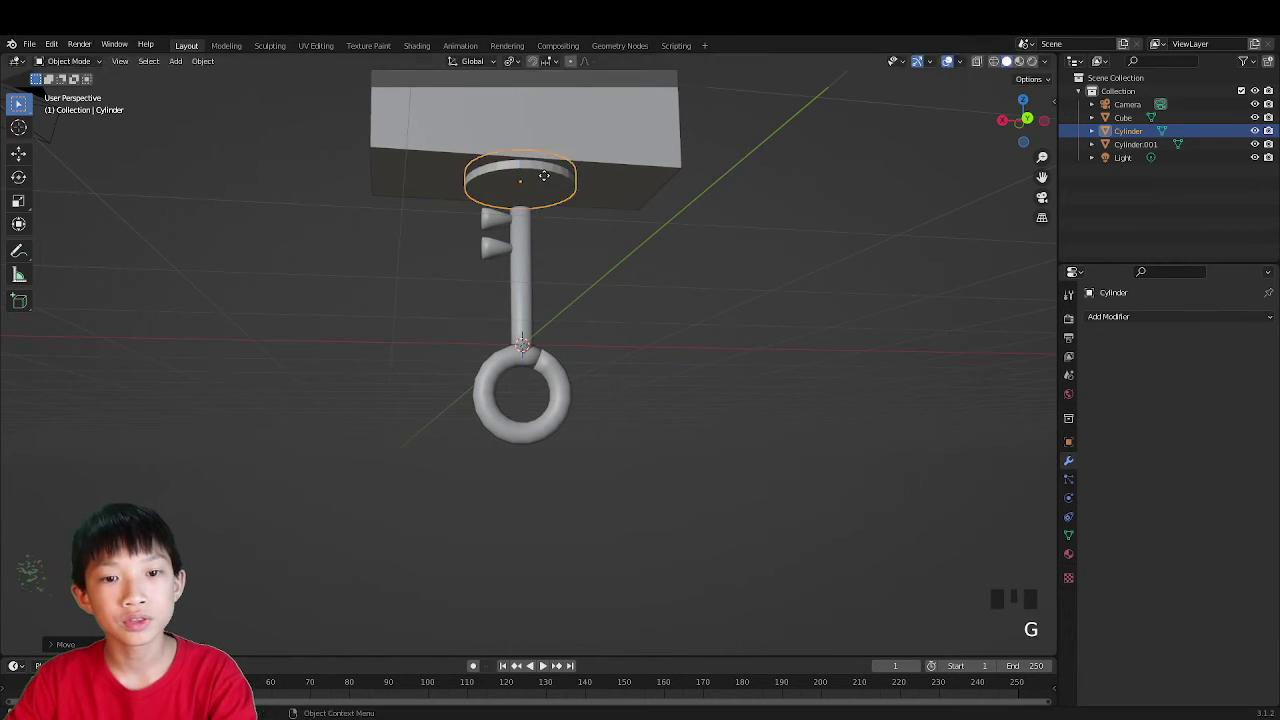
click(778, 194)
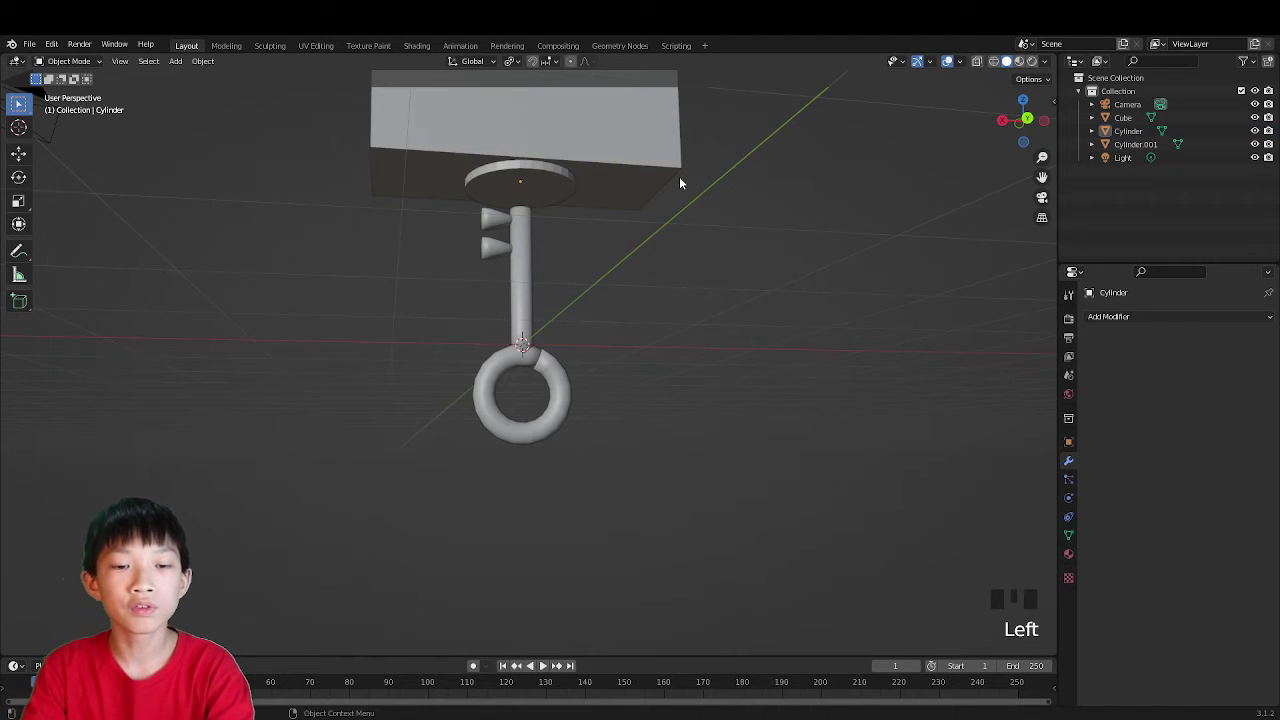
Step: Examine the placement of the key beneath the block and its disc from several angles
middle_drag(680, 181, 600, 124)
scroll(600, 124, down, 1)
scroll(577, 300, up, 4)
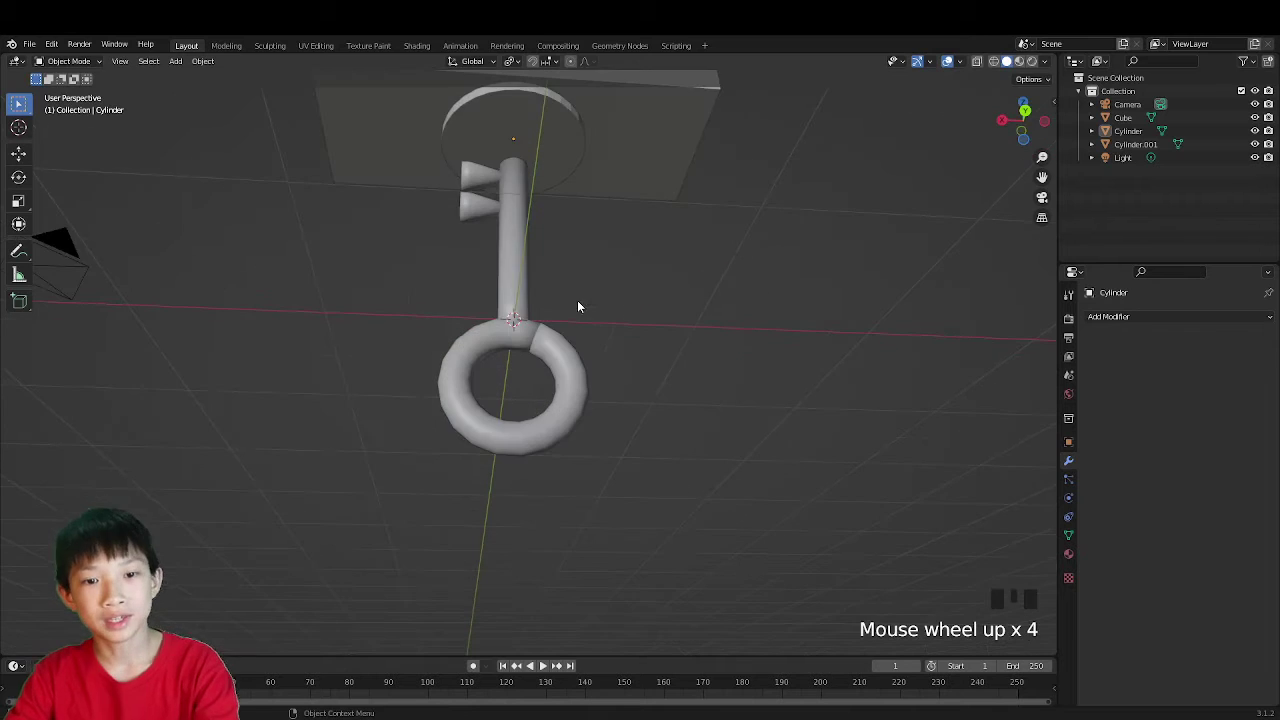
middle_drag(577, 300, 545, 364)
scroll(627, 368, down, 3)
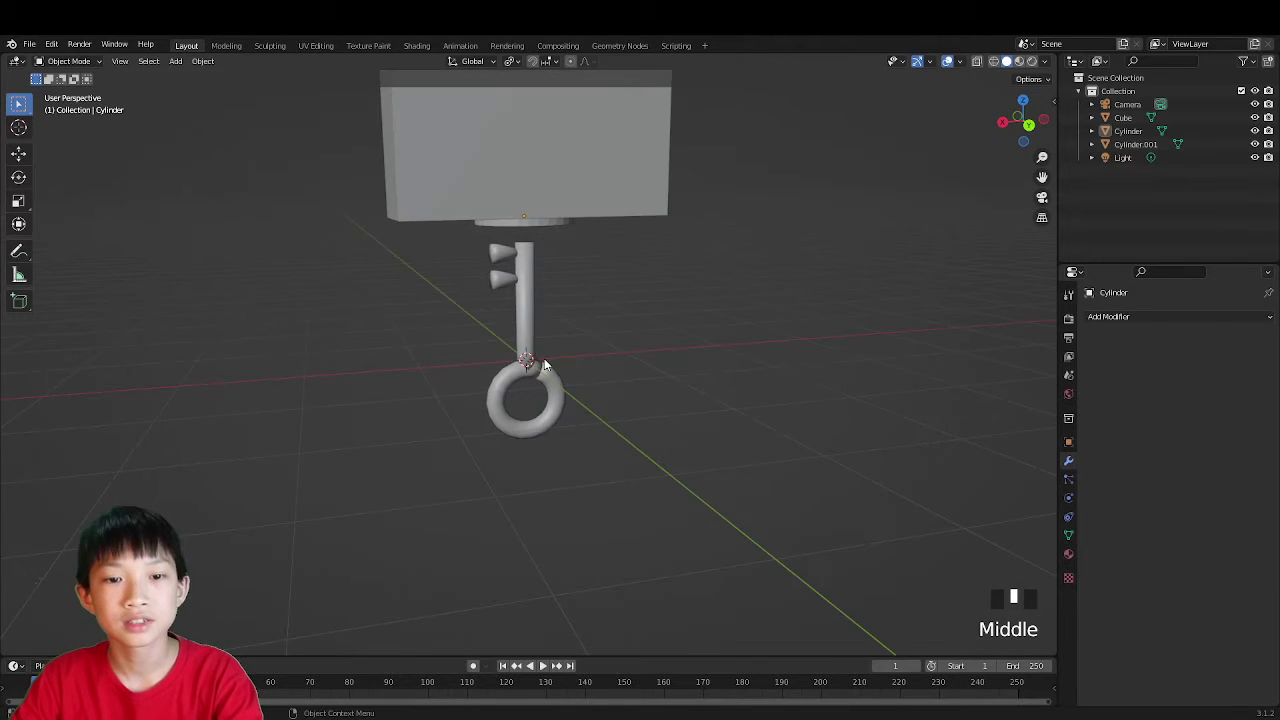
click(526, 360)
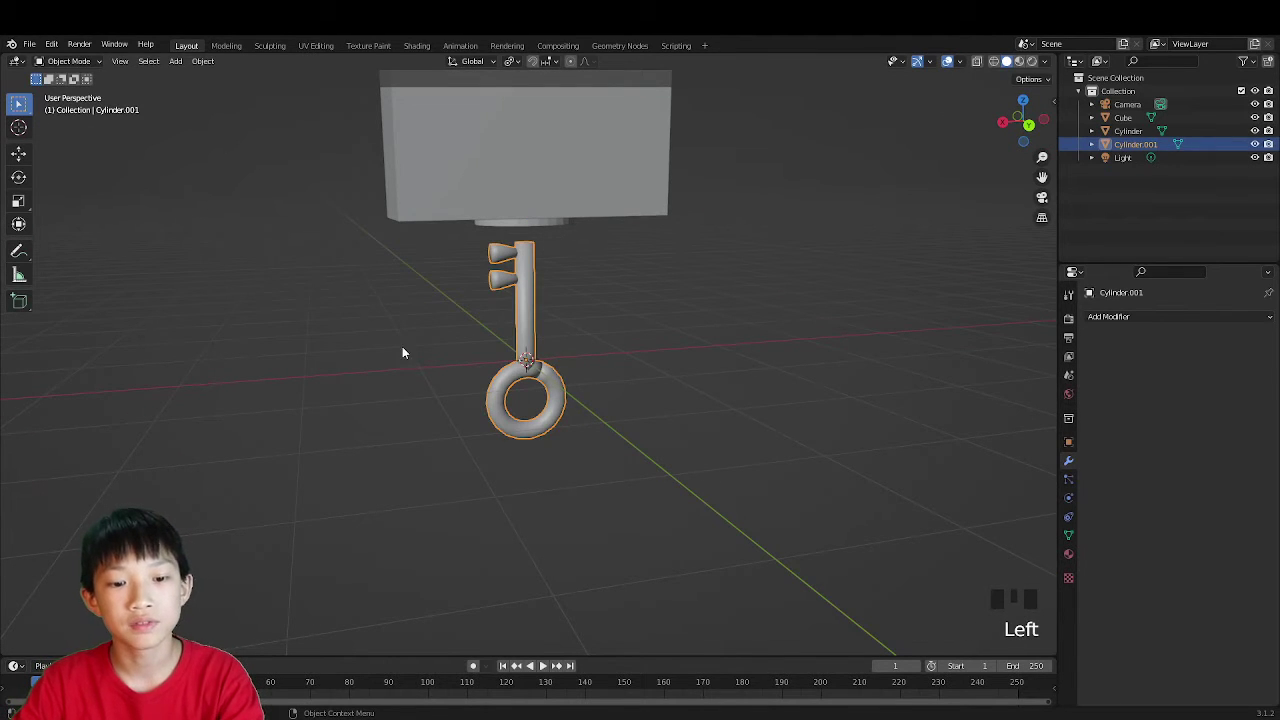
key(g)
right_click(577, 358)
scroll(577, 358, down, 3)
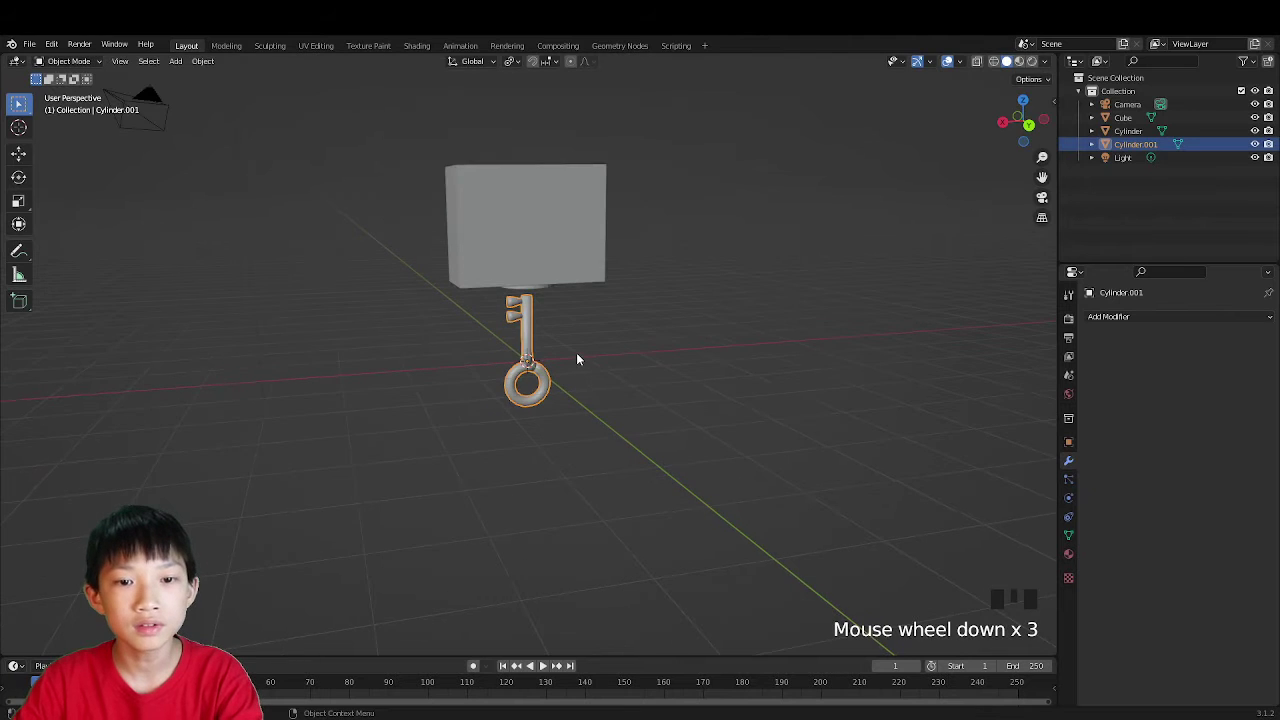
middle_drag(577, 358, 540, 335)
scroll(540, 338, up, 1)
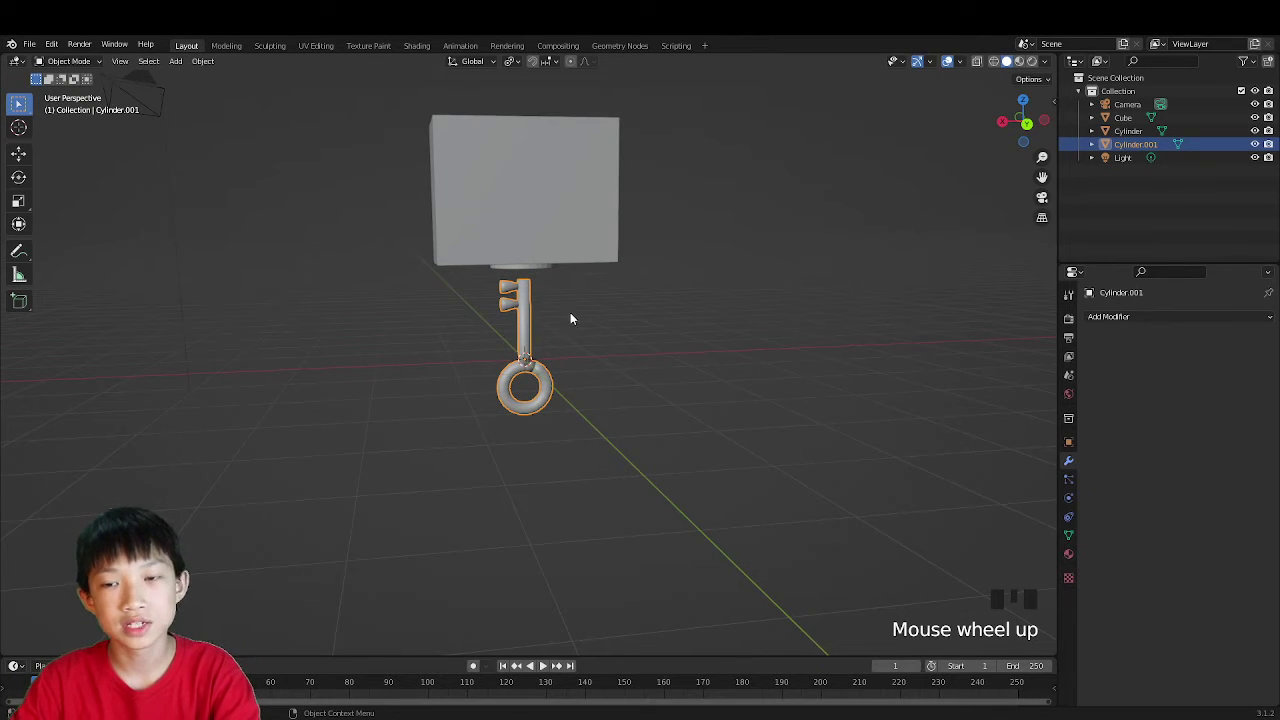
click(616, 296)
middle_drag(551, 324, 523, 339)
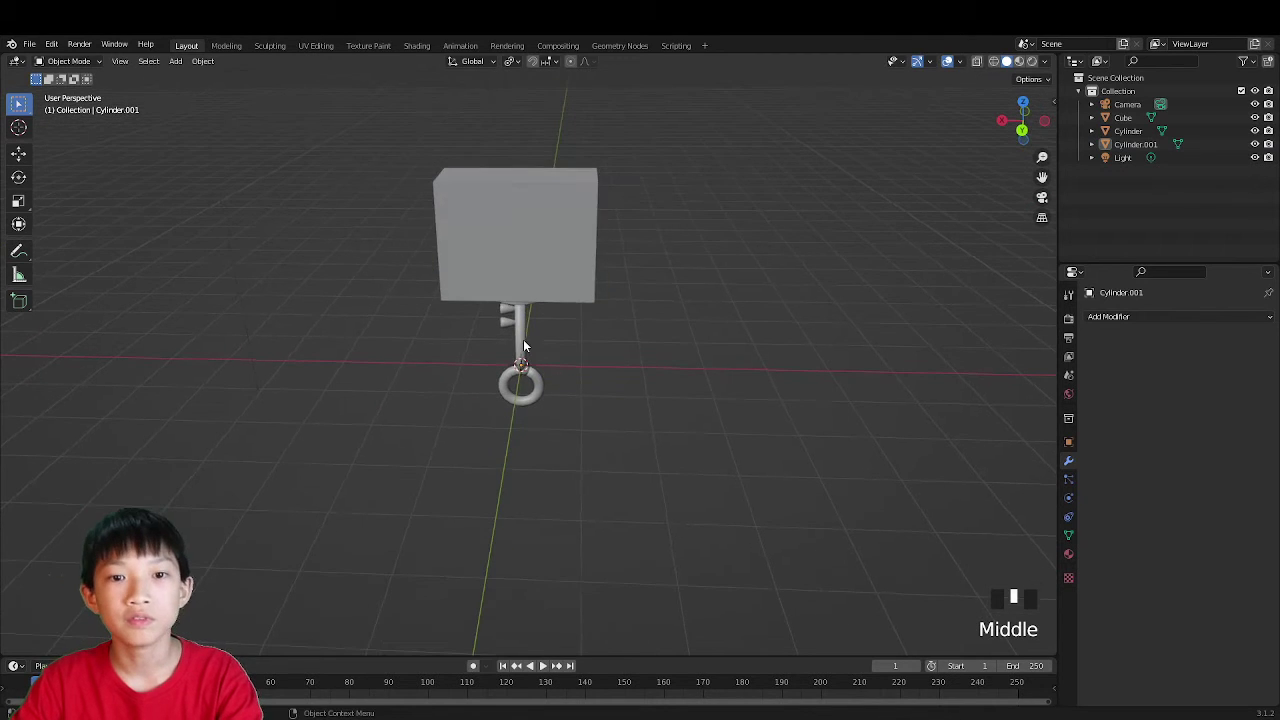
Step: Add another cylinder at the world origin and isolate it in local view
scroll(523, 339, down, 3)
key(shift+a)
mouse_move(525, 365)
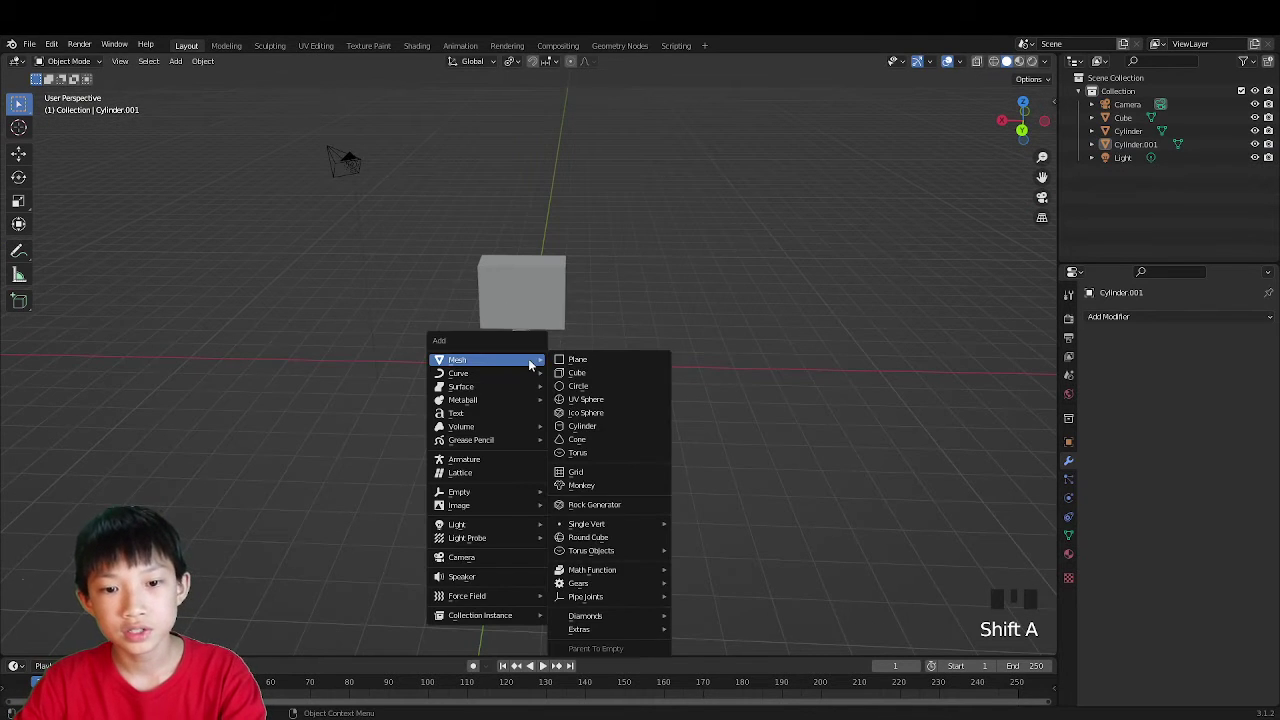
click(572, 428)
middle_drag(572, 428, 557, 371)
scroll(655, 355, up, 2)
key(slash)
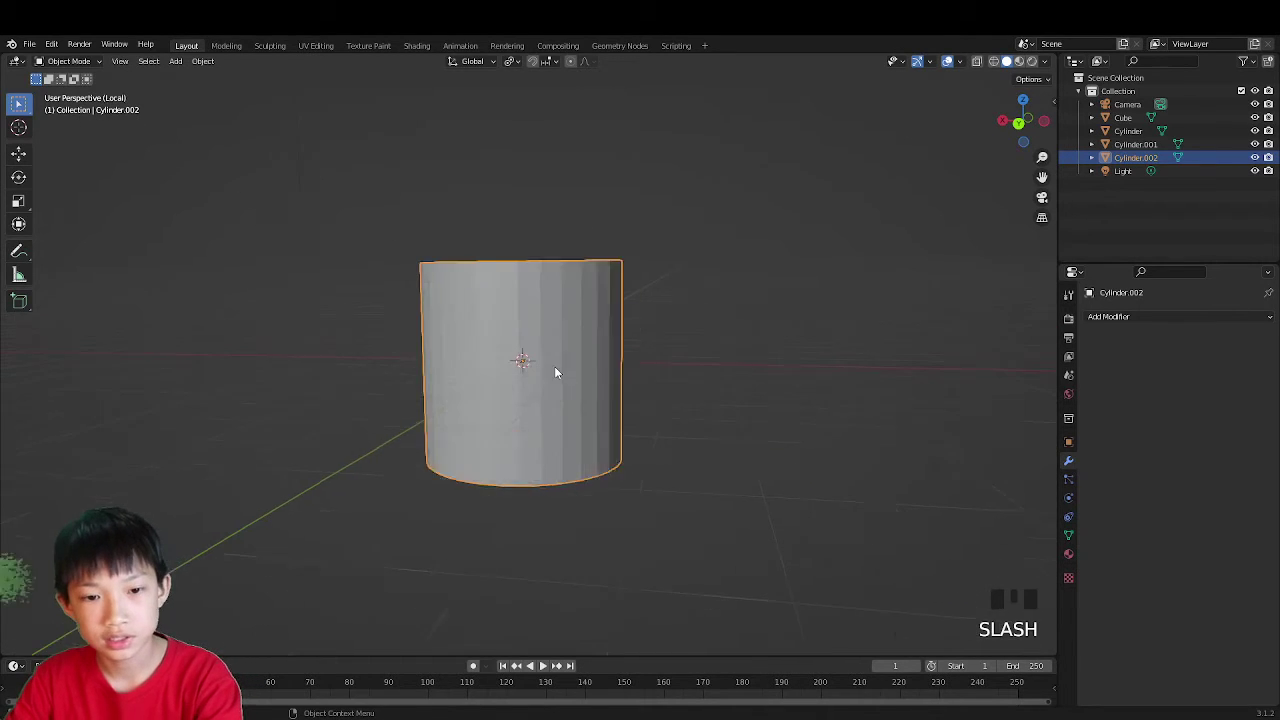
scroll(490, 345, down, 6)
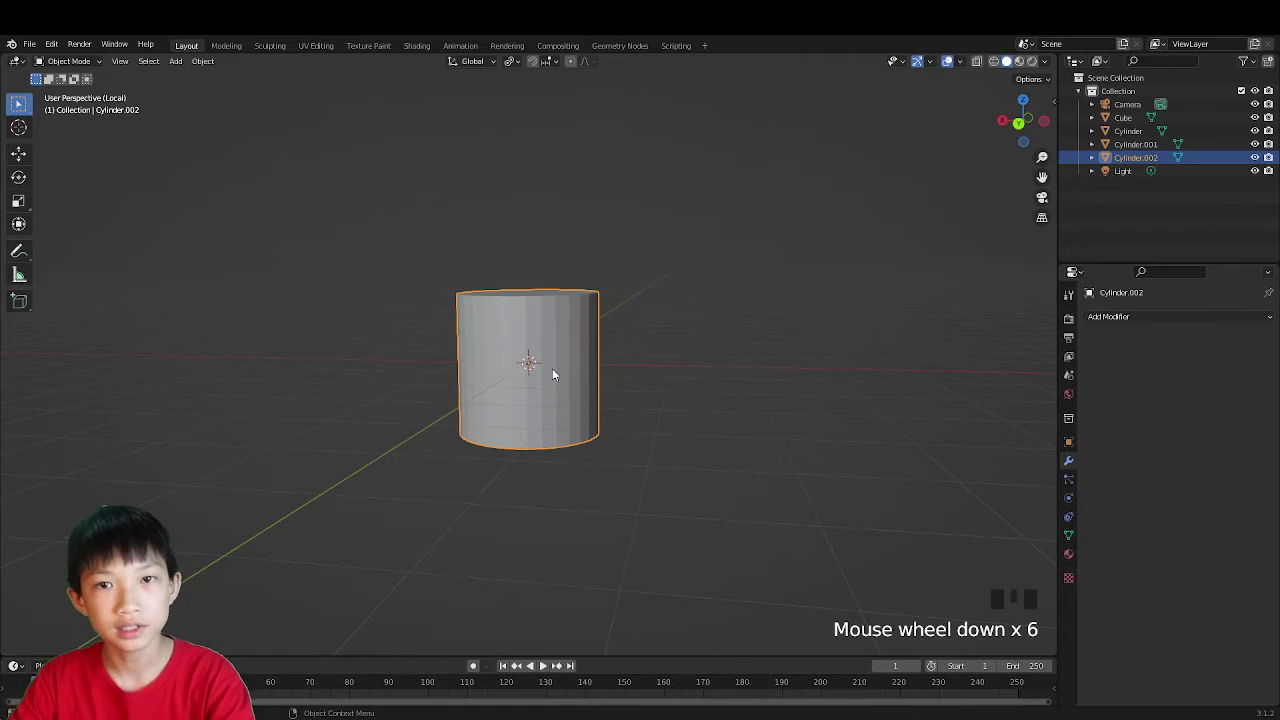
Step: Move the new cylinder's mesh up about 1 m along Z in Edit Mode so its origin sits at the base, then return to Object Mode
key(Tab)
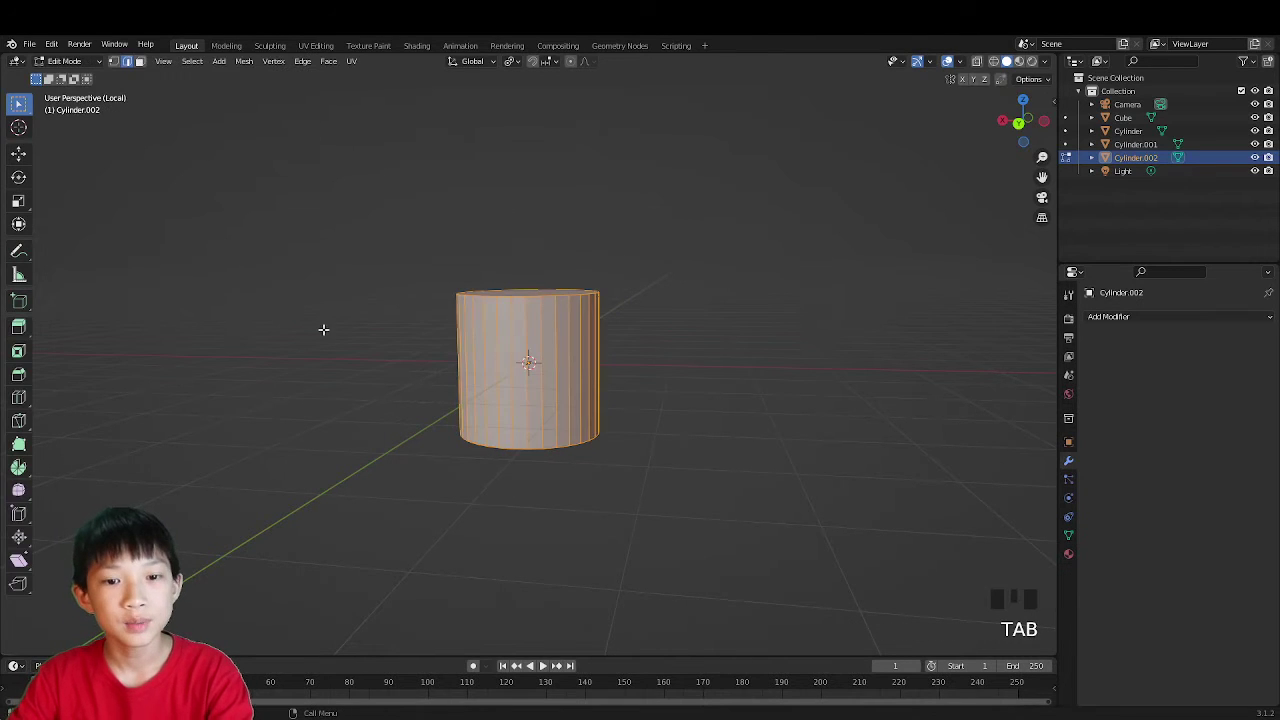
middle_drag(555, 293, 543, 323)
key(g)
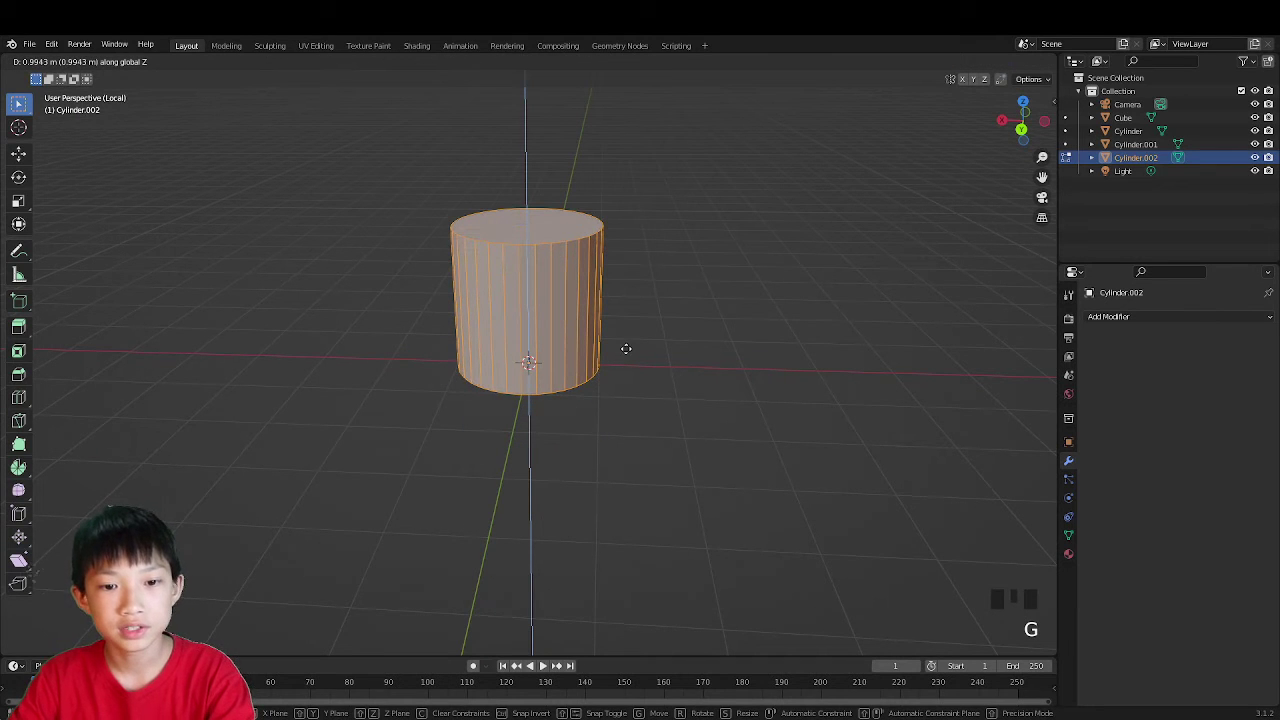
click(626, 348)
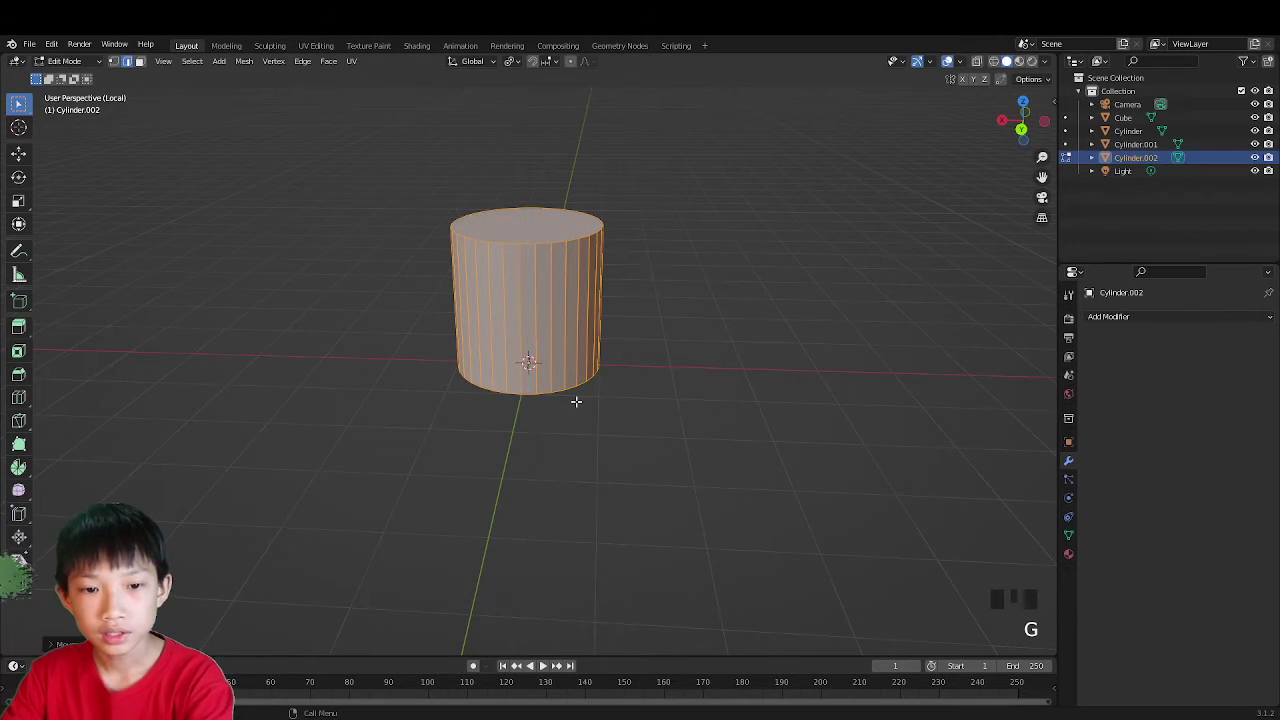
mouse_move(626, 348)
middle_down()
mouse_move(640, 346)
mouse_move(621, 341)
middle_up()
key(Tab)
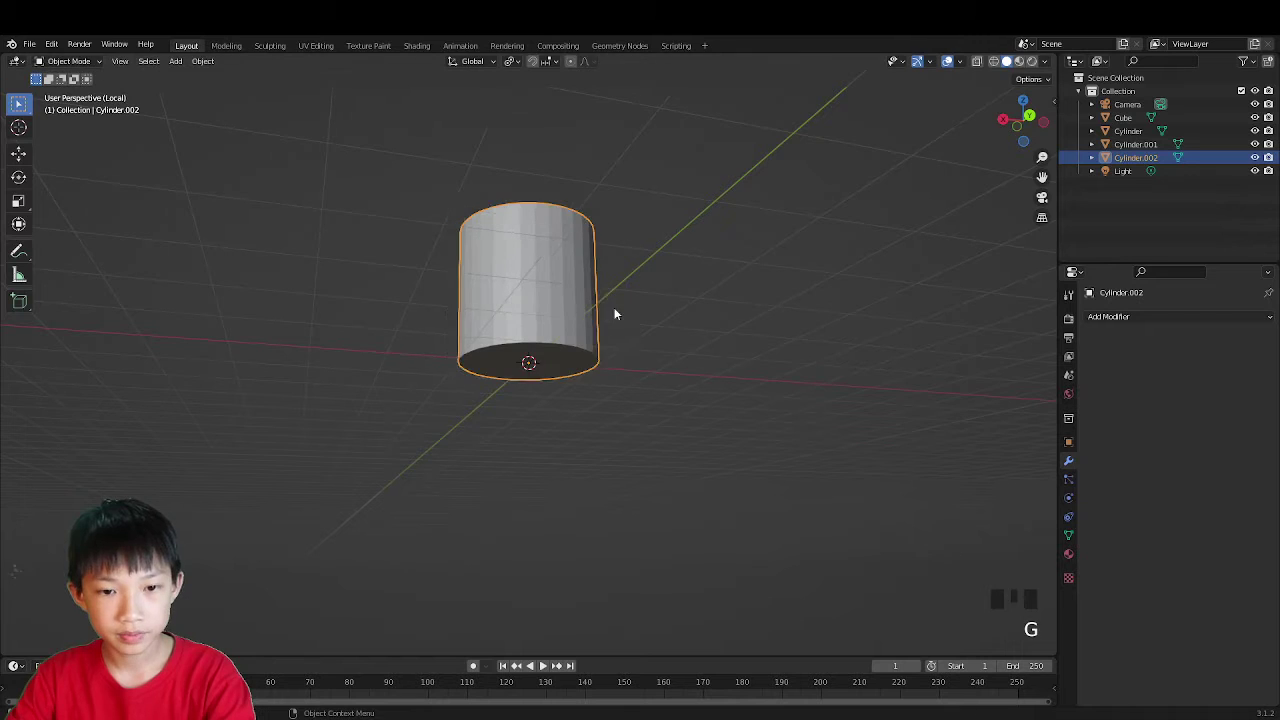
scroll(600, 330, up, 2)
scroll(525, 372, up, 1)
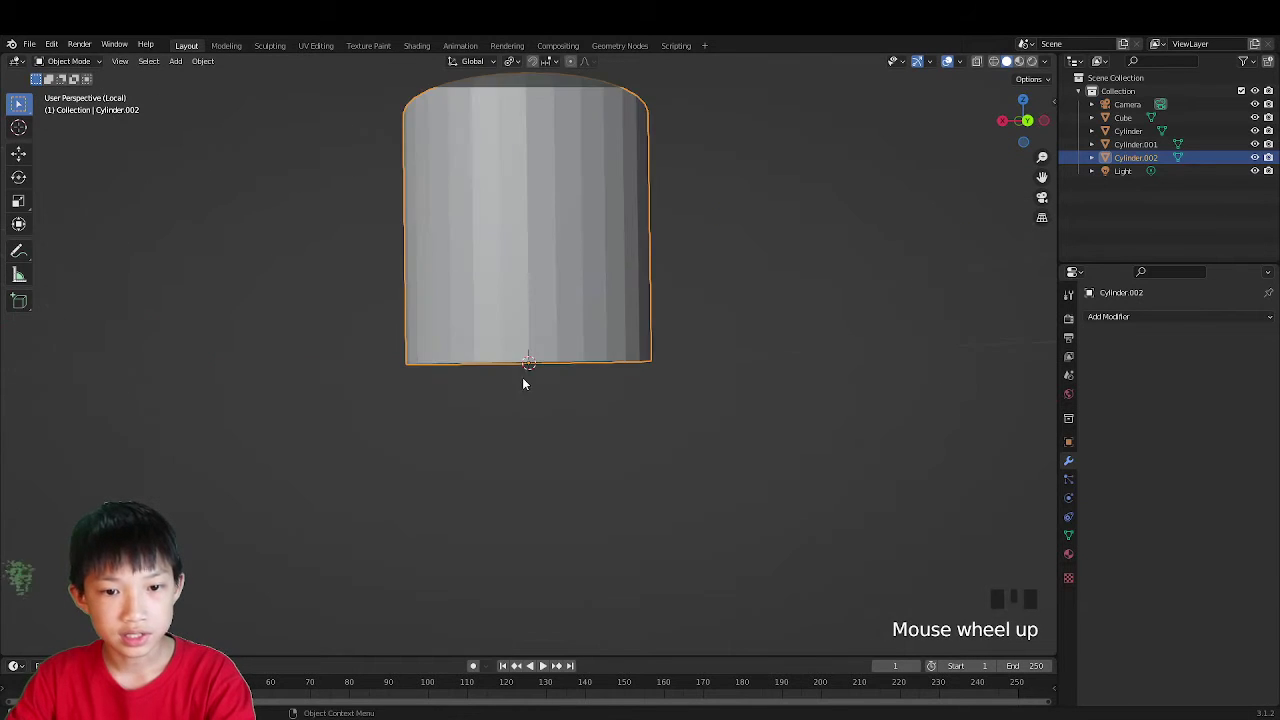
Step: Select the cylinder's top face in Edit Mode and raise it about 12 m along Z to make a tall column
scroll(523, 380, down, 3)
mouse_move(523, 380)
middle_down()
mouse_move(563, 371)
mouse_move(574, 394)
mouse_move(543, 394)
middle_up()
scroll(547, 382, down, 4)
scroll(531, 394, down, 2)
key(Tab)
key(3)
click(535, 328)
click(535, 328)
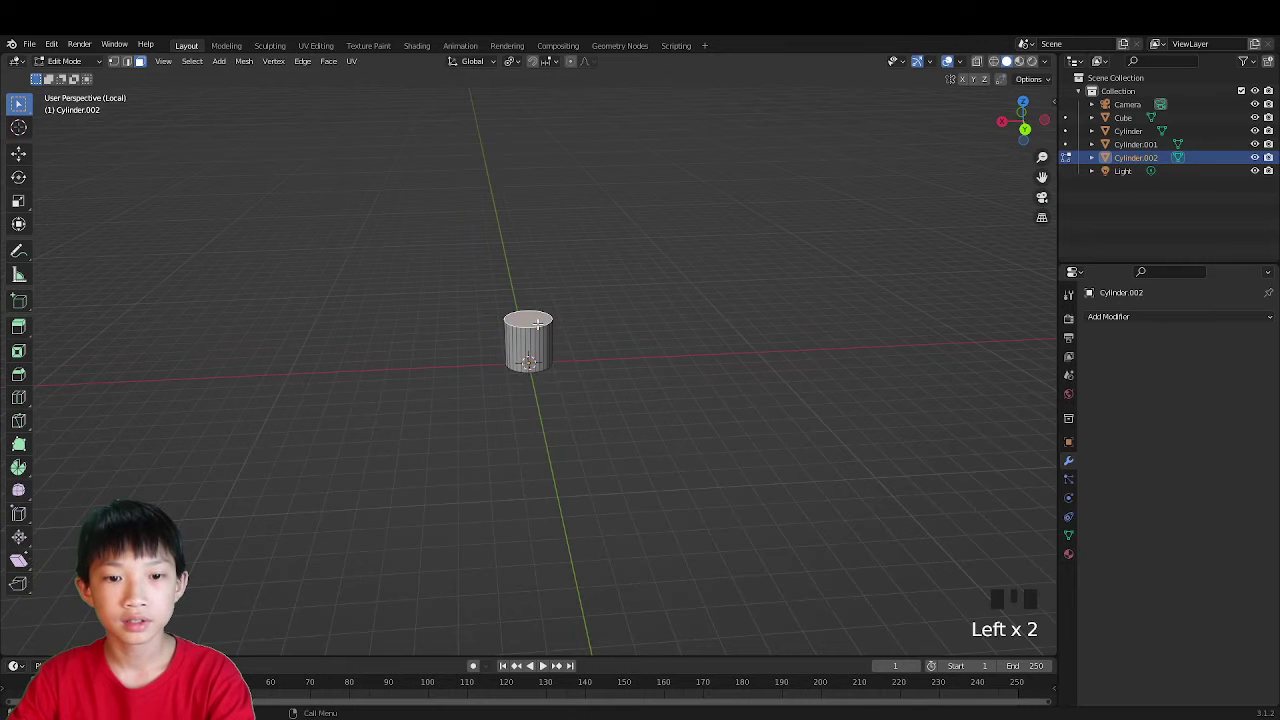
key(e)
right_click(584, 283)
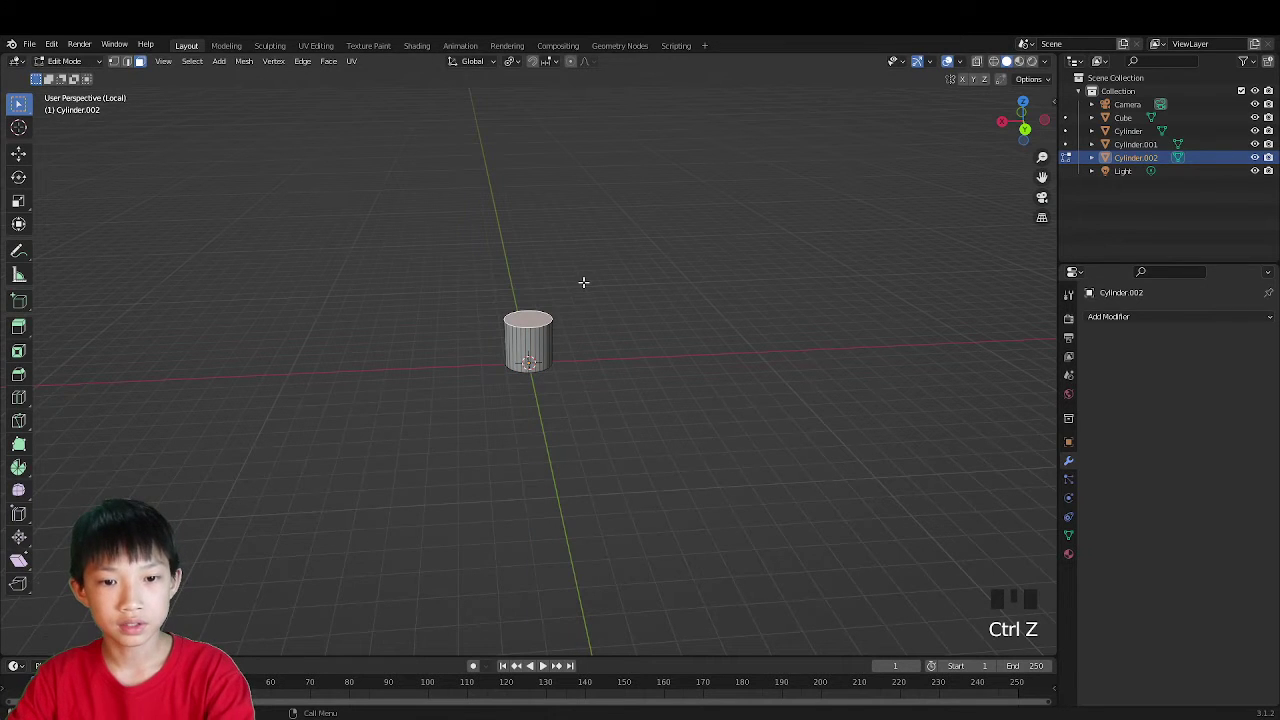
key(g)
key(z)
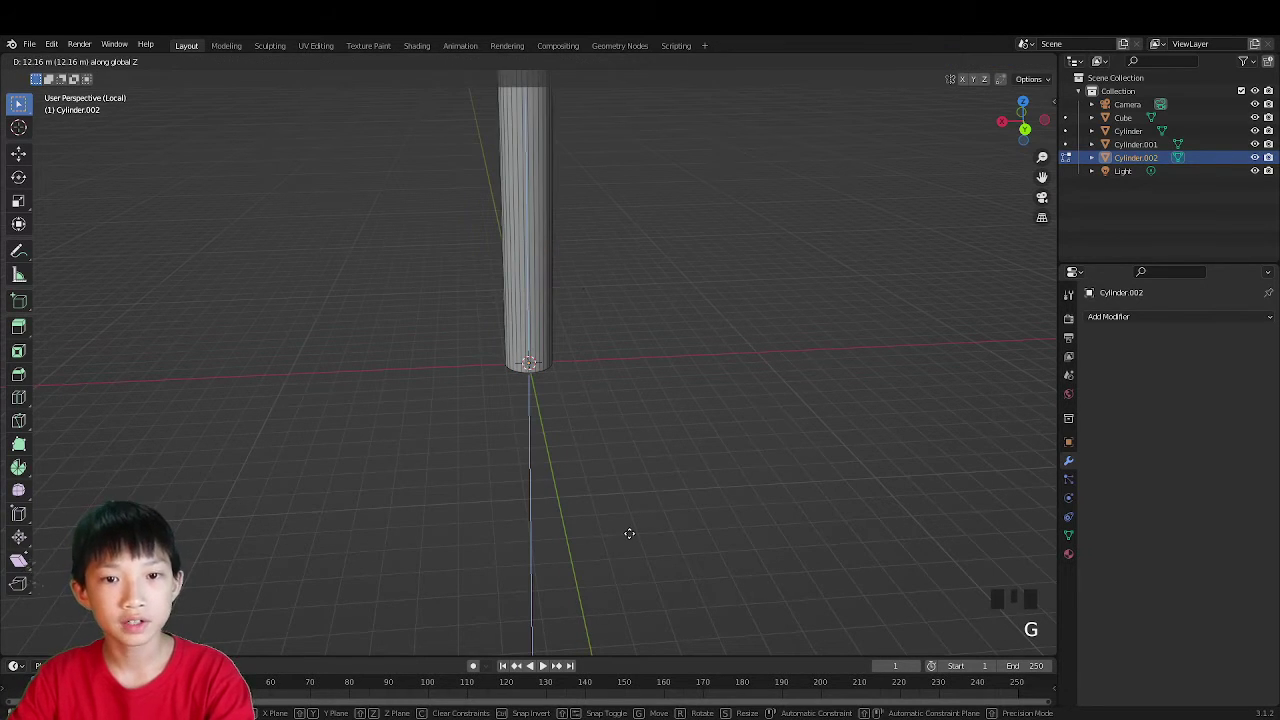
click(629, 533)
Step: Add a dense stack of evenly spaced loop cuts along the column's height, centred without sliding, and return to Object Mode
scroll(606, 583, down, 5)
key(ctrl+r)
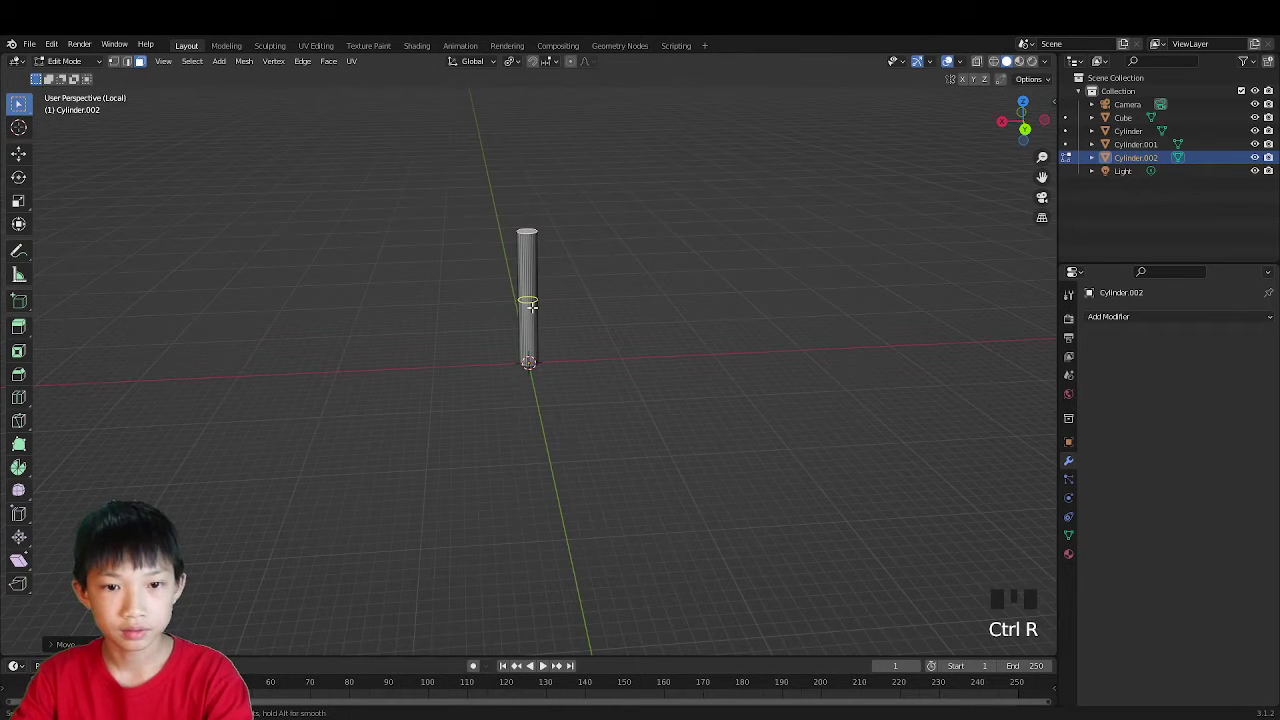
scroll(531, 306, up, 20)
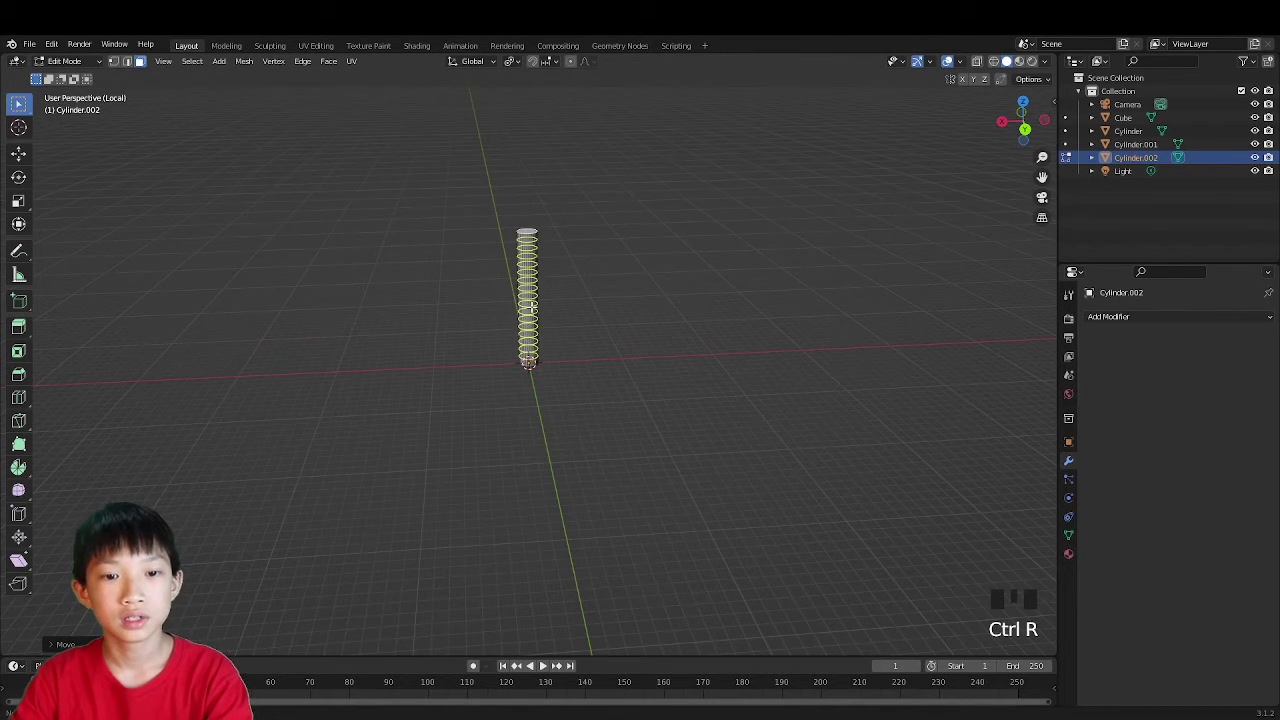
click(531, 306)
right_click(537, 287)
key(Tab)
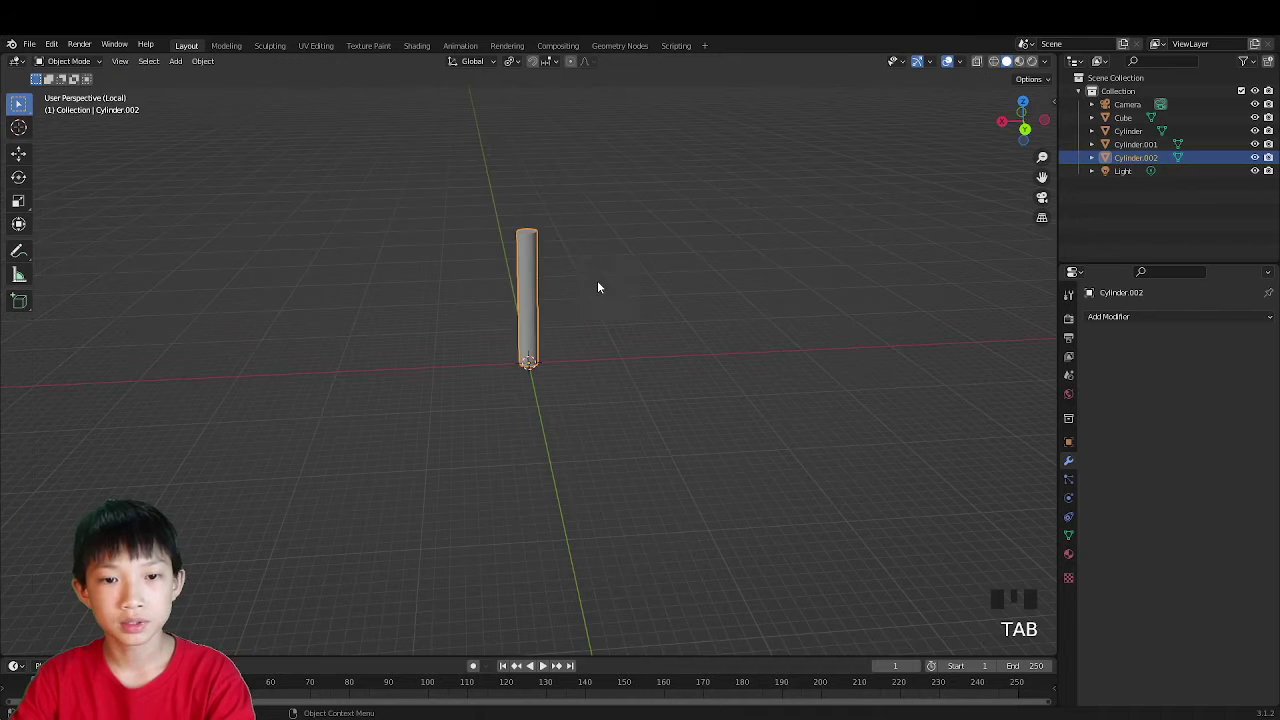
Step: Add a Simple Deform modifier to the column and switch its mode to Bend
scroll(748, 350, up, 3)
click(1111, 317)
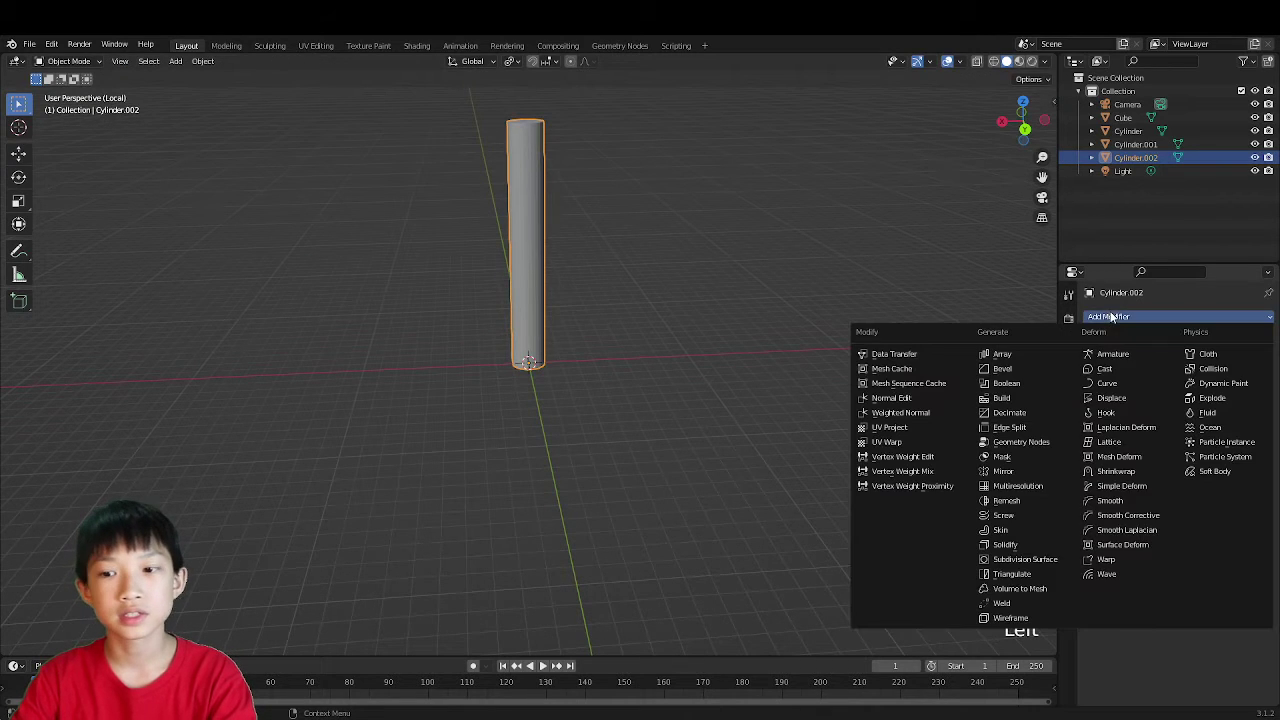
click(1099, 487)
middle_drag(643, 355, 648, 387)
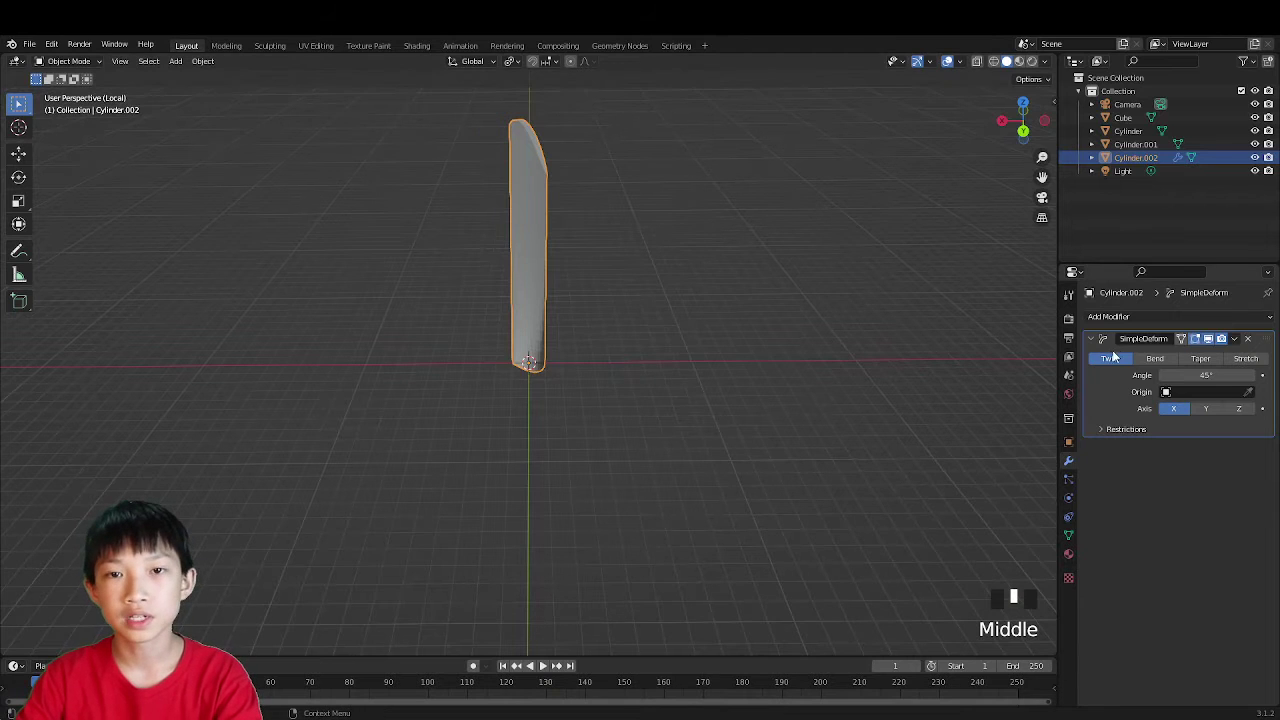
click(1153, 358)
middle_drag(800, 400, 853, 380)
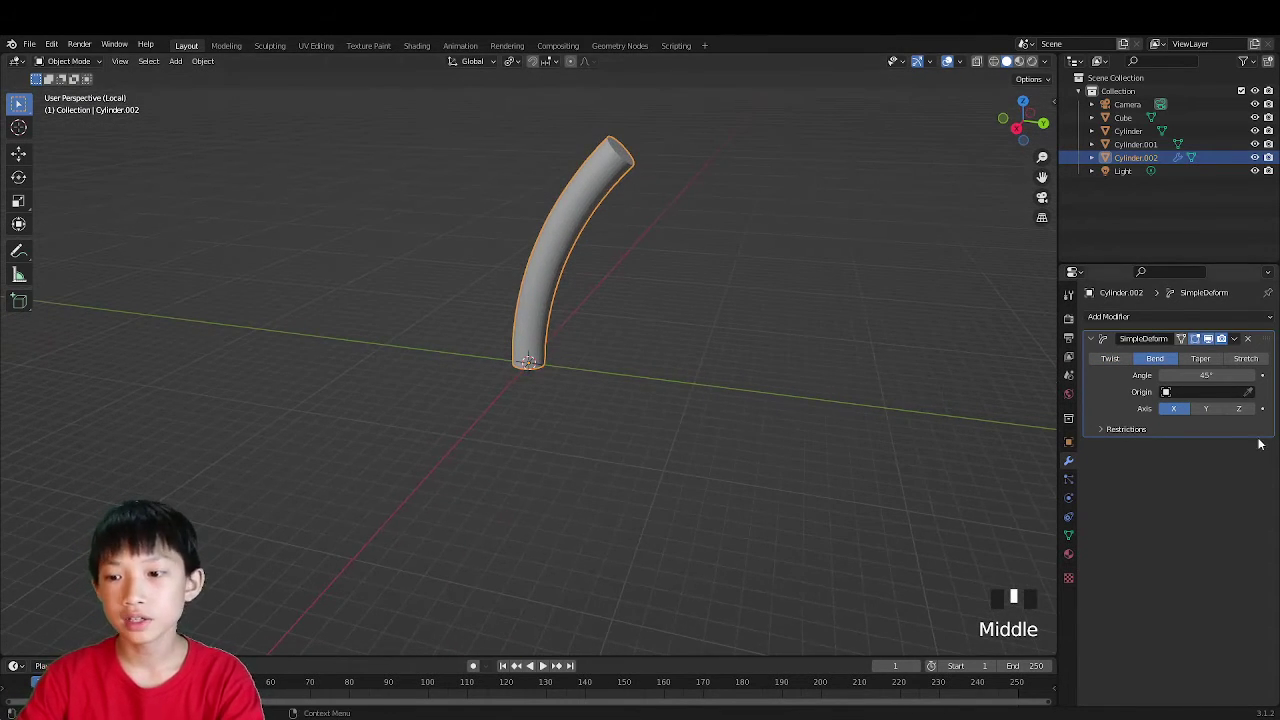
Step: Set the Simple Deform bend angle to 180° to curve the column into an arch
click(1195, 378)
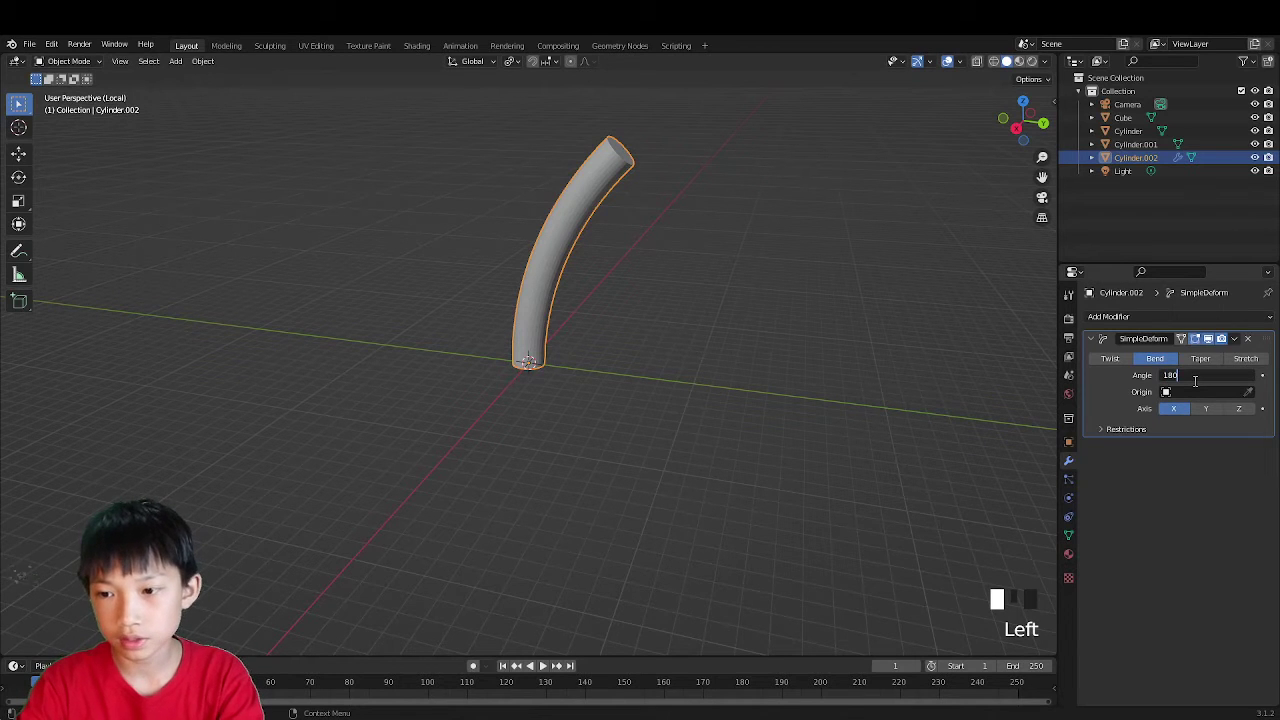
text(180)
key(Return)
middle_drag(969, 417, 986, 383)
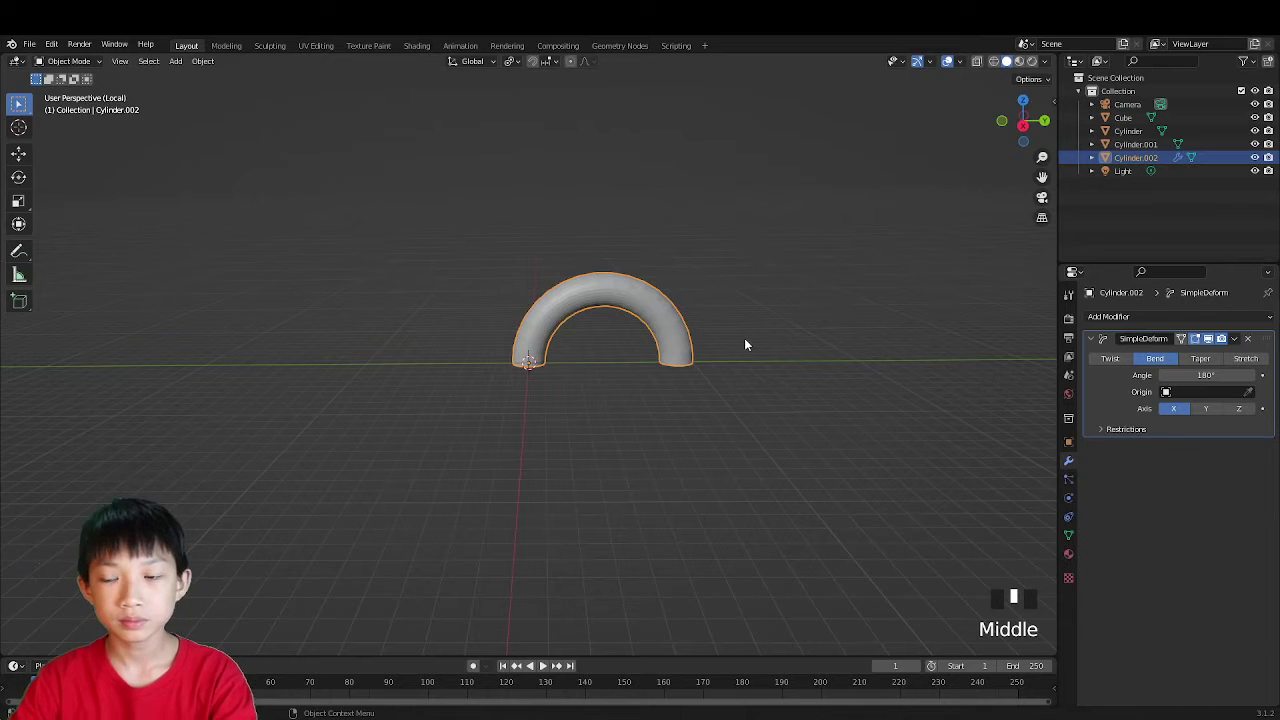
Step: Compare the bent arch with its original straight mesh by switching between Object Mode and Edit Mode
key(Tab)
key(Tab)
key(Tab)
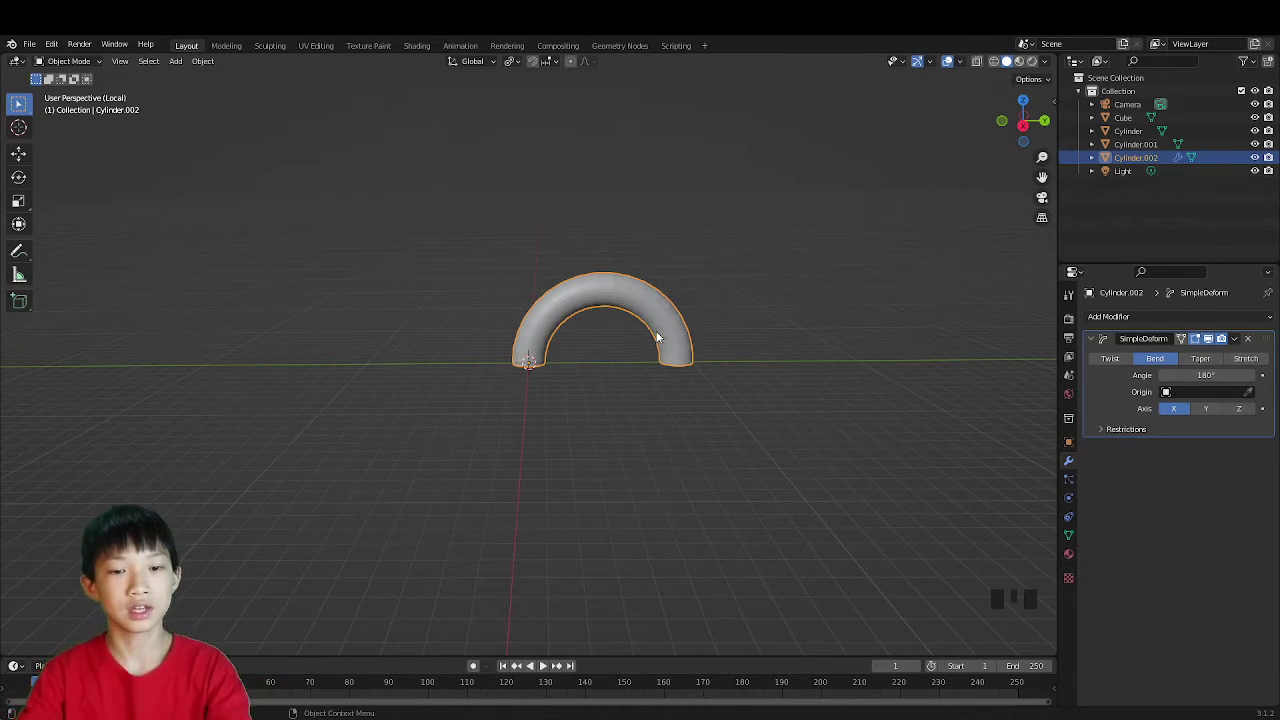
middle_drag(679, 464, 694, 425)
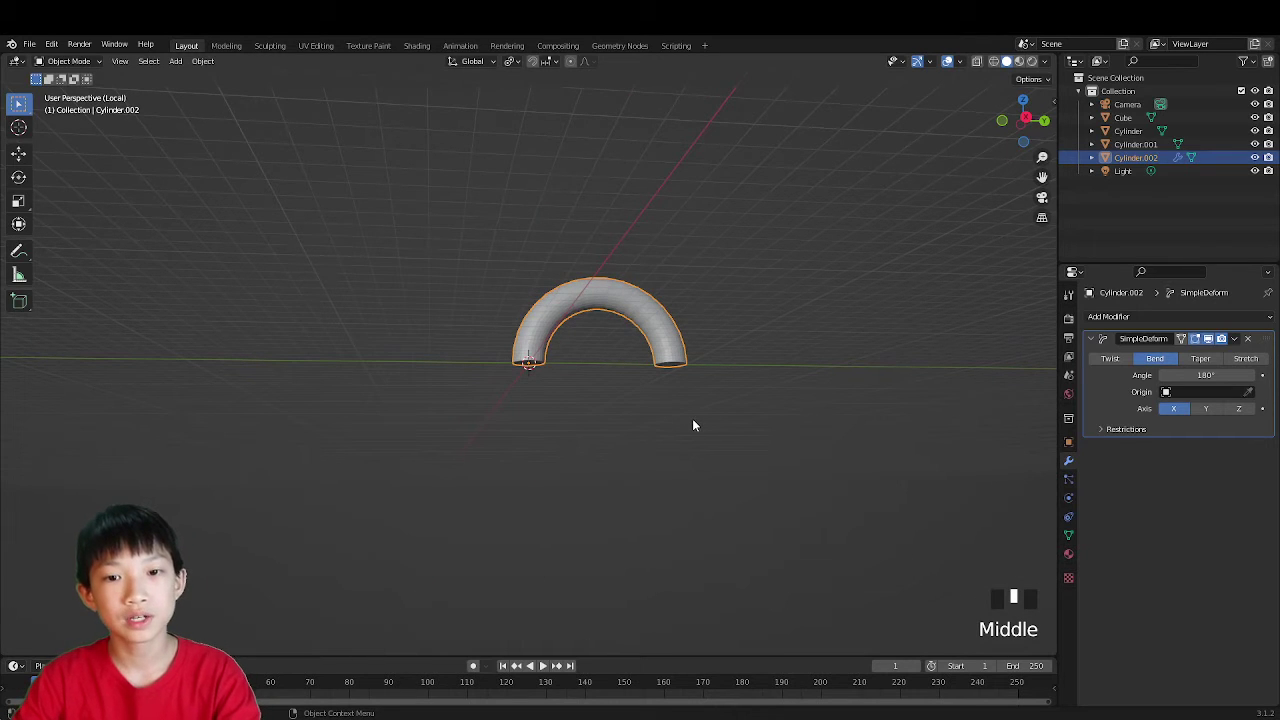
key(Tab)
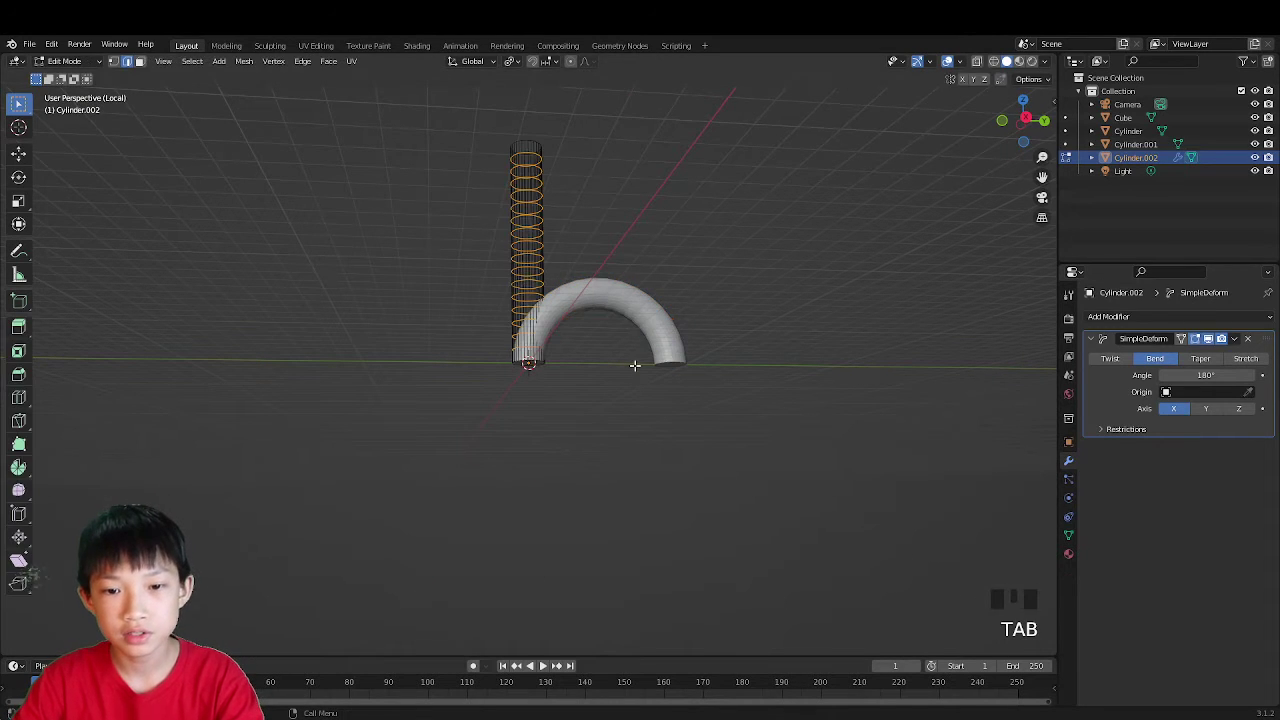
key(Tab)
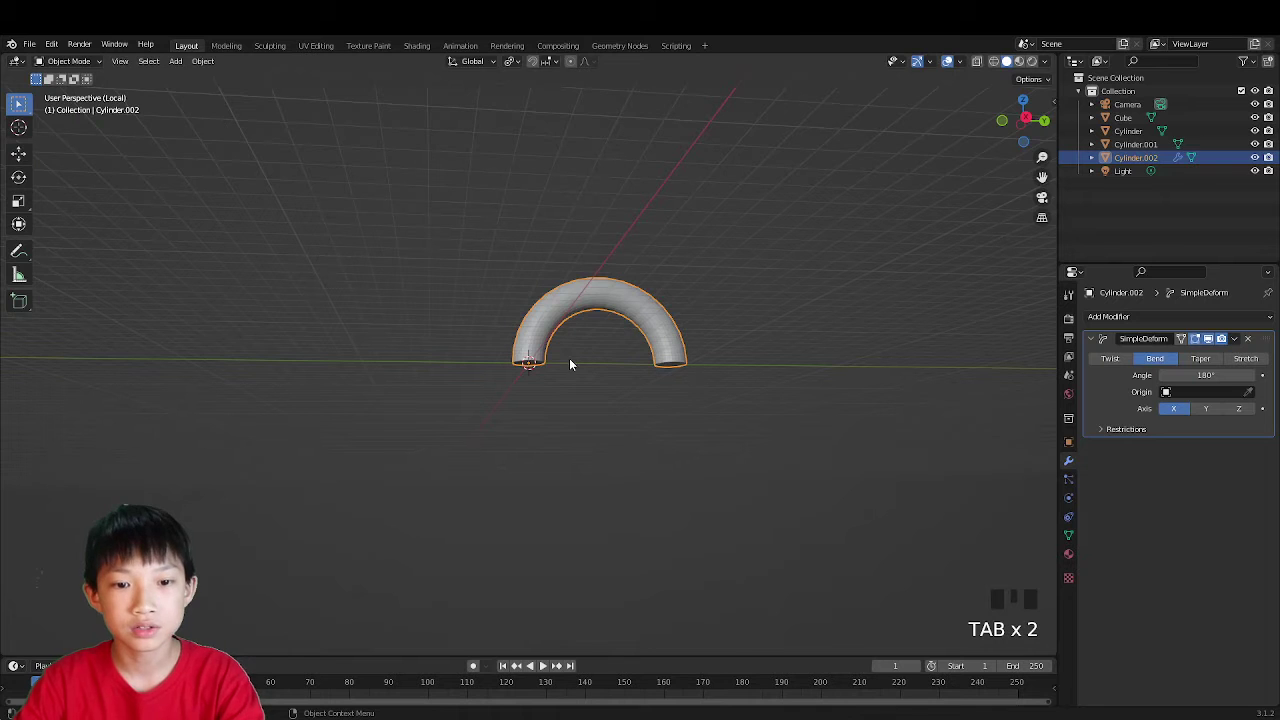
key(Tab)
scroll(583, 334, up, 2)
middle_drag(591, 300, 605, 323)
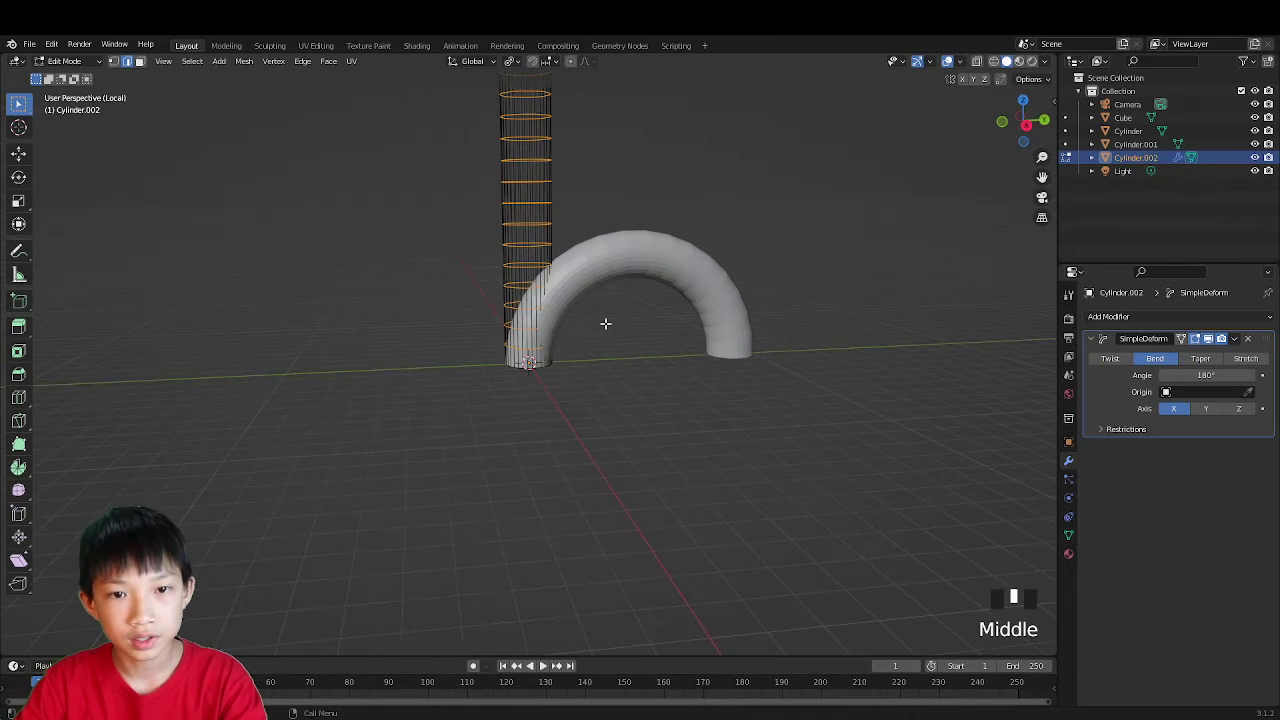
Step: Select a ring of faces about halfway up the straight column and try moving it freely
click(597, 177)
middle_drag(597, 177, 640, 191)
key(3)
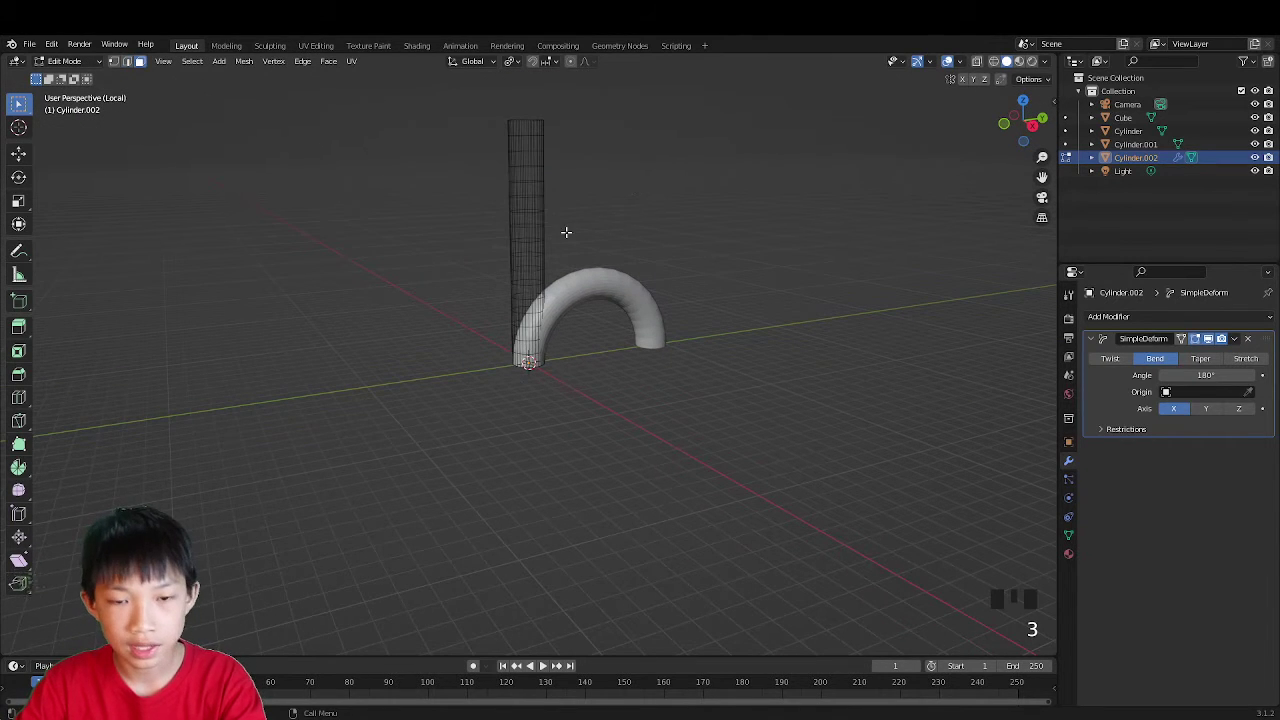
alt+click(535, 235)
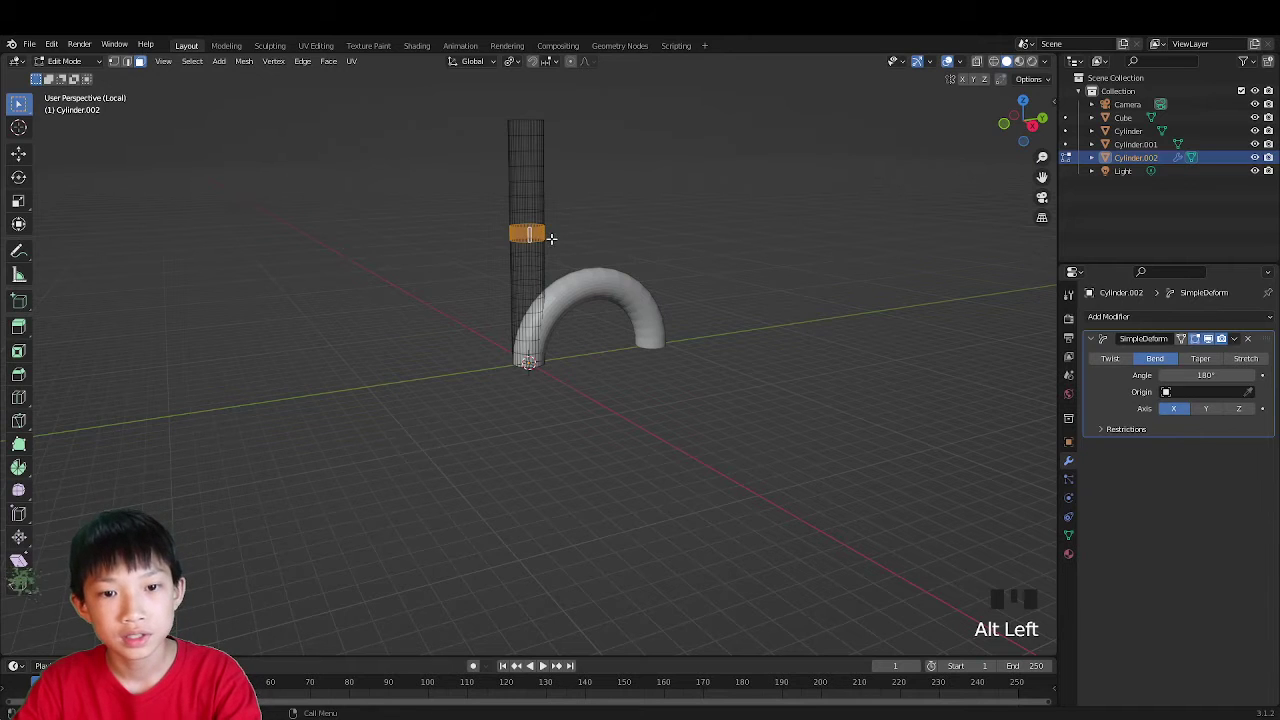
middle_drag(551, 238, 520, 240)
alt+click(516, 242)
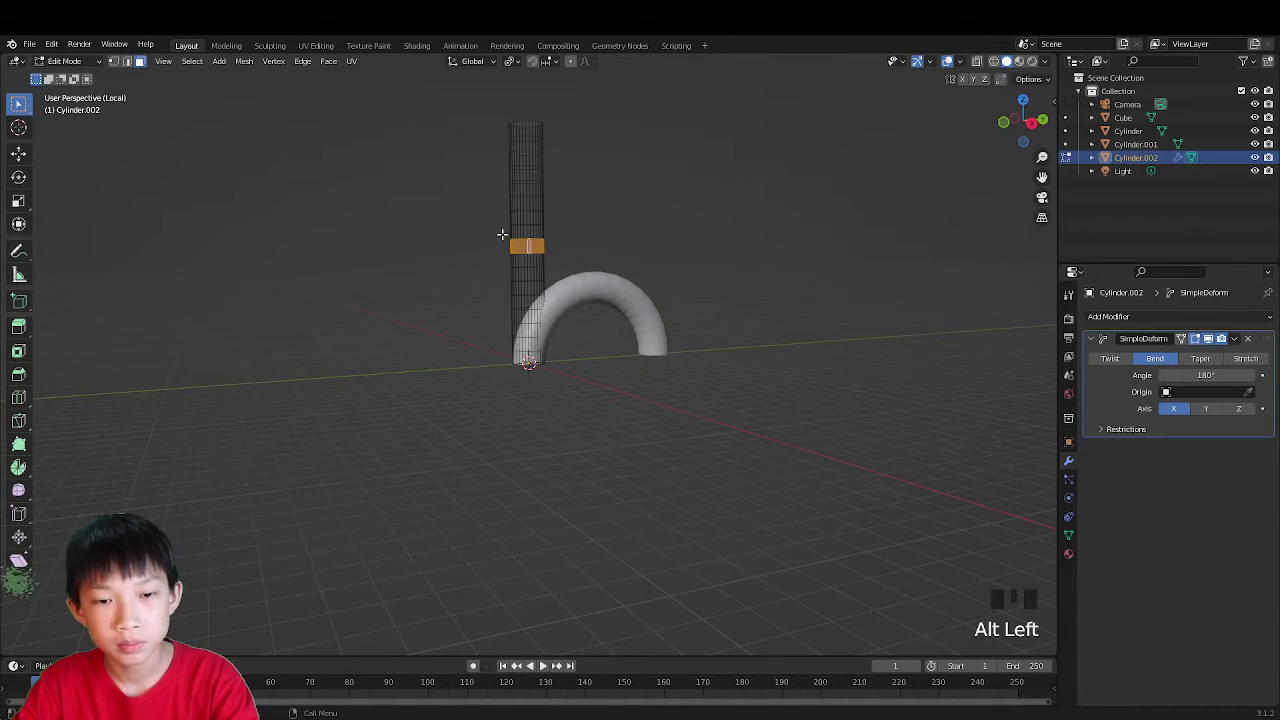
key(g)
right_click(440, 226)
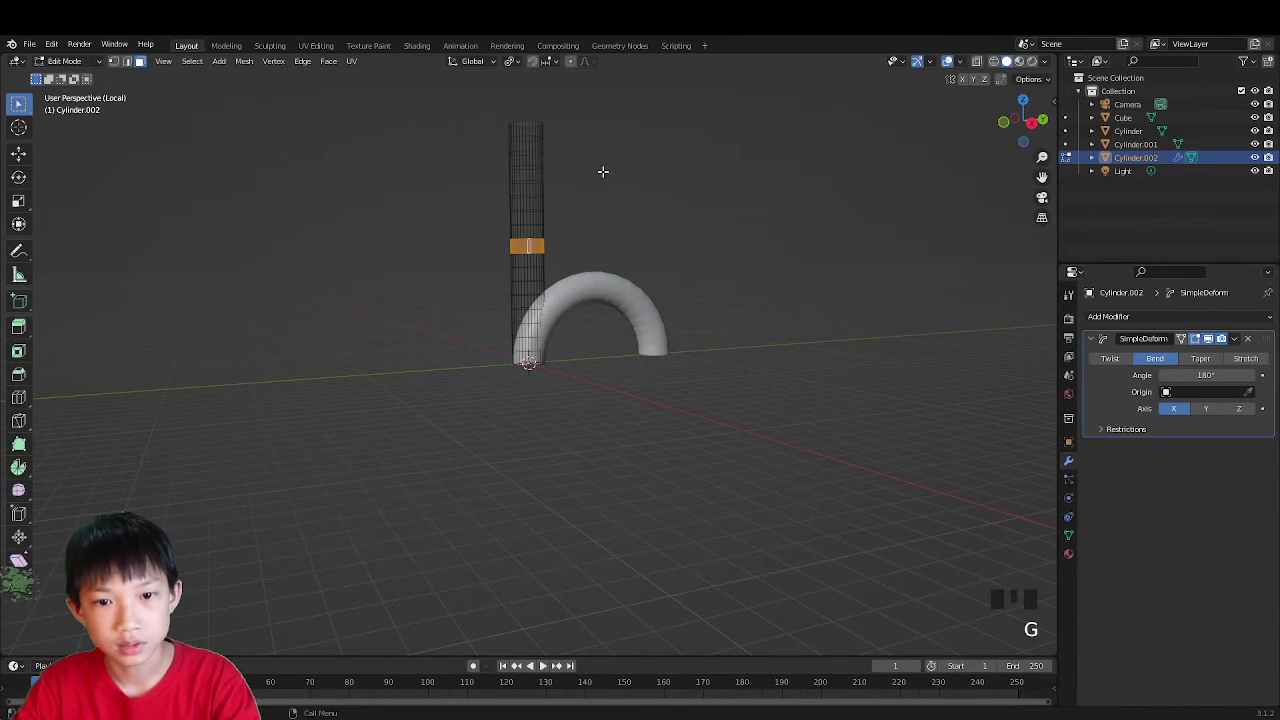
Step: Try moving the face ring along Y with proportional editing at a radius of about 6.7 m, and return to Object Mode
click(570, 62)
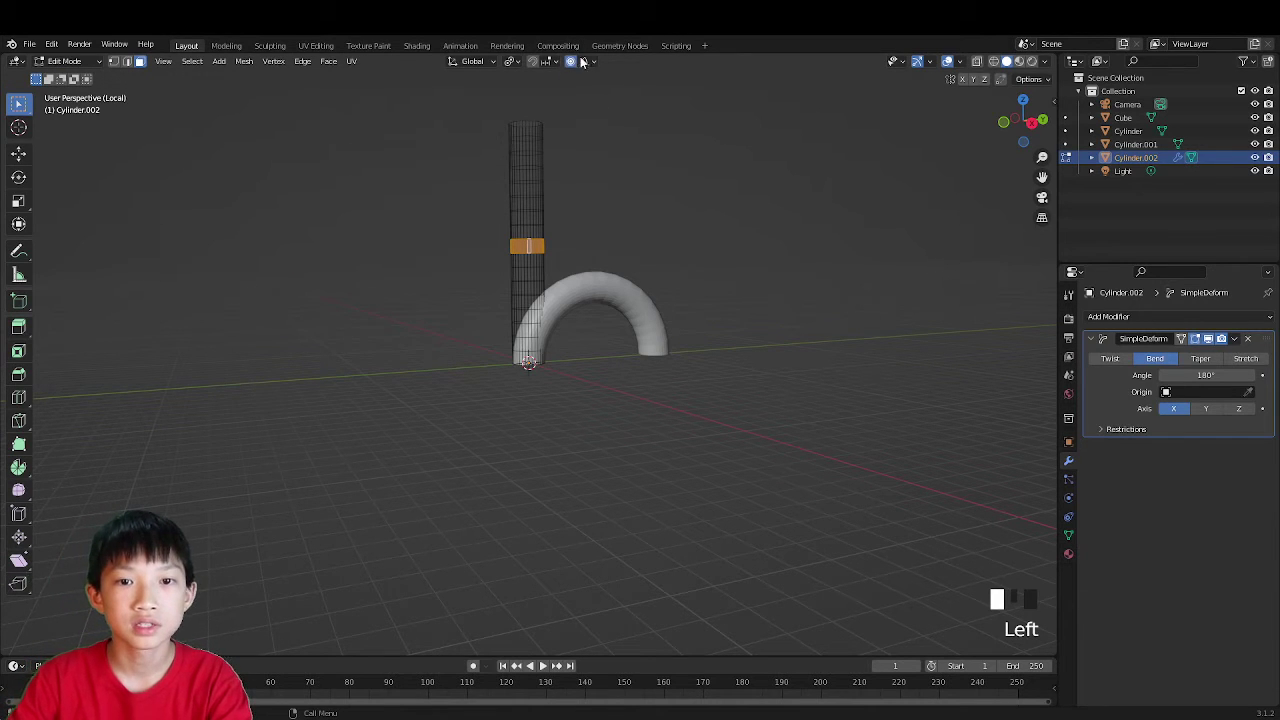
key(g)
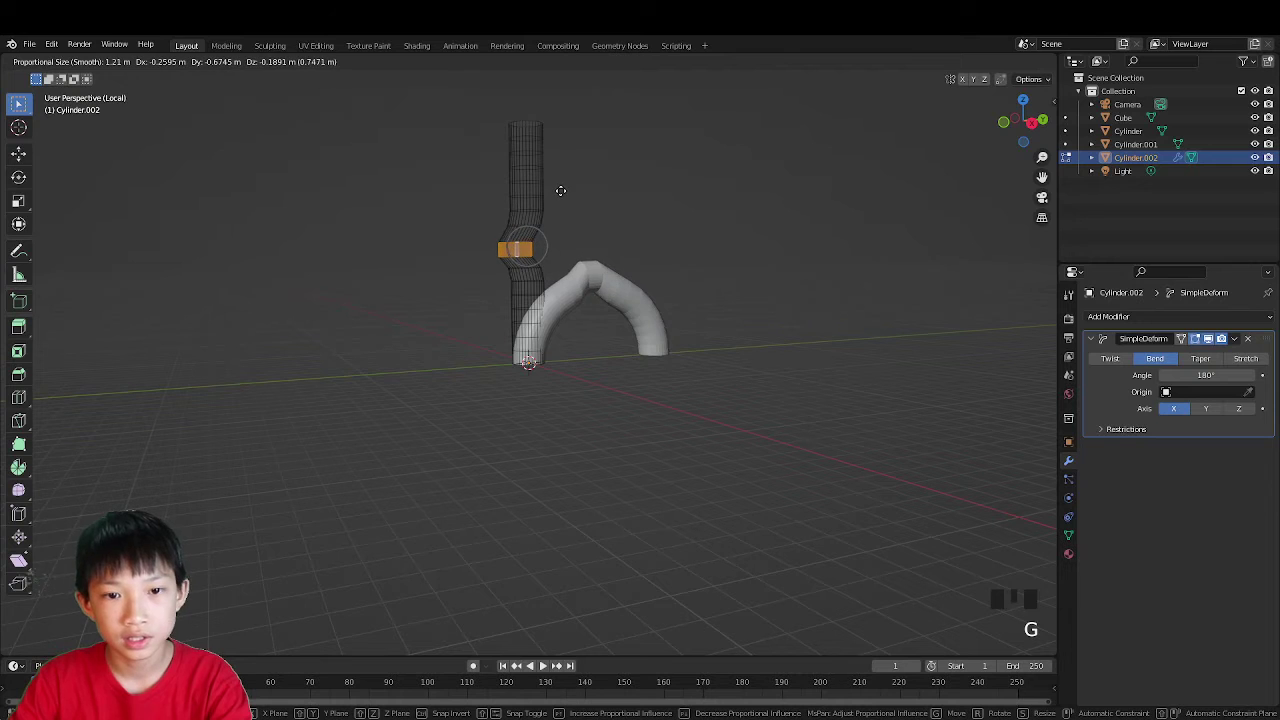
scroll(560, 187, down, 3)
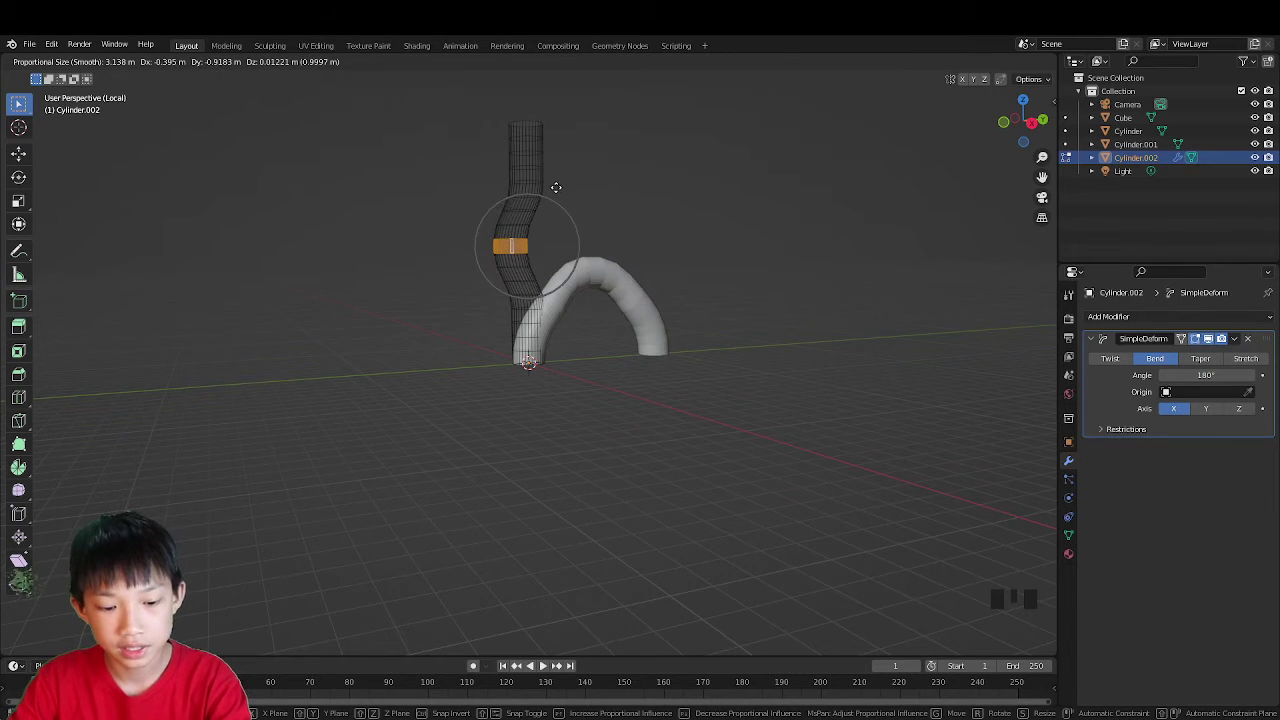
key(y)
scroll(550, 188, down, 8)
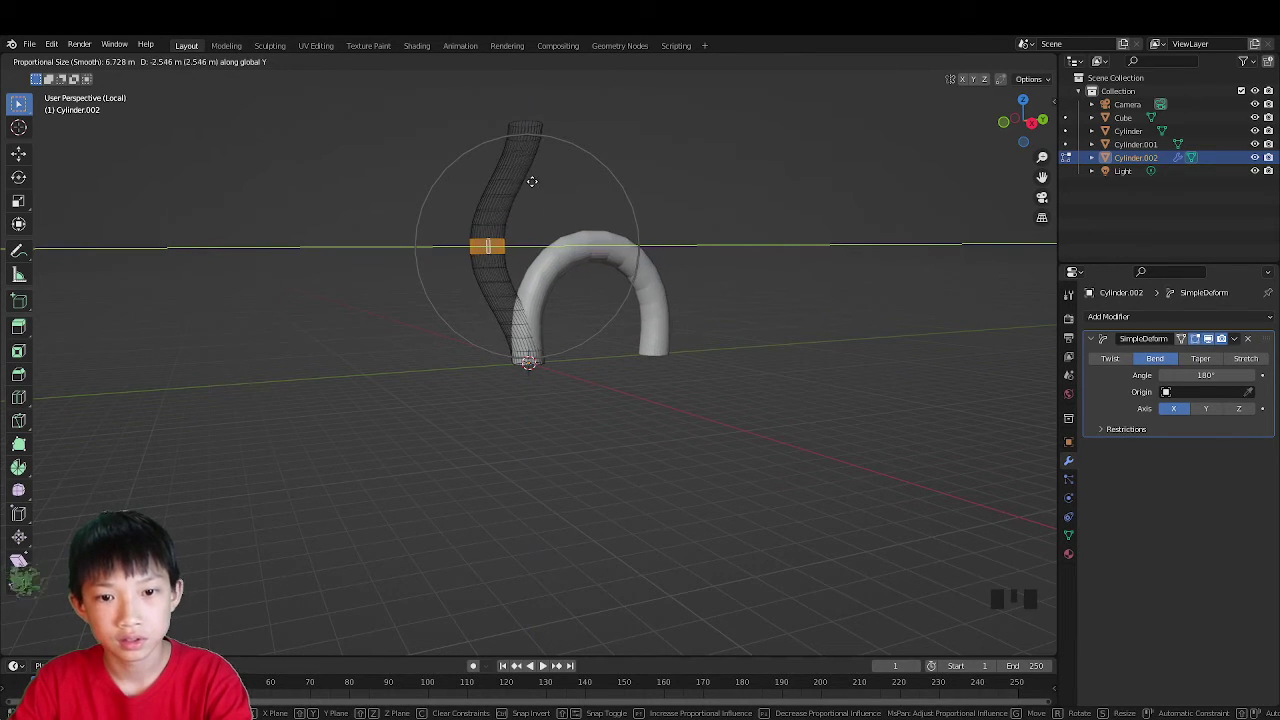
key(Escape)
key(Tab)
Step: Apply the Simple Deform modifier to make the arch's bend permanent
scroll(600, 192, down, 2)
middle_click(576, 184)
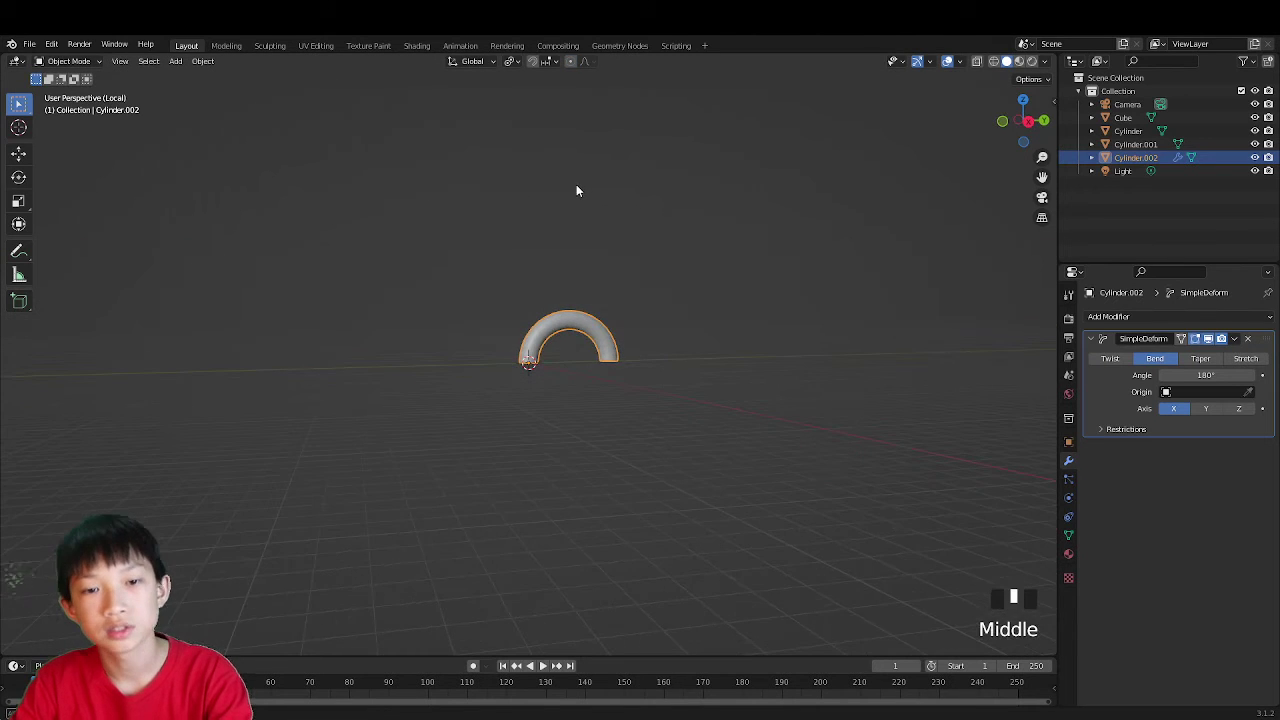
click(566, 238)
scroll(566, 238, up, 3)
scroll(764, 327, up, 2)
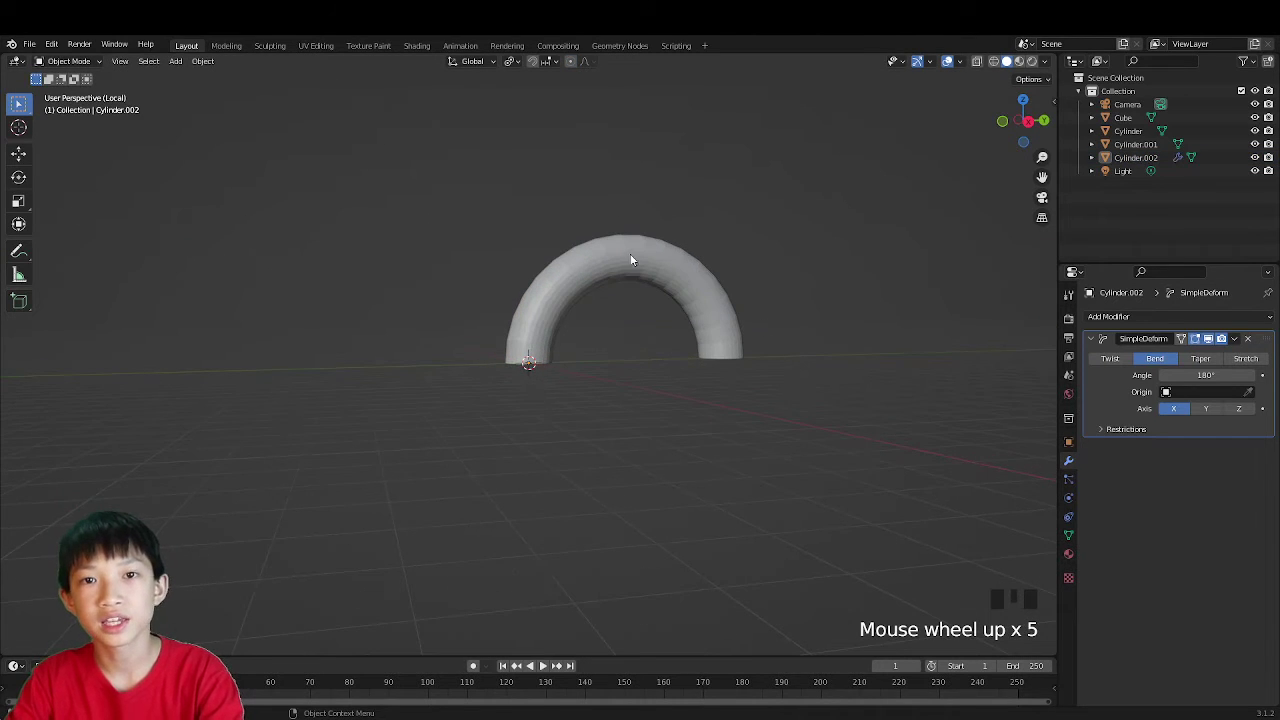
middle_drag(631, 260, 613, 335)
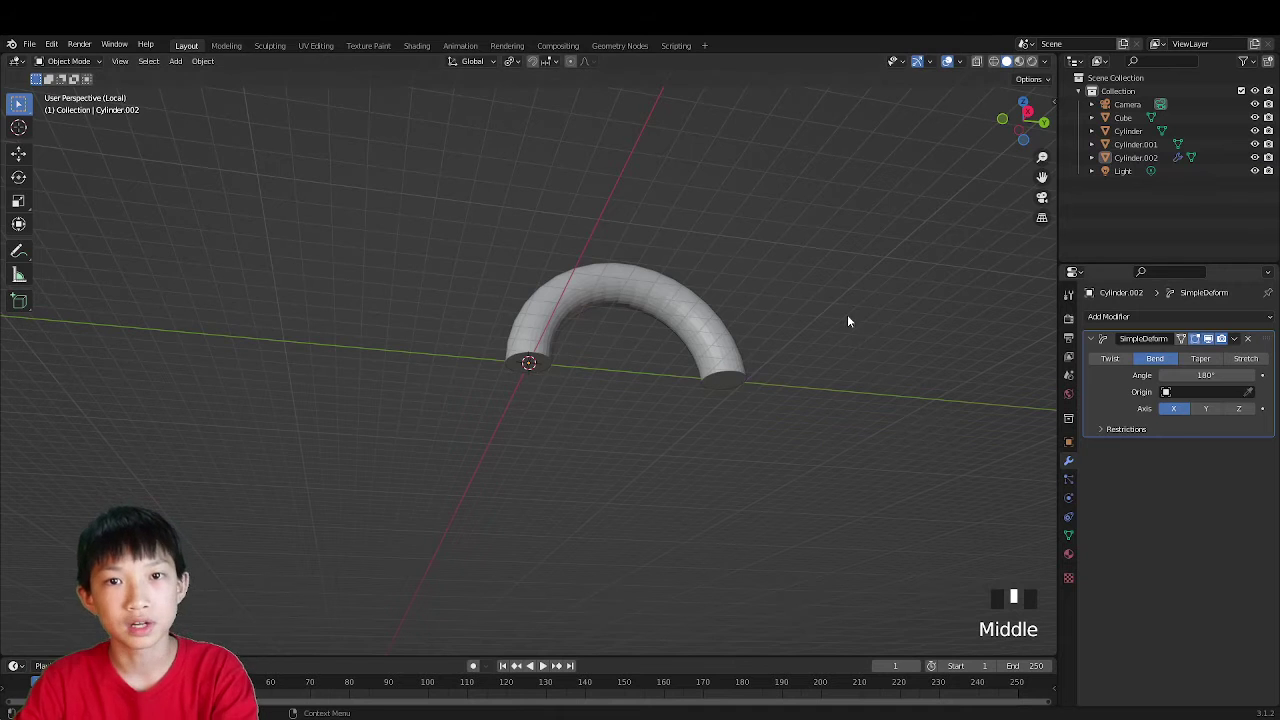
click(1234, 339)
click(1222, 355)
Step: Select both end faces of the arch in Edit Mode and extrude them downward into two straight legs
key(Tab)
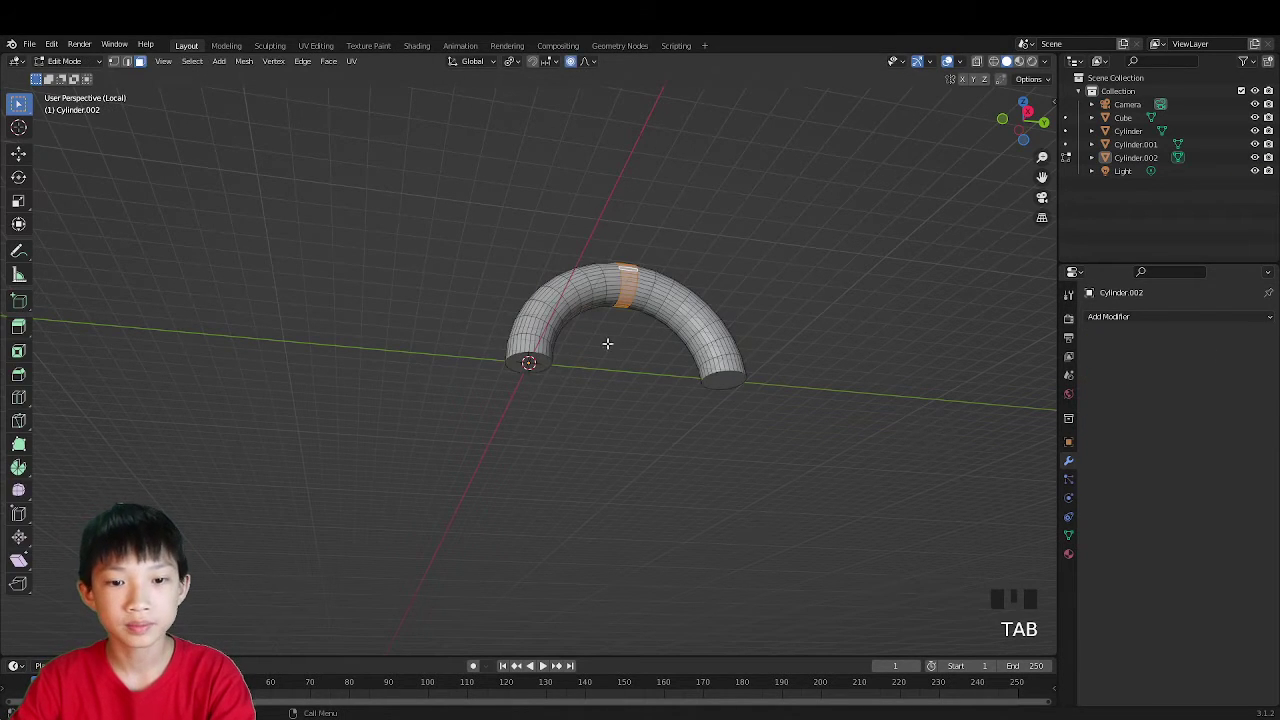
middle_drag(581, 368, 523, 322)
key(3)
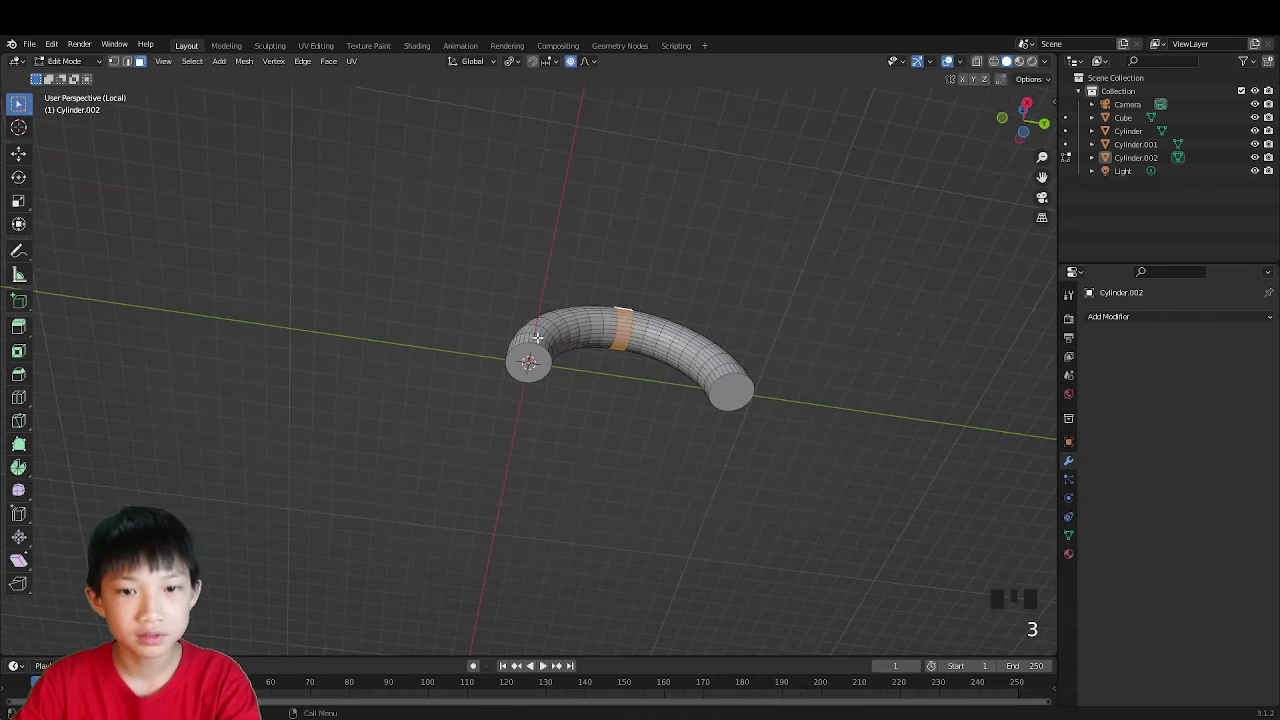
click(533, 358)
shift+click(745, 401)
scroll(763, 349, down, 2)
middle_drag(763, 349, 786, 391)
key(e)
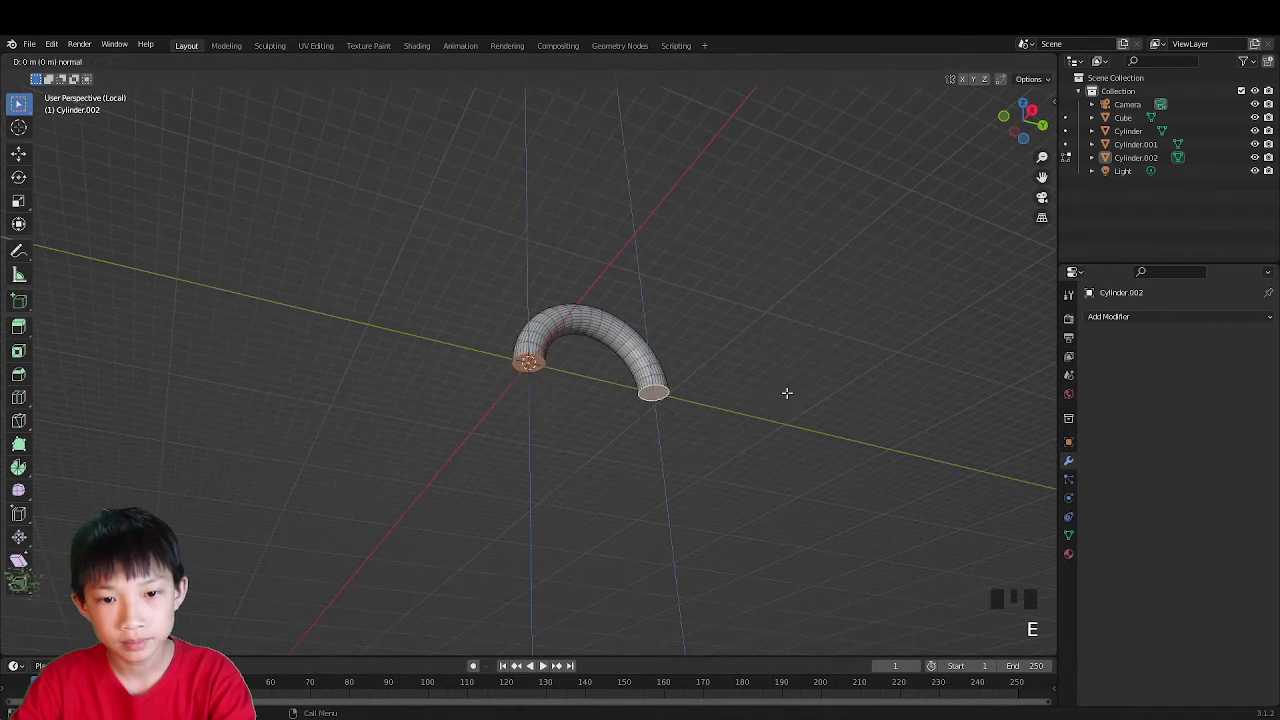
click(776, 553)
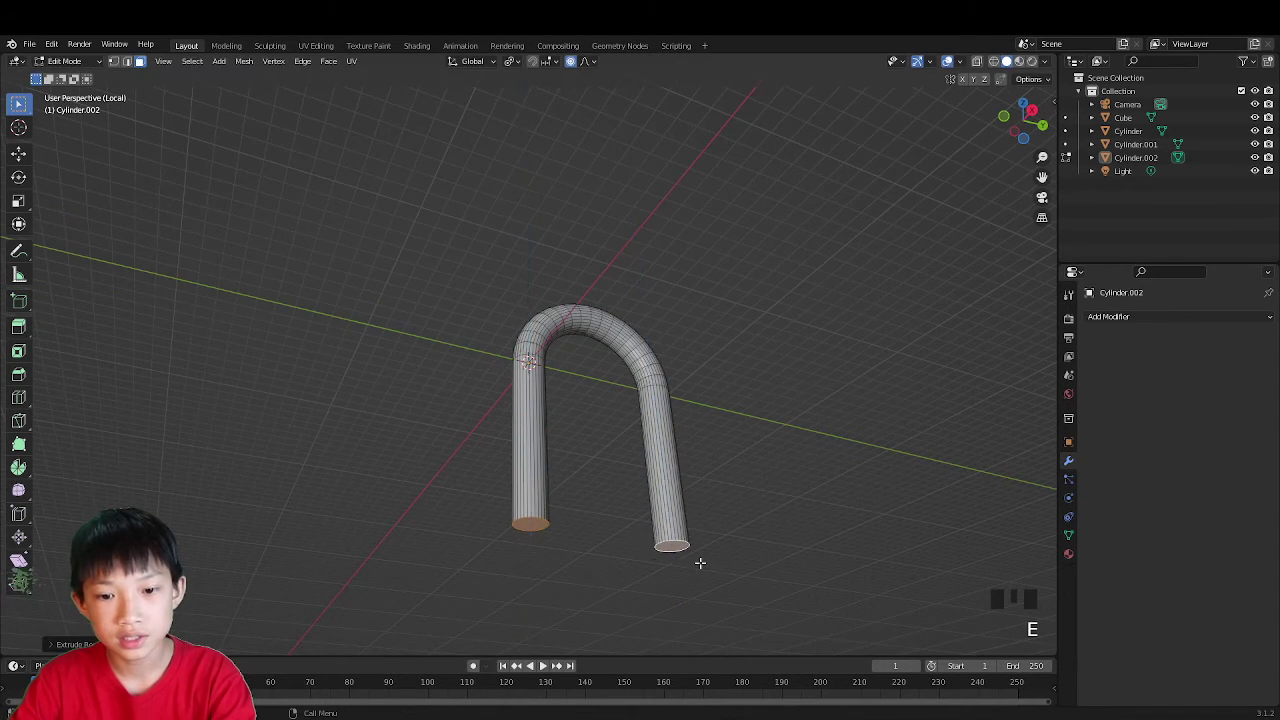
Step: Shorten the leg farther from the origin by raising its end face about 6.6 m along Z, turn off proportional editing, and return to Object Mode
click(672, 547)
key(g)
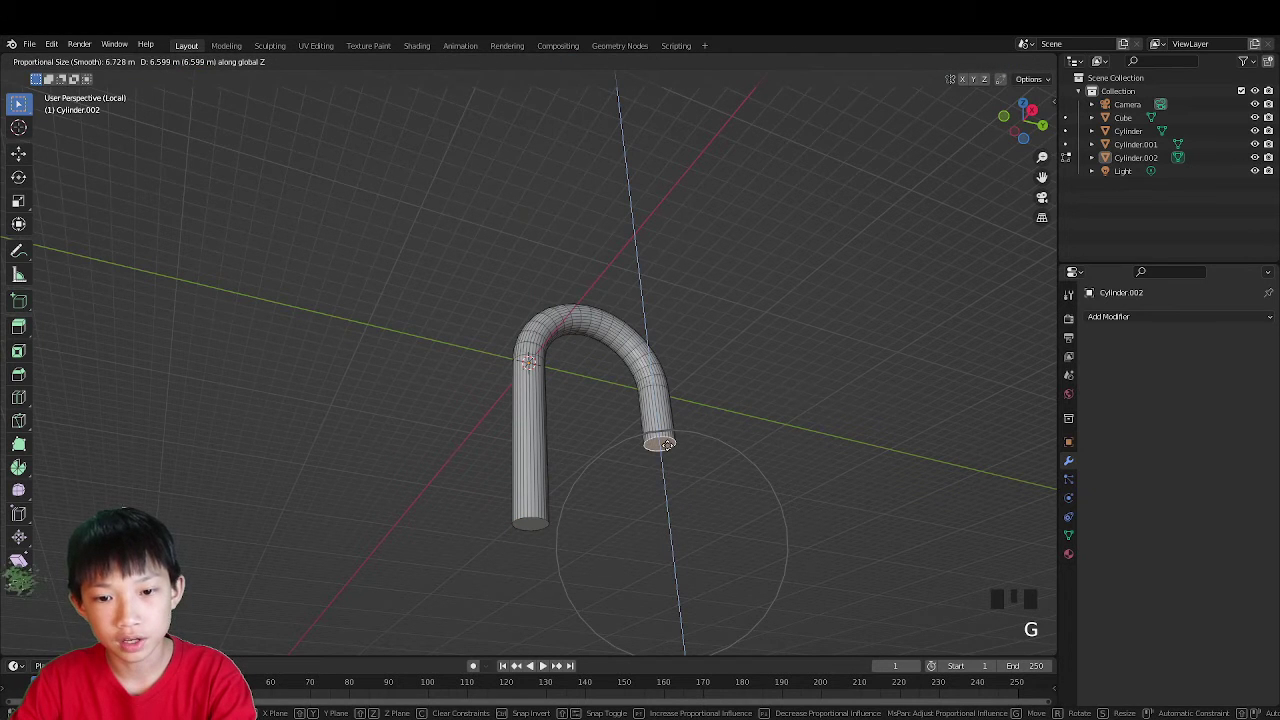
click(667, 445)
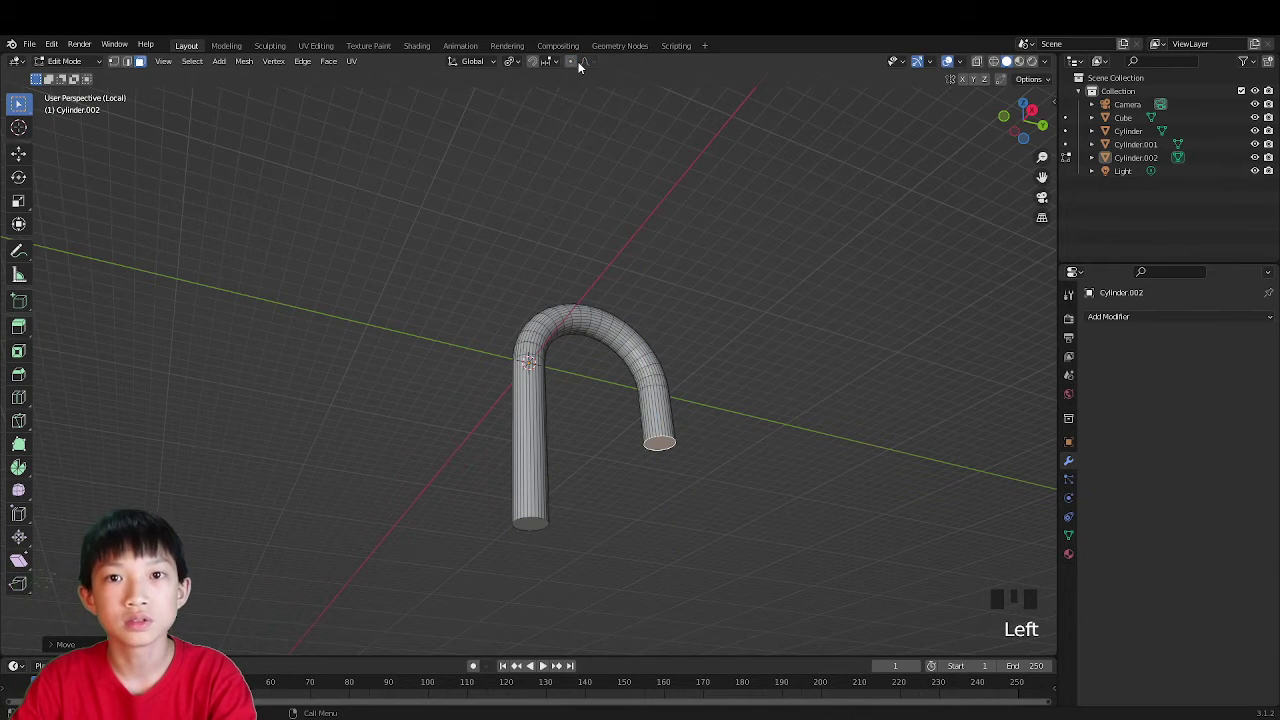
middle_drag(647, 244, 674, 346)
key(Tab)
Step: Shade the hook-shaped tube smooth and leave local view to bring back the rest of the scene
scroll(668, 335, down, 3)
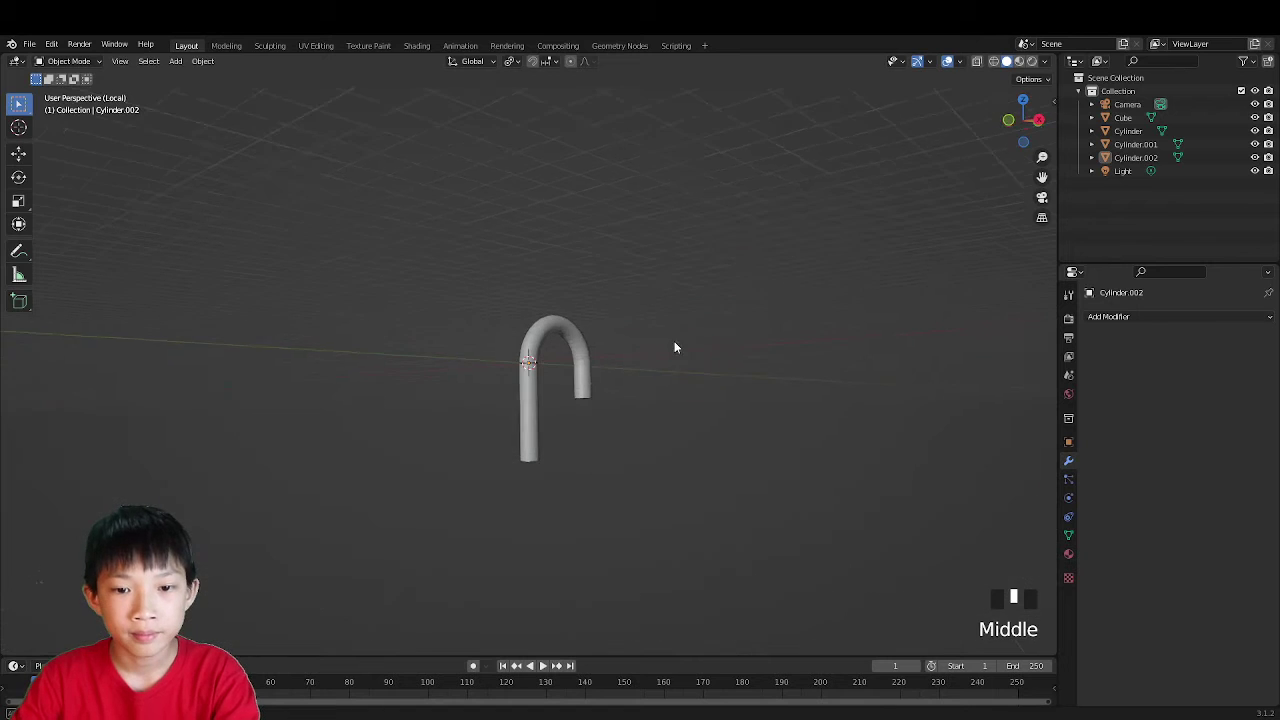
scroll(600, 373, up, 2)
scroll(600, 373, up, 1)
click(543, 360)
right_click(541, 354)
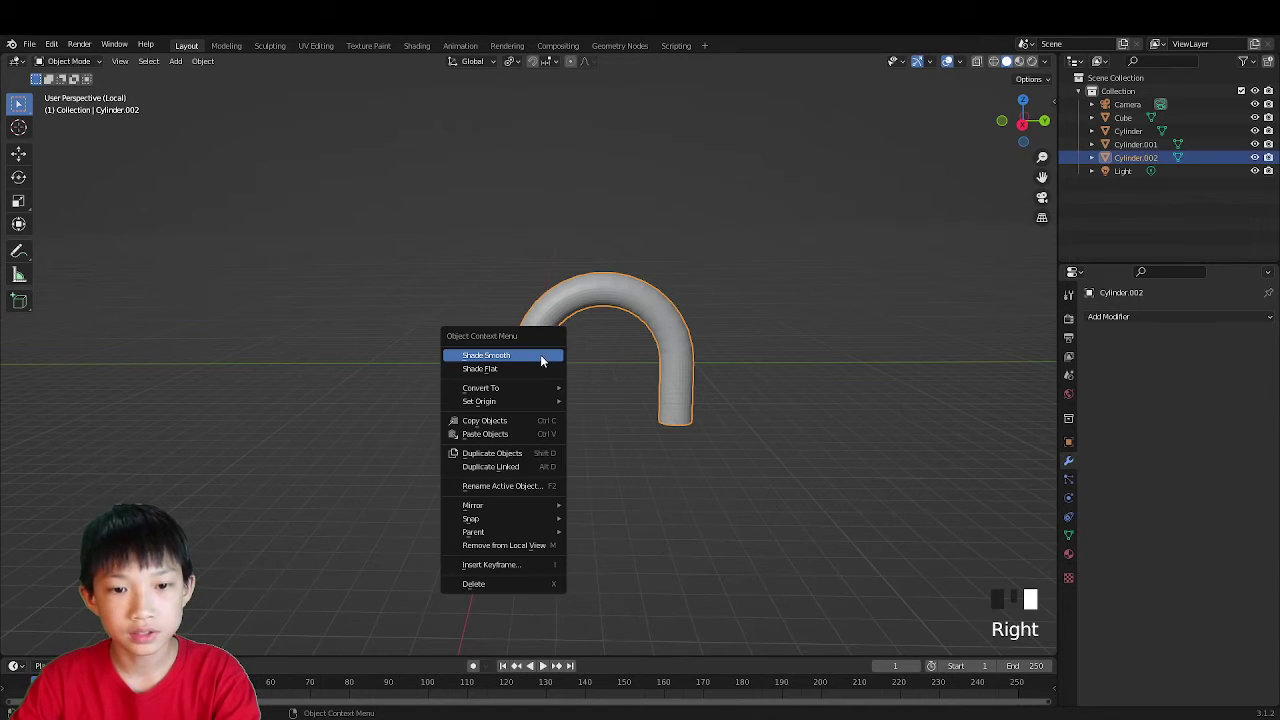
key(slash)
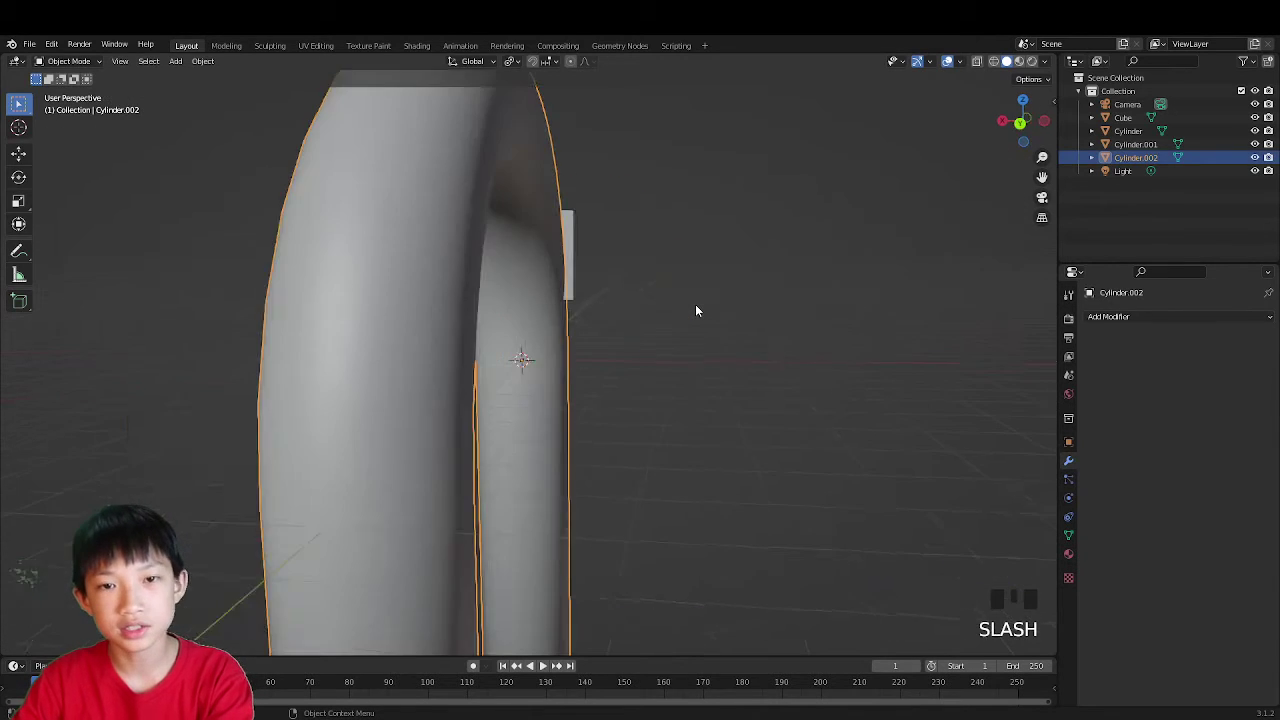
Step: Scale the hook-shaped tube down uniformly to a size closer to that of the lock block
middle_drag(697, 311, 874, 349)
scroll(822, 283, down, 1)
scroll(872, 350, up, 3)
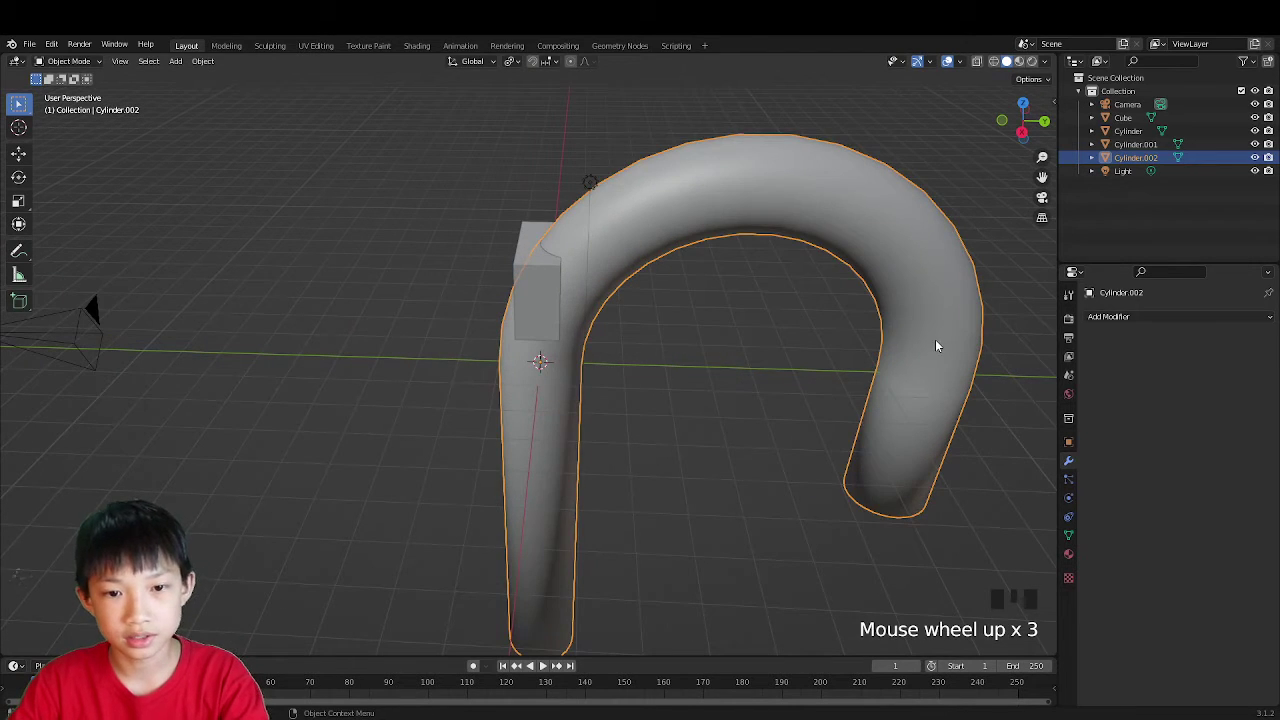
scroll(935, 346, down, 5)
scroll(680, 354, up, 5)
middle_drag(680, 354, 691, 280)
key(s)
click(575, 345)
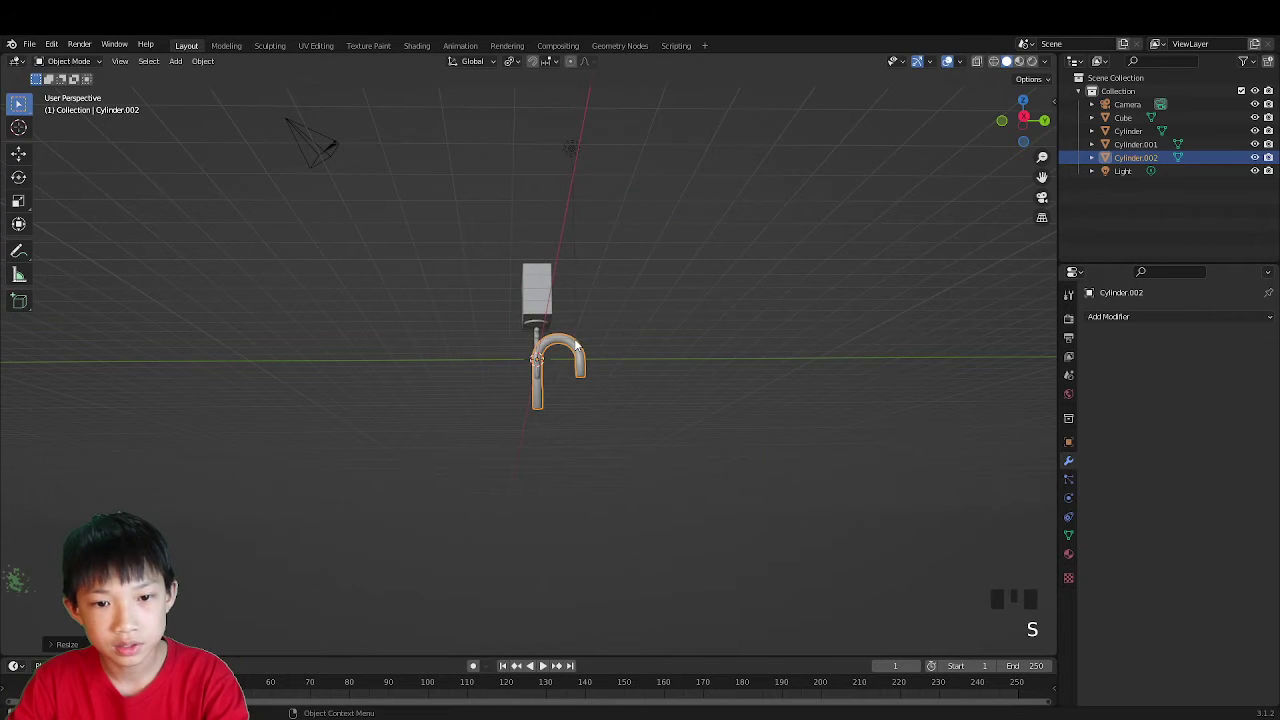
Step: Raise the hook-shaped tube's whole mesh about 2.5 m along Z in Edit Mode, putting its long leg's end at the object origin
middle_drag(575, 345, 590, 346)
scroll(588, 348, up, 8)
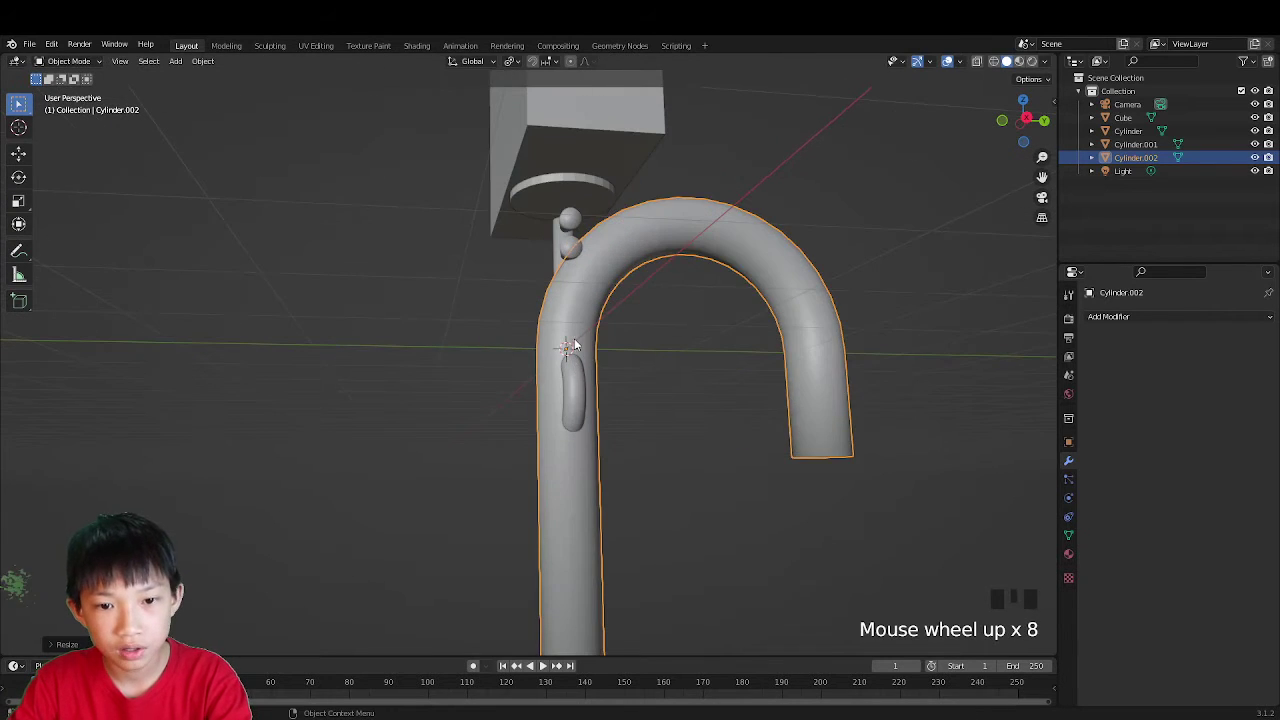
scroll(575, 345, down, 2)
key(g)
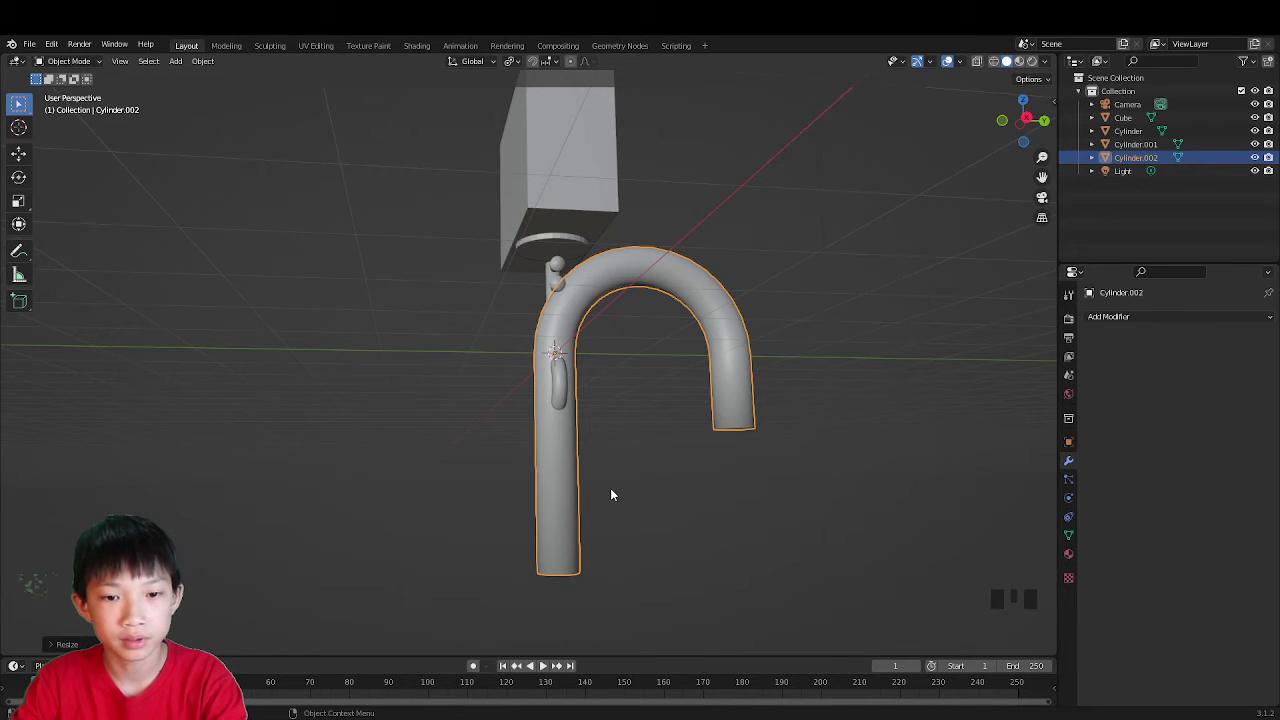
middle_drag(611, 491, 650, 470)
key(Tab)
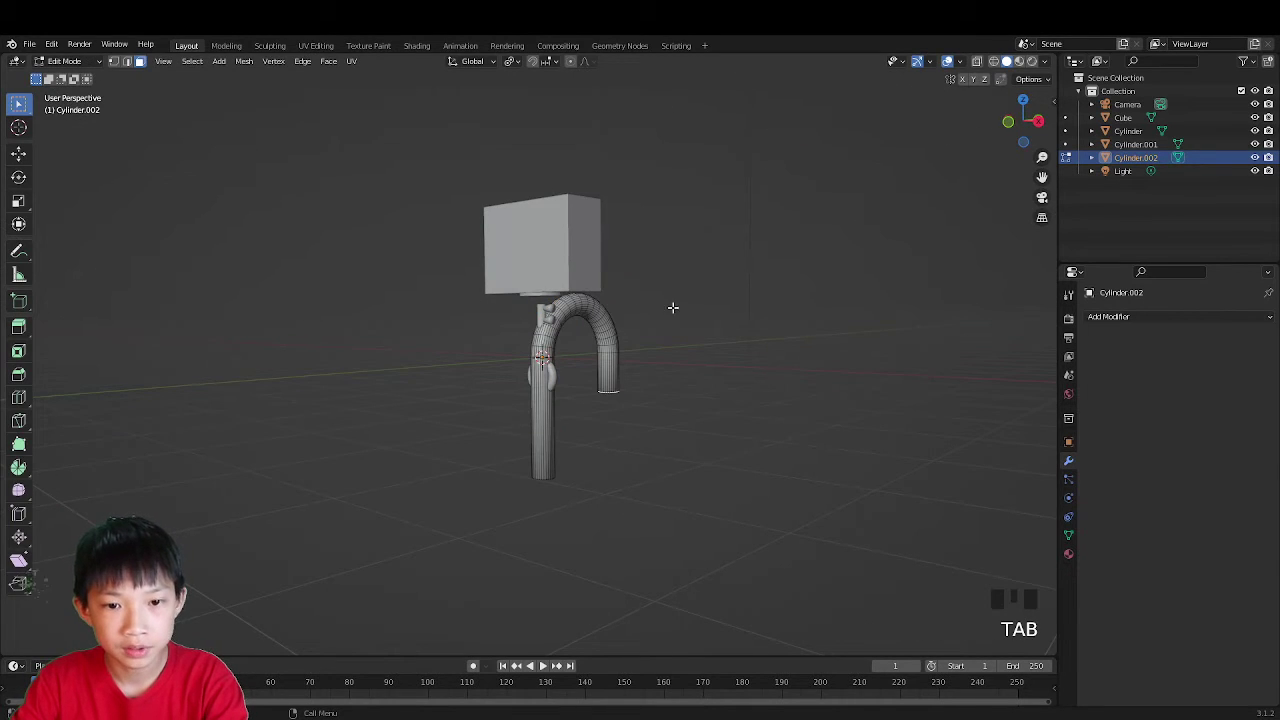
key(a)
scroll(607, 351, up, 7)
key(g)
key(z)
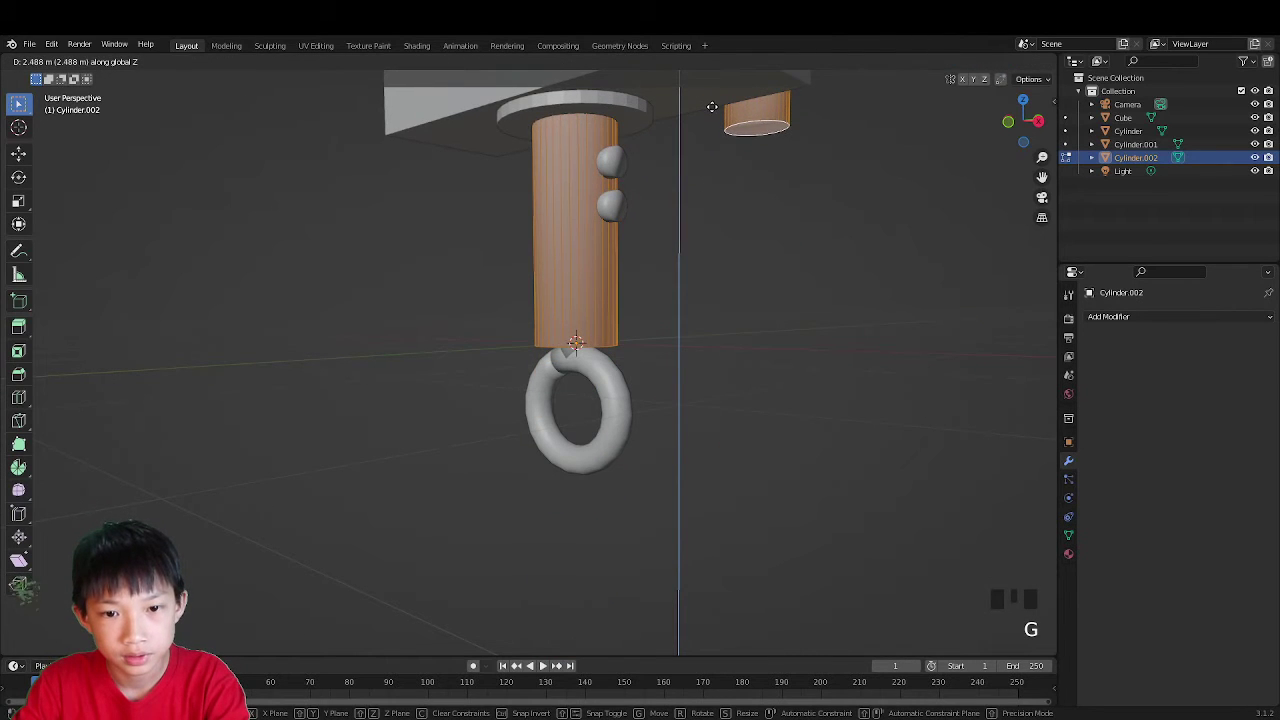
click(712, 106)
middle_drag(700, 189, 741, 306)
key(Tab)
Step: Scale the hook-shaped tube down slightly to better match the lock block
scroll(726, 253, down, 3)
scroll(637, 346, up, 6)
key(g)
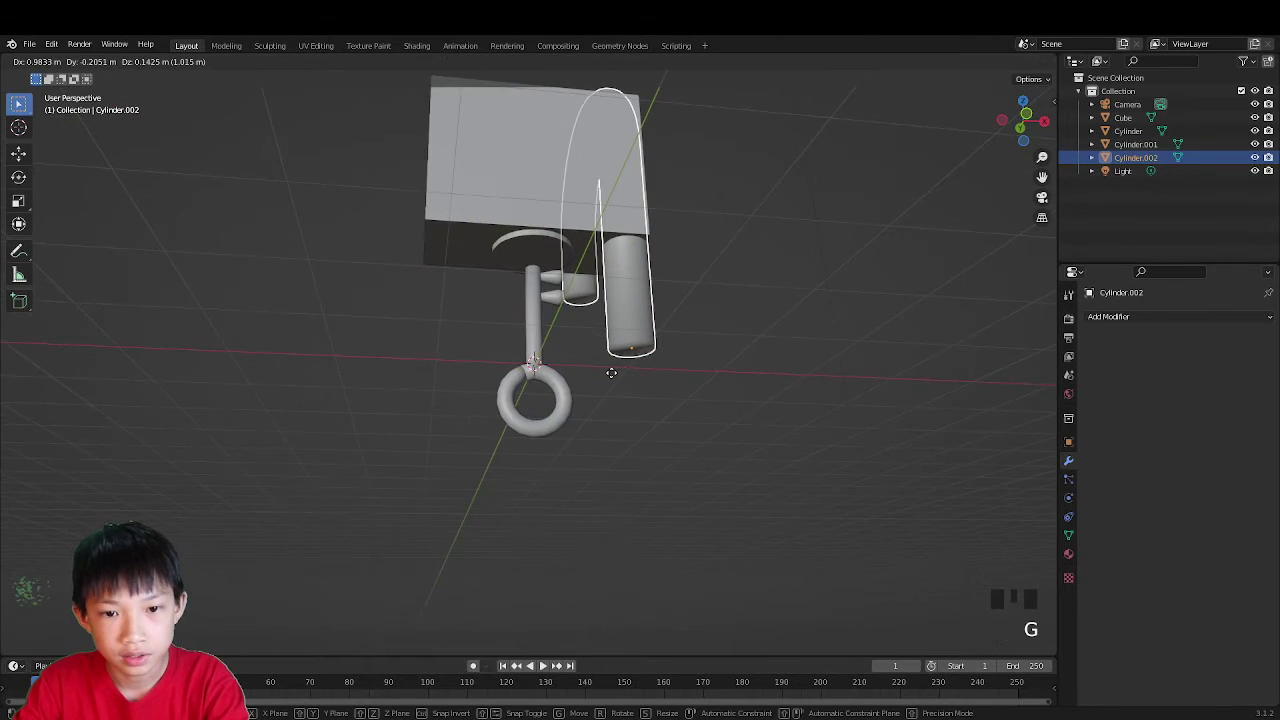
click(652, 337)
middle_drag(652, 337, 690, 369)
key(s)
click(652, 356)
Step: Rotate the shackle roughly in line with the block's long side, and turn it 180° about the Z axis
key(r)
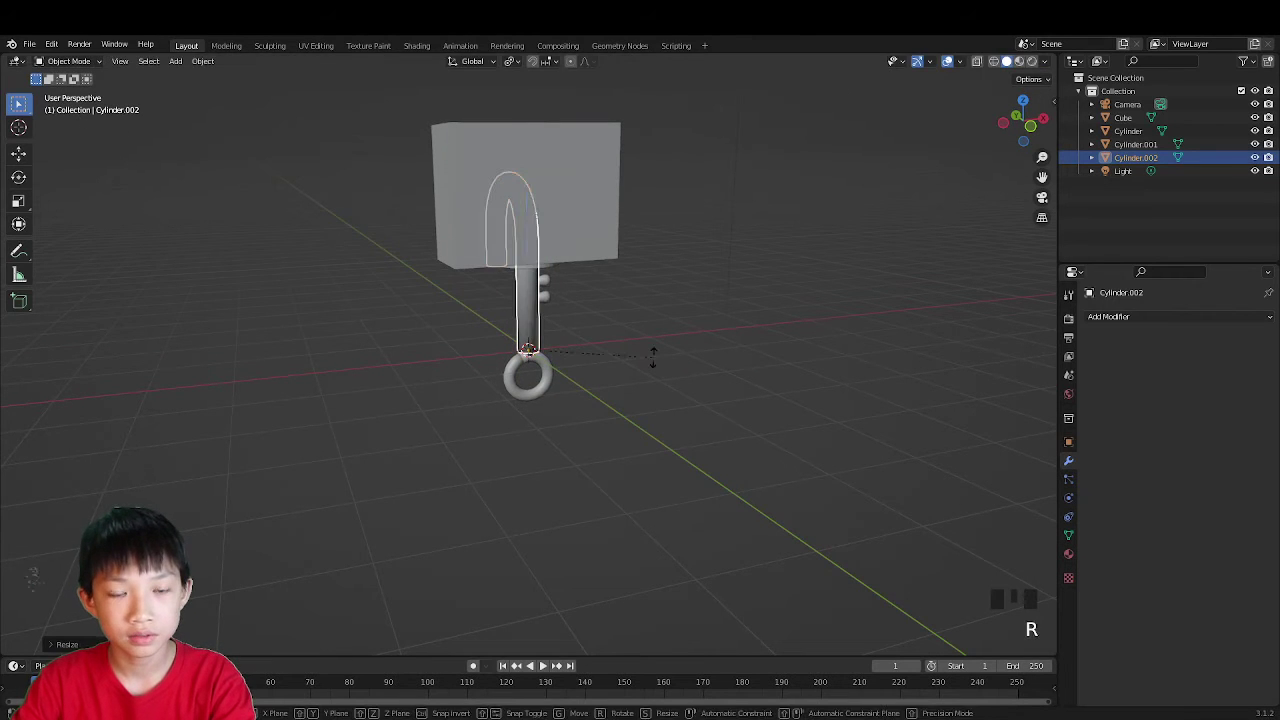
click(362, 164)
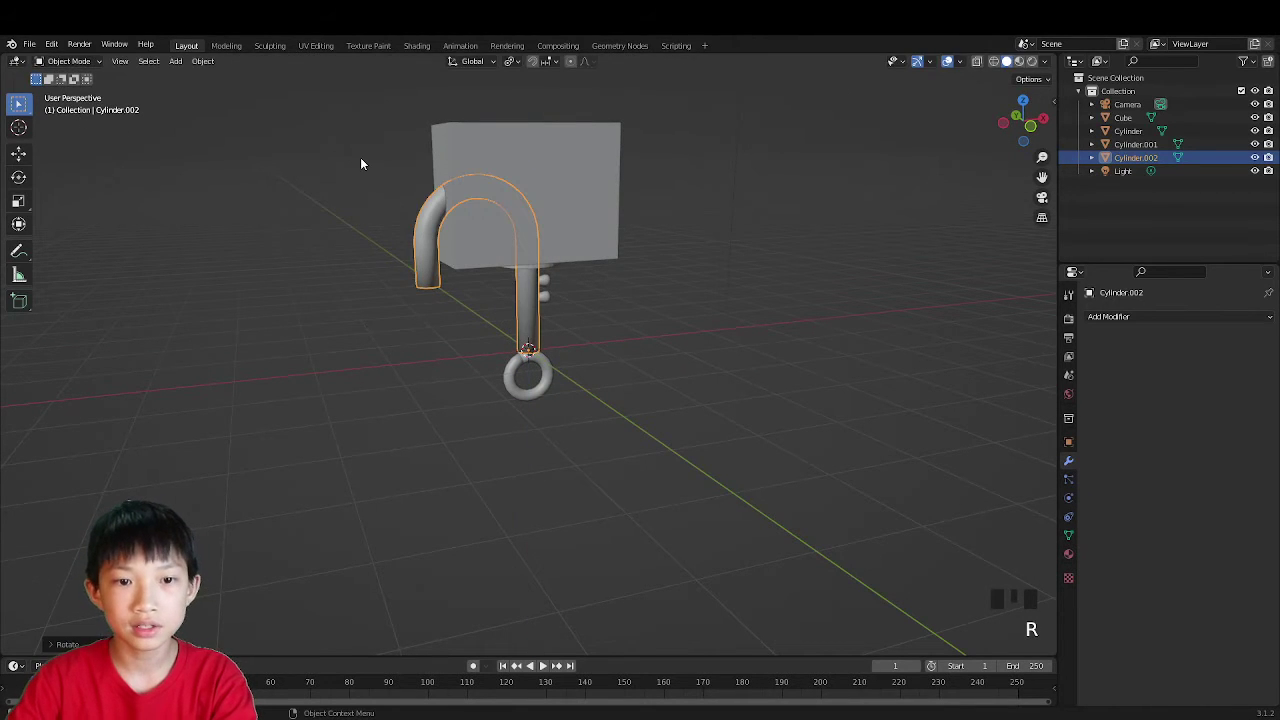
text(rz180)
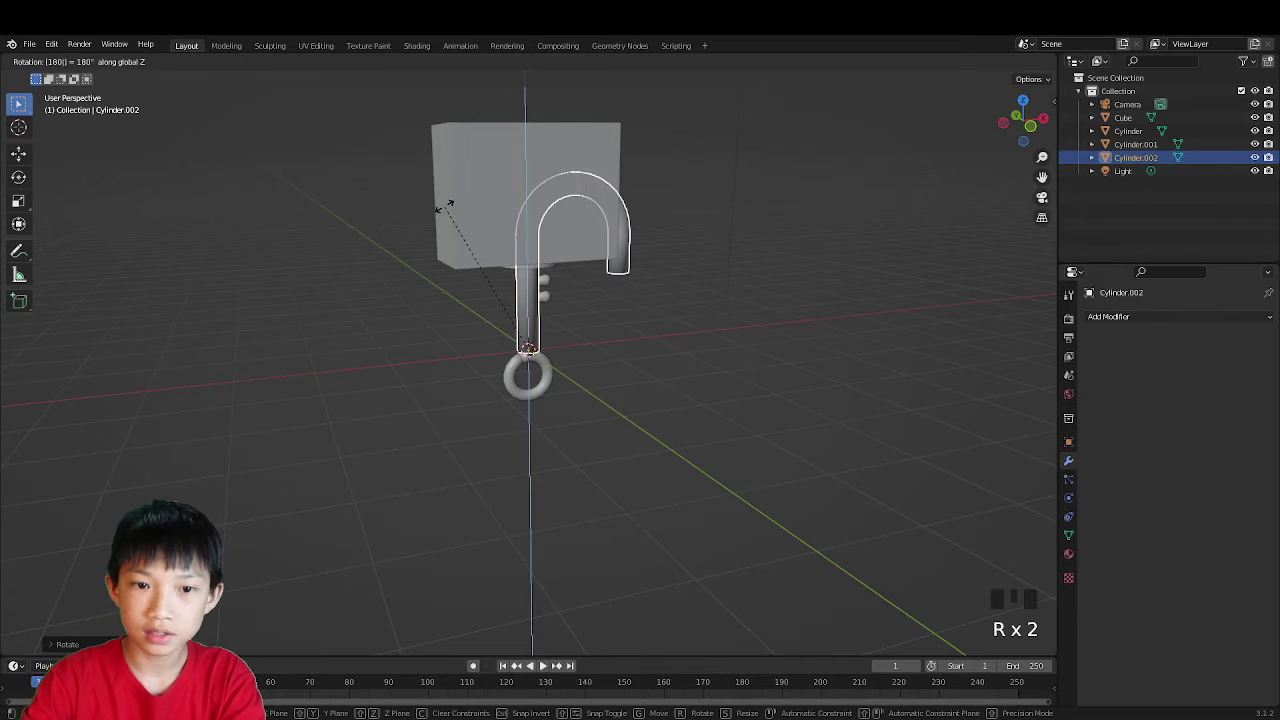
click(694, 312)
Step: Move the shackle up along Z and sideways so both legs sink into the top of the lock block
key(g)
key(g)
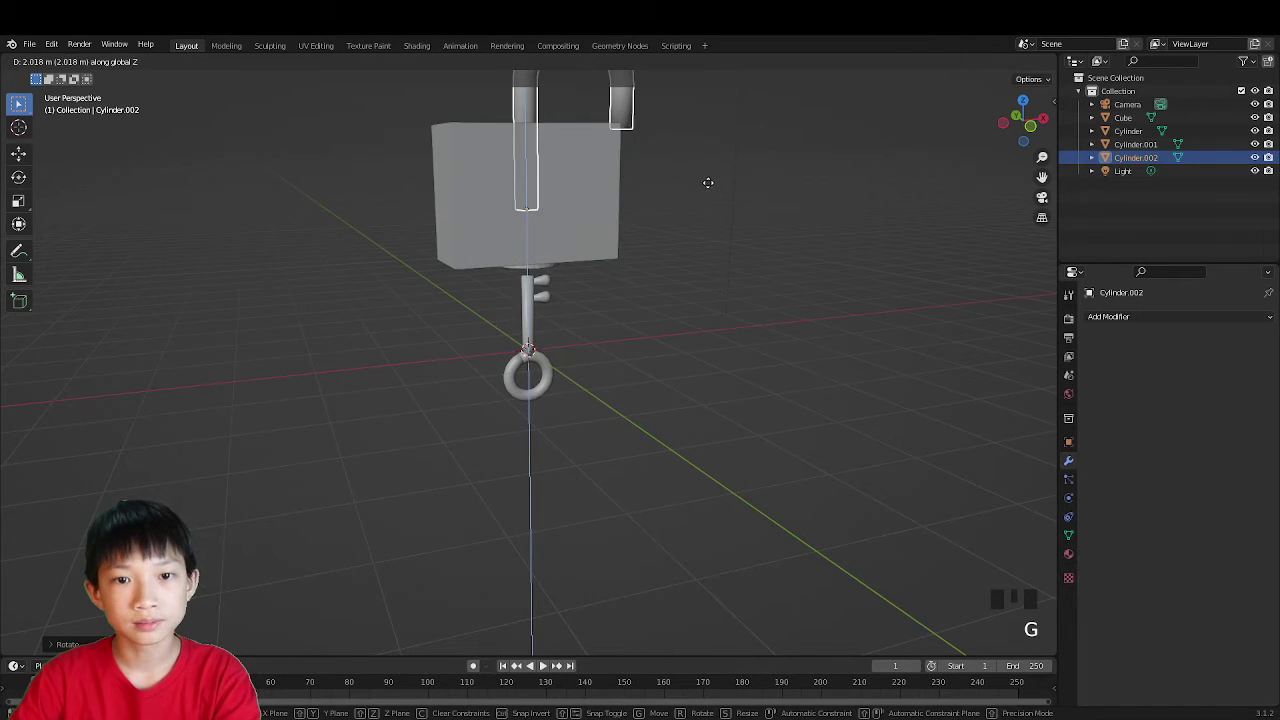
key(g)
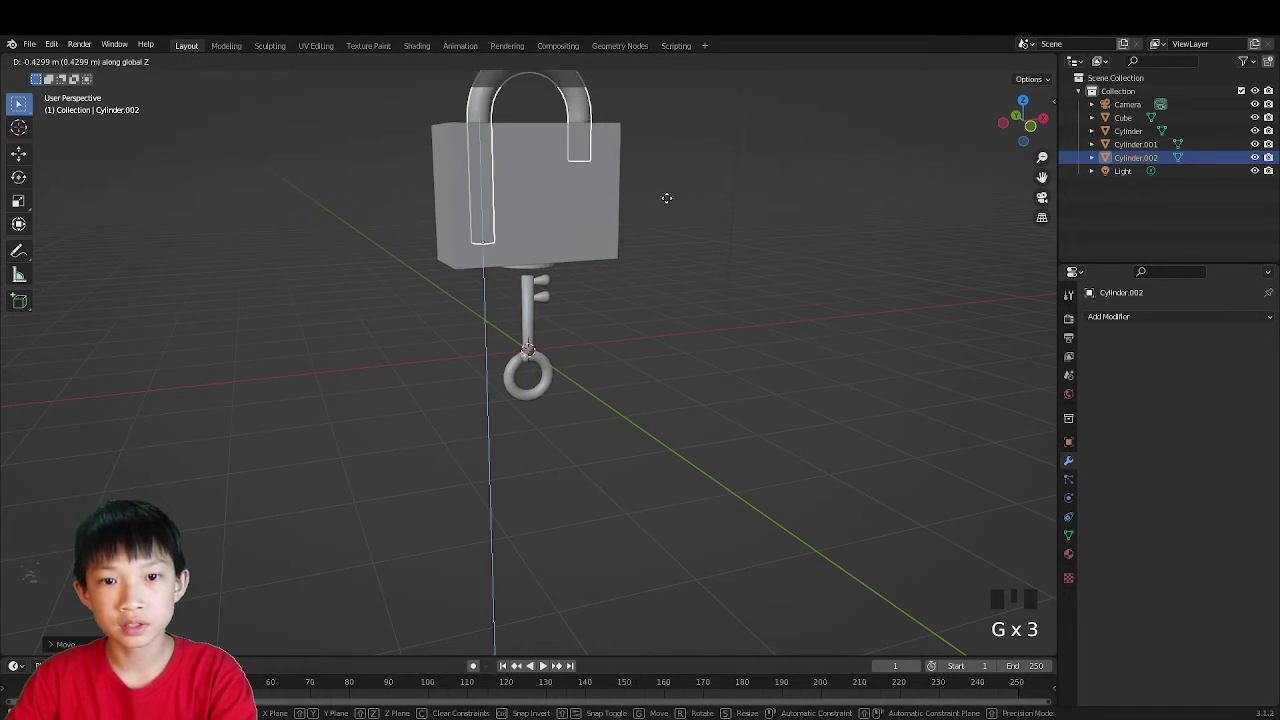
click(668, 217)
click(670, 214)
mouse_move(690, 177)
middle_down()
mouse_move(607, 161)
mouse_move(650, 221)
mouse_move(730, 225)
mouse_move(763, 303)
mouse_move(634, 277)
mouse_move(689, 191)
middle_up()
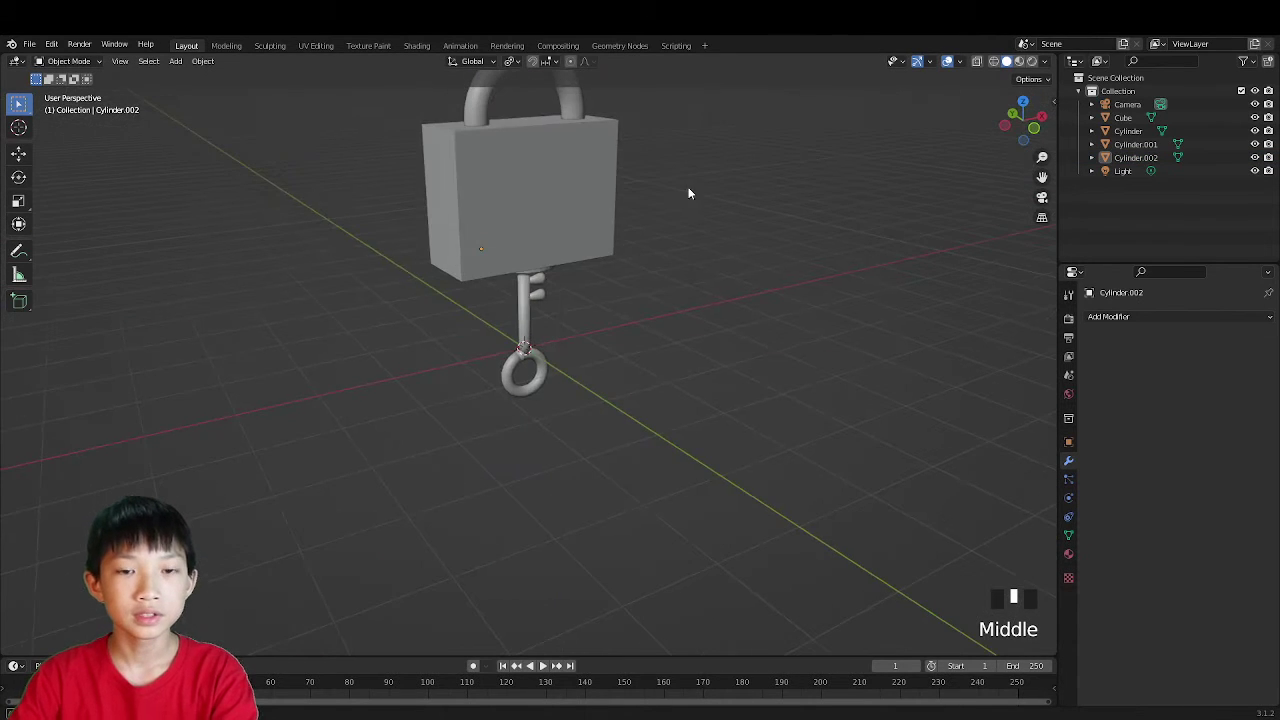
Step: Give all edges of the lock block a narrow single-segment bevel in Edit Mode and return to Object Mode
click(601, 197)
key(g)
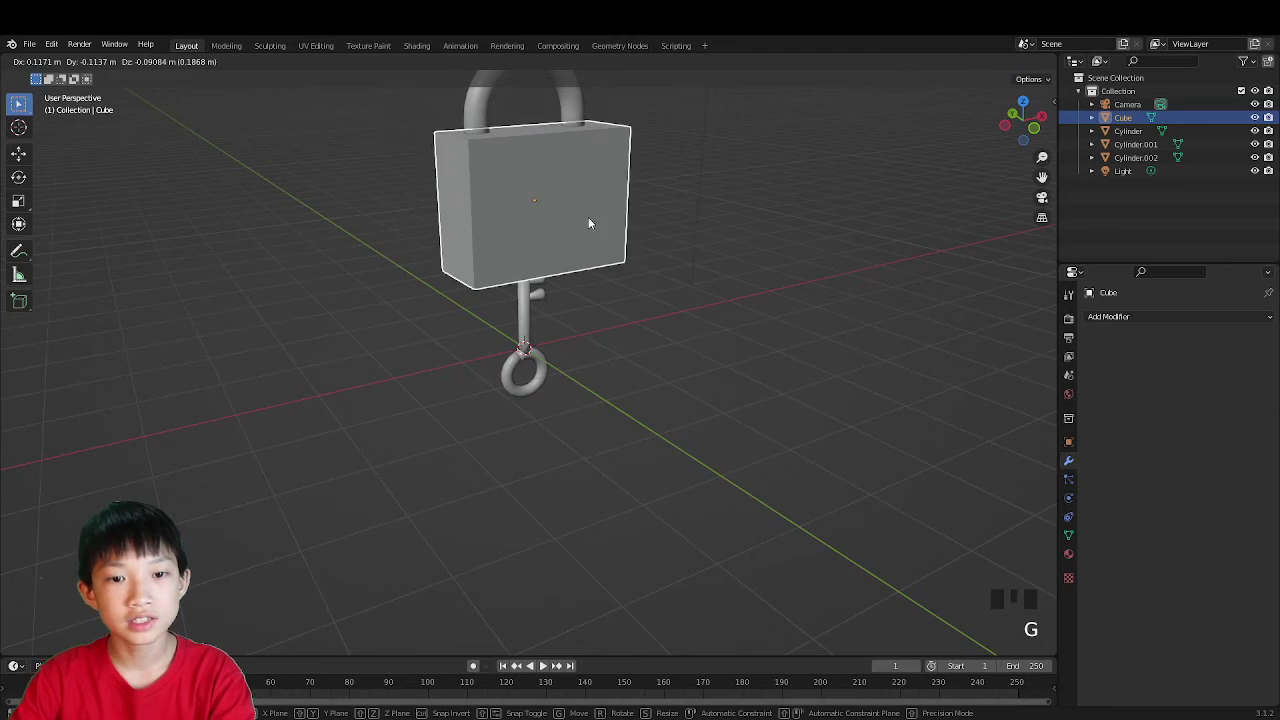
middle_drag(588, 217, 439, 193)
scroll(507, 200, up, 3)
key(Tab)
key(Tab)
key(Tab)
key(ctrl+b)
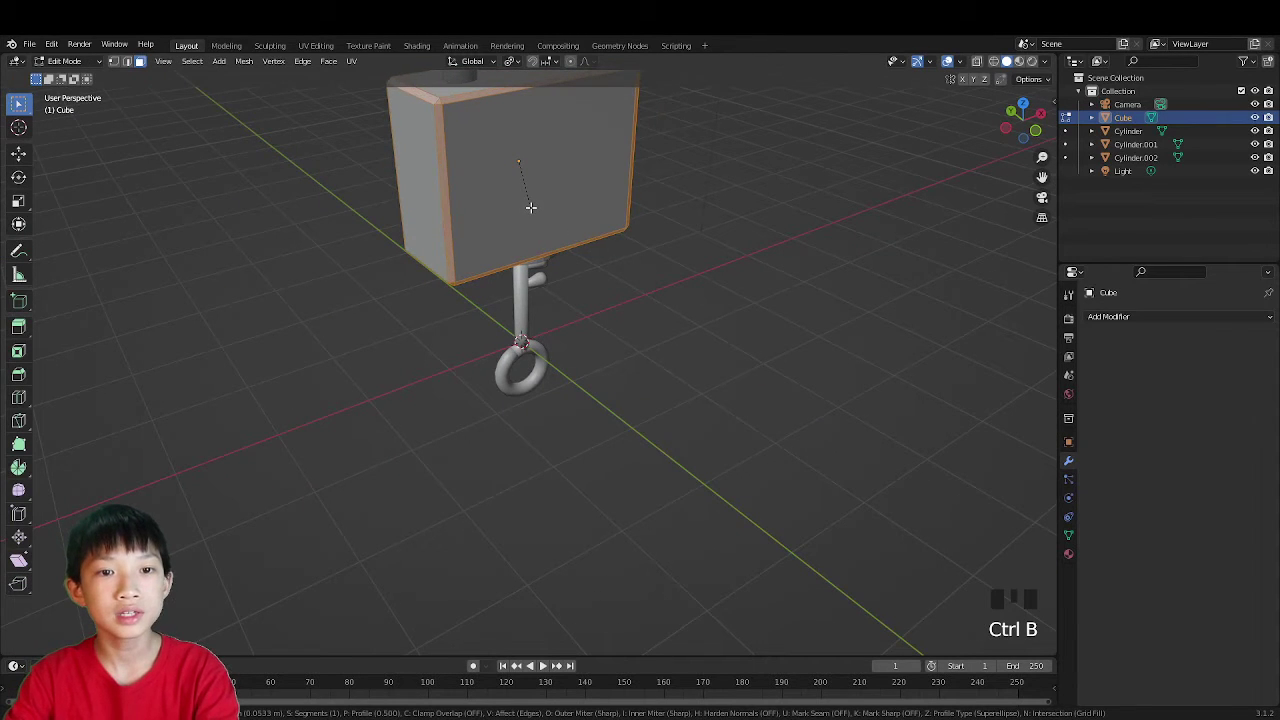
click(531, 203)
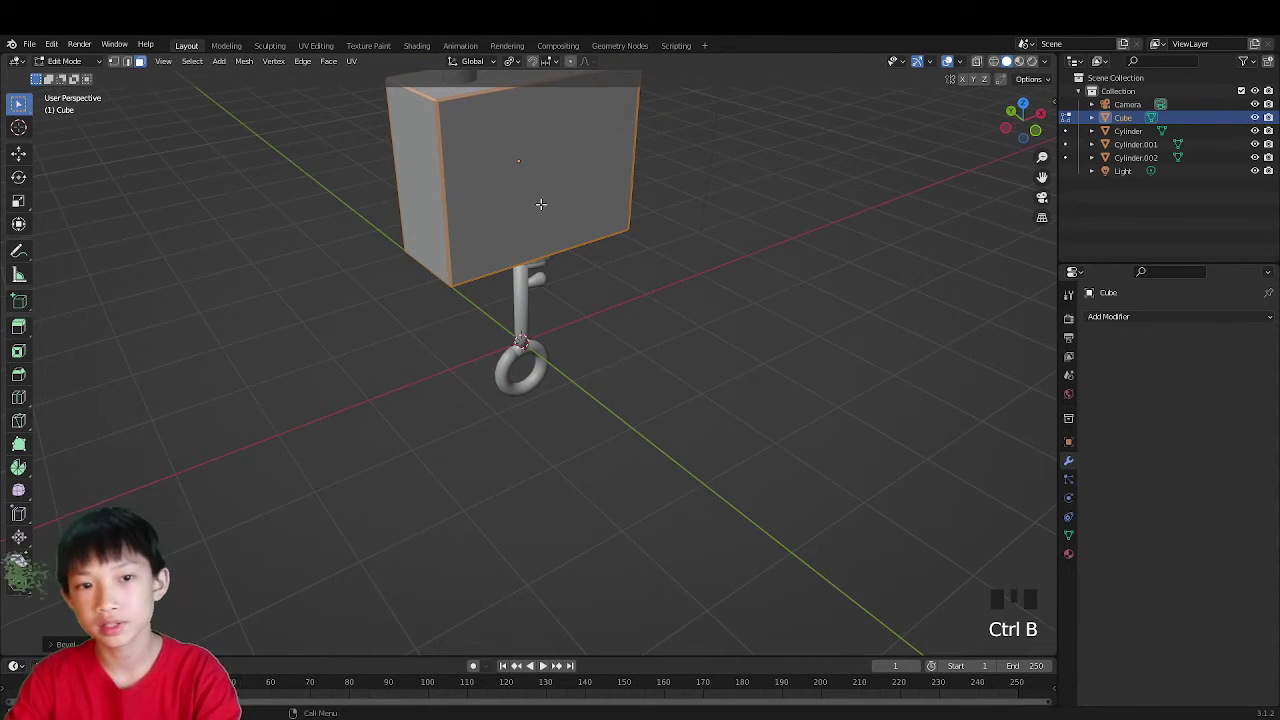
middle_drag(537, 206, 586, 291)
key(Tab)
scroll(605, 175, down, 2)
Step: Select the shackle and raise it about 0.24 m along Z, keeping both leg ends inside the block
click(570, 125)
scroll(565, 135, up, 3)
key(g)
key(z)
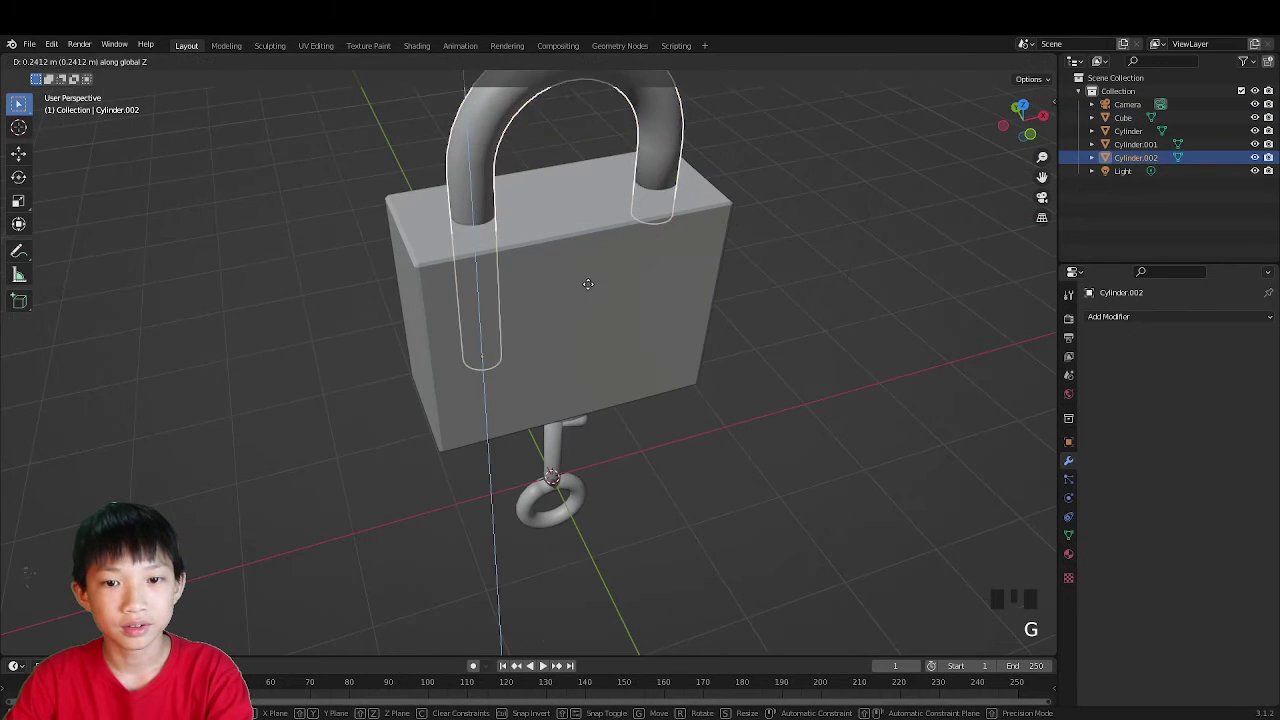
click(591, 262)
key(g)
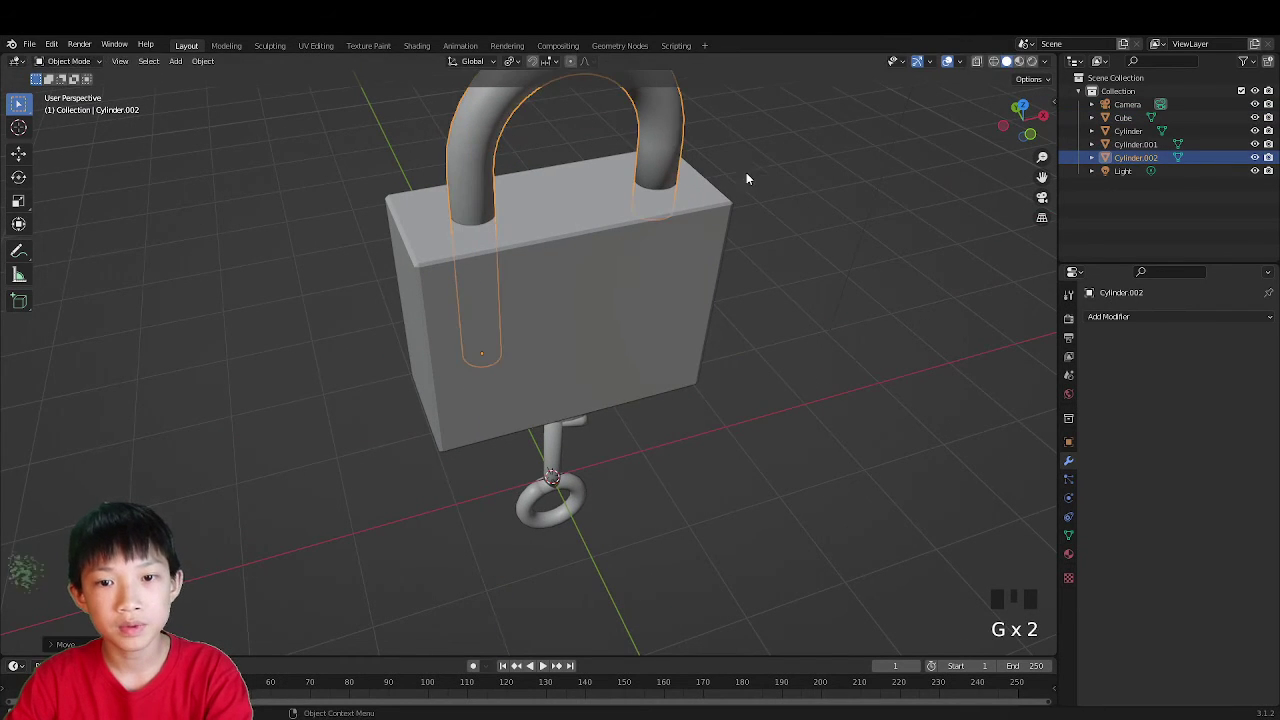
click(703, 170)
key(g)
click(677, 158)
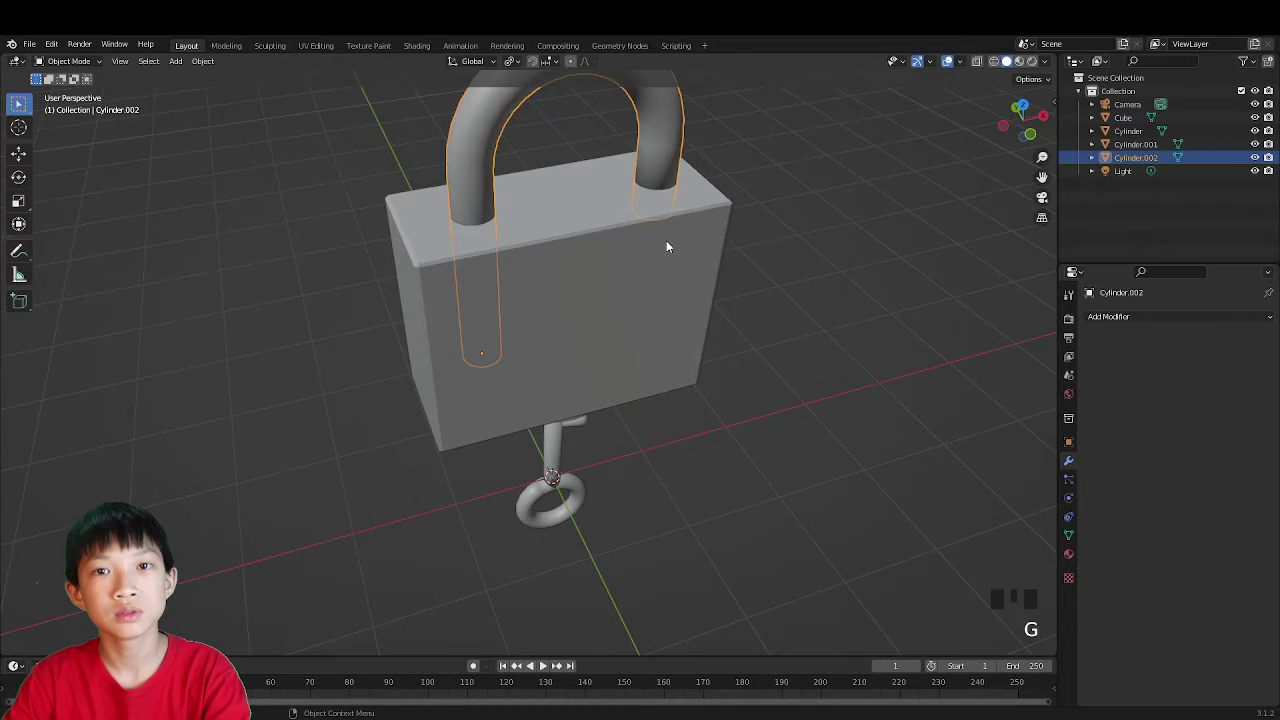
Step: Lift the shackle until its short leg clears the block, and lower it along Z to seat both ends inside again
scroll(690, 280, down, 3)
key(g)
click(729, 312)
scroll(578, 220, up, 3)
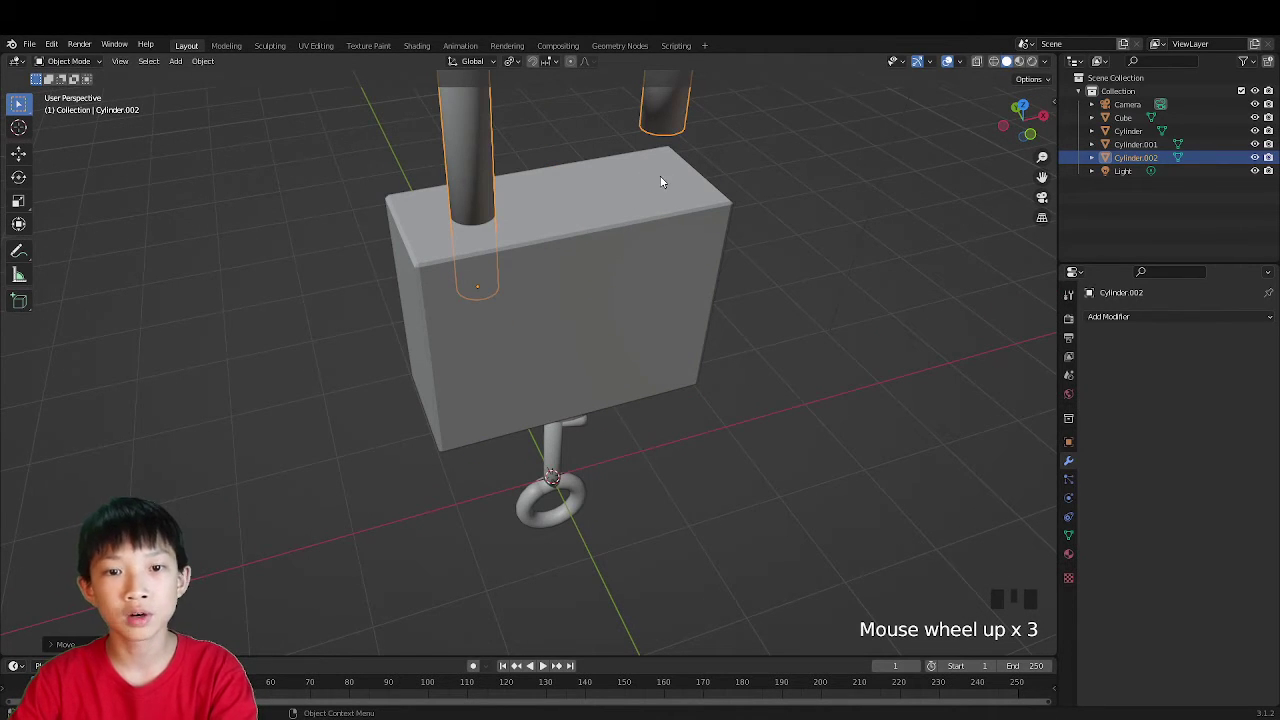
key(g)
key(z)
click(657, 234)
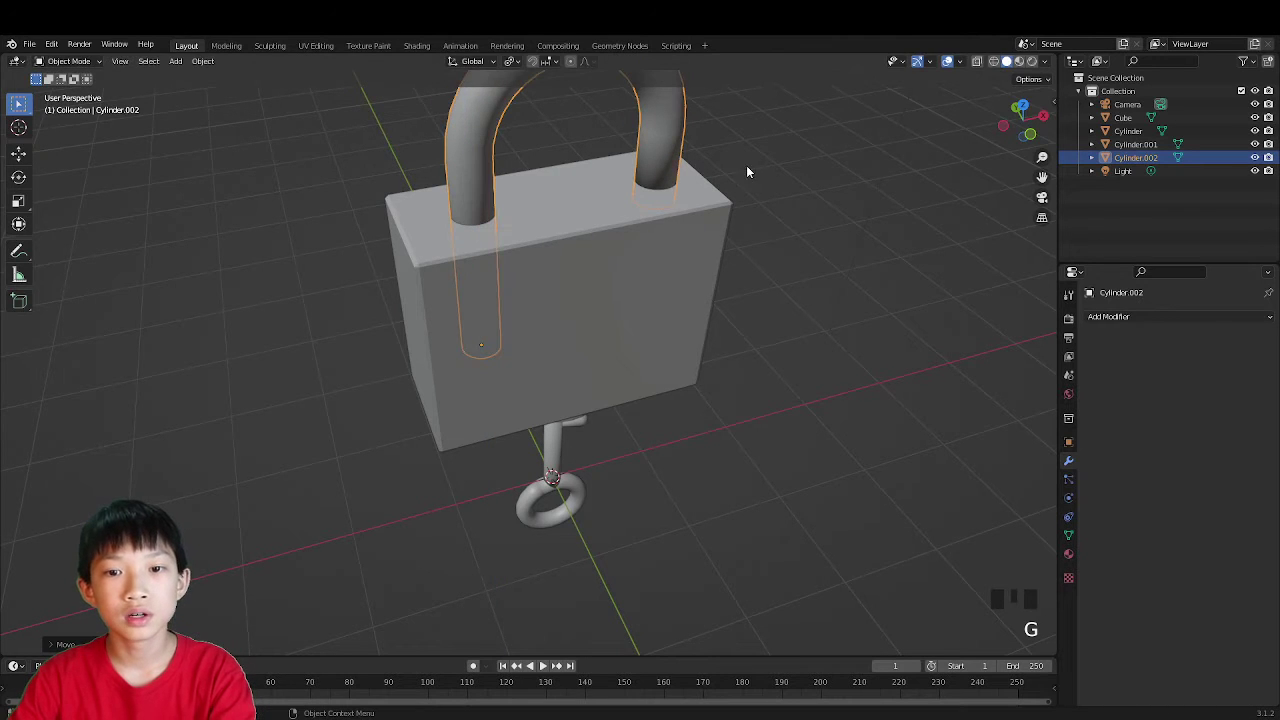
Step: Add a Boolean modifier set to Difference on the lock block, use the shackle as the cutting object, and apply it
click(670, 224)
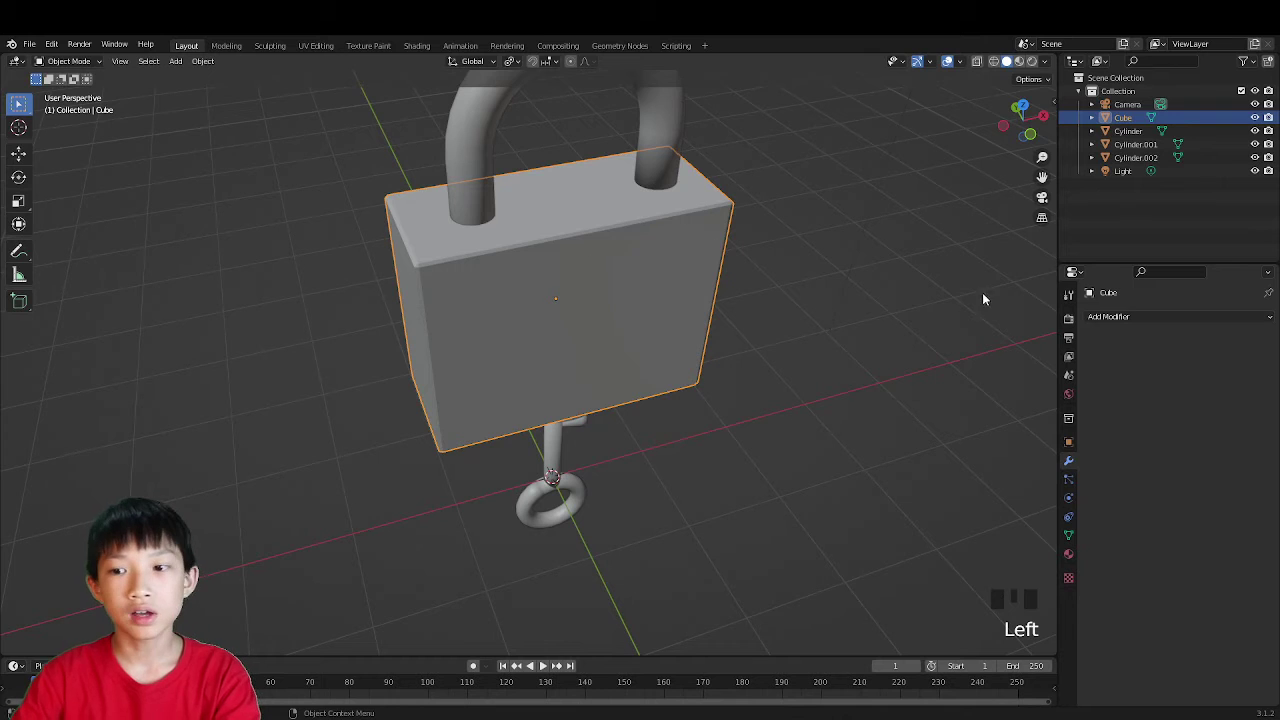
click(1118, 318)
click(1036, 386)
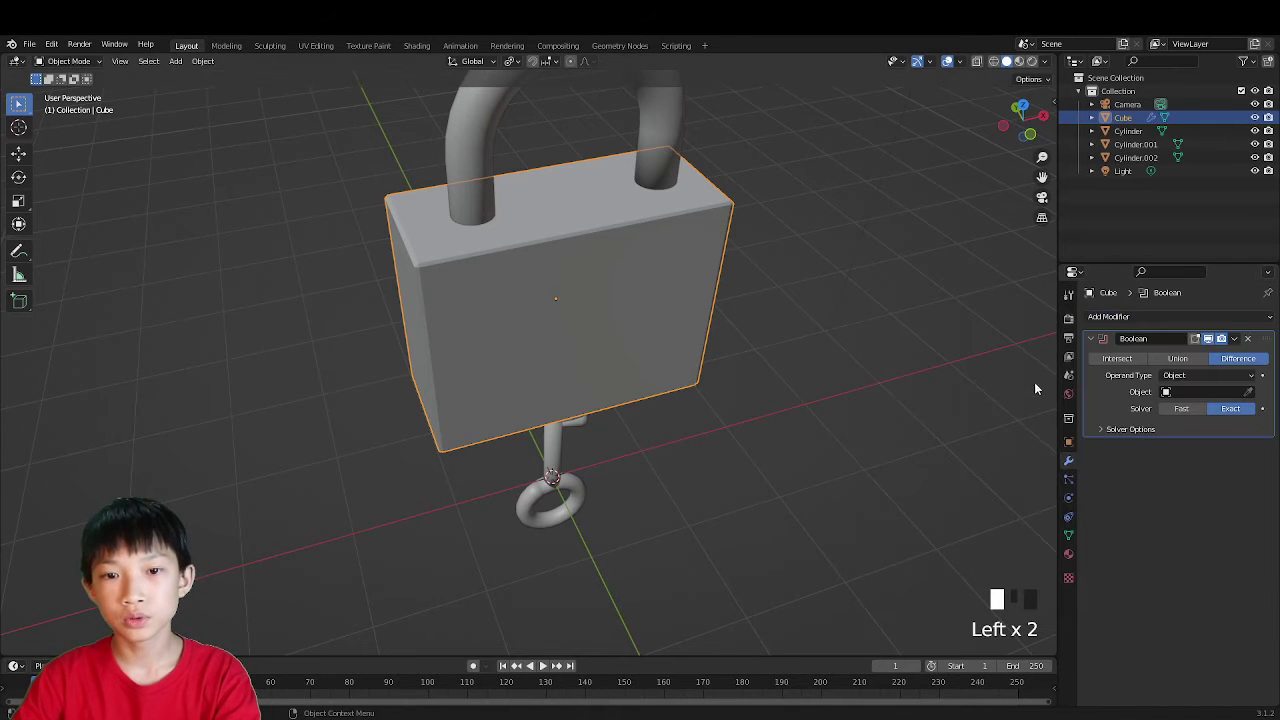
click(1248, 393)
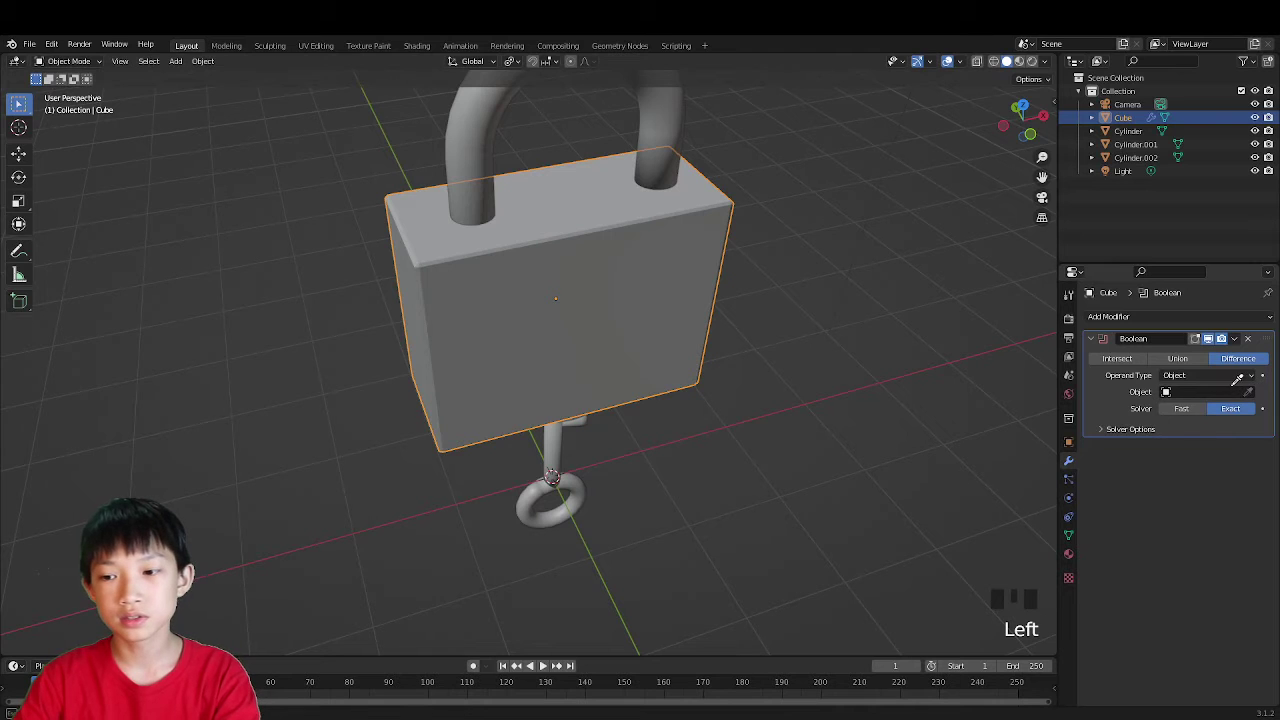
click(676, 122)
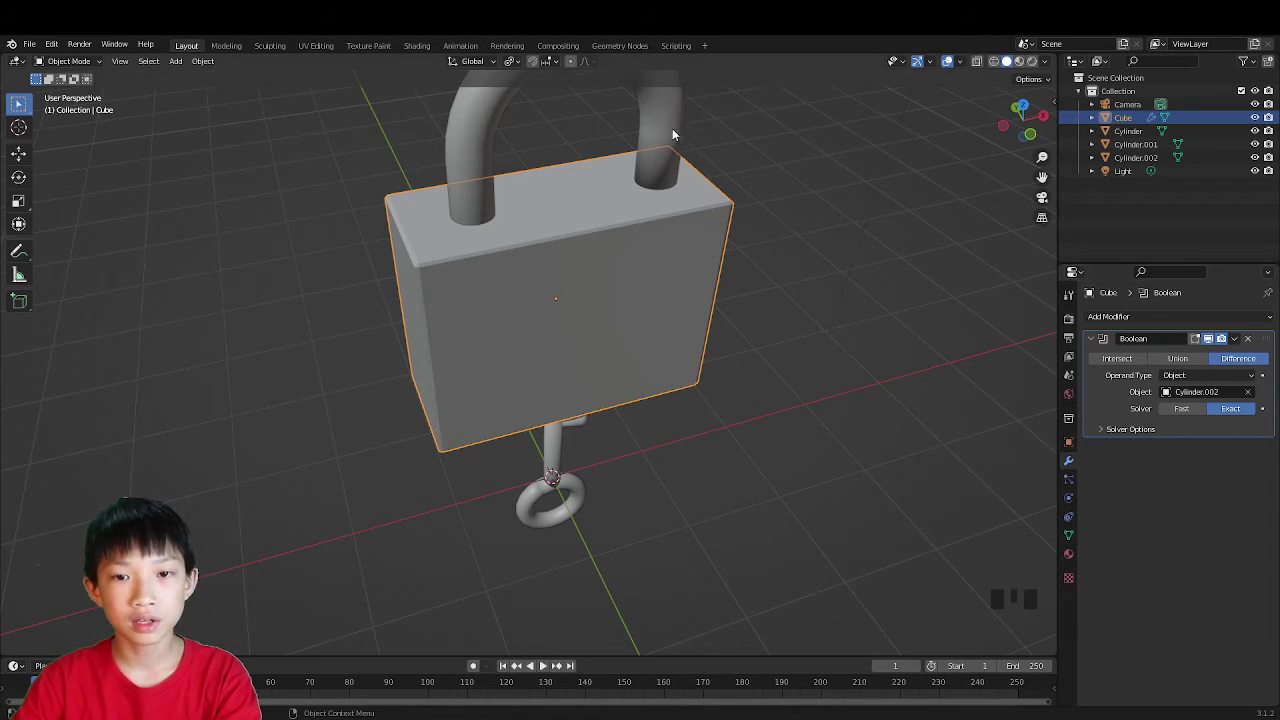
click(1235, 339)
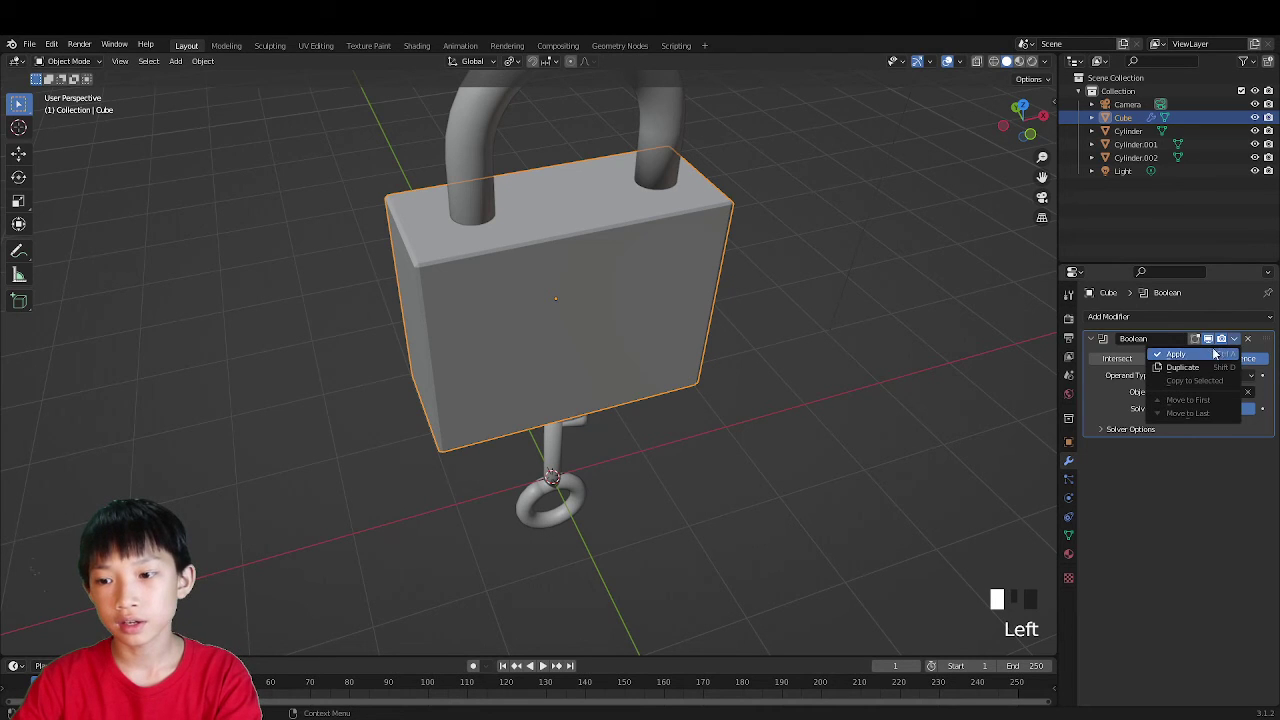
click(1155, 346)
Step: Check the block's mesh in Edit Mode, hide the shackle to inspect the holes in the block's top, and bring the shackle back
key(Tab)
key(Tab)
key(Tab)
key(Tab)
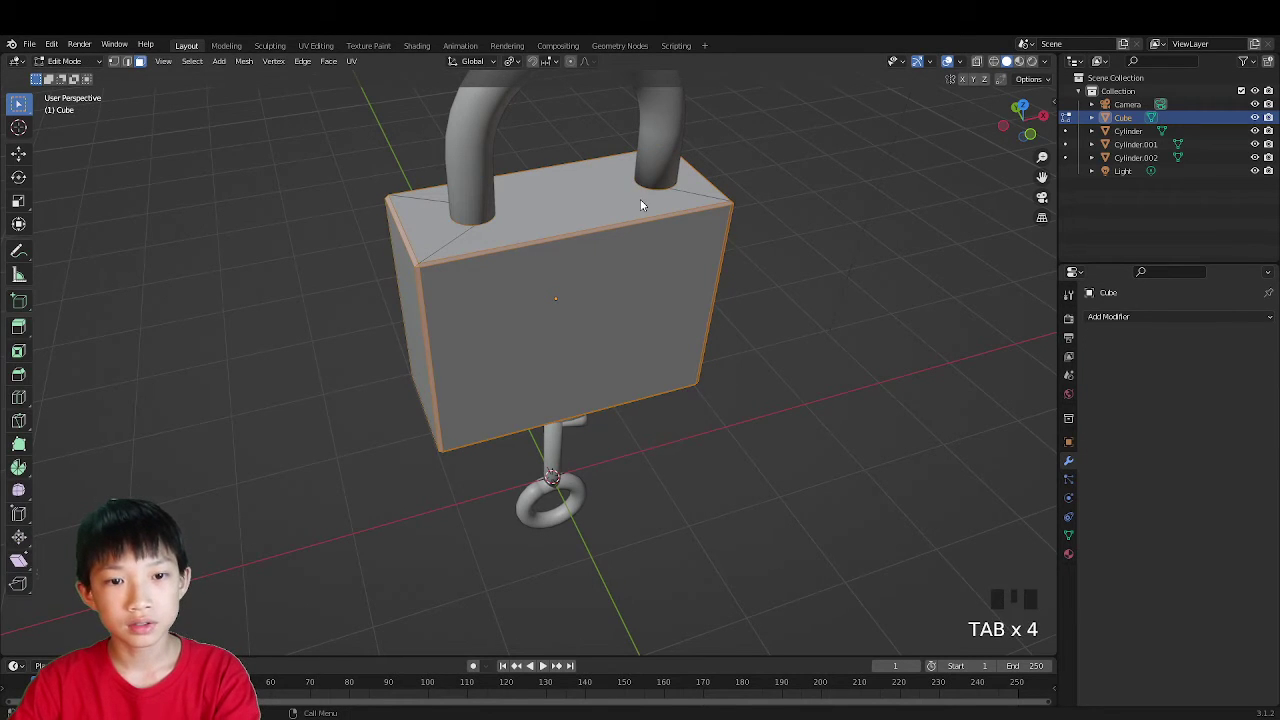
click(472, 152)
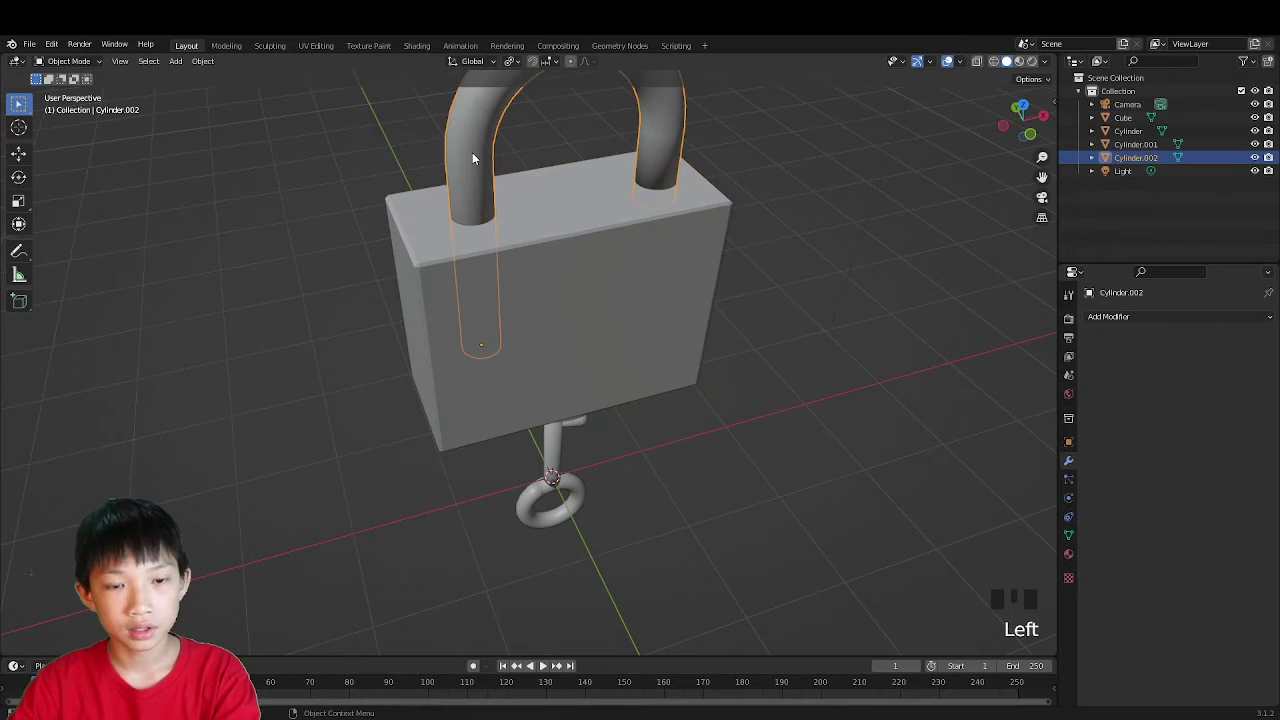
key(h)
scroll(469, 162, up, 2)
middle_drag(469, 168, 514, 228)
key(Tab)
key(Tab)
key(Tab)
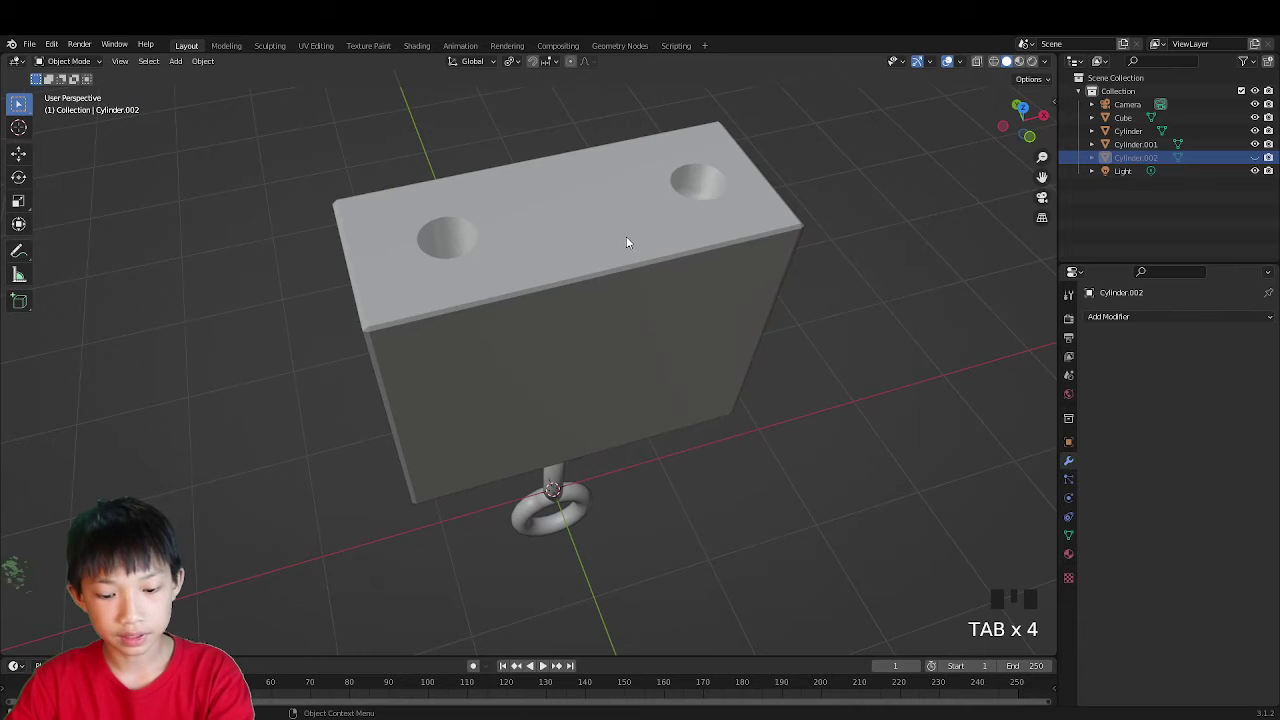
middle_drag(611, 202, 735, 238)
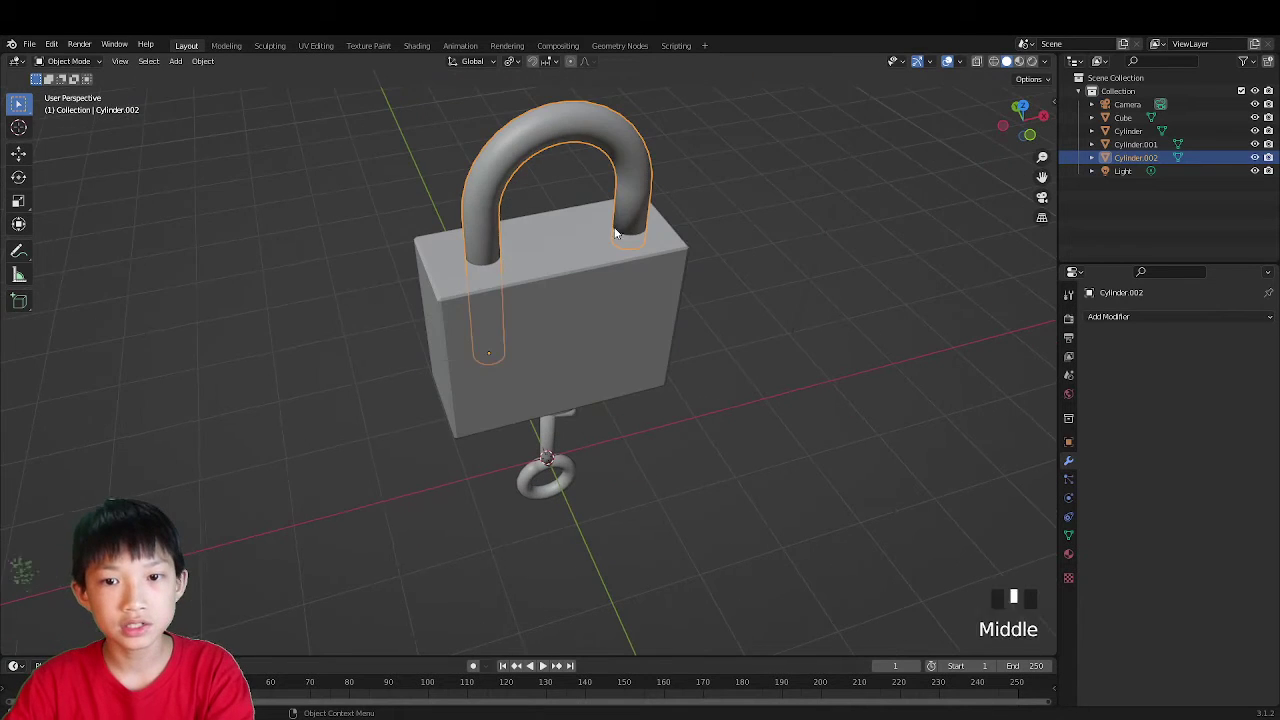
click(740, 240)
Step: Try smooth shading on the lock block and switch it back to flat shading
click(601, 293)
right_drag(601, 293, 601, 289)
middle_drag(591, 272, 546, 290)
scroll(649, 277, up, 3)
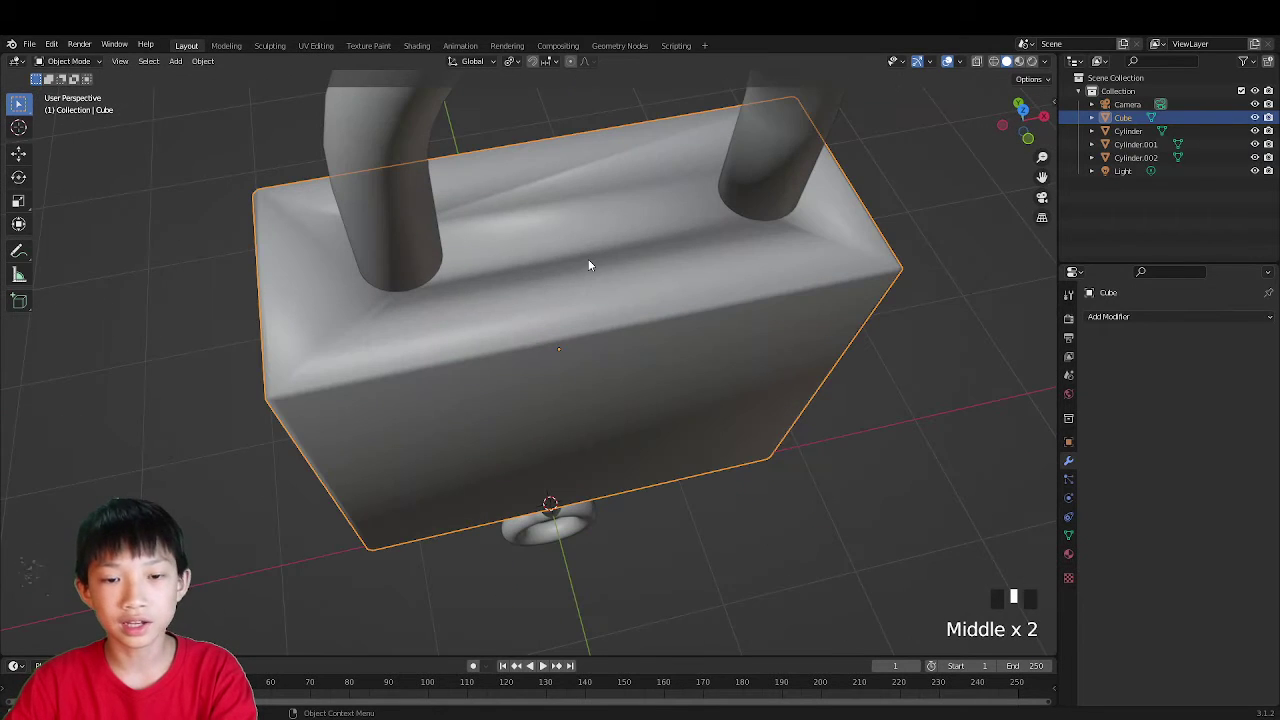
right_click(588, 261)
click(579, 270)
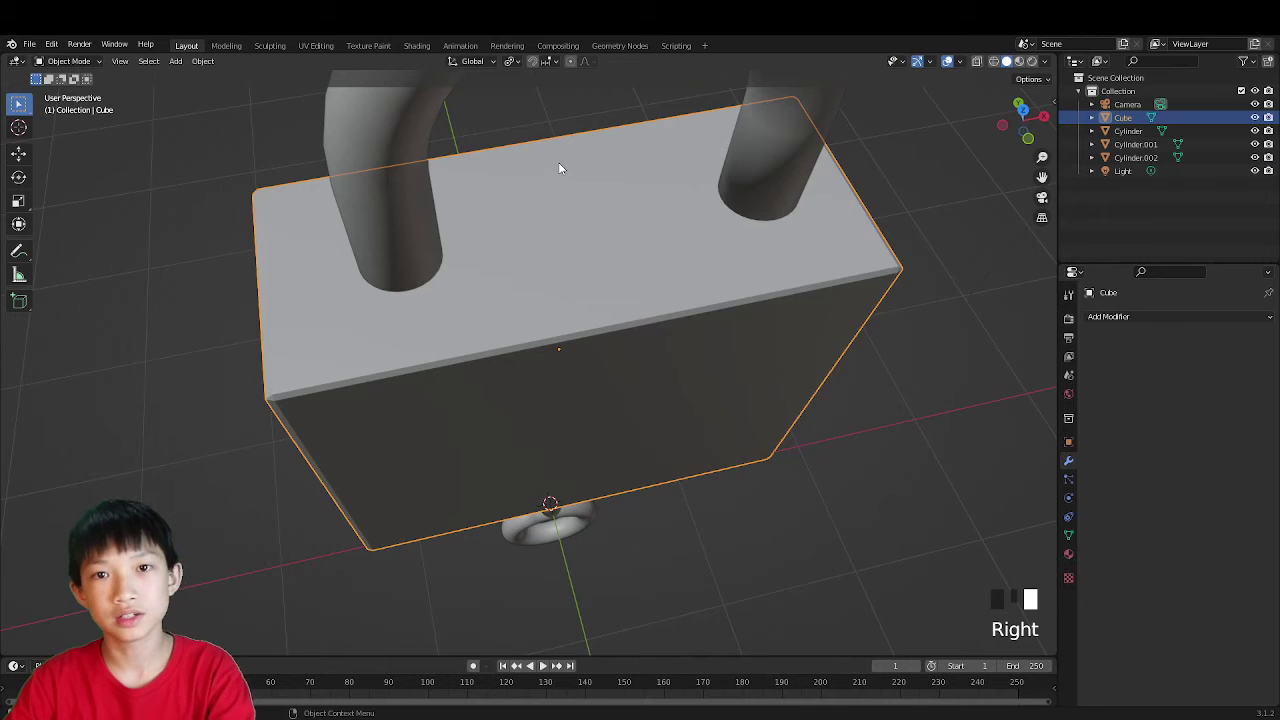
Step: Apply Shade Smooth to the round disc on the underside of the lock block and deselect it
scroll(558, 162, down, 3)
middle_drag(558, 162, 549, 633)
middle_drag(618, 505, 572, 371)
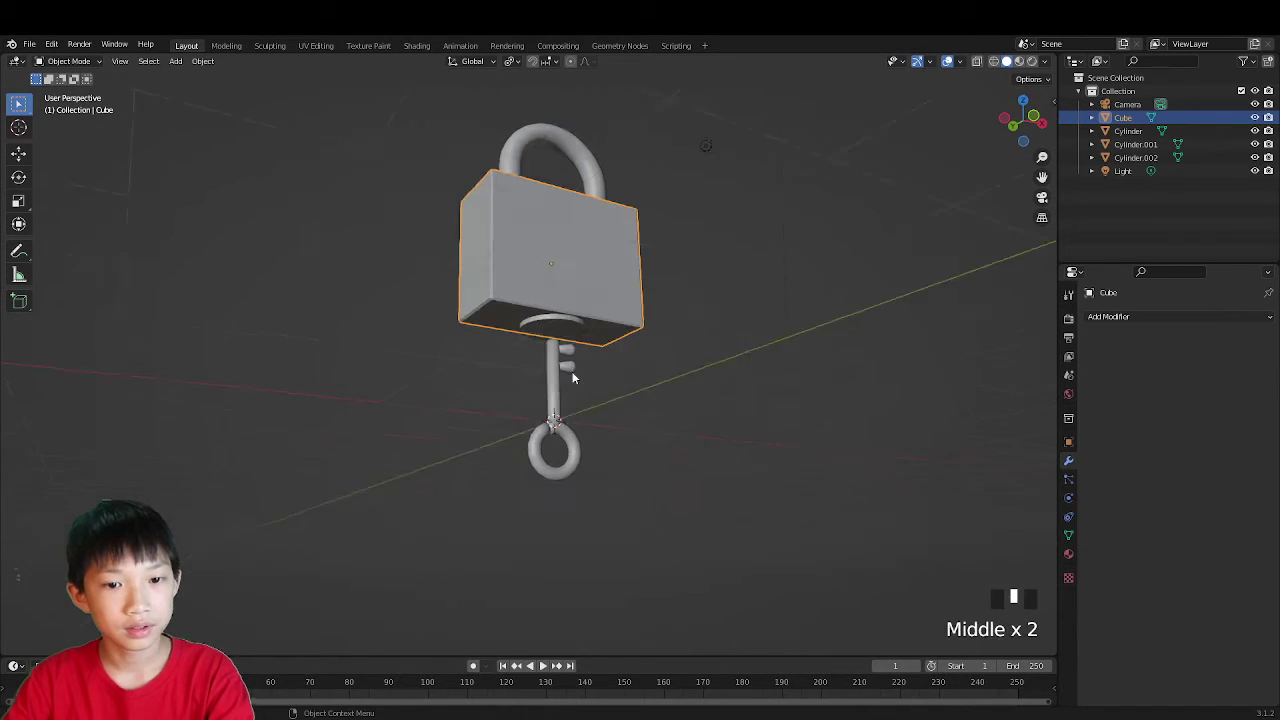
scroll(573, 369, up, 2)
click(584, 297)
right_click(584, 297)
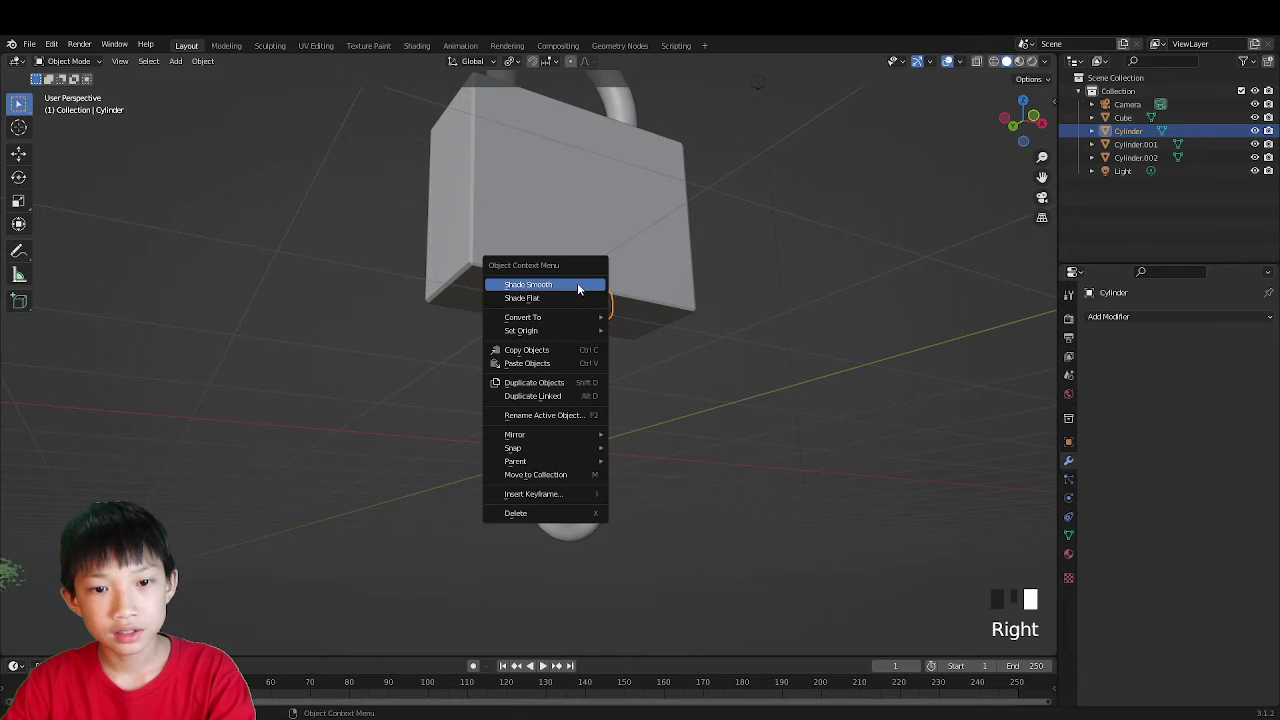
click(578, 285)
right_click(568, 293)
middle_drag(568, 293, 703, 307)
click(714, 223)
middle_drag(533, 346, 520, 318)
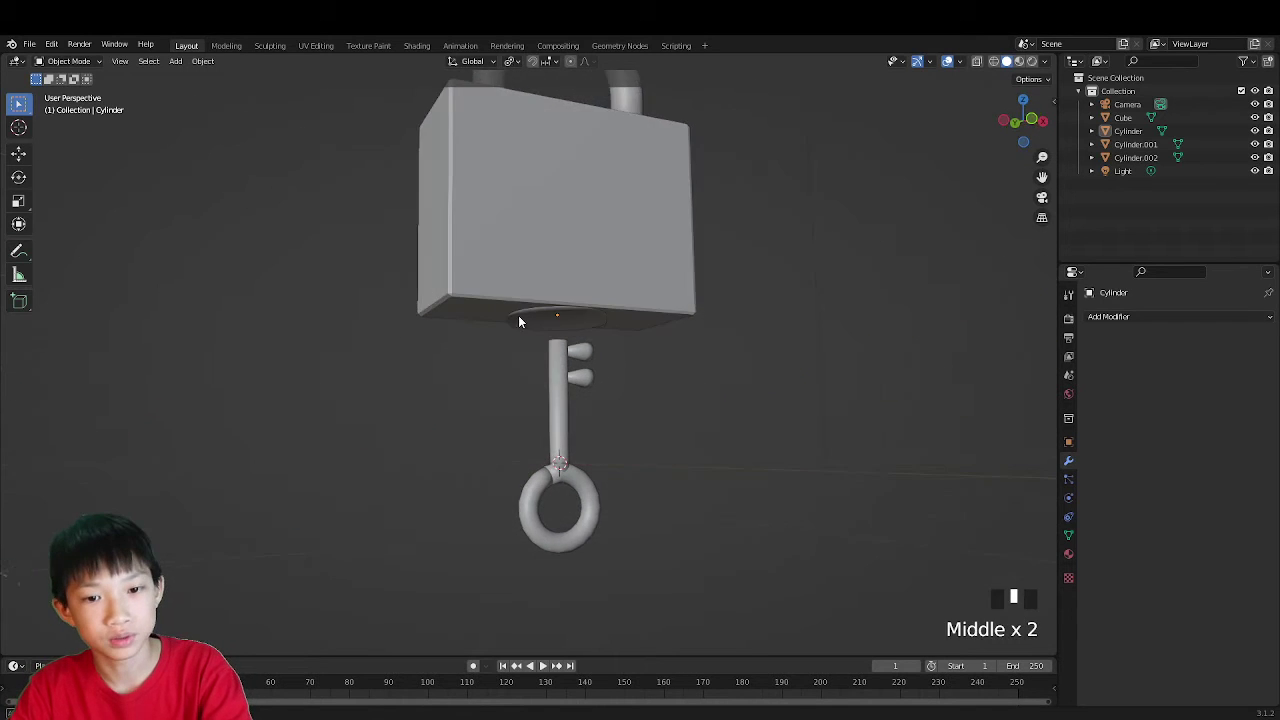
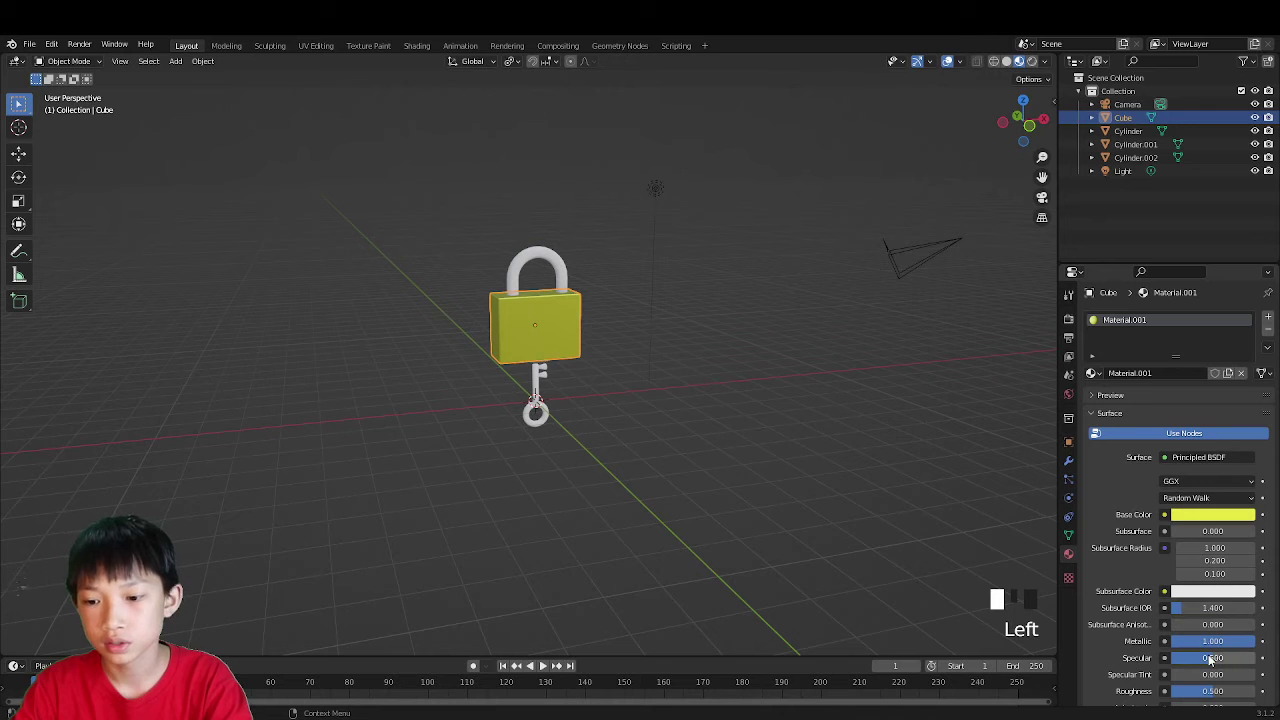
Step: Set the Roughness of the lock block's yellow metallic material to 0.39 and deselect the block
drag(1212, 691, 1198, 691)
click(757, 449)
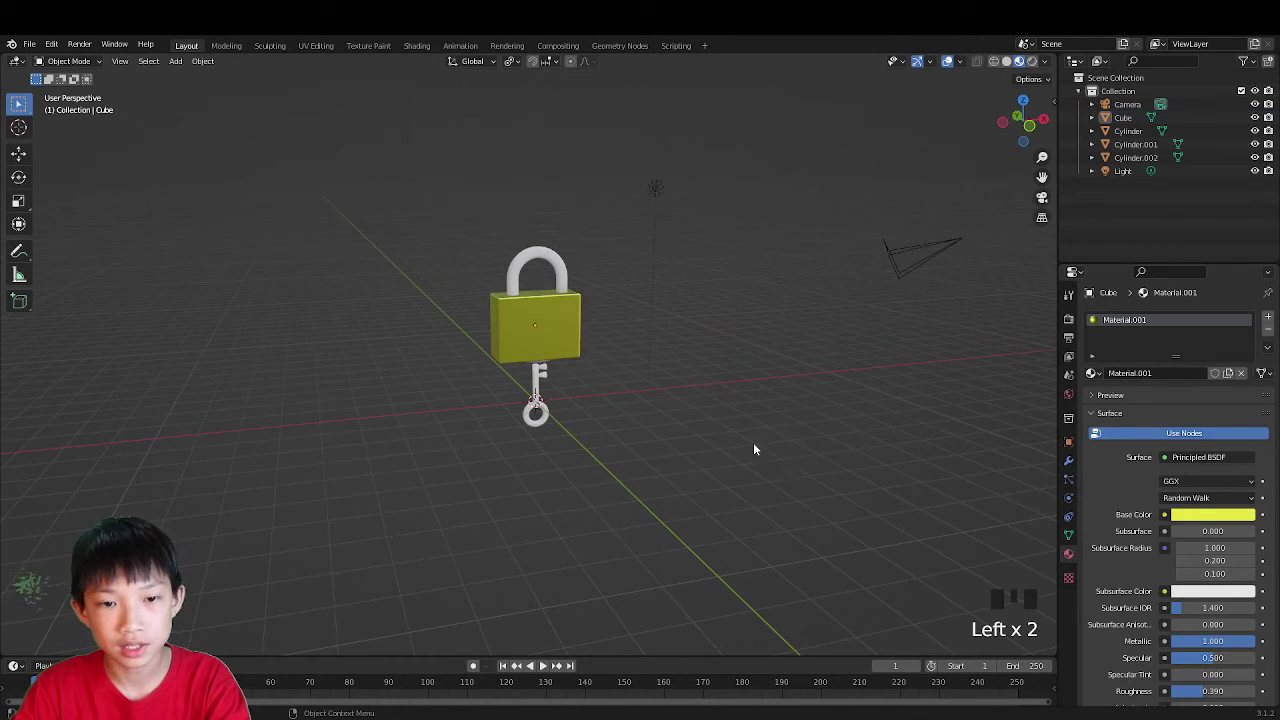
Step: Add a new material to the shackle and darken its Base Color to light grey
middle_drag(757, 449, 678, 460)
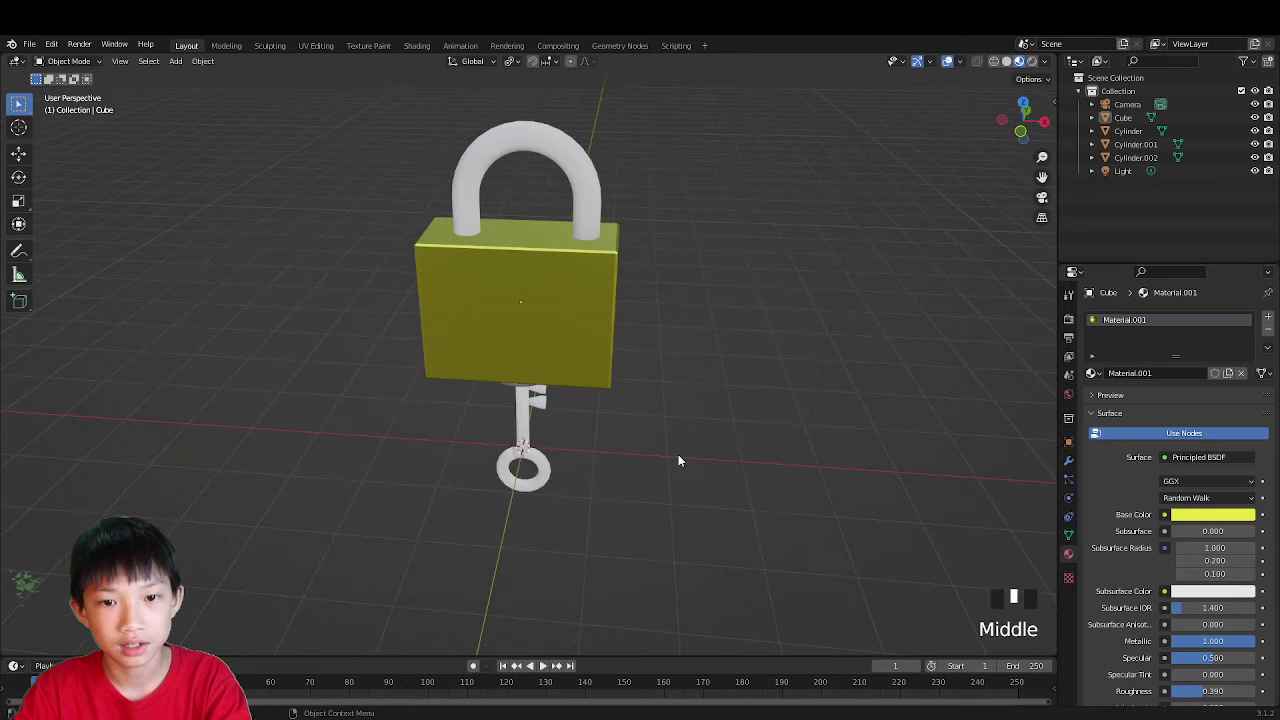
click(573, 136)
click(1131, 378)
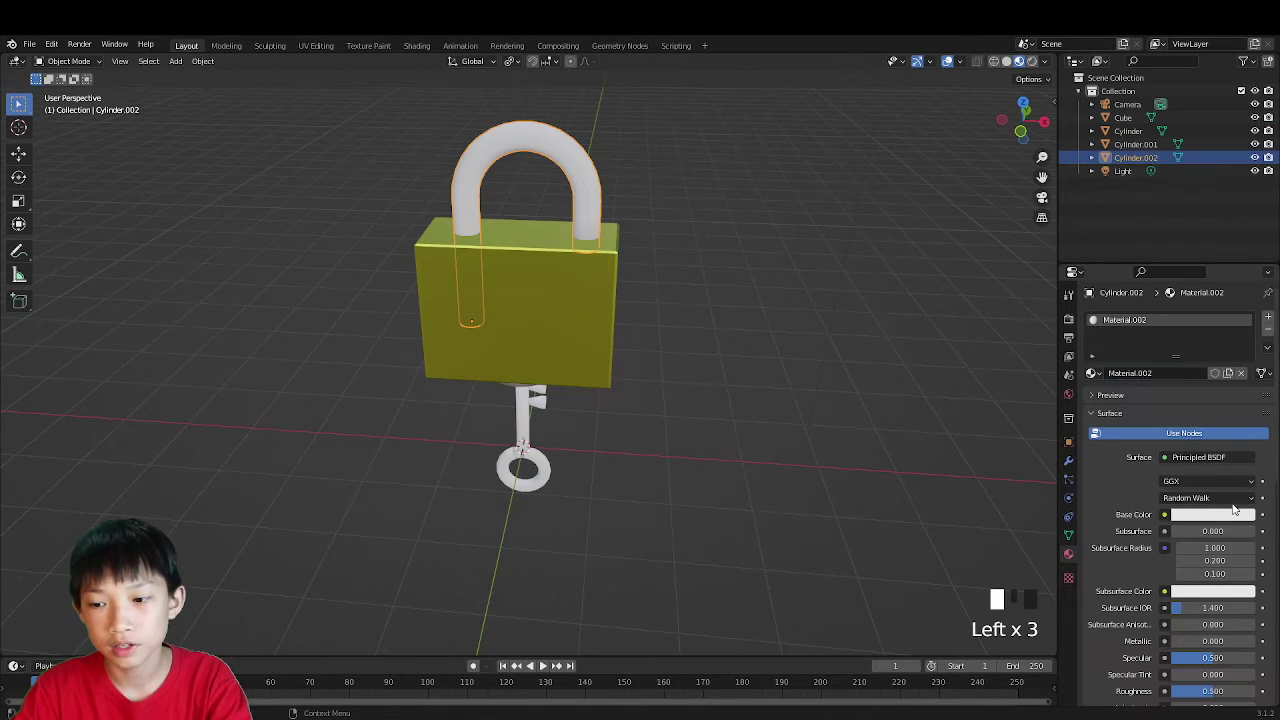
click(1212, 514)
click(1229, 516)
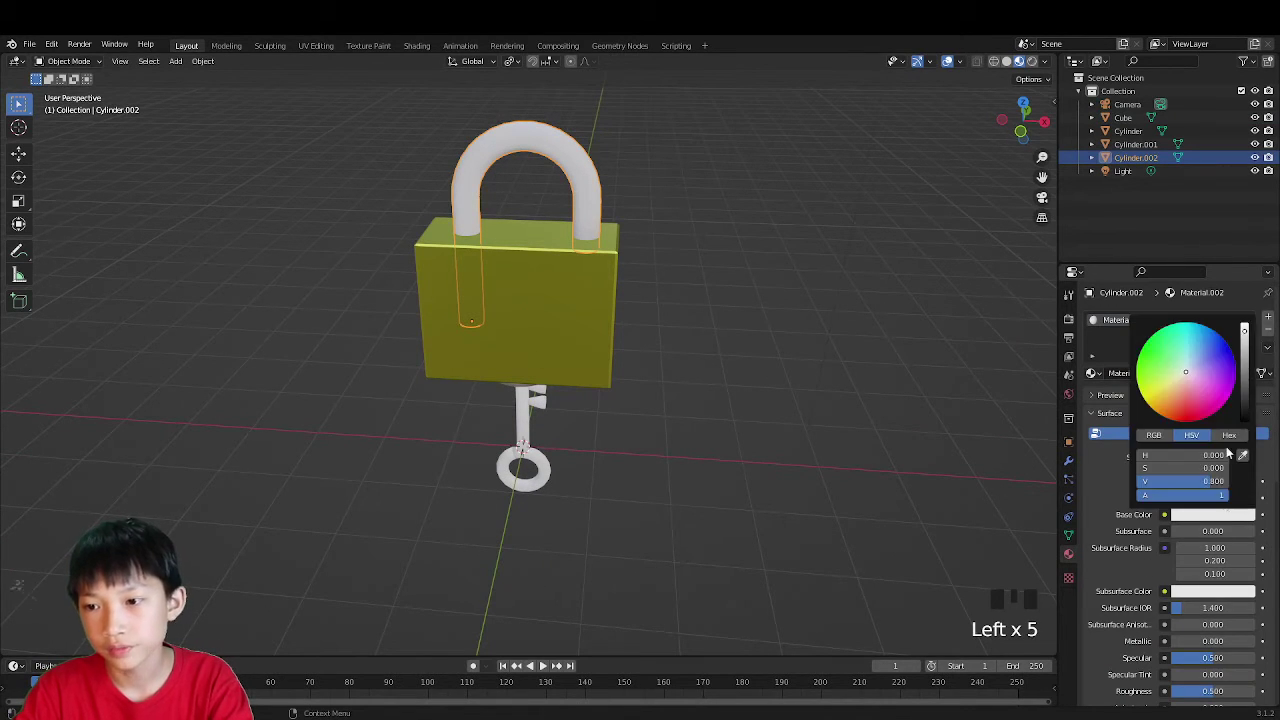
drag(1247, 348, 1245, 362)
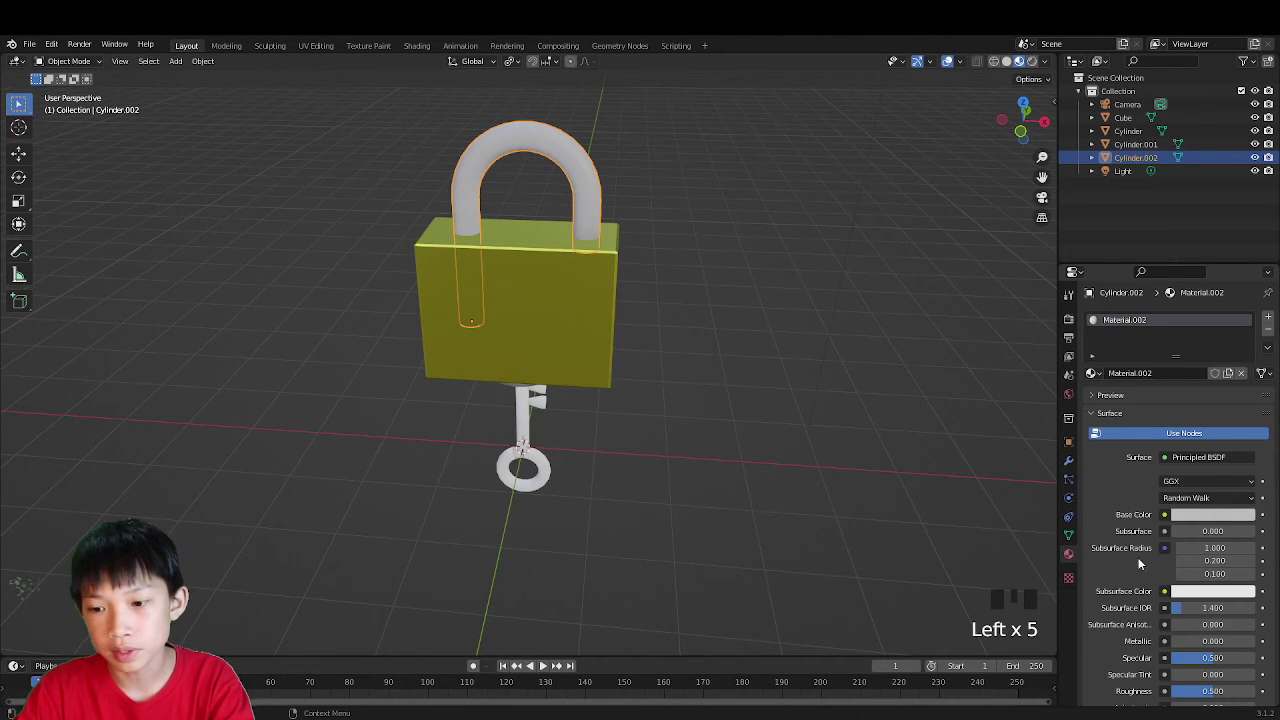
Step: Set the shackle material's Metallic to 1.000 and Roughness to 0.248
scroll(1140, 575, down, 1)
click(1166, 612)
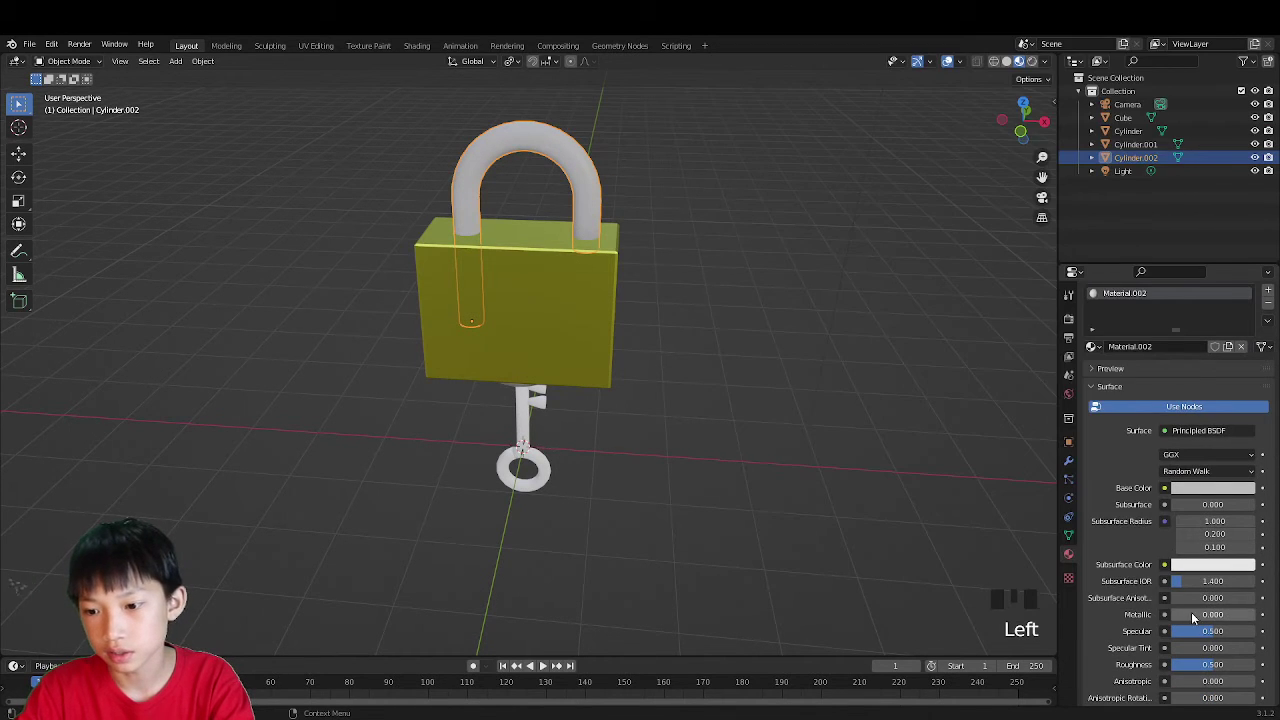
click(1227, 620)
drag(1188, 620, 1255, 614)
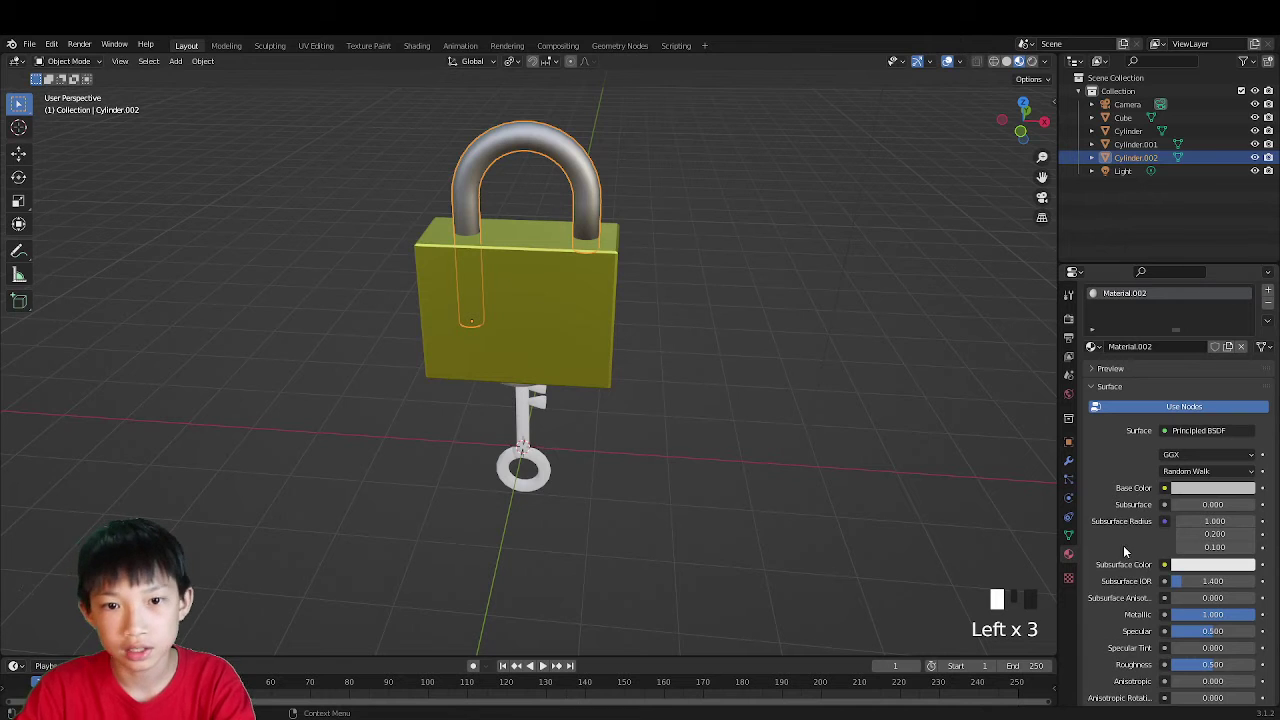
drag(1215, 665, 1193, 665)
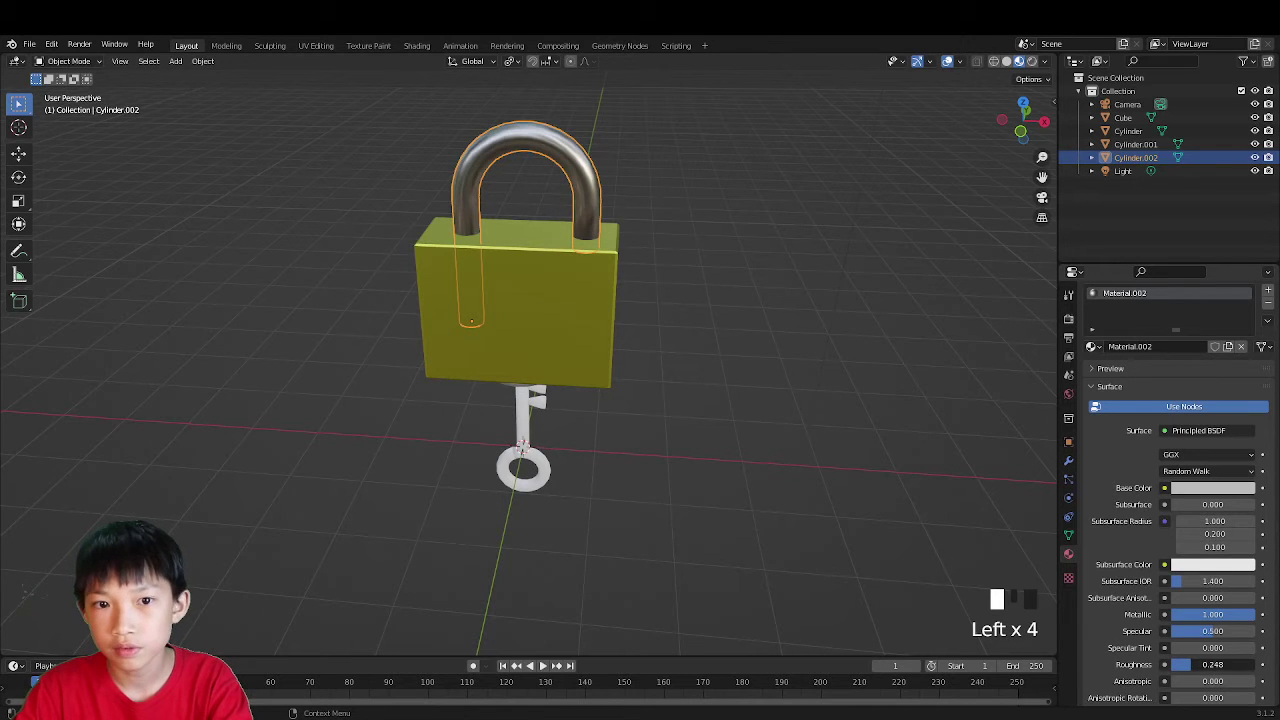
Step: Assign the shackle's grey metal, Material.002, to the round disc on the underside of the lock block
middle_drag(790, 519, 606, 330)
click(557, 315)
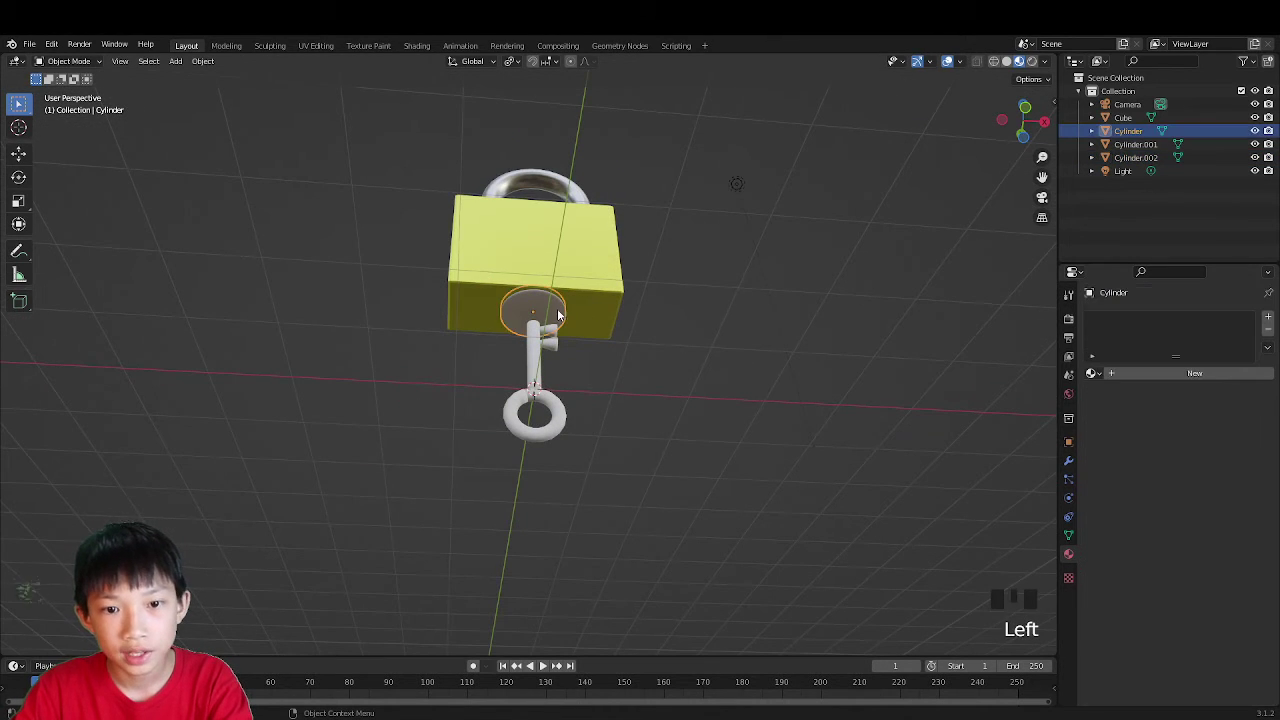
click(1093, 374)
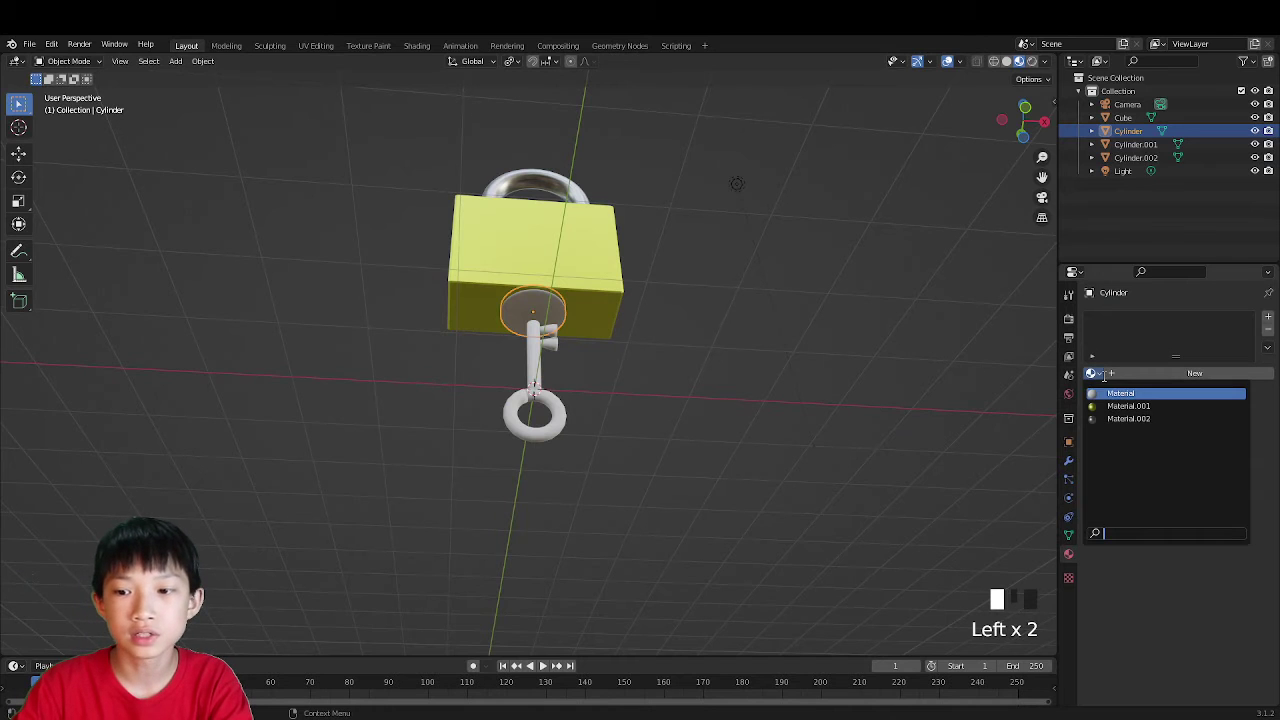
click(1128, 418)
click(737, 183)
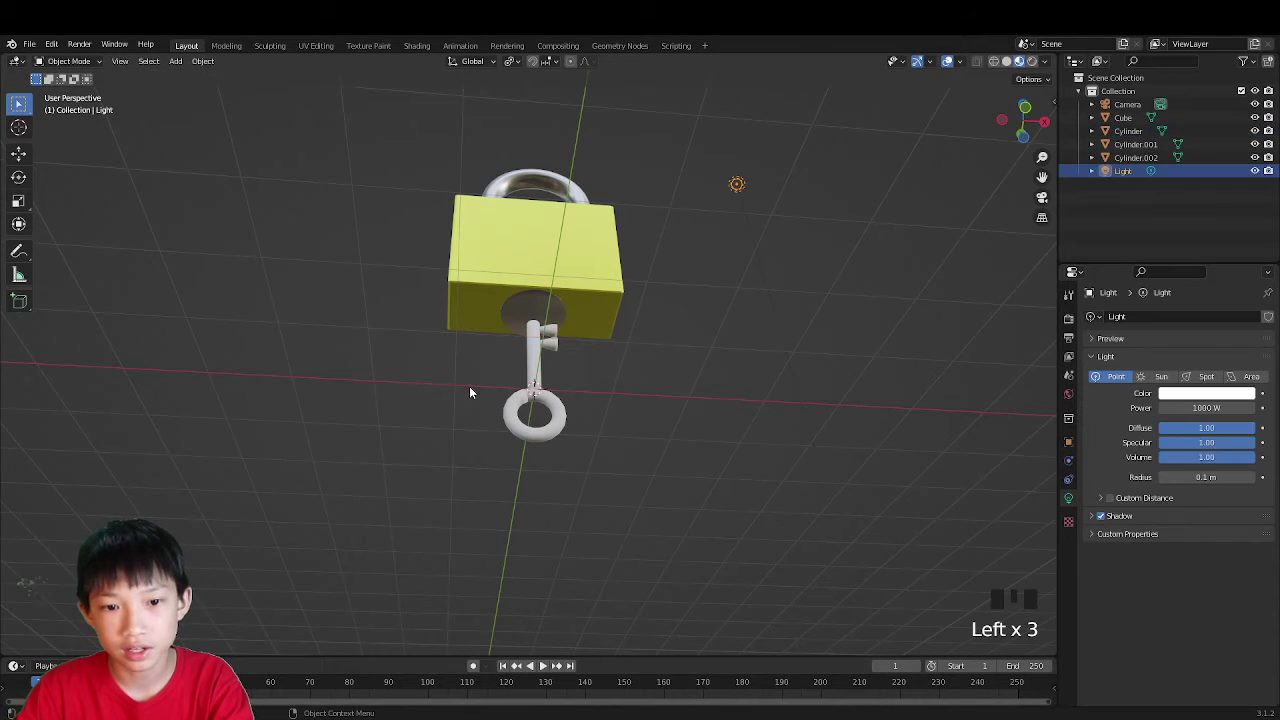
Step: Add a new material to the key and set its Base Color to a strong yellow
click(537, 398)
middle_drag(537, 398, 615, 450)
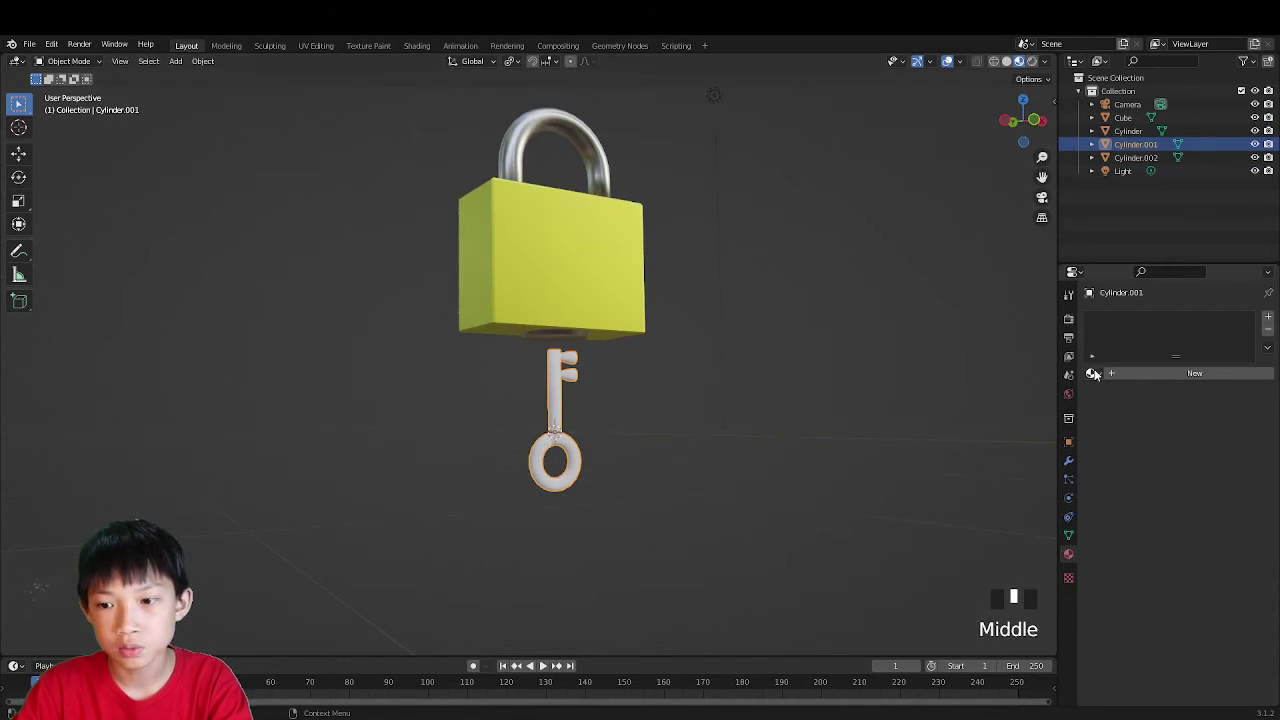
click(1132, 379)
click(1188, 516)
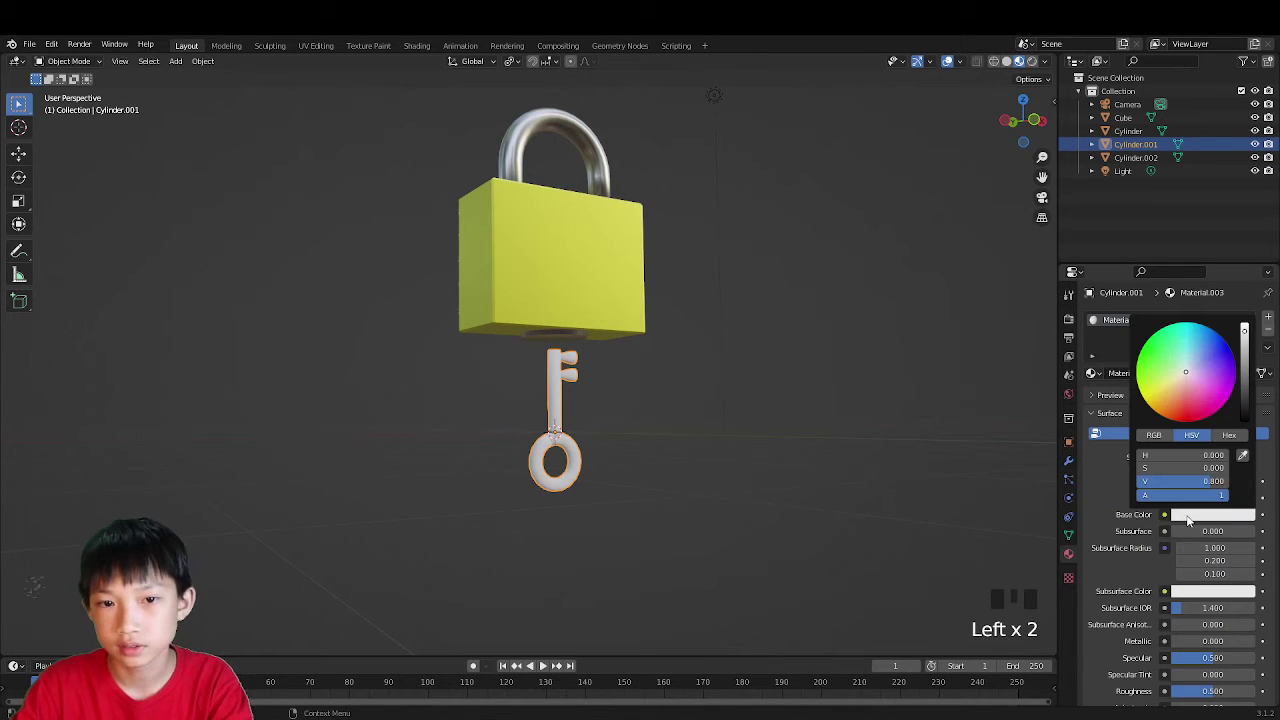
drag(1196, 419, 1163, 396)
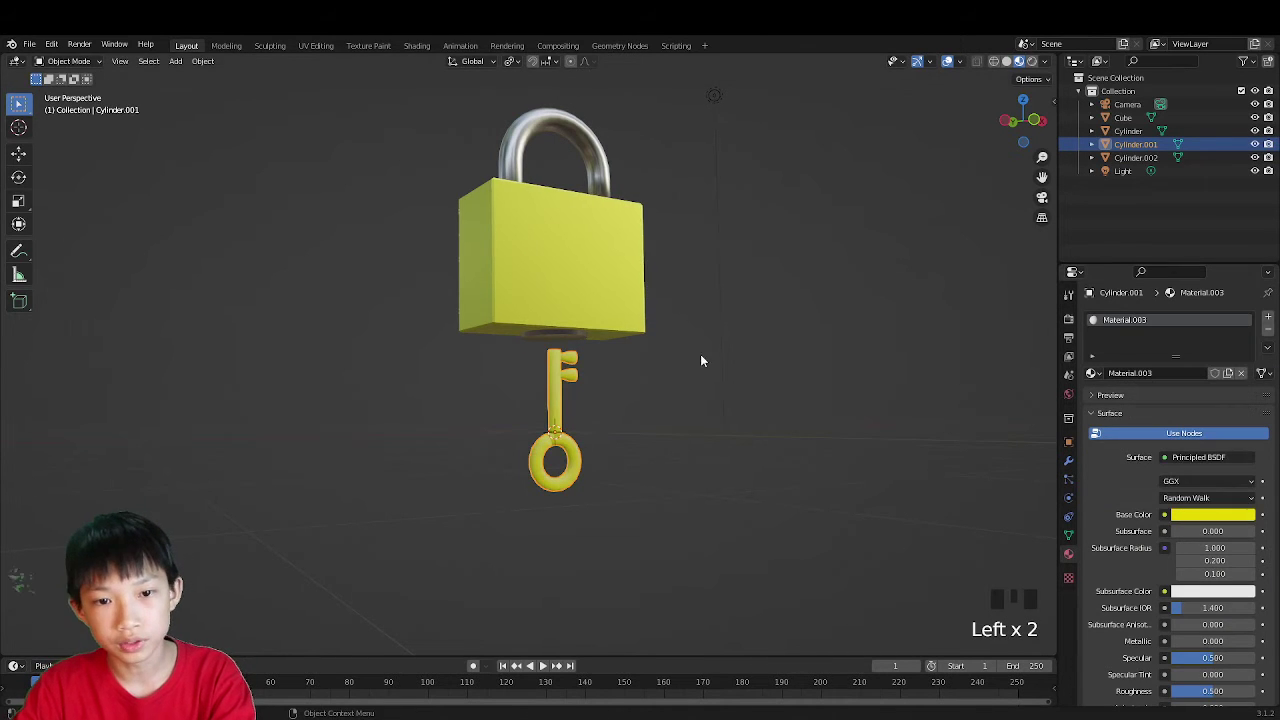
middle_drag(700, 354, 418, 401)
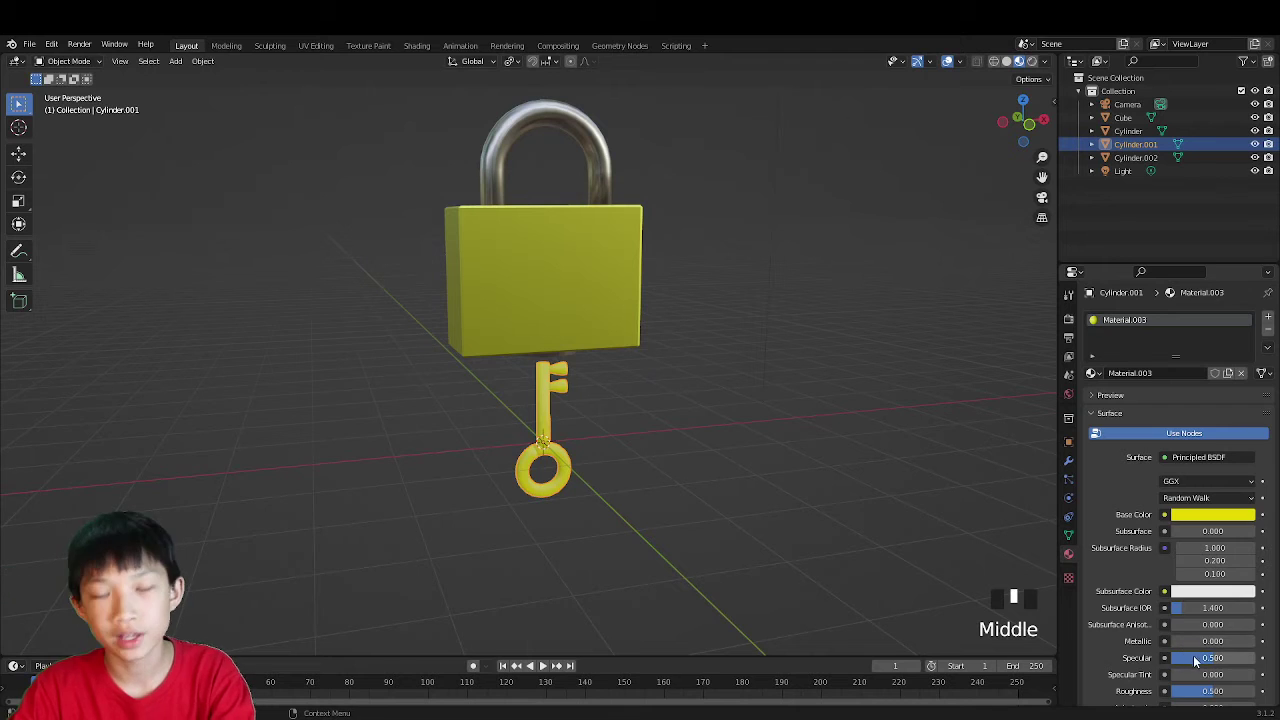
Step: Set the key material's Metallic to 1.000, Specular to 0.413 and Roughness to 0.209
drag(1177, 642, 1255, 642)
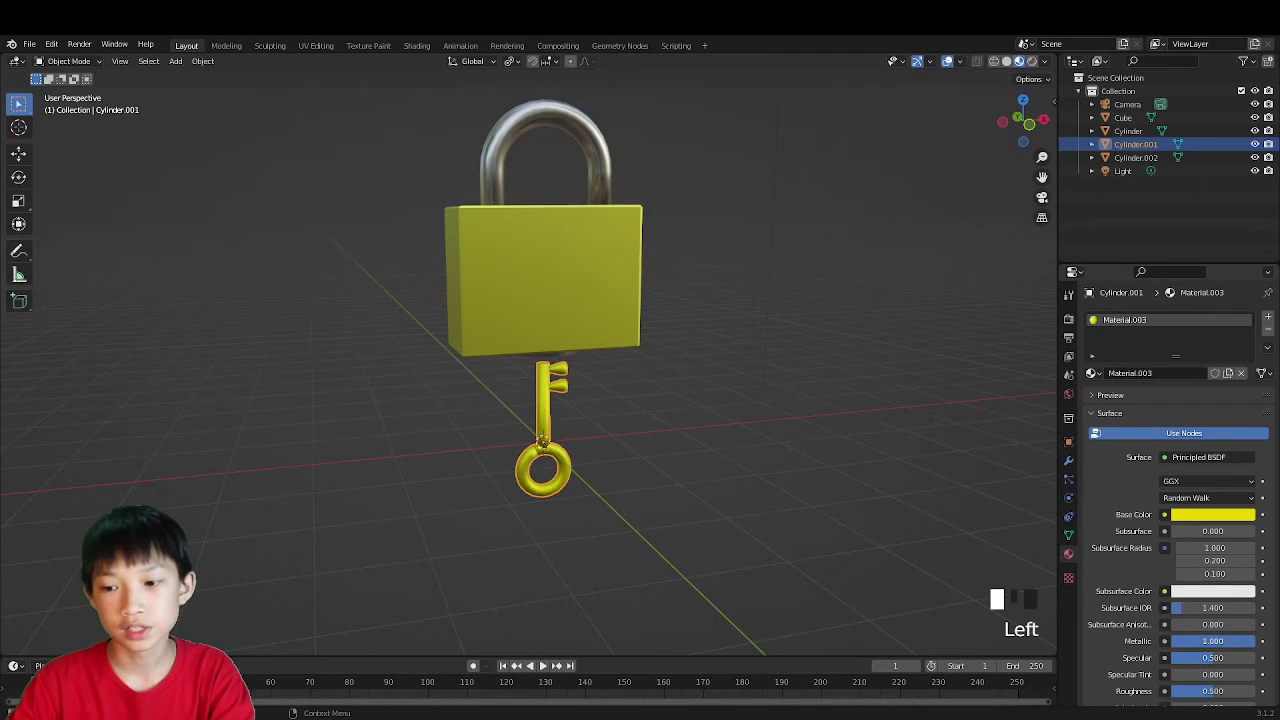
drag(1201, 697, 1180, 697)
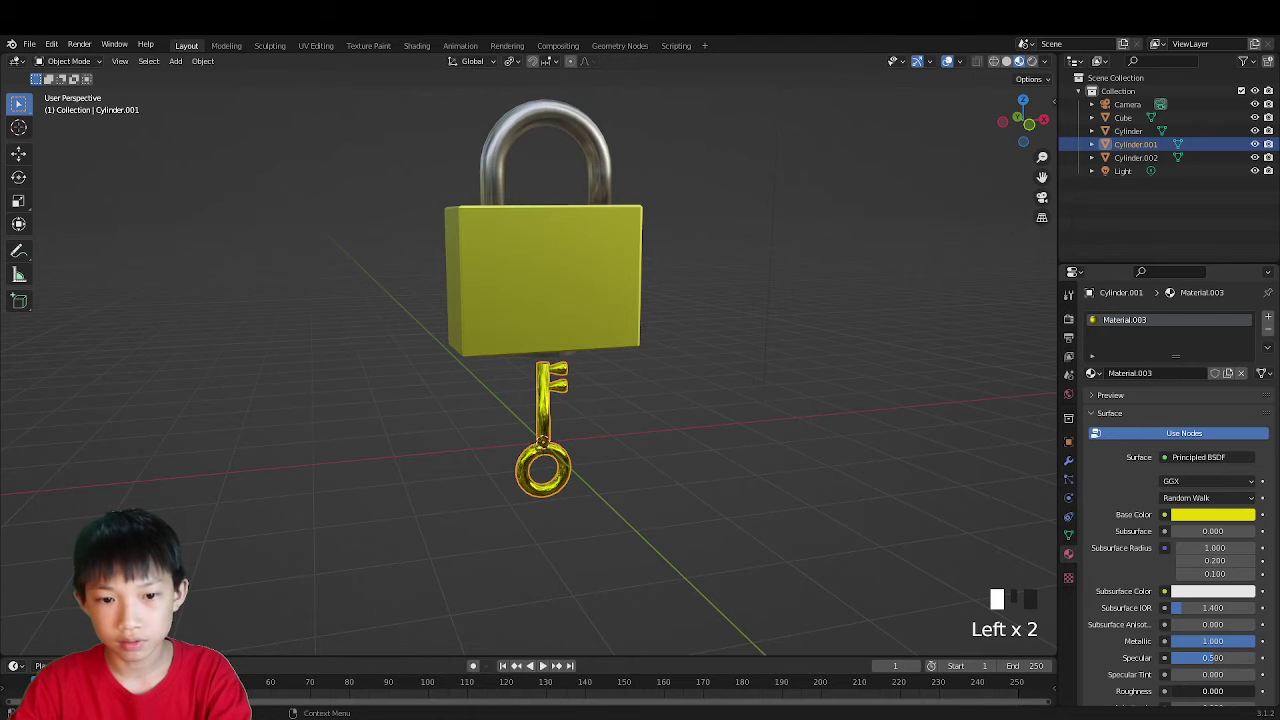
click(730, 568)
click(596, 318)
middle_drag(596, 318, 589, 324)
click(500, 424)
click(522, 433)
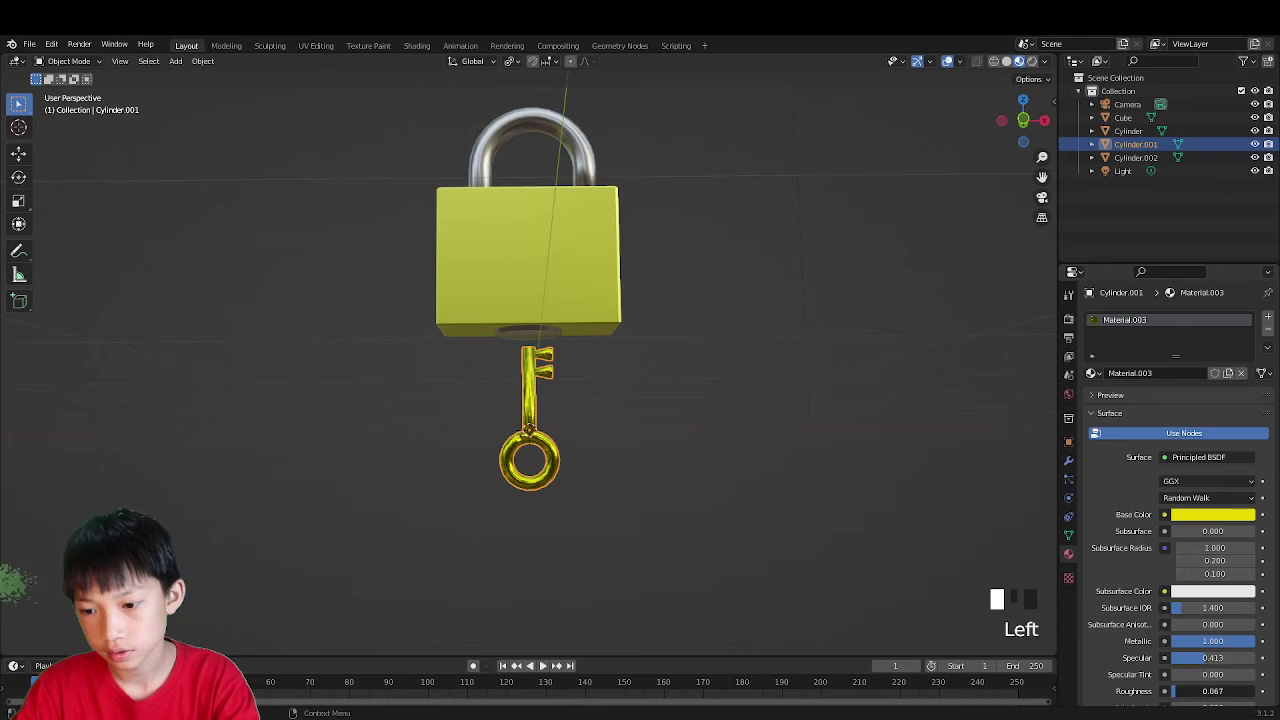
Step: Flatten the key by scaling it down along the global Y axis
scroll(609, 463, up, 3)
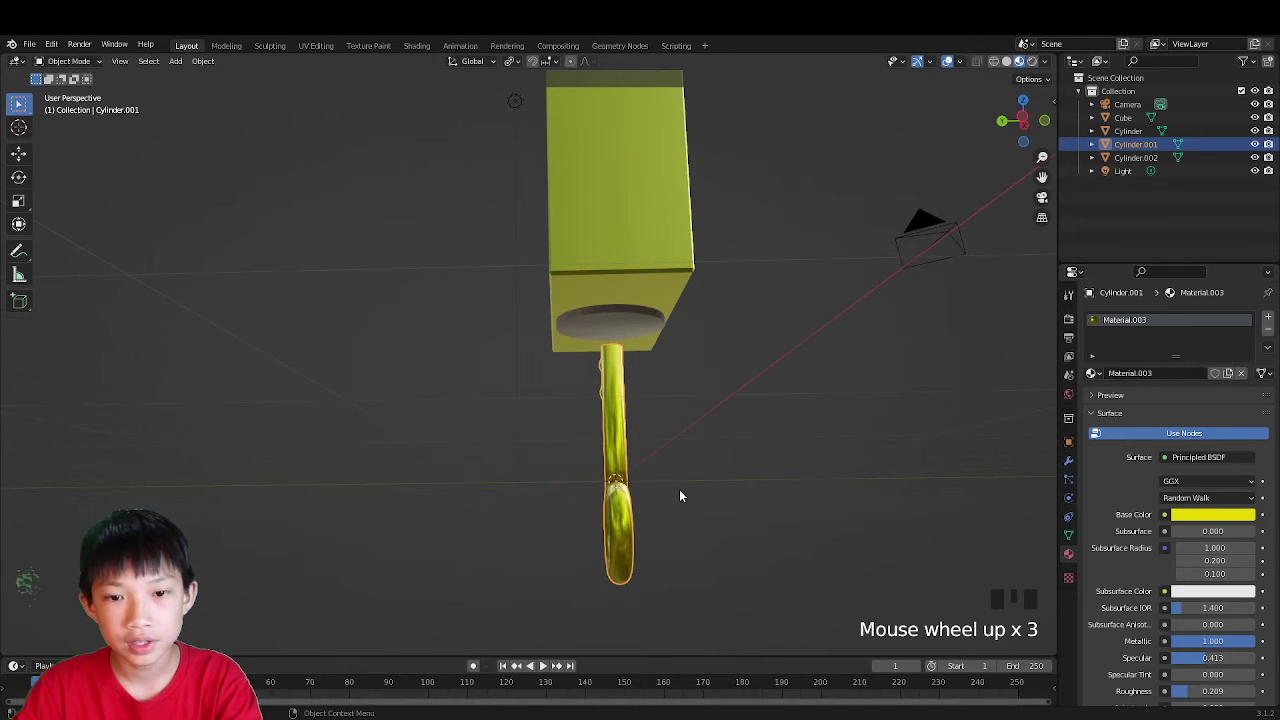
scroll(825, 520, down, 1)
middle_drag(825, 520, 811, 558)
key(s)
key(y)
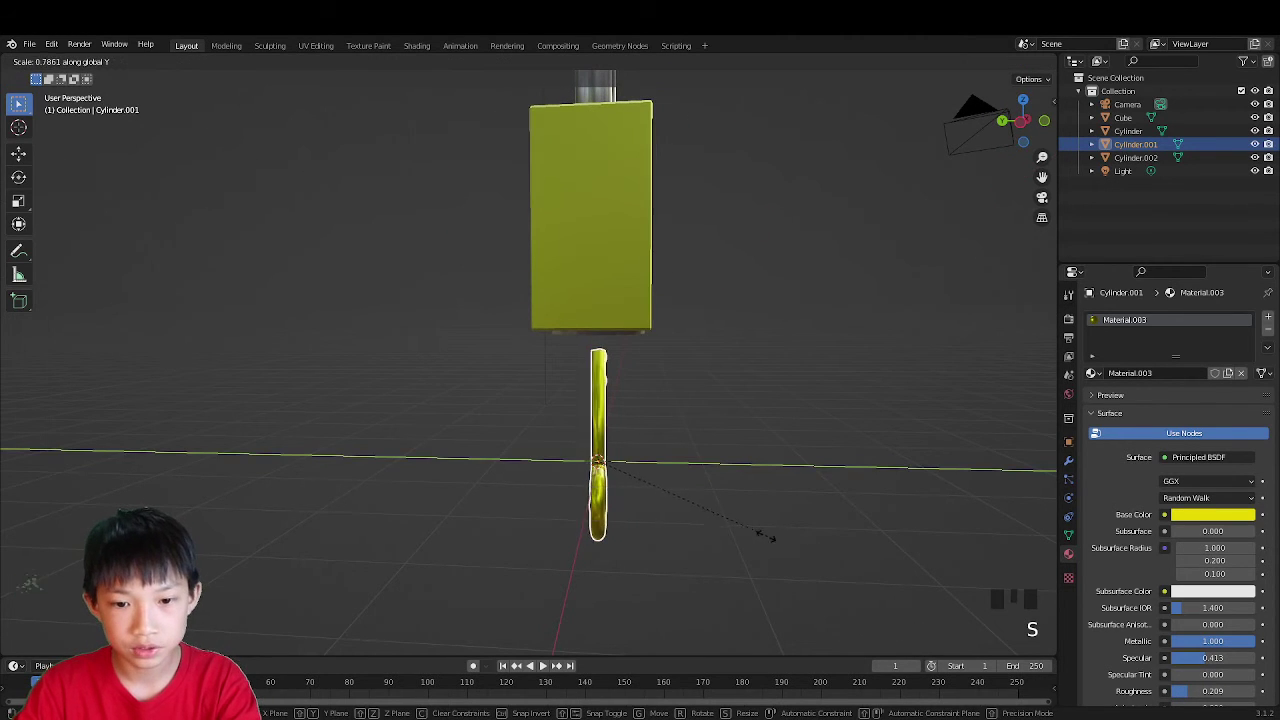
click(685, 468)
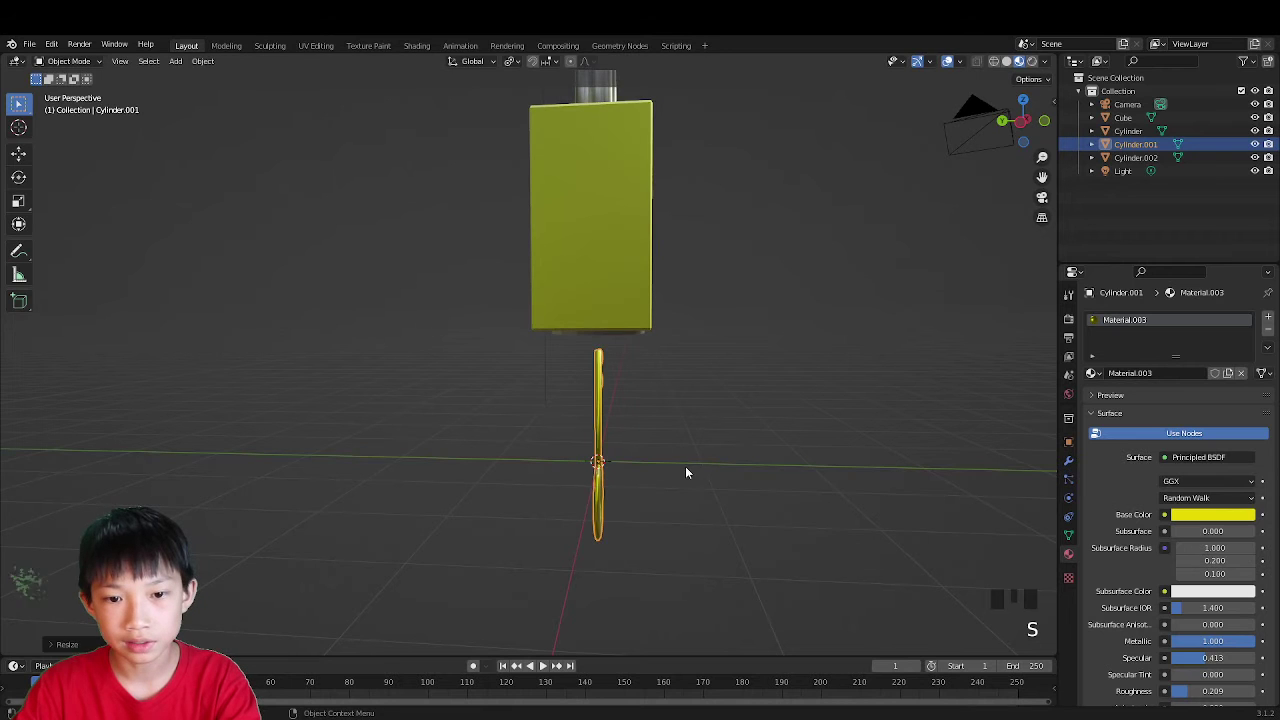
Step: Inspect the padlock and the flattened key from several sides and distances
middle_drag(690, 464, 448, 484)
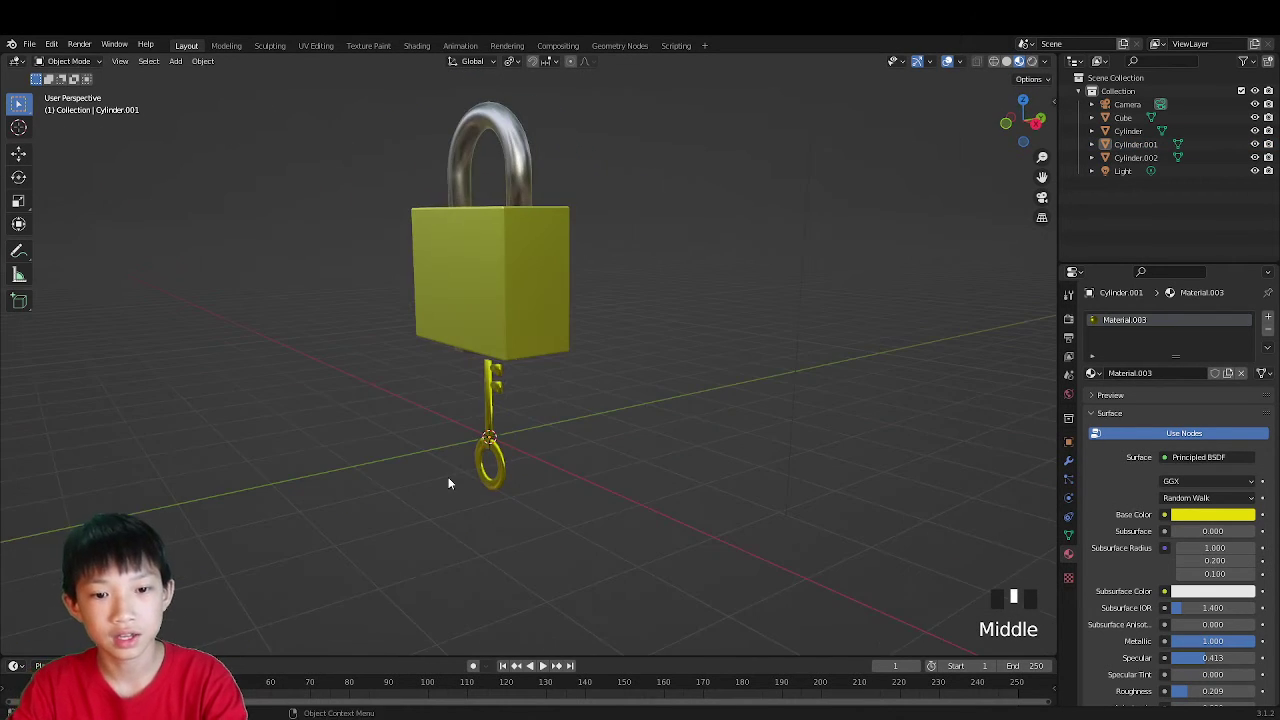
middle_drag(366, 441, 506, 452)
scroll(554, 414, up, 2)
scroll(554, 414, down, 2)
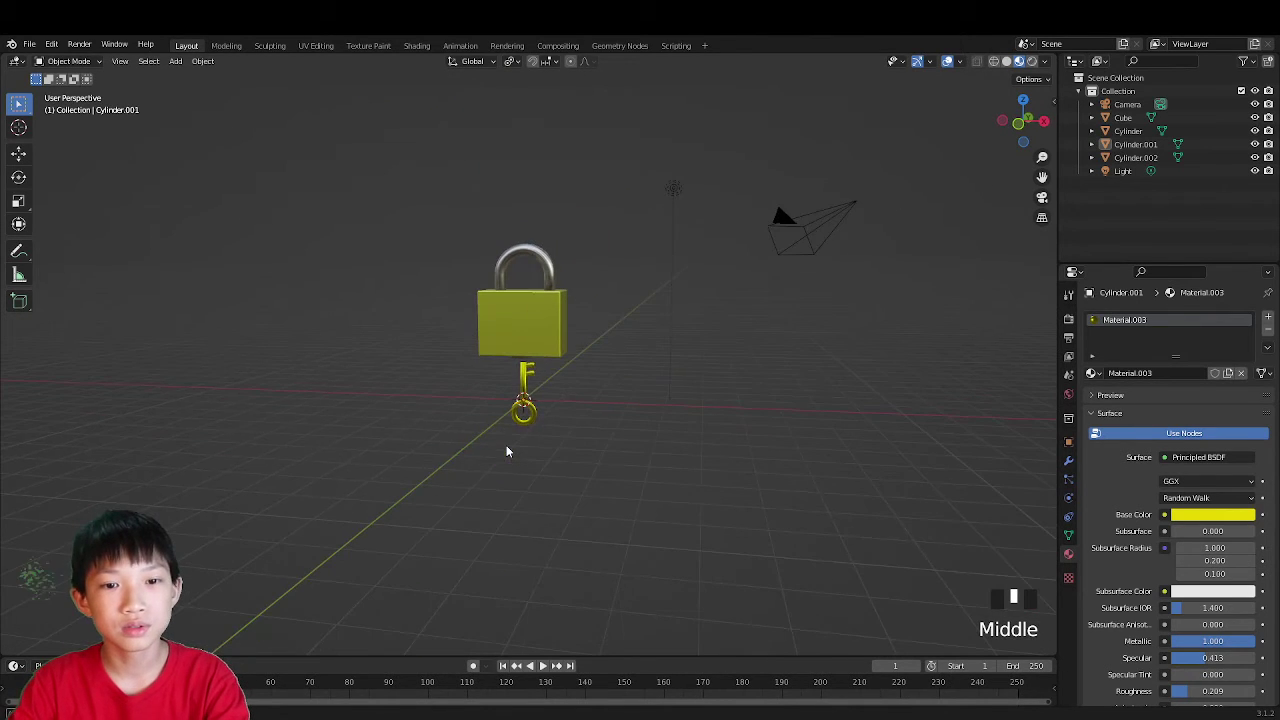
scroll(514, 366, up, 2)
scroll(480, 355, down, 1)
middle_drag(480, 355, 561, 341)
Step: Join the round disc on the underside with the lock block into a single object, keeping the block as the active object
click(527, 370)
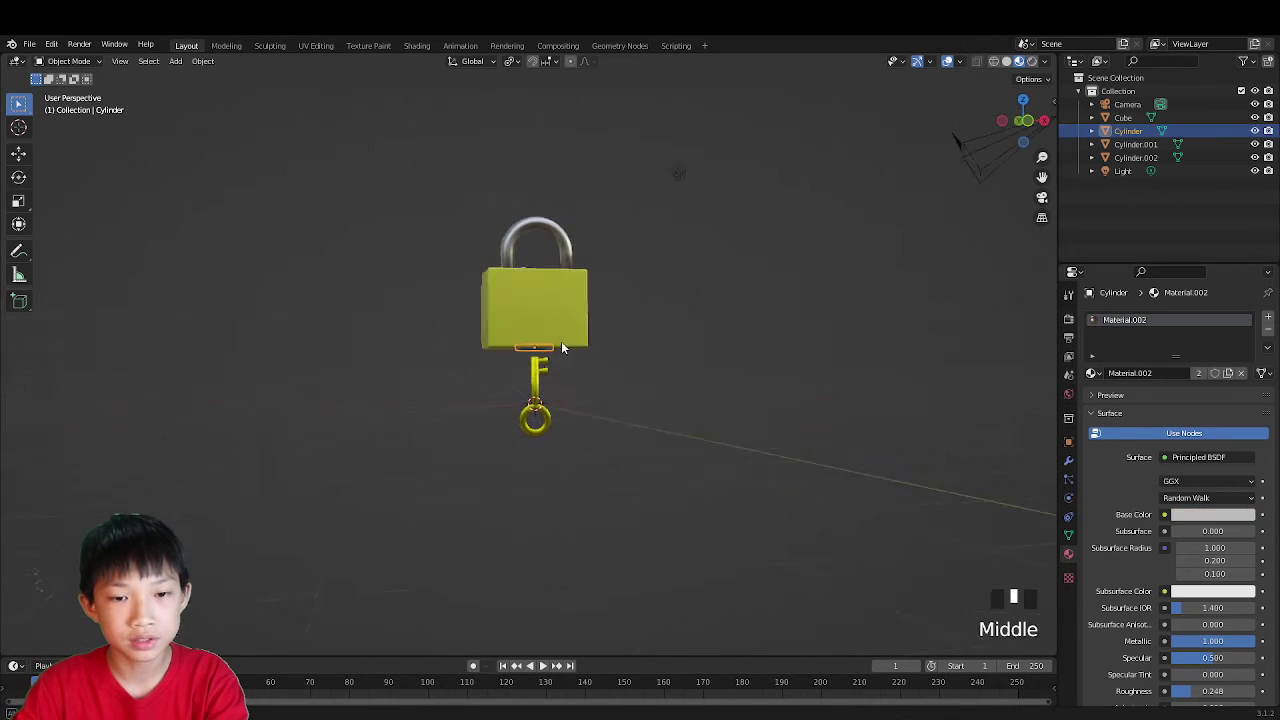
shift+click(548, 304)
scroll(537, 347, up, 6)
click(546, 308)
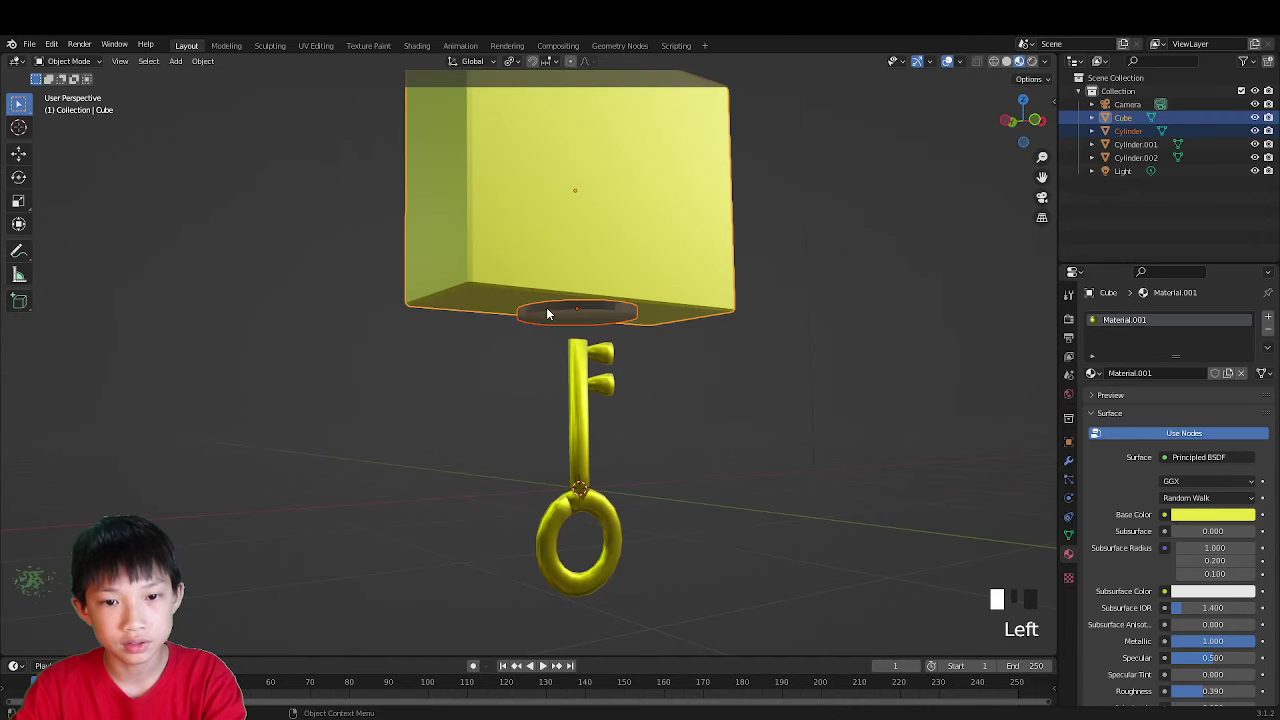
click(566, 311)
click(580, 312)
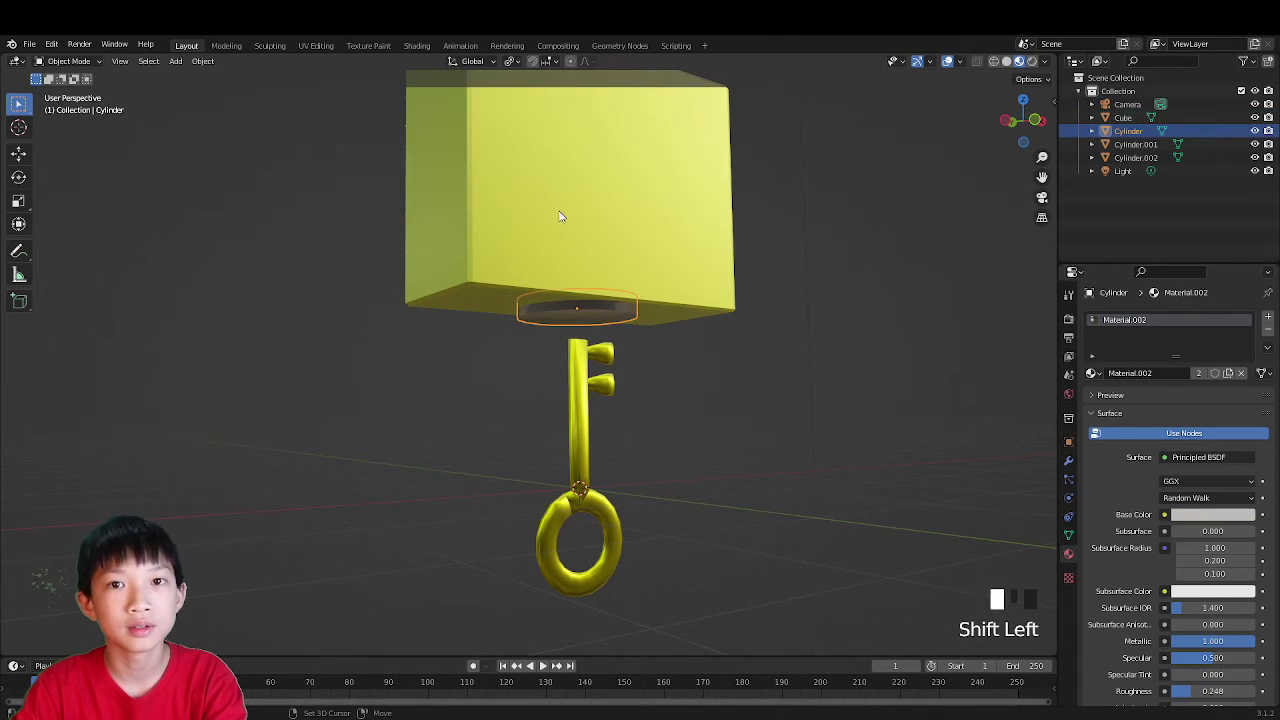
shift+click(555, 248)
click(572, 313)
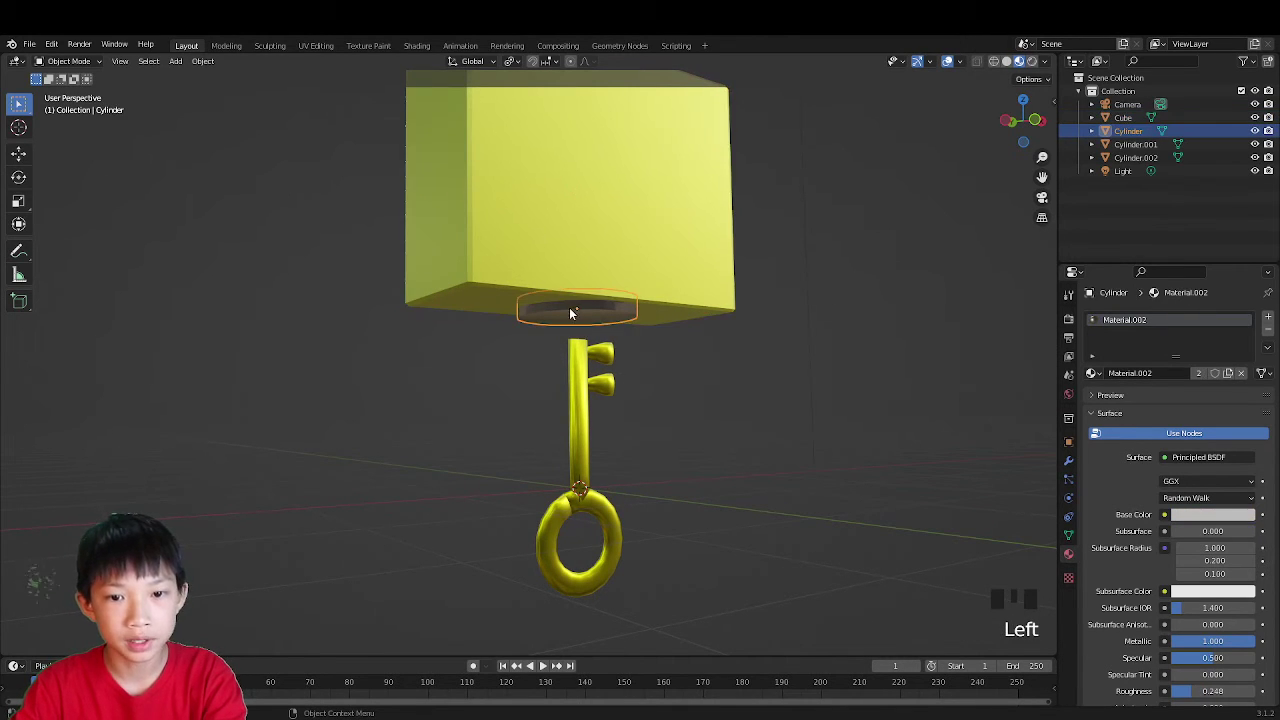
shift+click(567, 189)
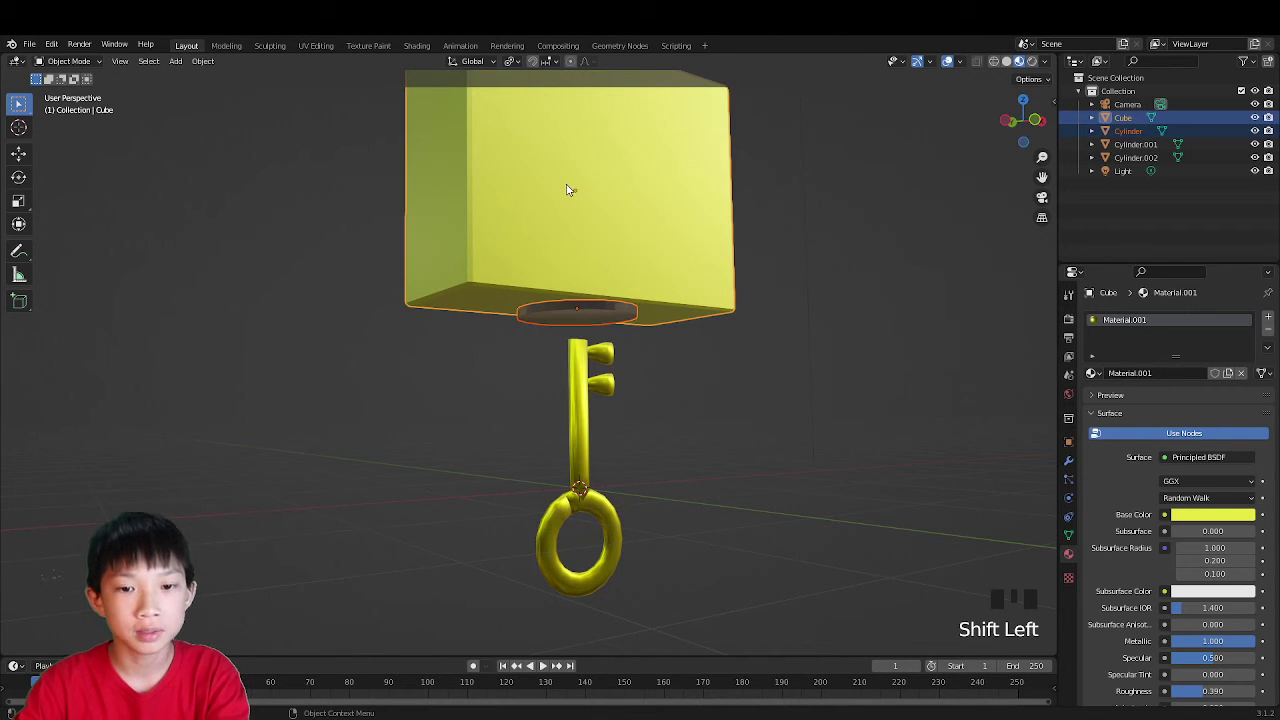
scroll(567, 189, down, 2)
key(ctrl+j)
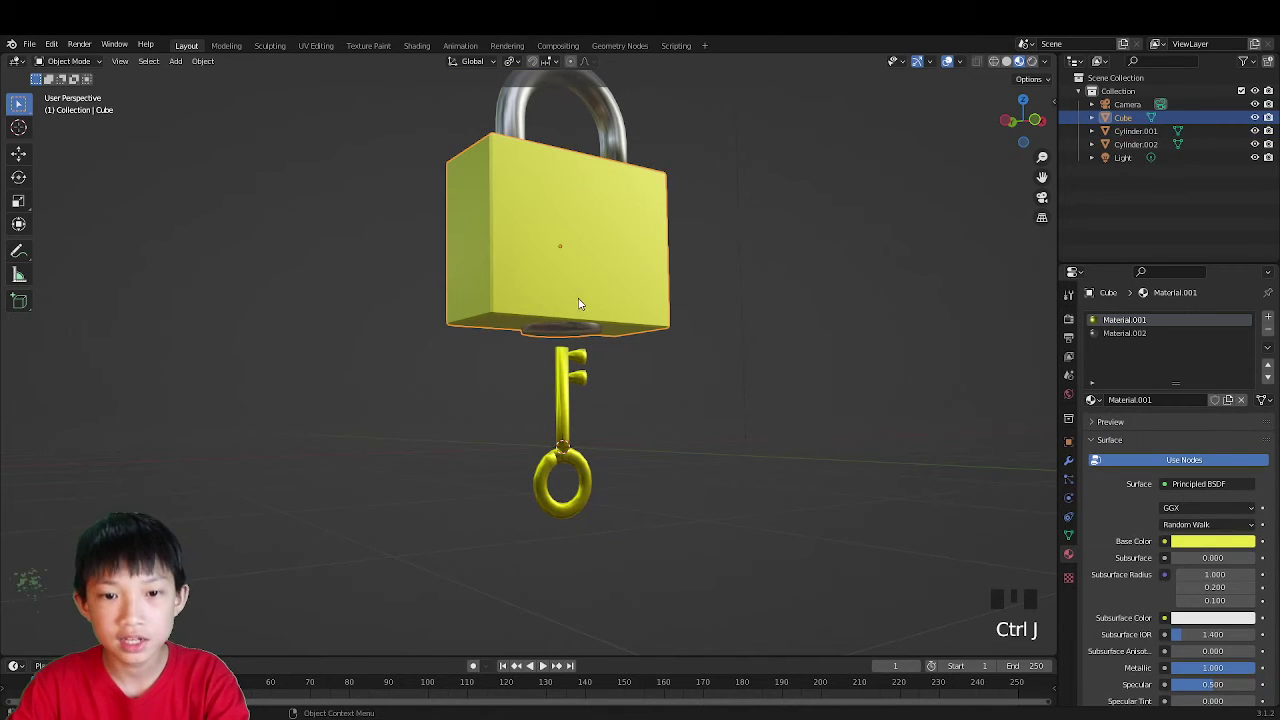
Step: Enlarge the timeline area below the 3D view and turn on Auto Keying
click(617, 420)
click(563, 425)
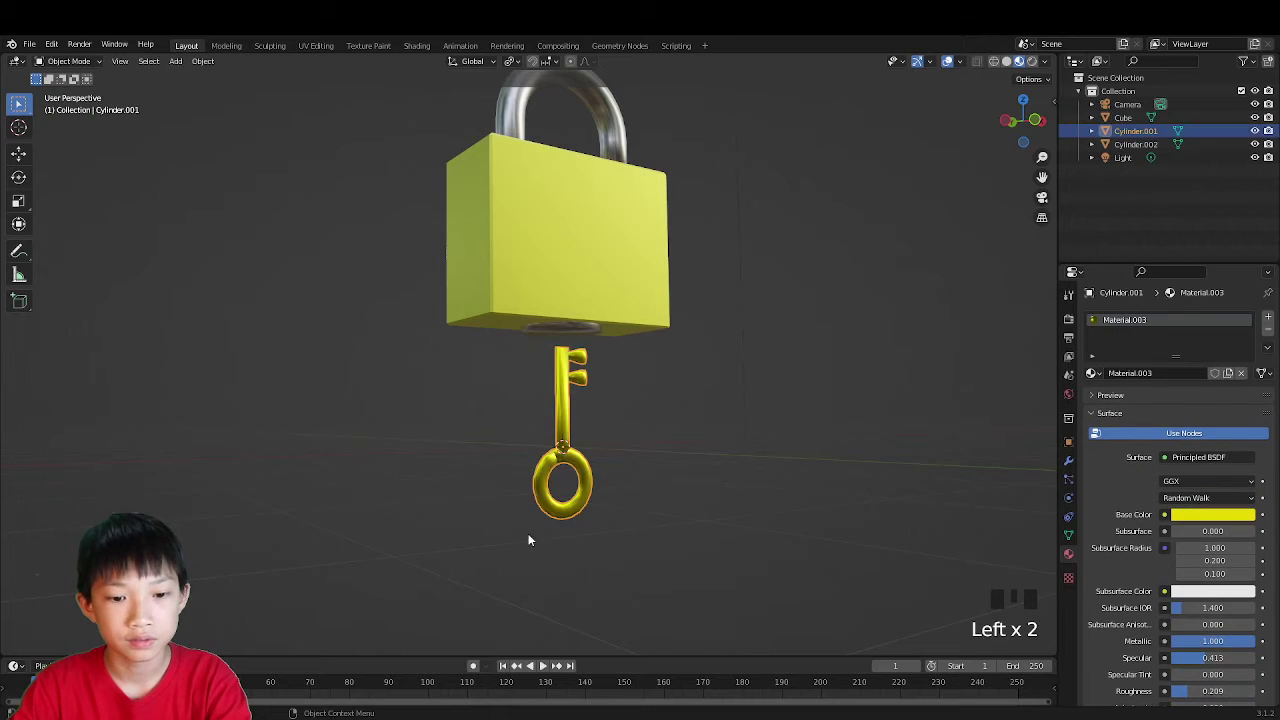
click(577, 635)
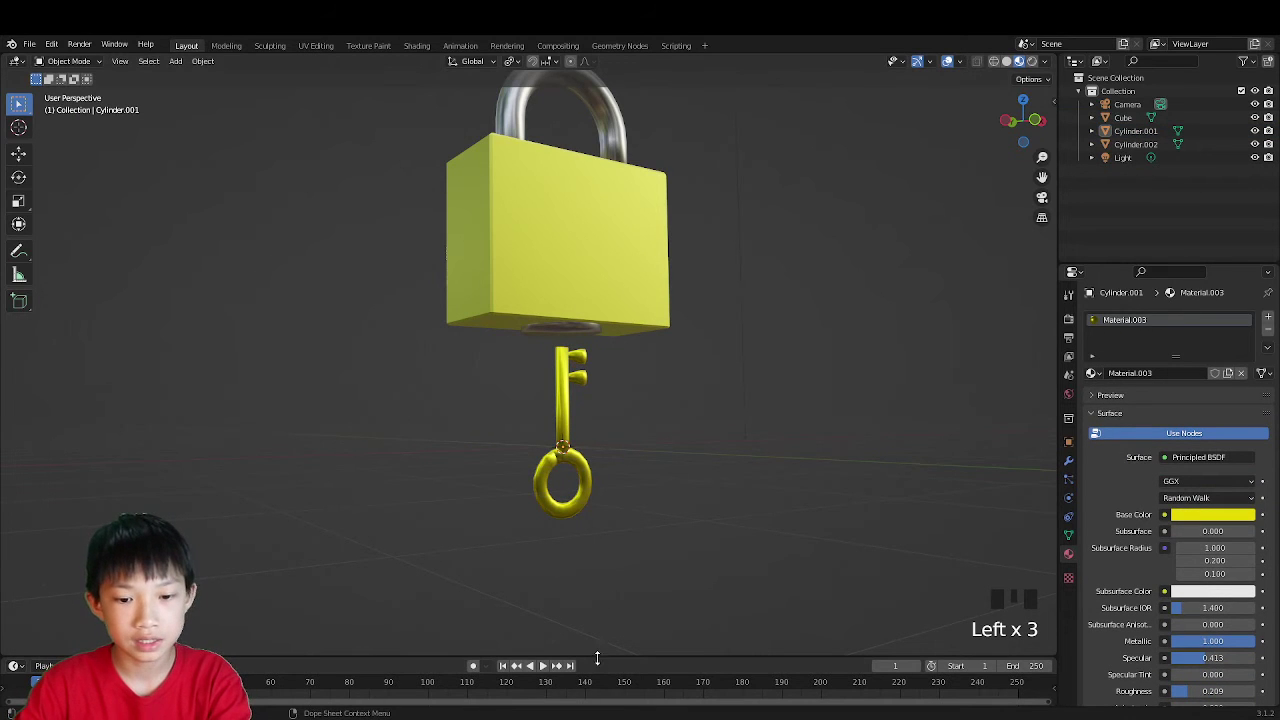
drag(596, 657, 602, 472)
scroll(718, 149, down, 3)
middle_drag(718, 149, 669, 188)
scroll(641, 208, up, 2)
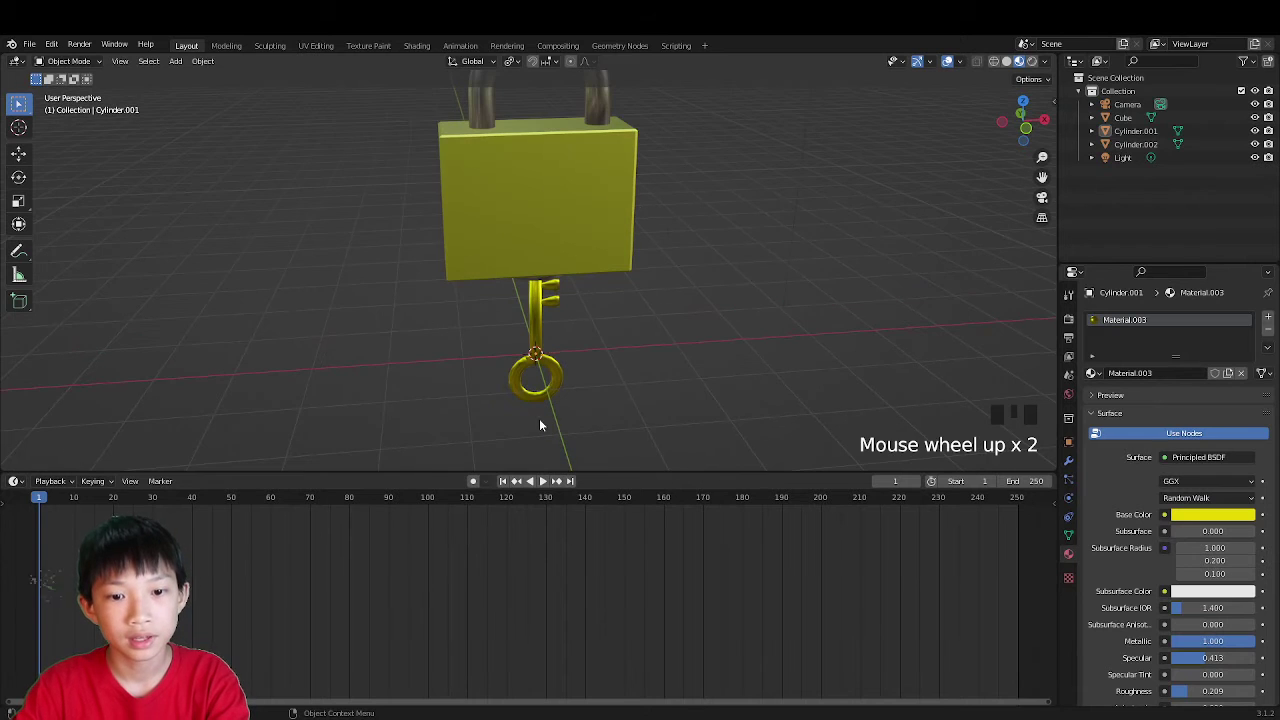
click(472, 482)
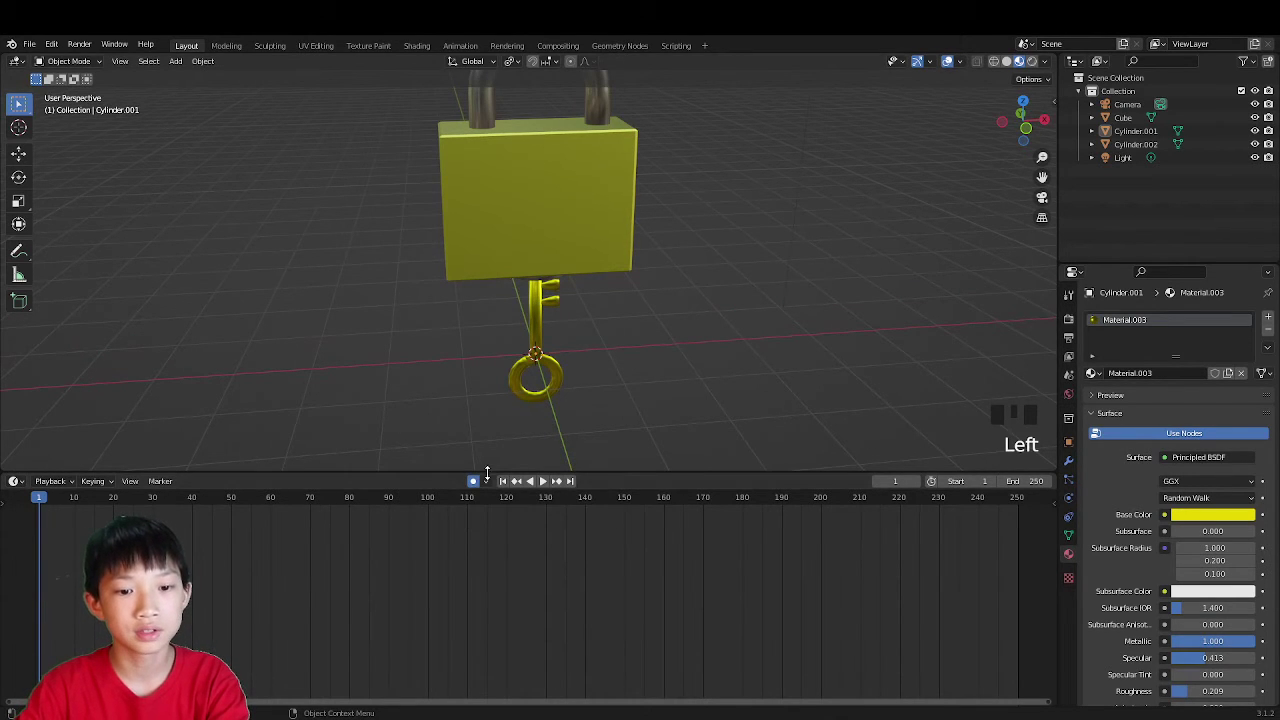
Step: Insert a Location & Rotation keyframe for the key at frame 1
click(533, 358)
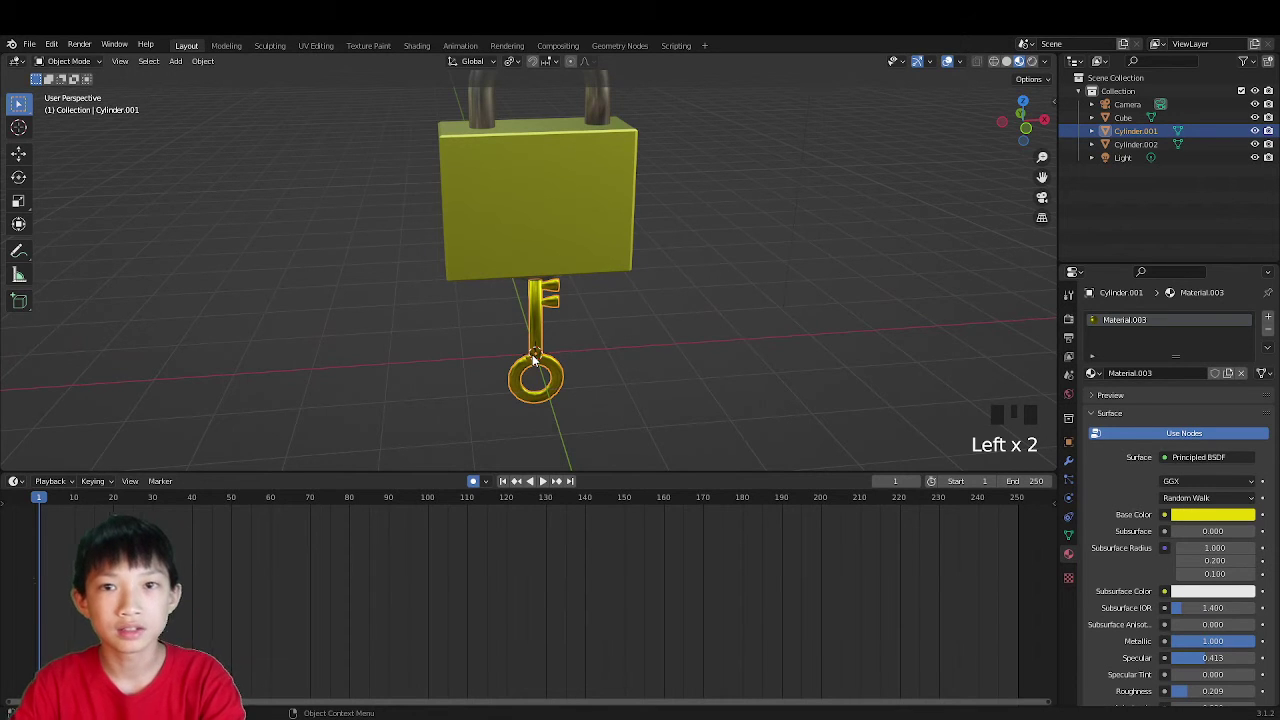
scroll(533, 360, down, 2)
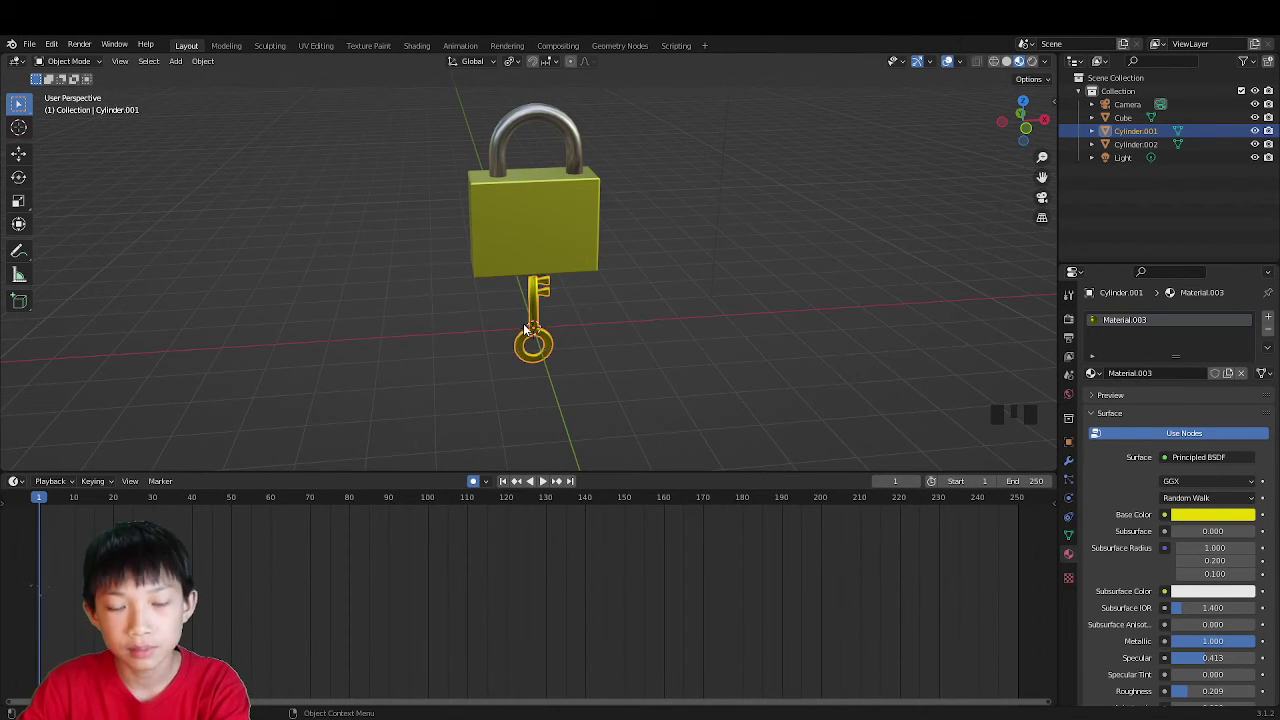
key(i)
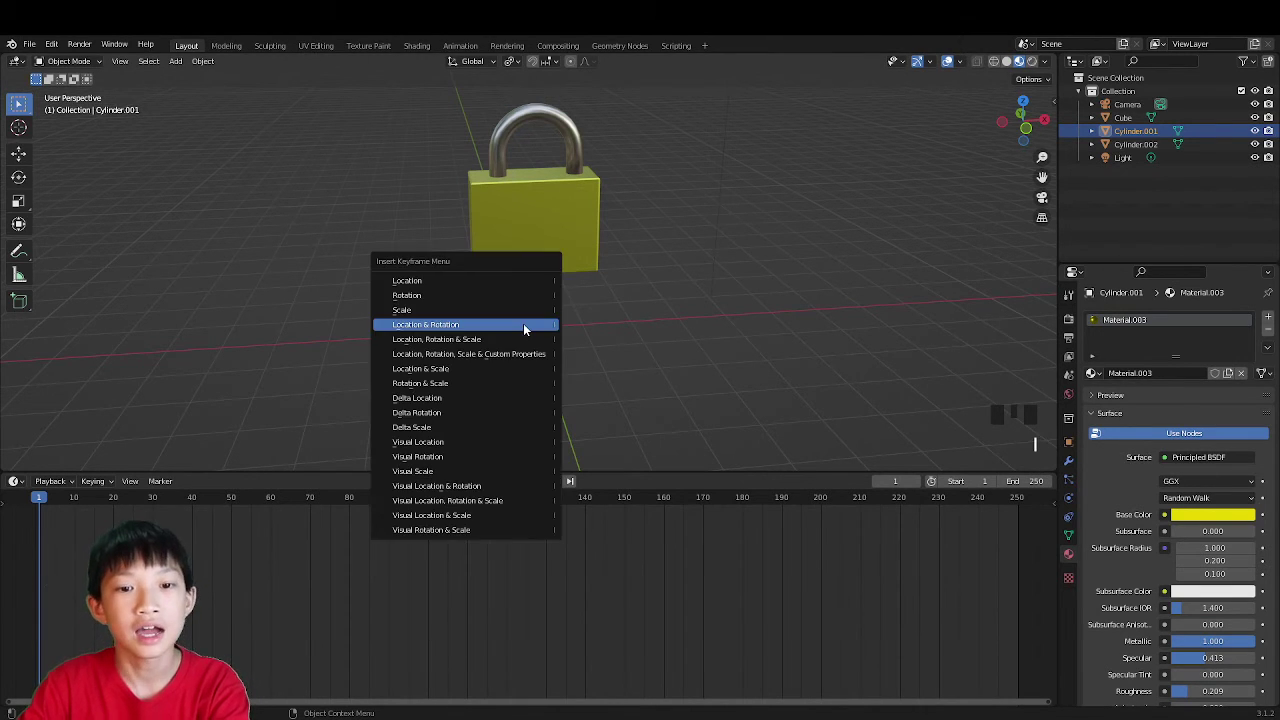
click(455, 325)
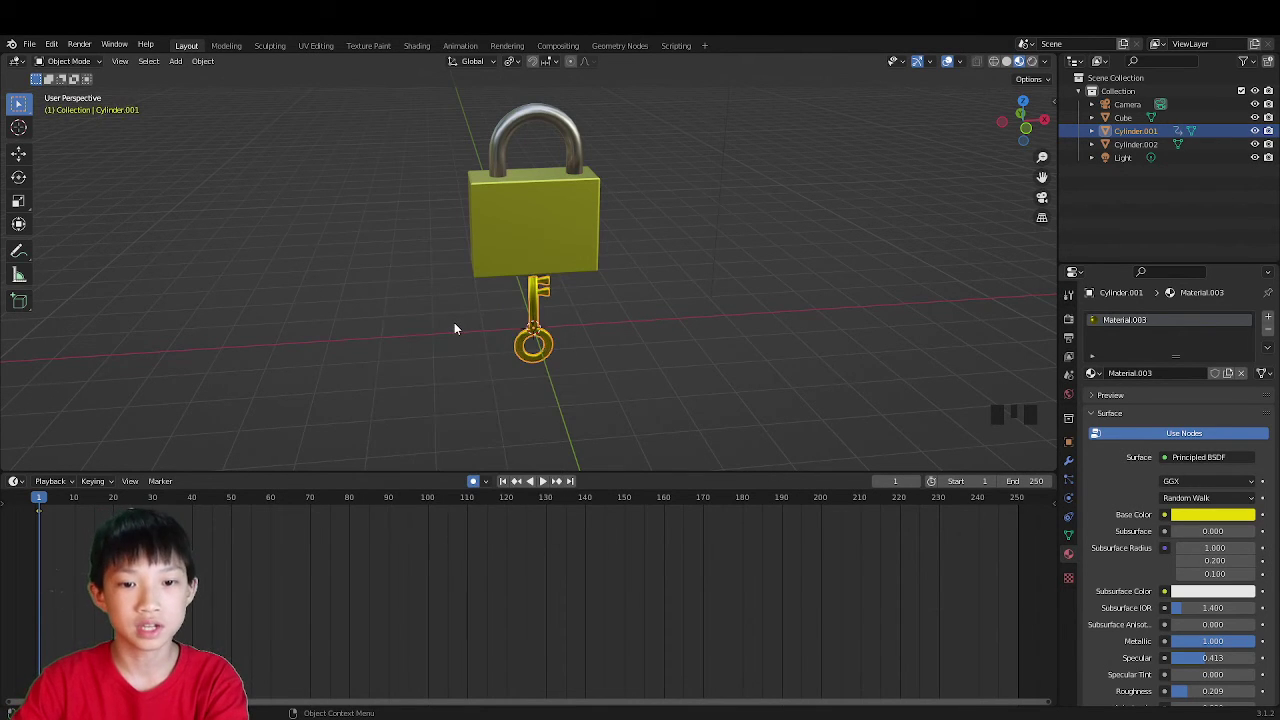
Step: At frame 20, move the key up along the global Z axis so its toothed end goes into the lock block
click(41, 500)
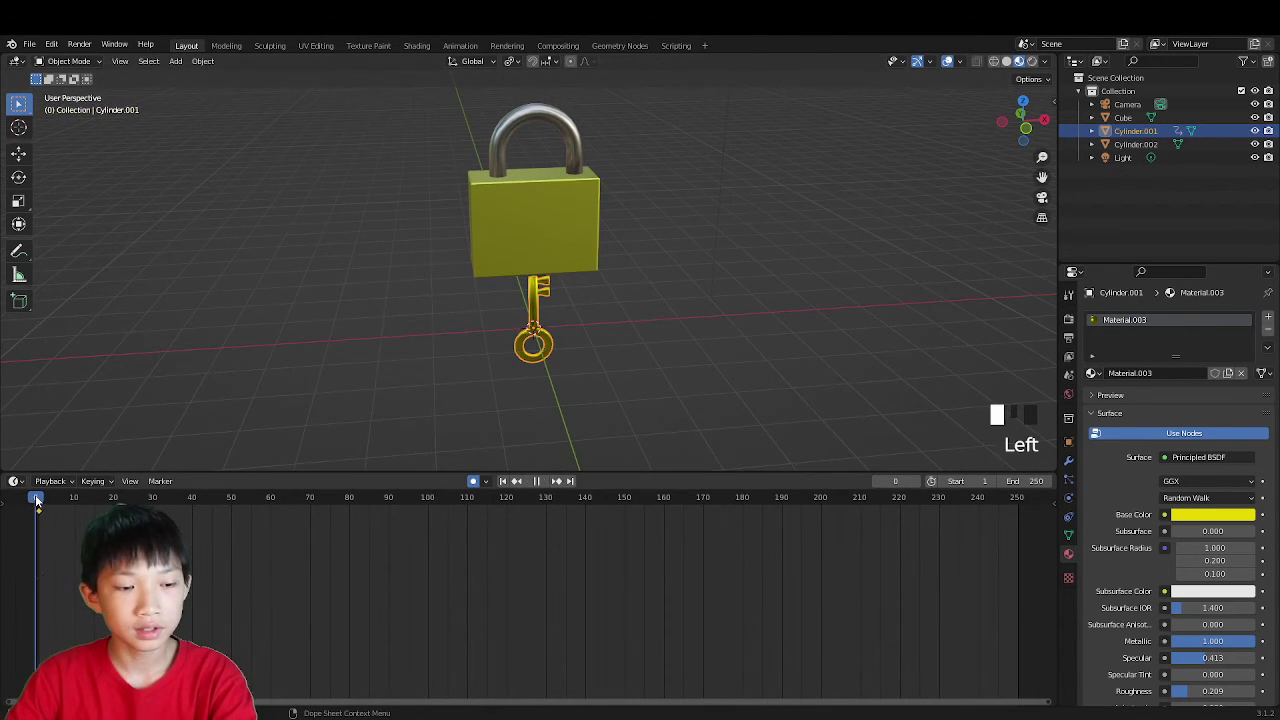
click(39, 500)
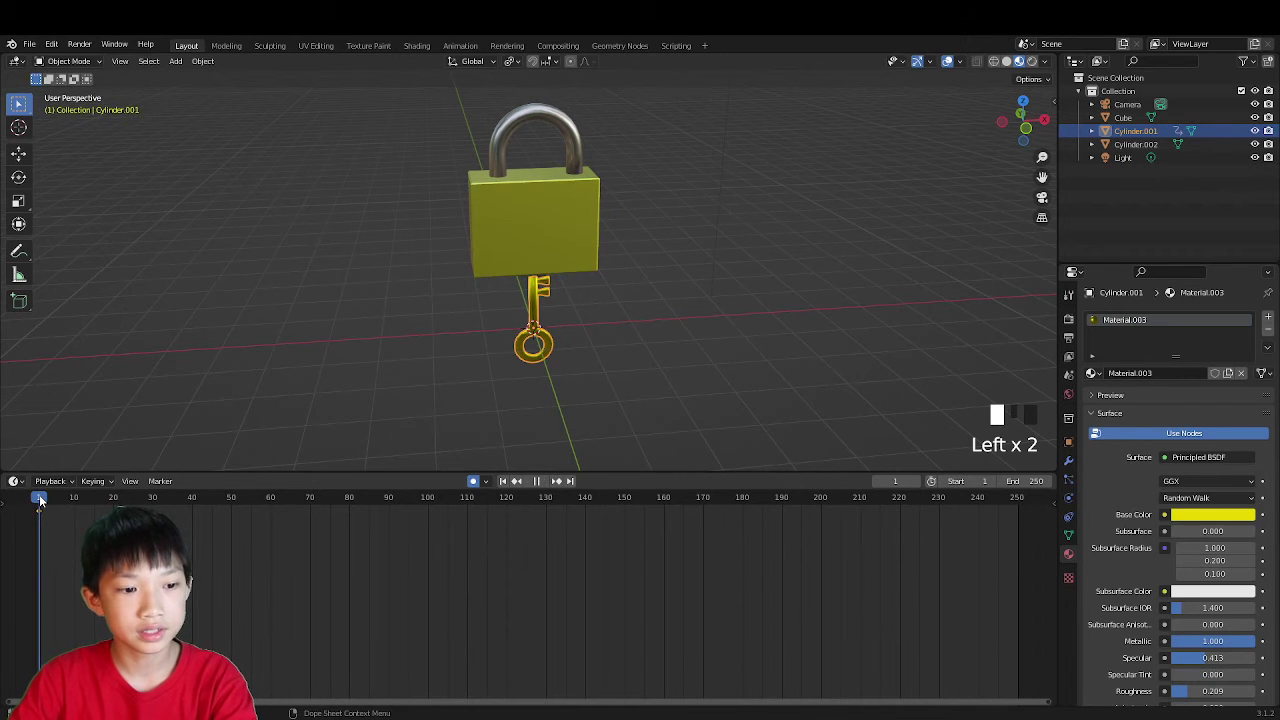
mouse_move(39, 500)
mouse_down()
mouse_move(88, 500)
mouse_move(57, 505)
mouse_up()
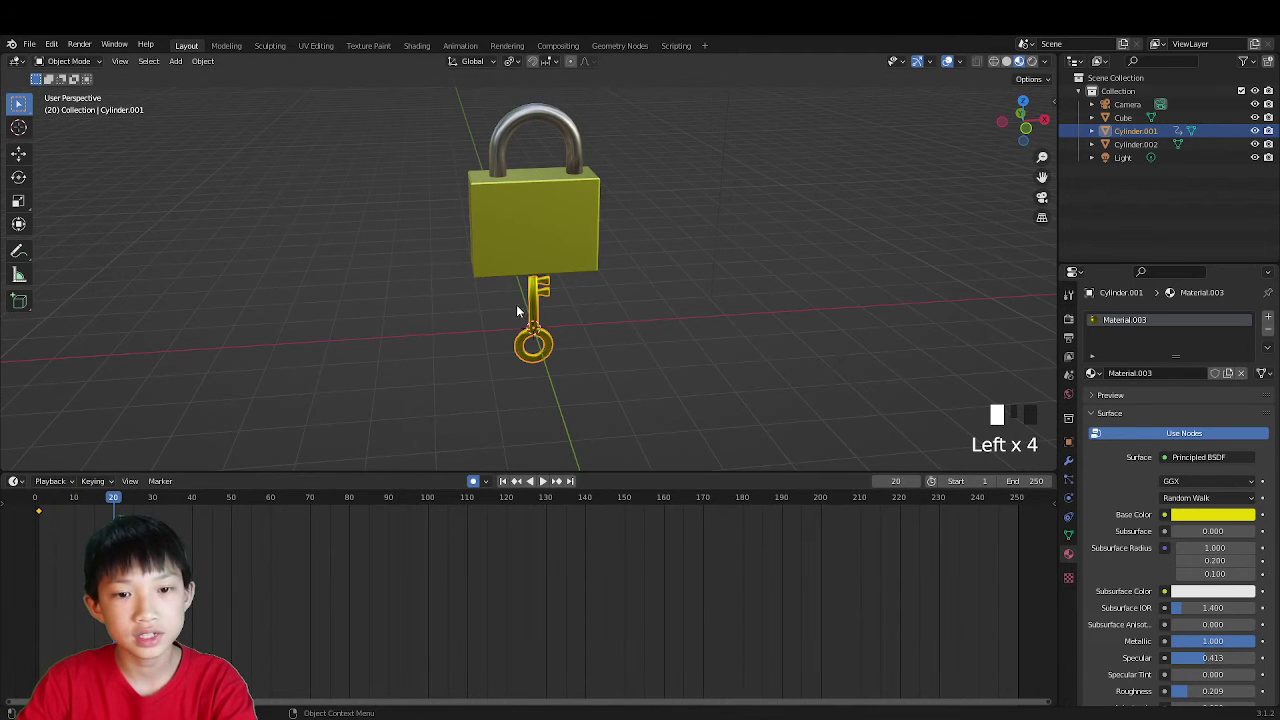
middle_click(645, 371)
mouse_move(645, 371)
middle_down()
mouse_move(626, 321)
mouse_move(634, 350)
middle_up()
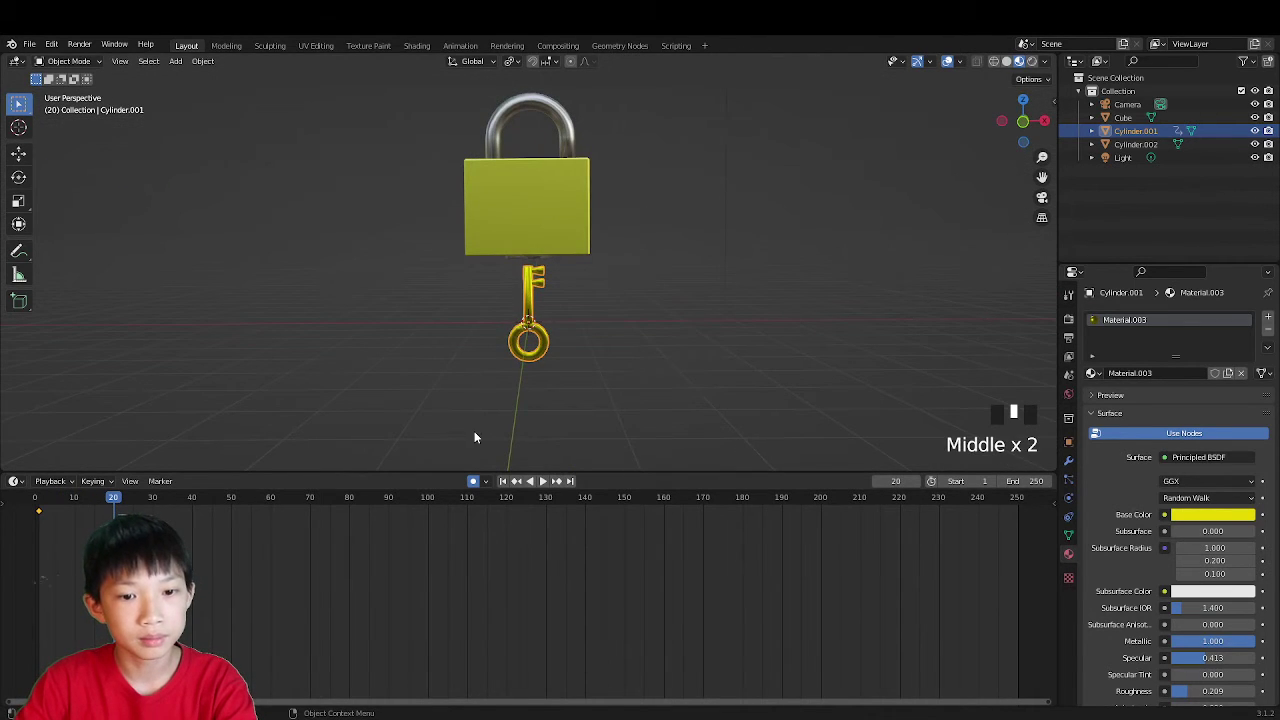
key(g)
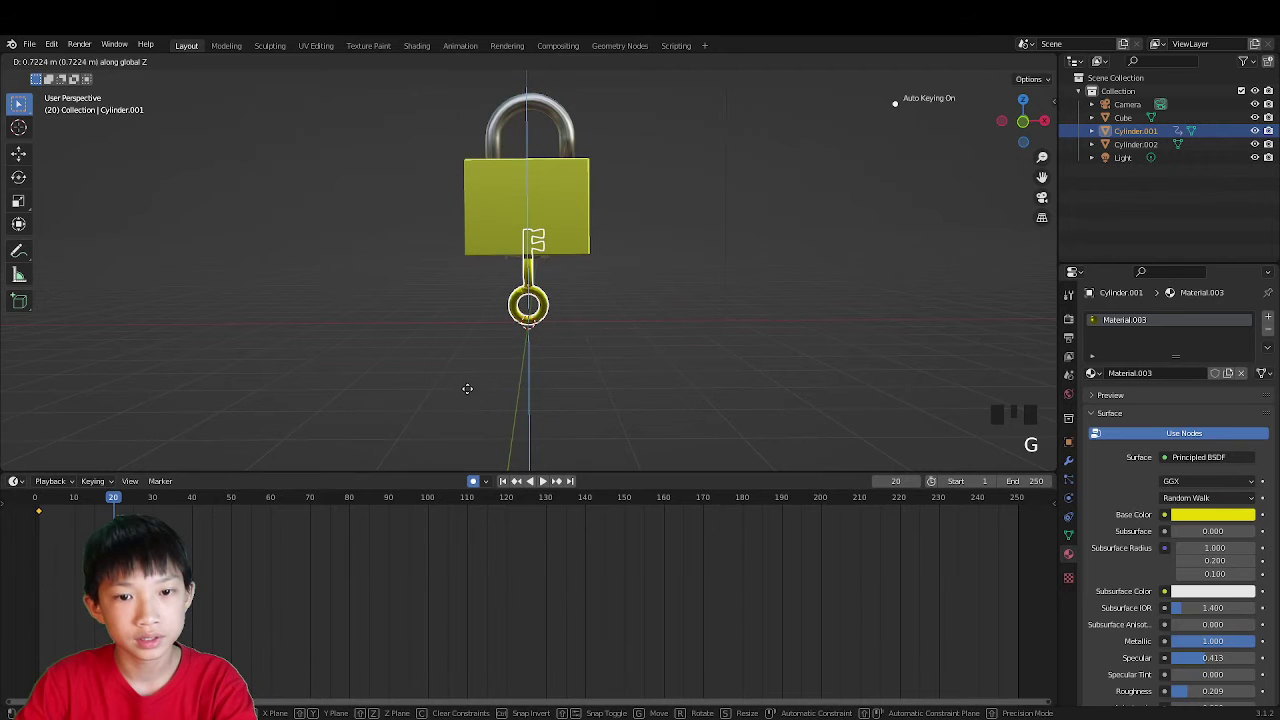
click(481, 364)
Step: In camera view, raise the camera along the global Z axis until the whole padlock and key fit in the frame
middle_drag(481, 364, 503, 320)
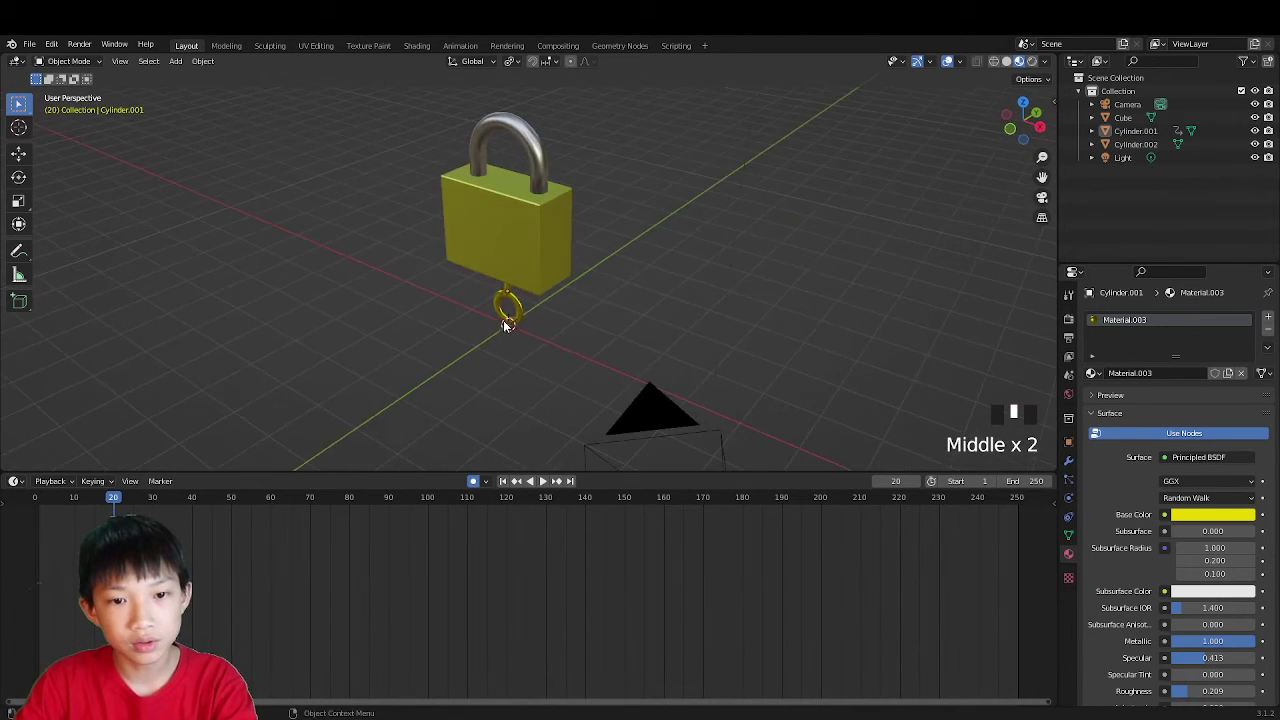
key(KP_0)
scroll(428, 237, down, 5)
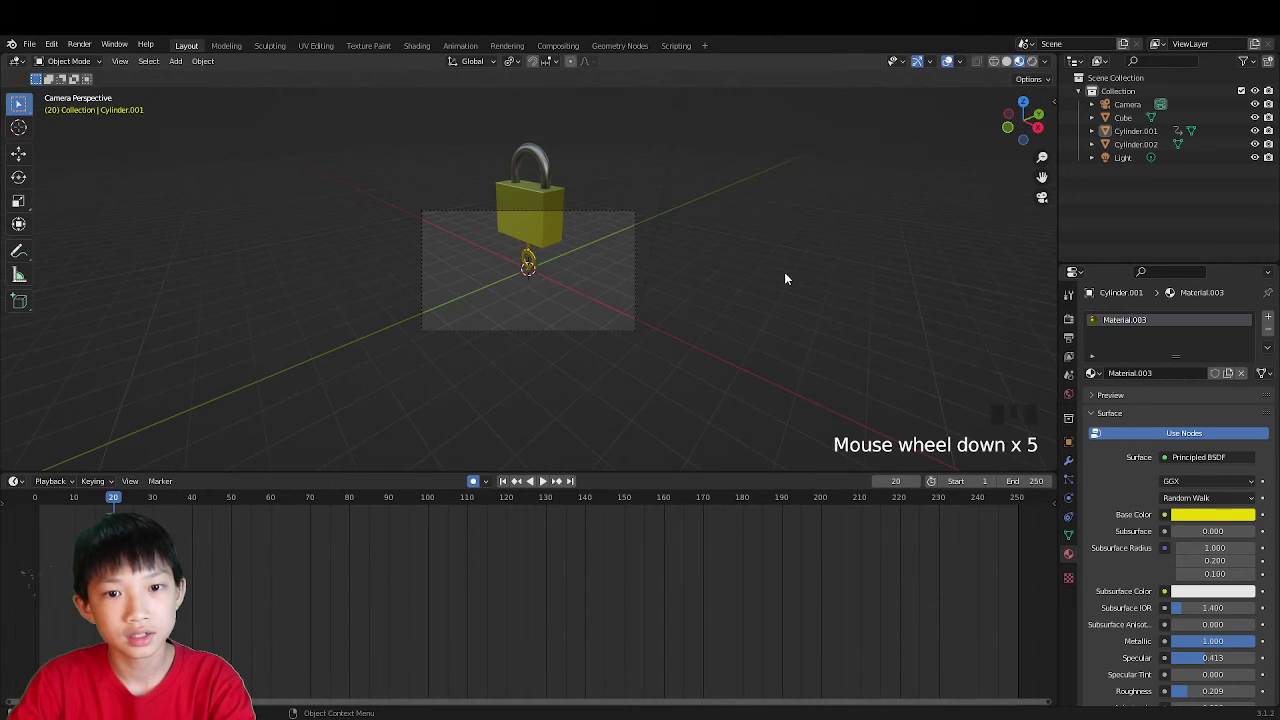
click(620, 210)
key(g)
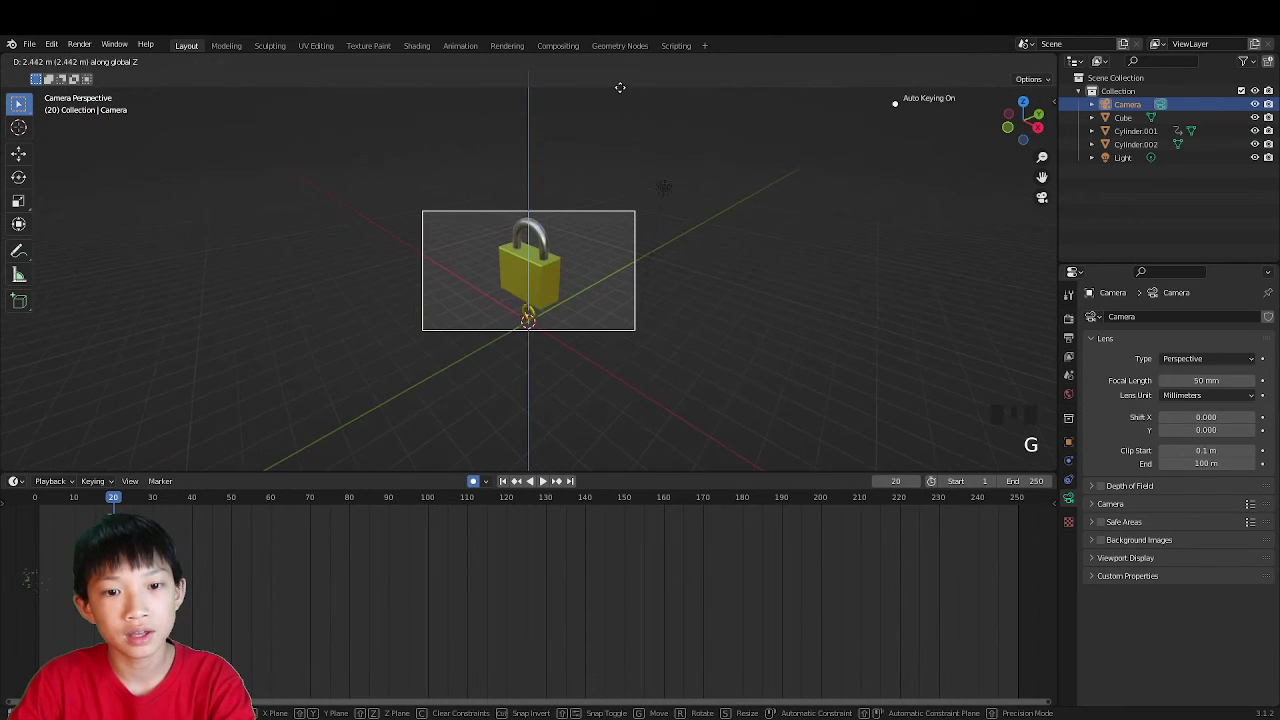
click(569, 332)
scroll(569, 332, up, 8)
scroll(580, 343, down, 3)
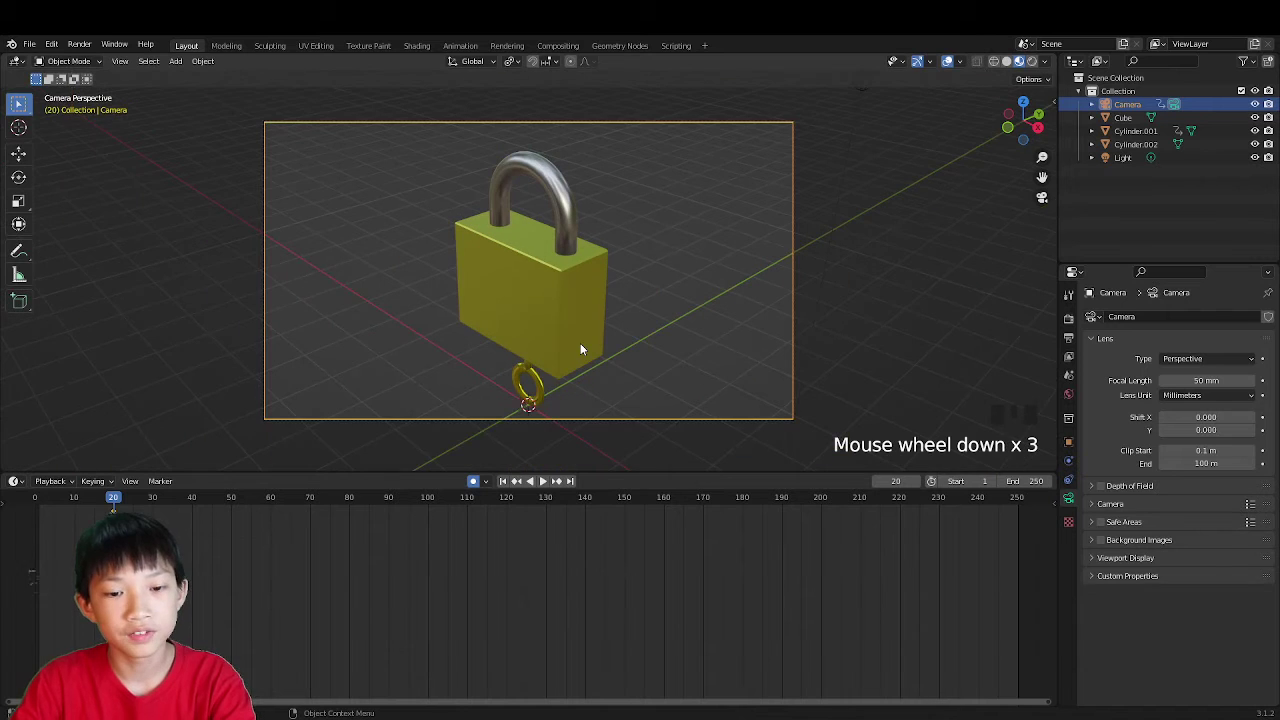
Step: Scrub and play the first 20 frames with the key selected to check how it slides into the lock
middle_drag(585, 345, 620, 286)
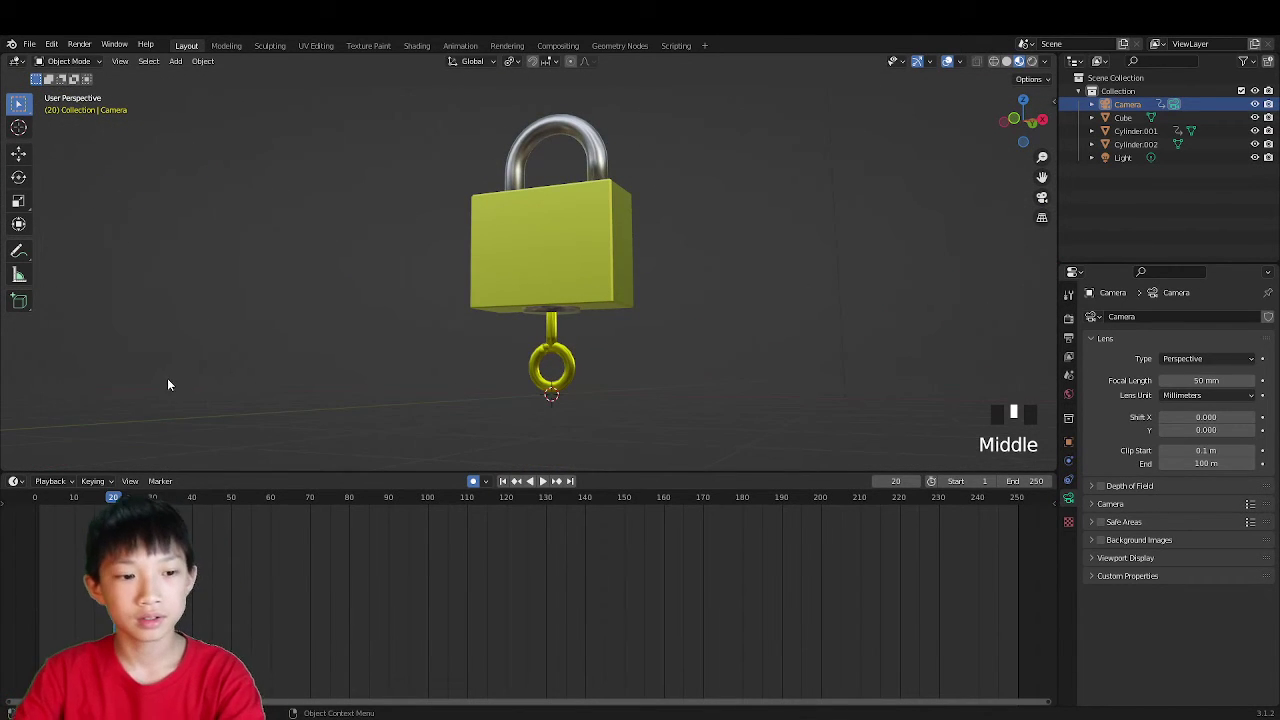
drag(20, 558, 24, 522)
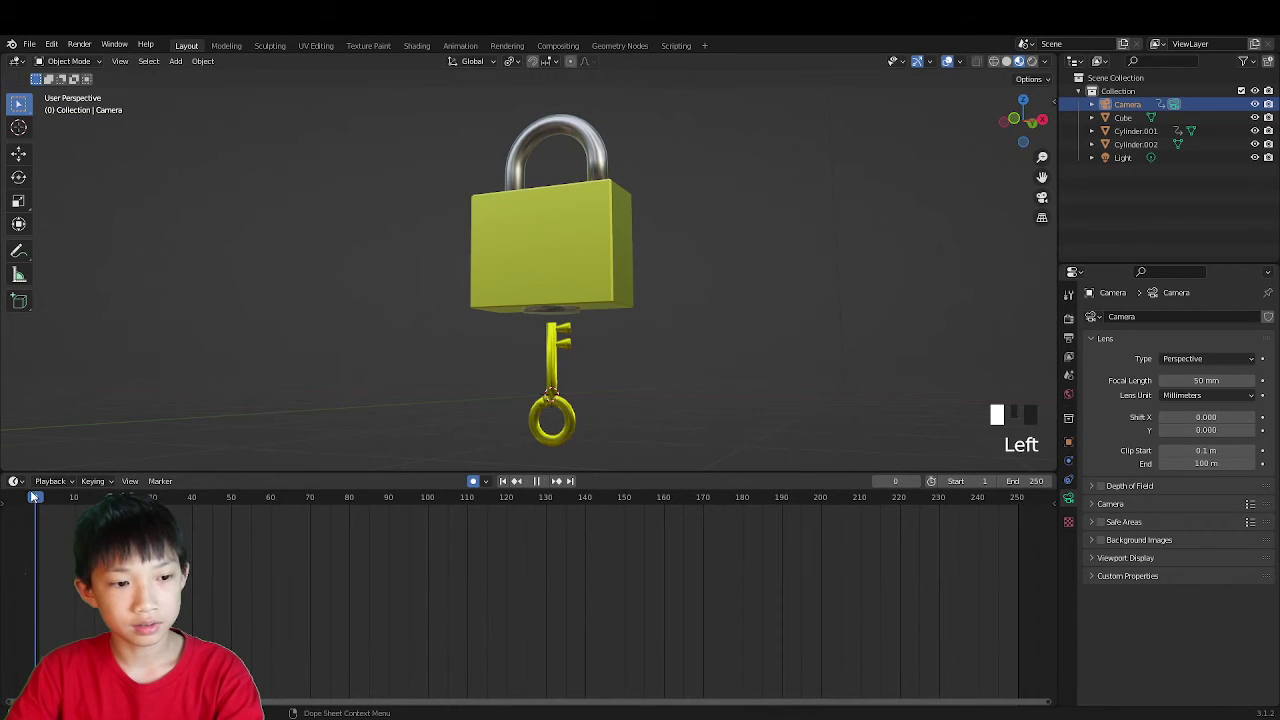
key(Escape)
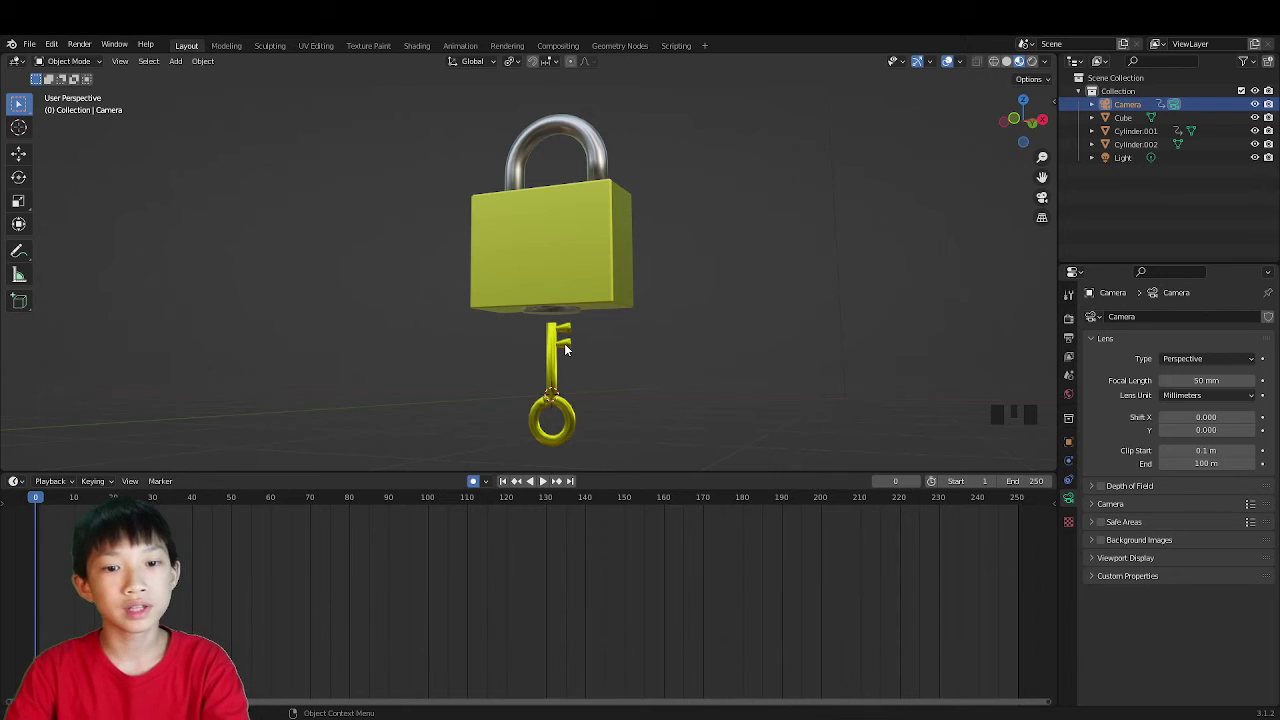
click(561, 313)
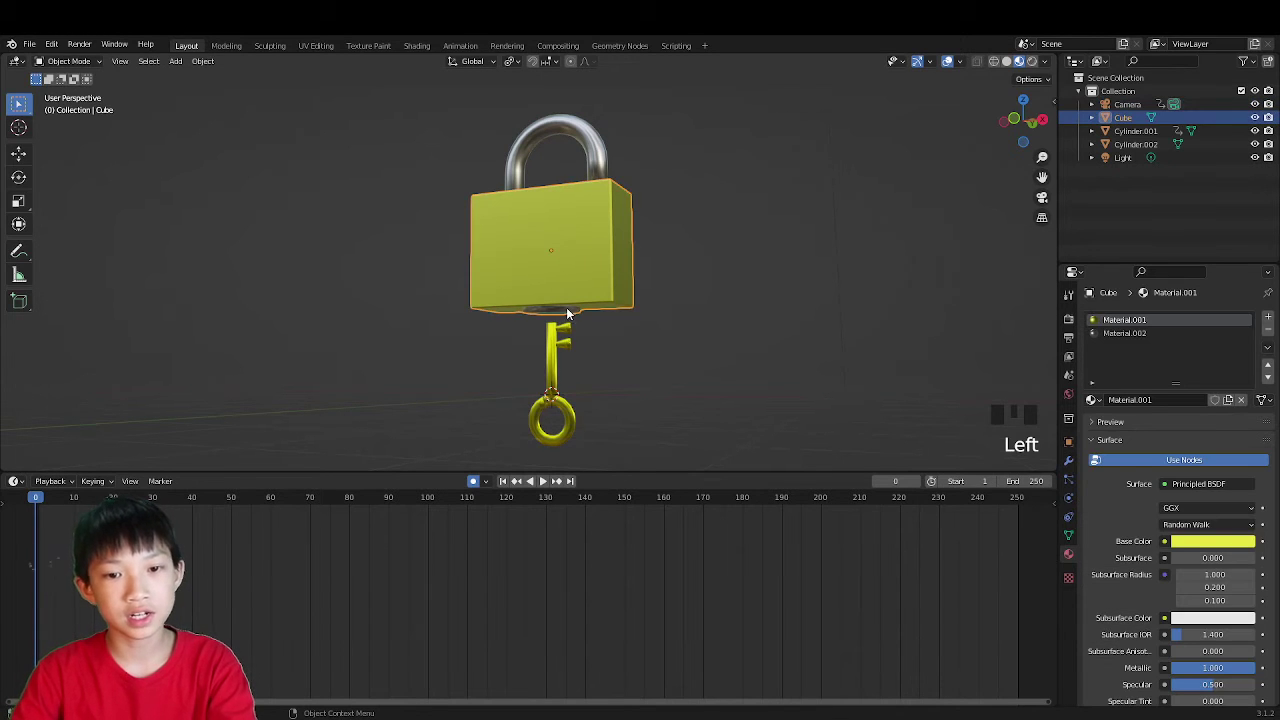
click(563, 318)
drag(103, 502, 108, 502)
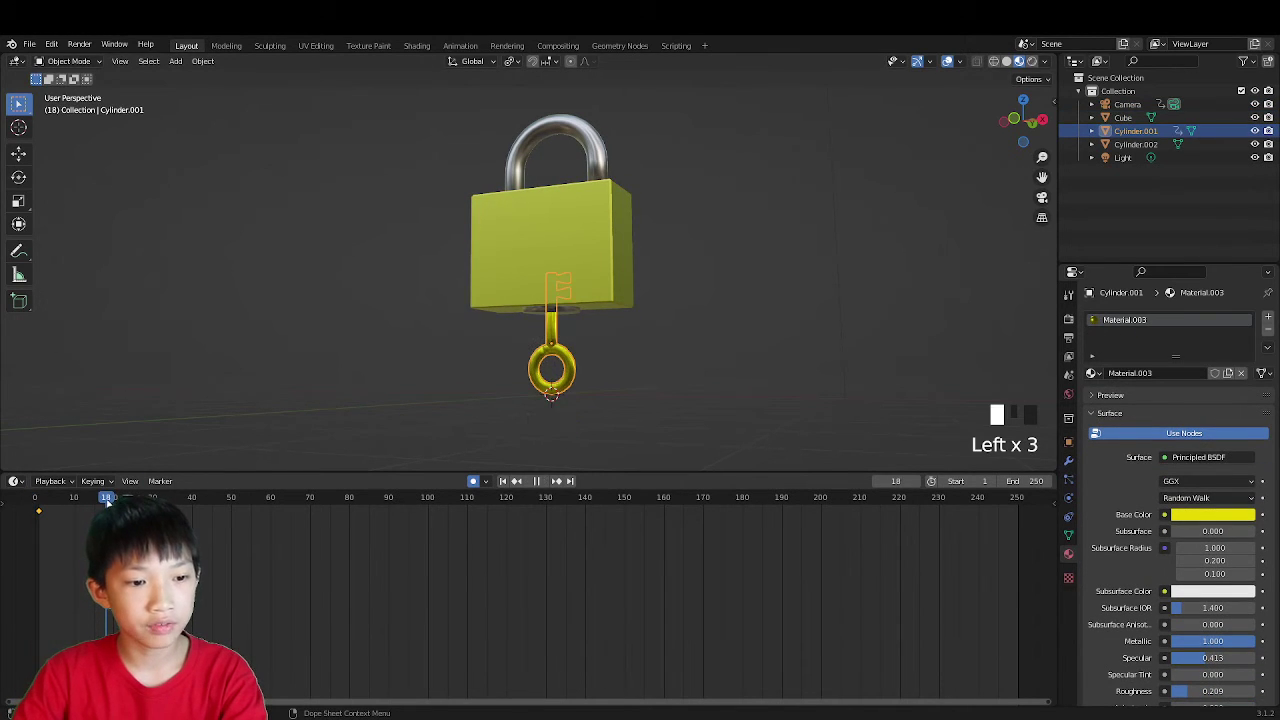
key(space)
key(space)
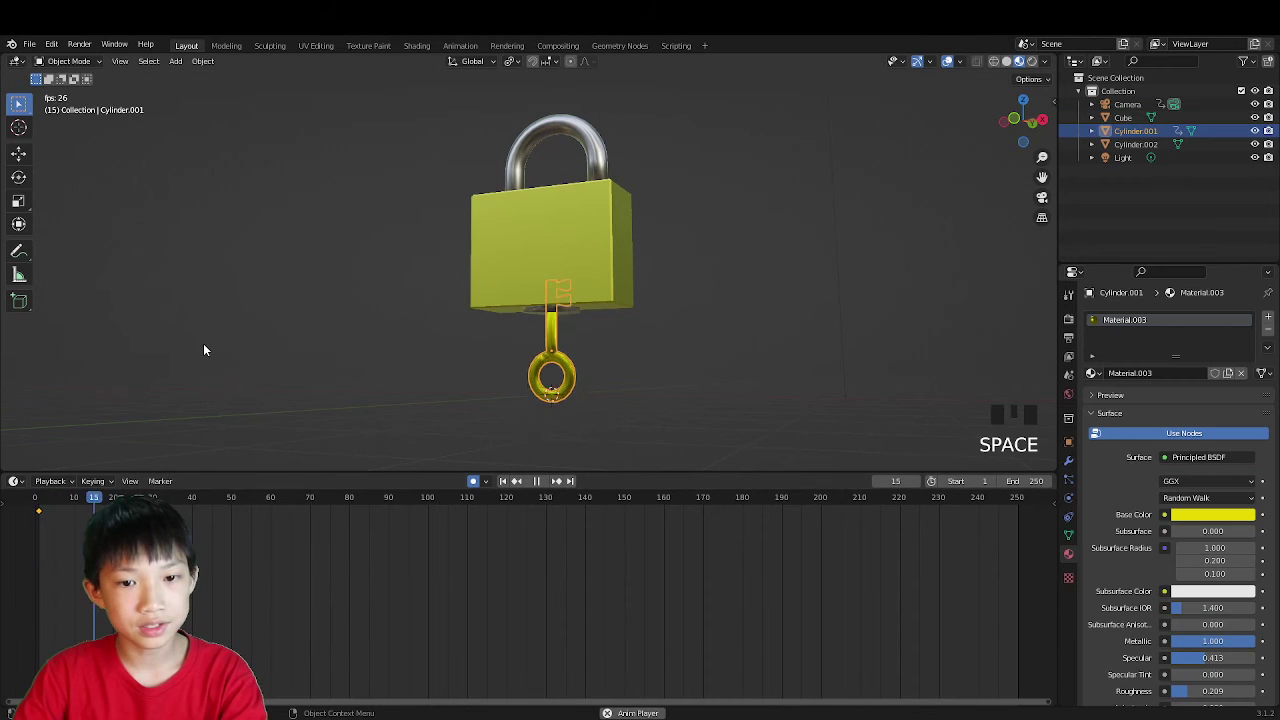
Step: At frame 40, rotate the key 180° about the global Z axis
click(120, 497)
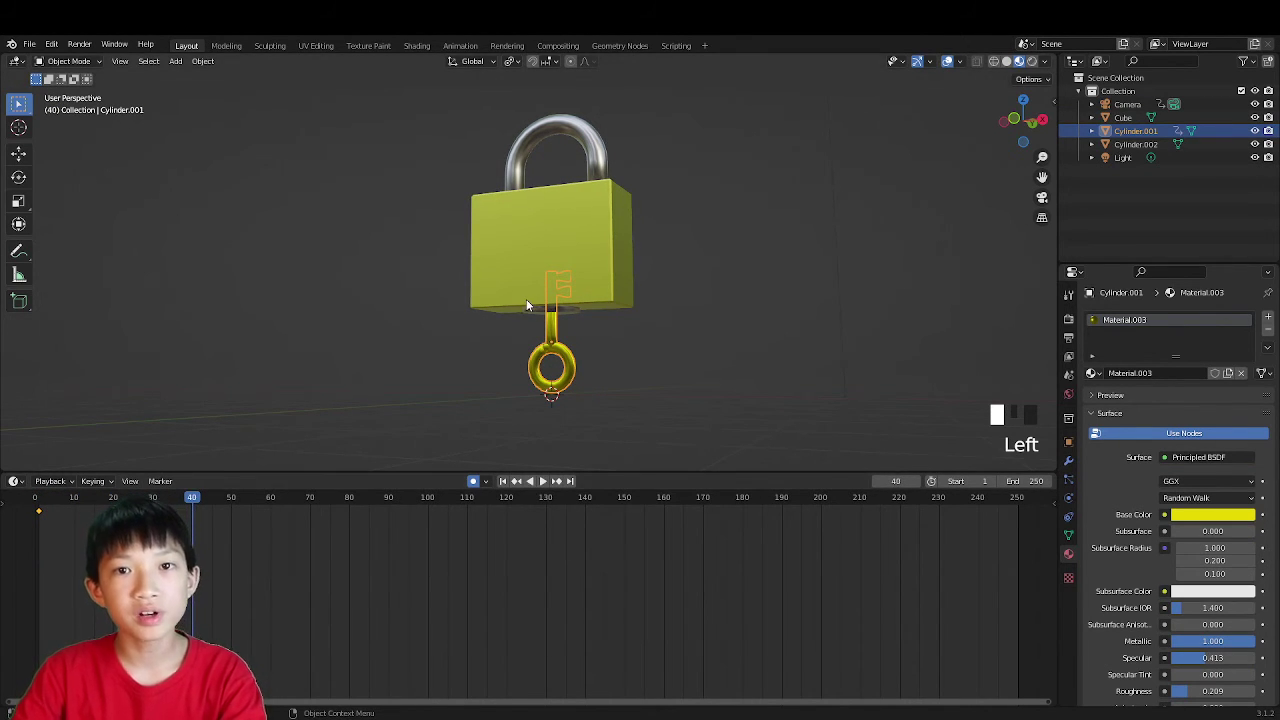
key(r)
key(z)
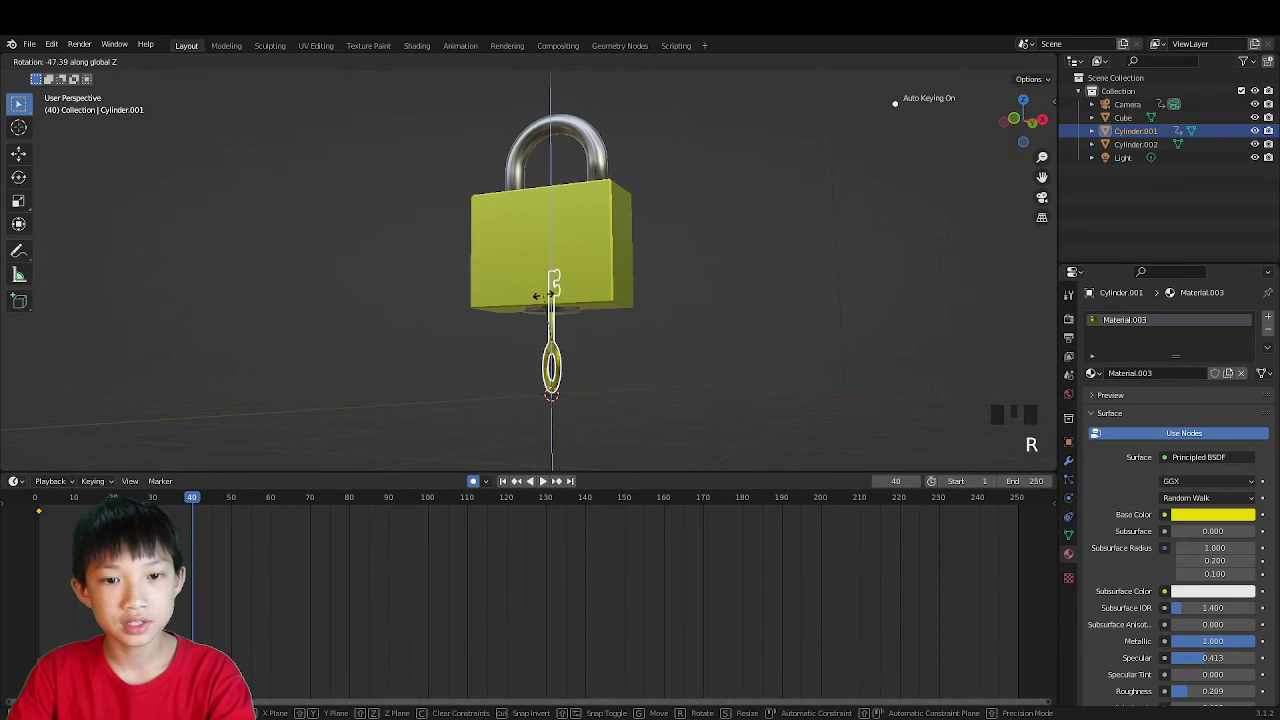
text(180)
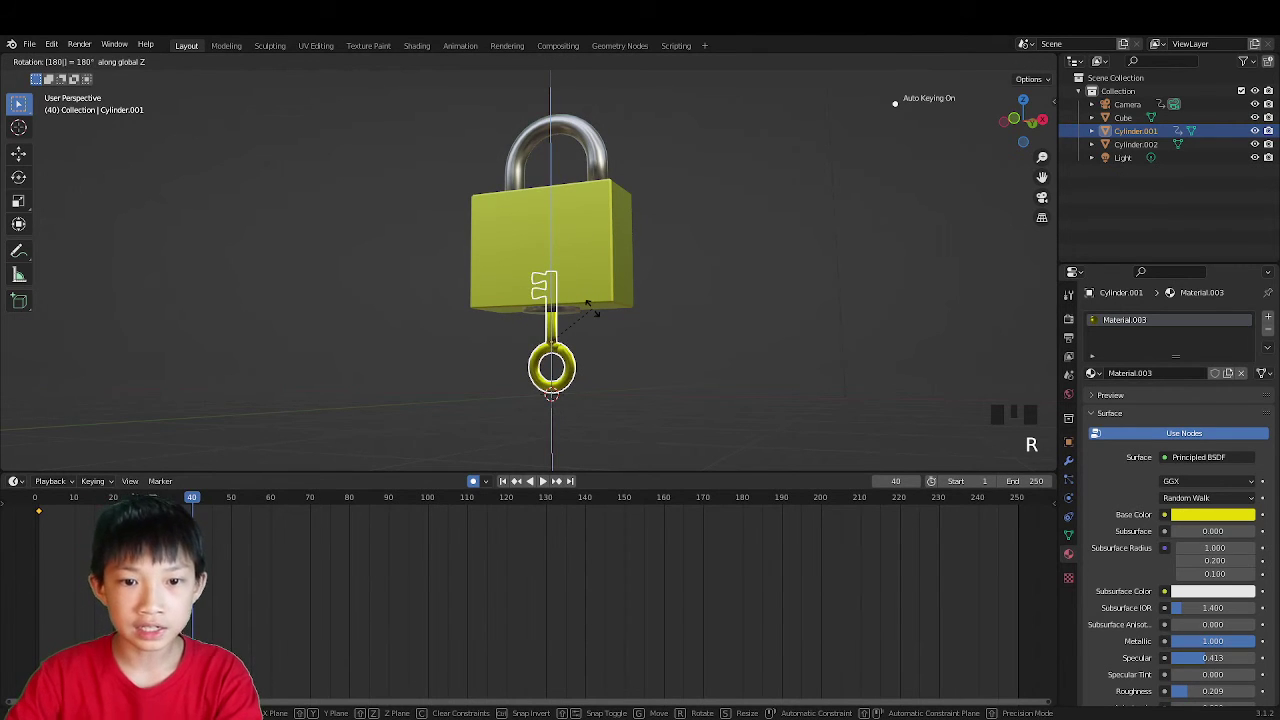
key(Return)
Step: Play the animation from the start to check the key's insertion and turn
key(space)
click(1017, 497)
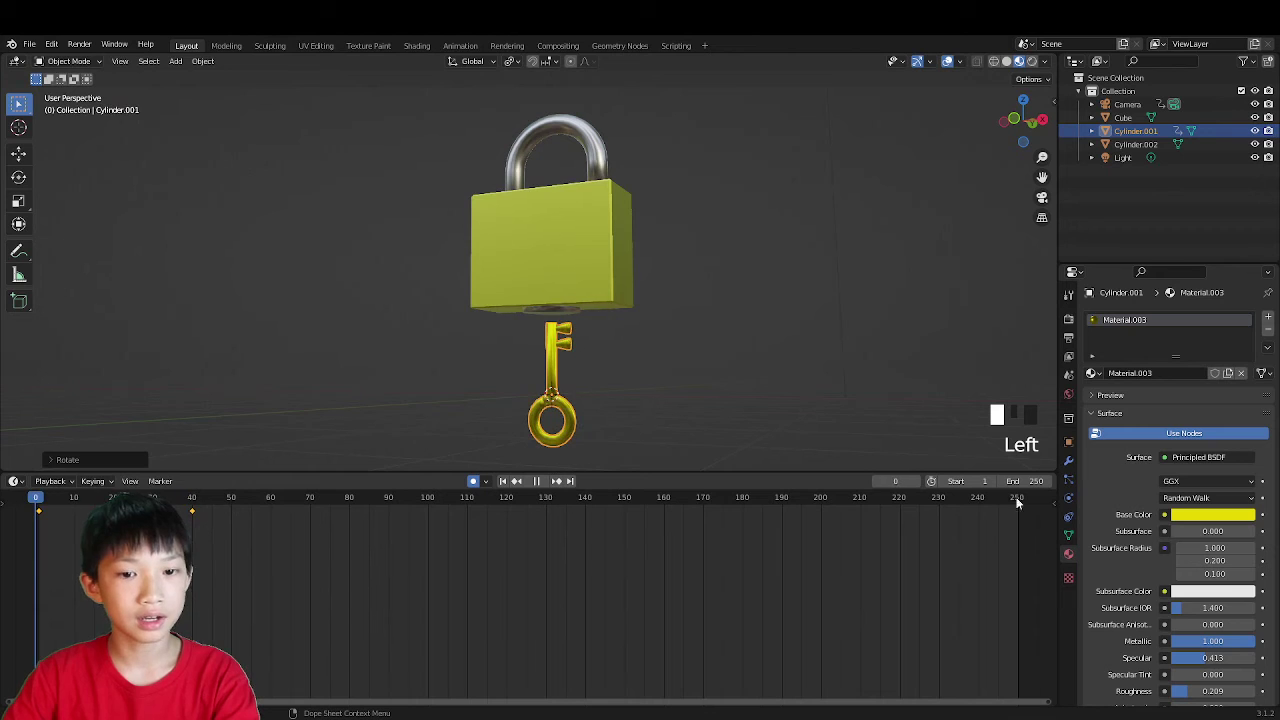
key(space)
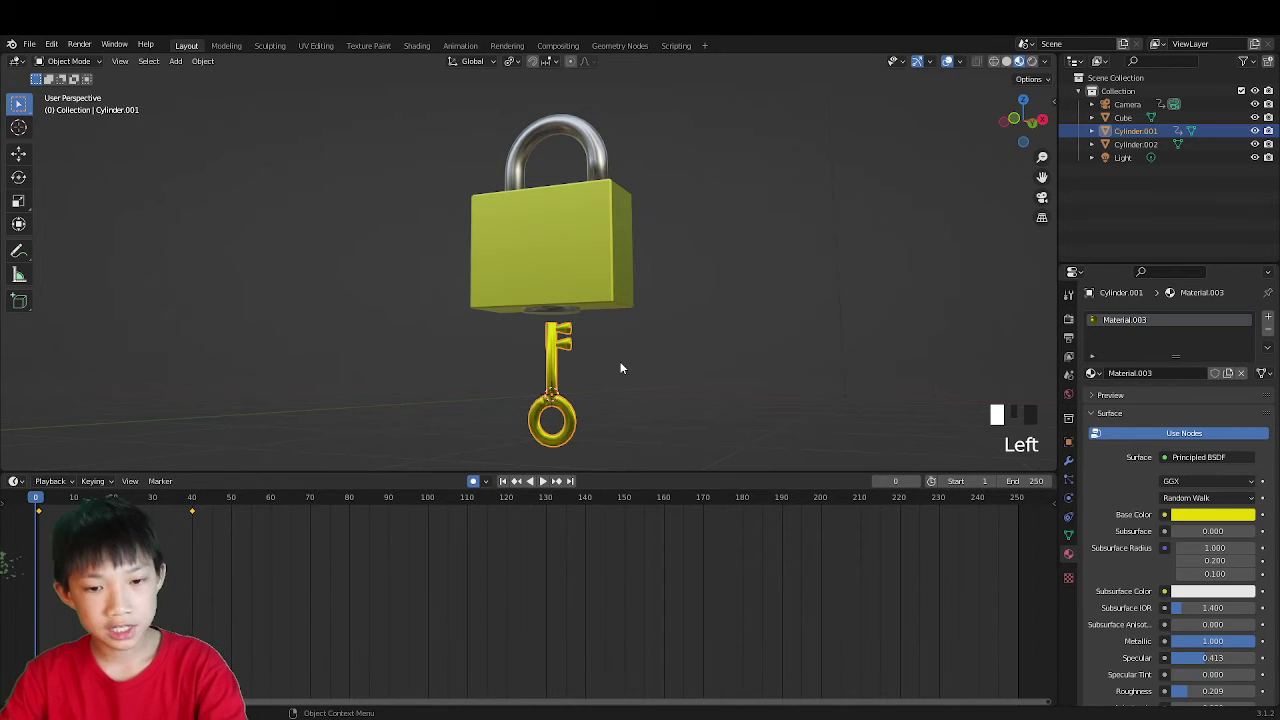
key(space)
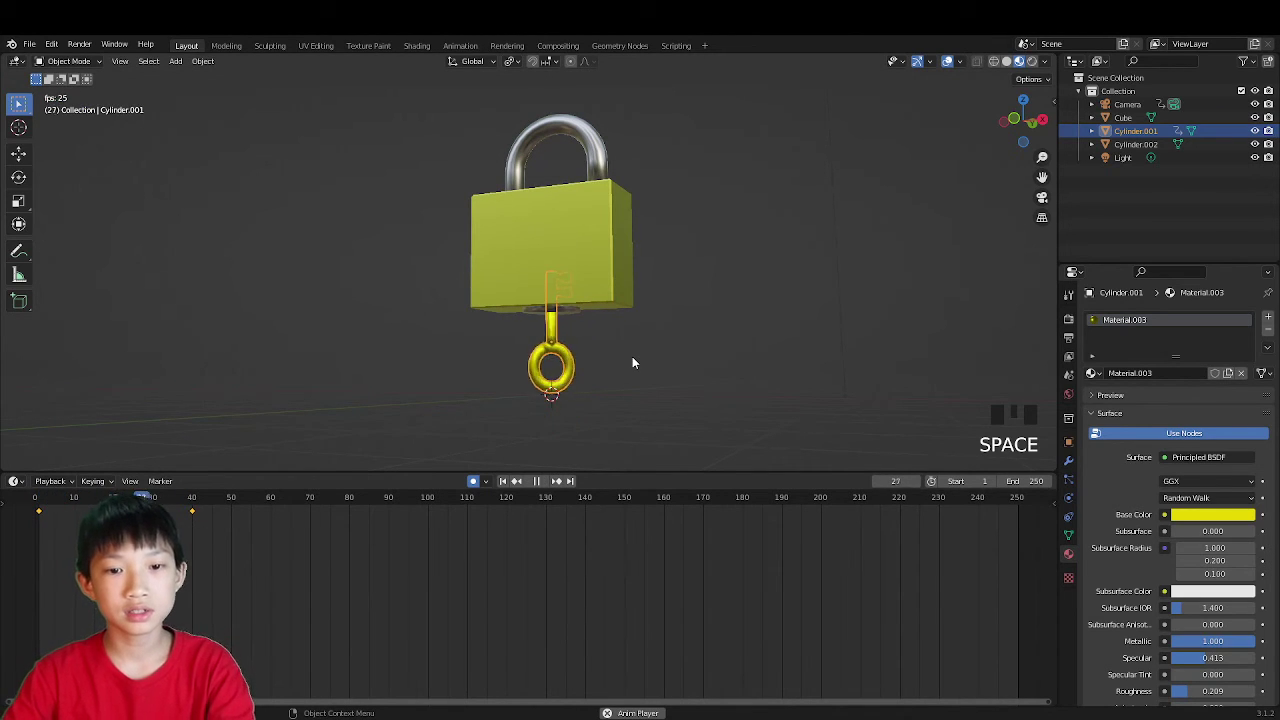
key(space)
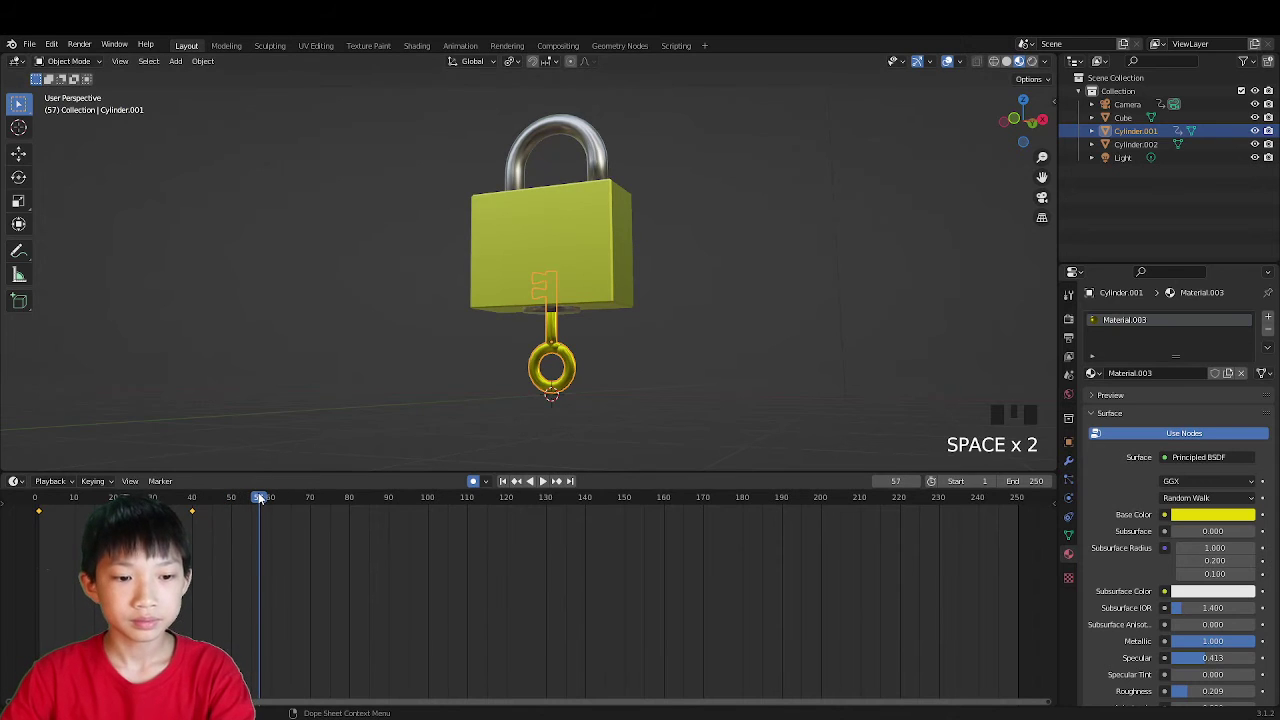
Step: Review the timeline between frames 40 and 60, selecting the shackle and the key in turn to compare their keyframes
drag(259, 497, 271, 500)
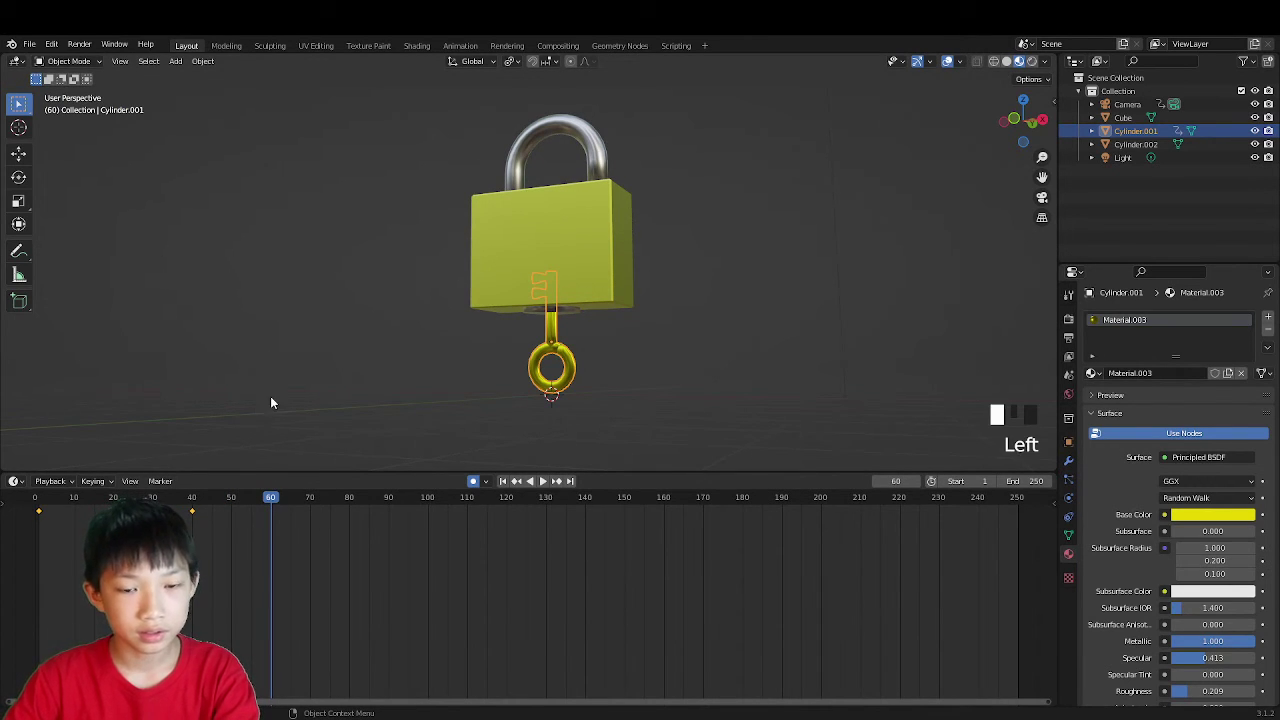
middle_drag(270, 403, 423, 320)
click(604, 138)
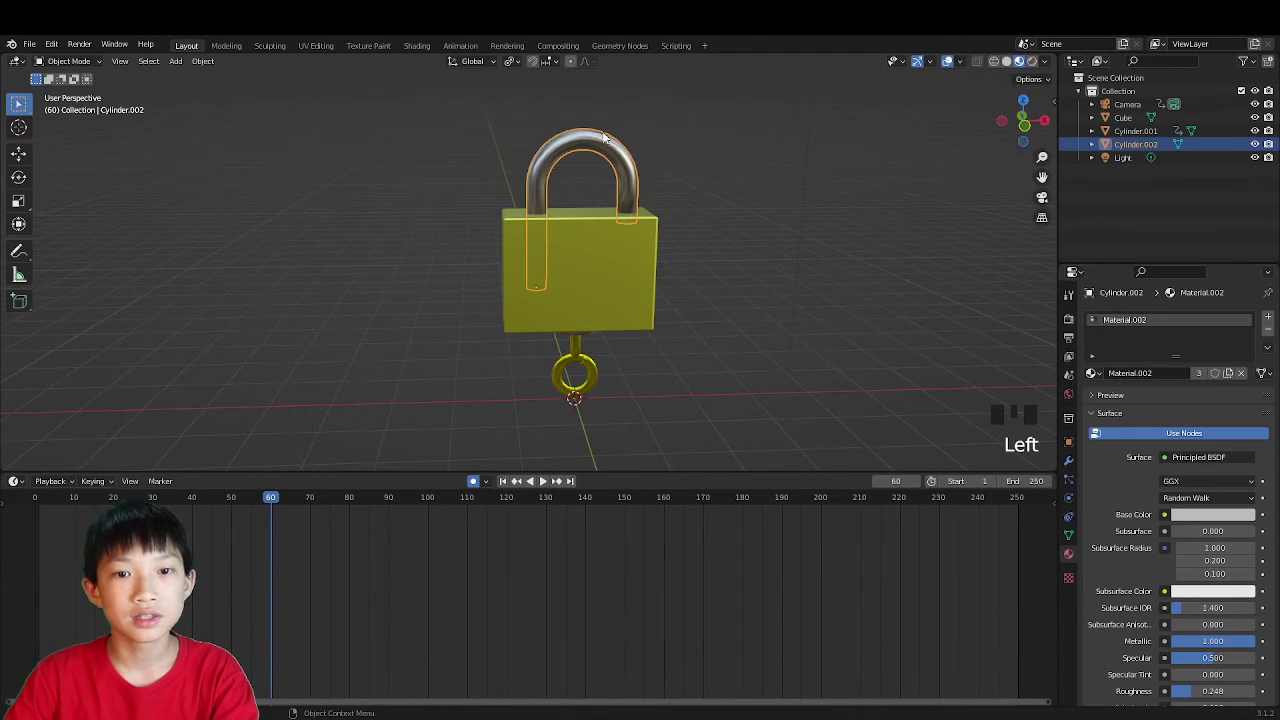
drag(268, 497, 191, 500)
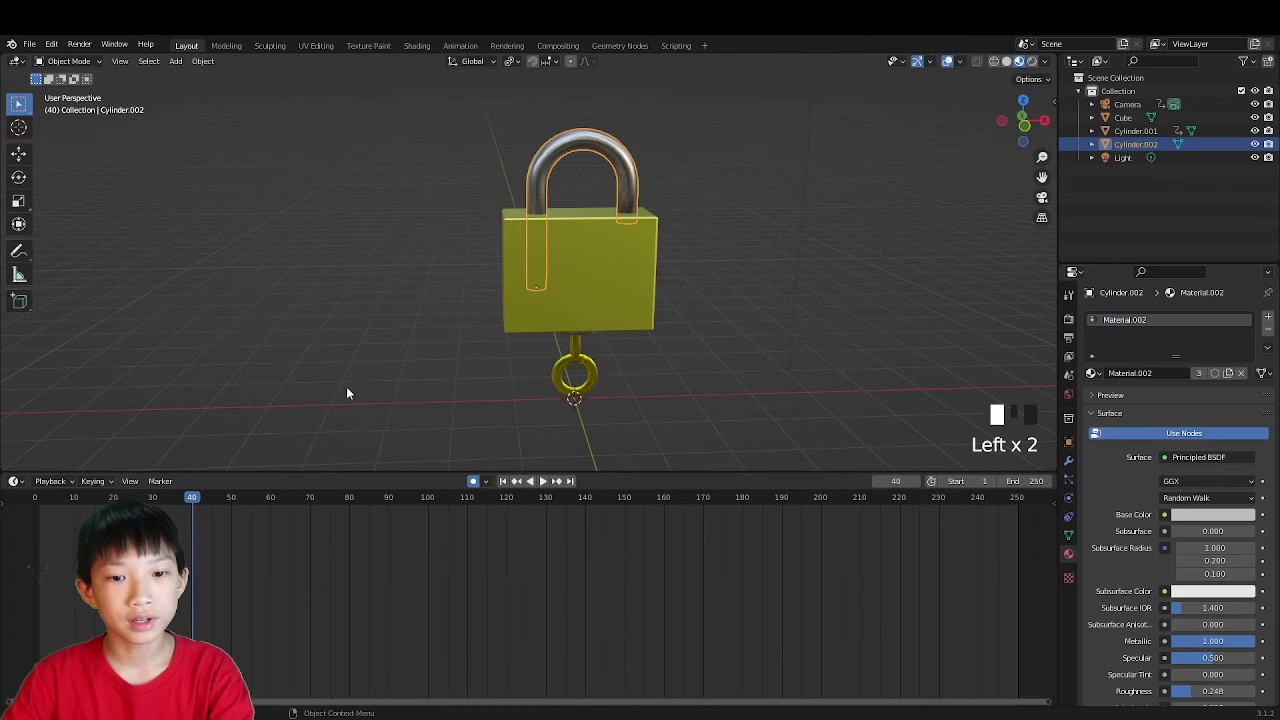
click(193, 499)
click(568, 318)
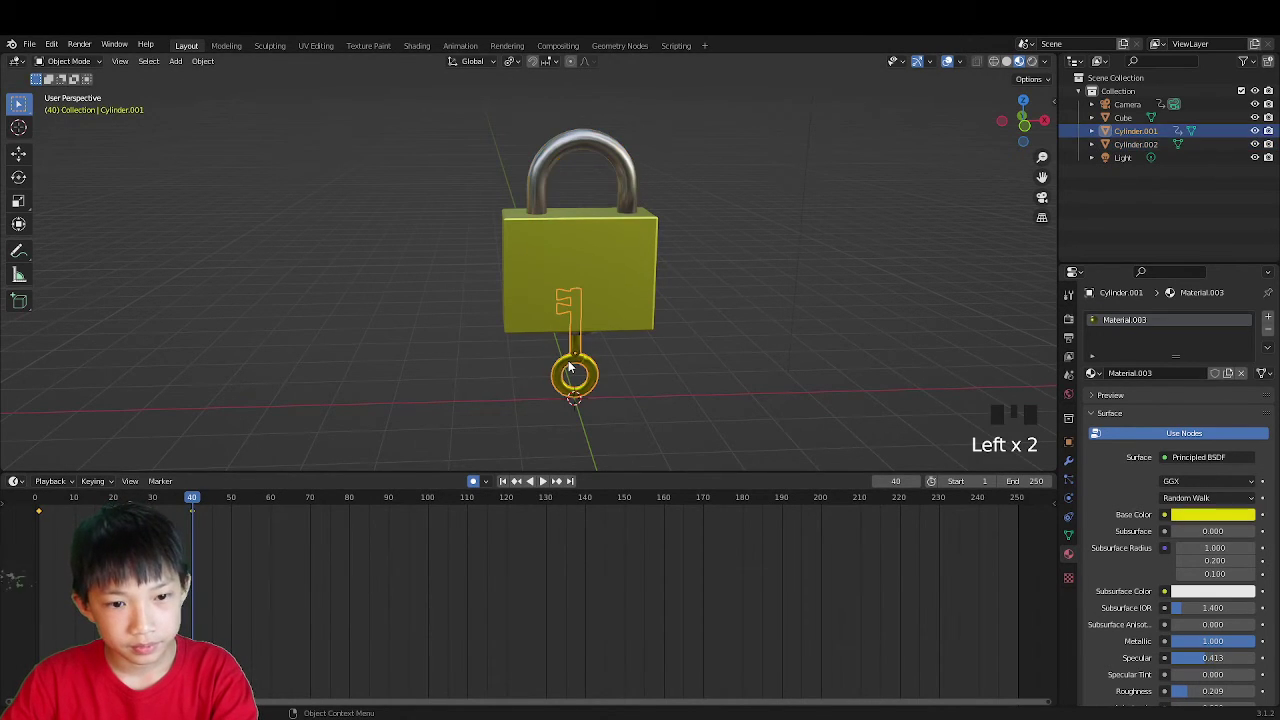
drag(200, 500, 233, 510)
click(193, 500)
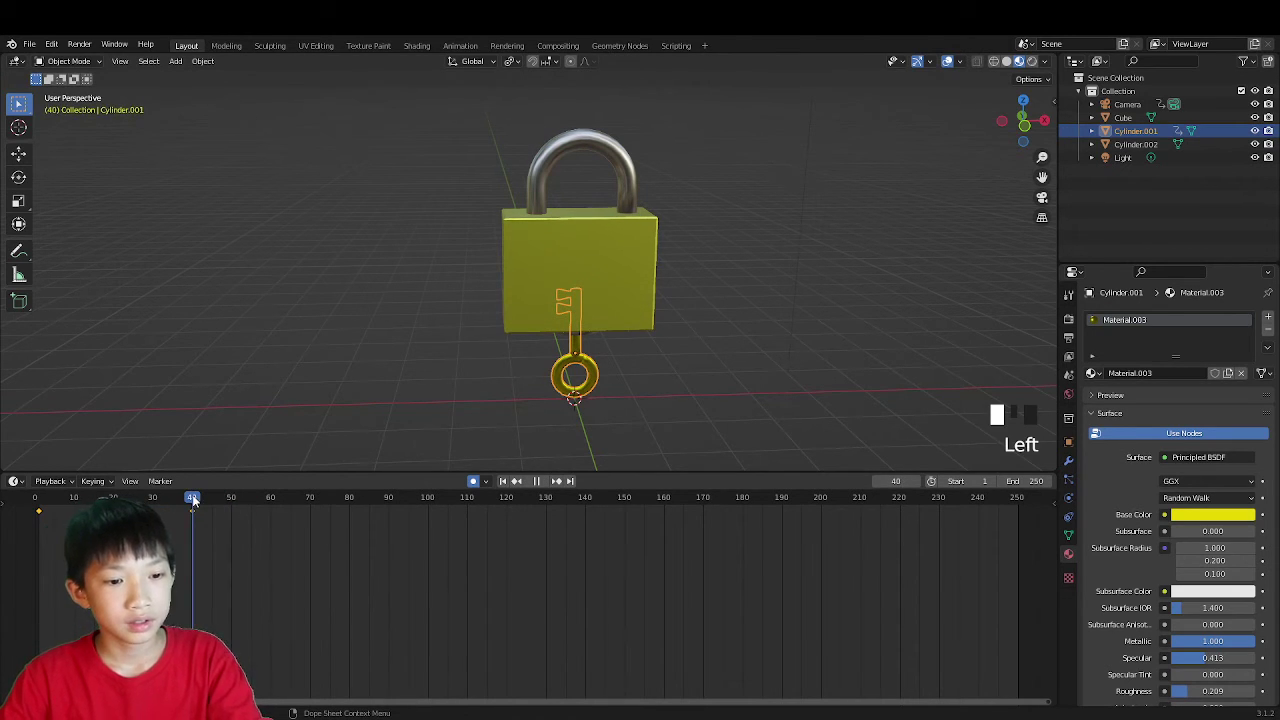
Step: Select the shackle and insert a Location & Rotation keyframe for it at frame 60
click(457, 303)
click(634, 140)
click(634, 140)
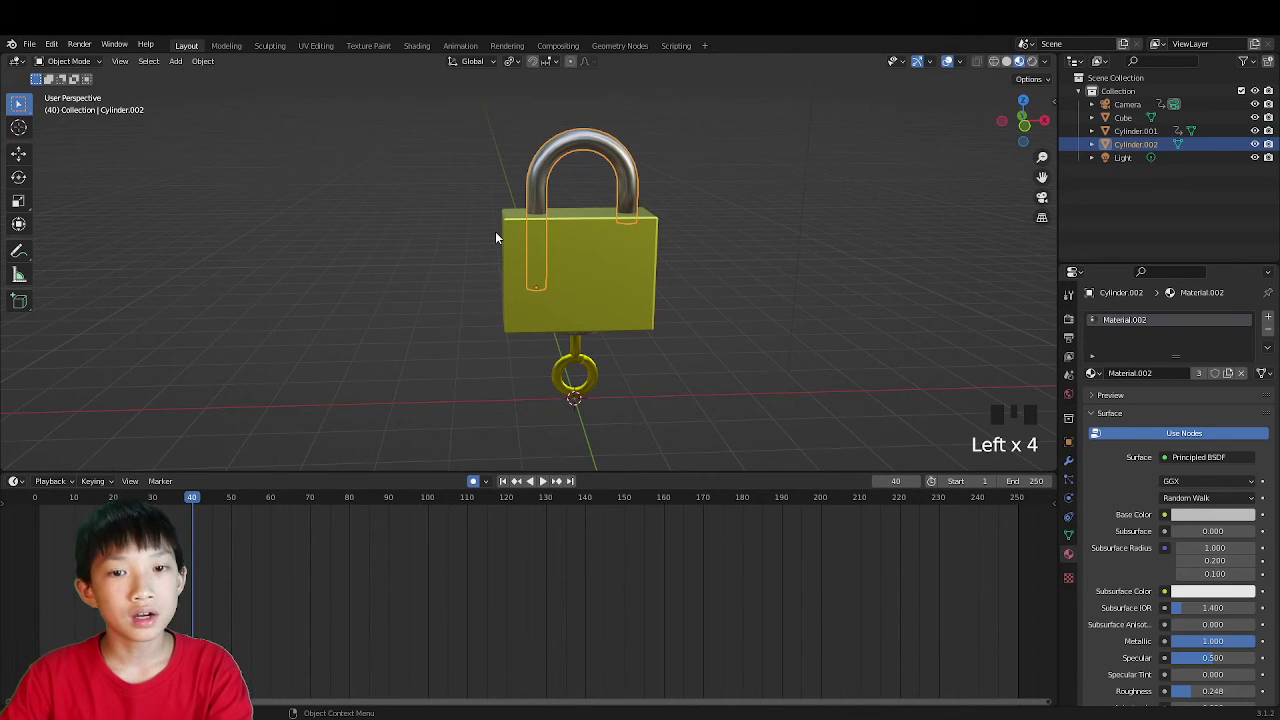
click(203, 498)
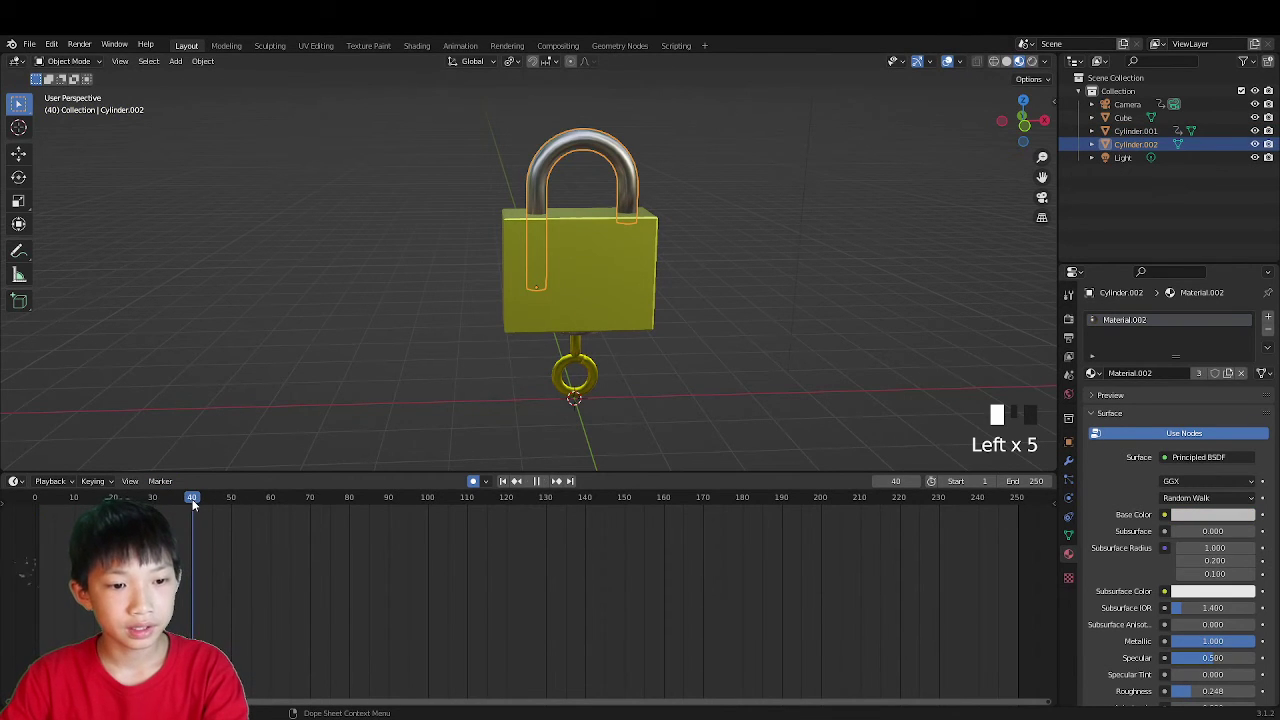
key(space)
drag(205, 498, 271, 503)
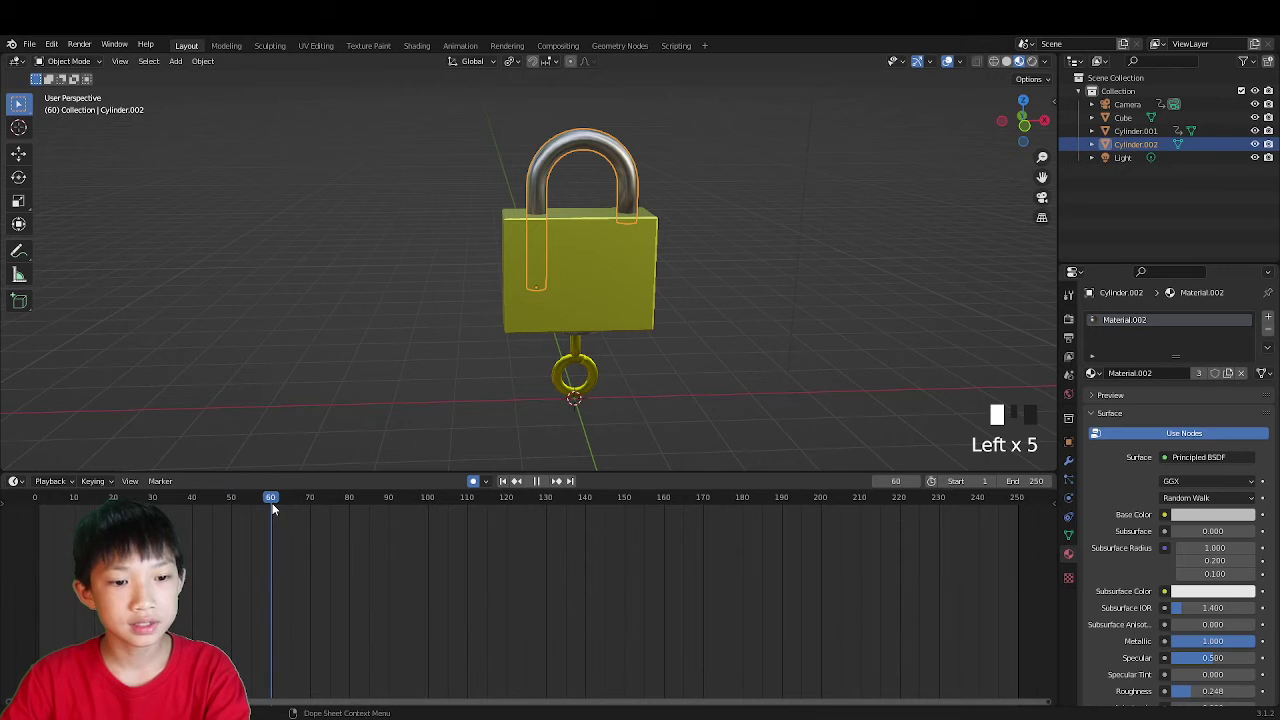
key(i)
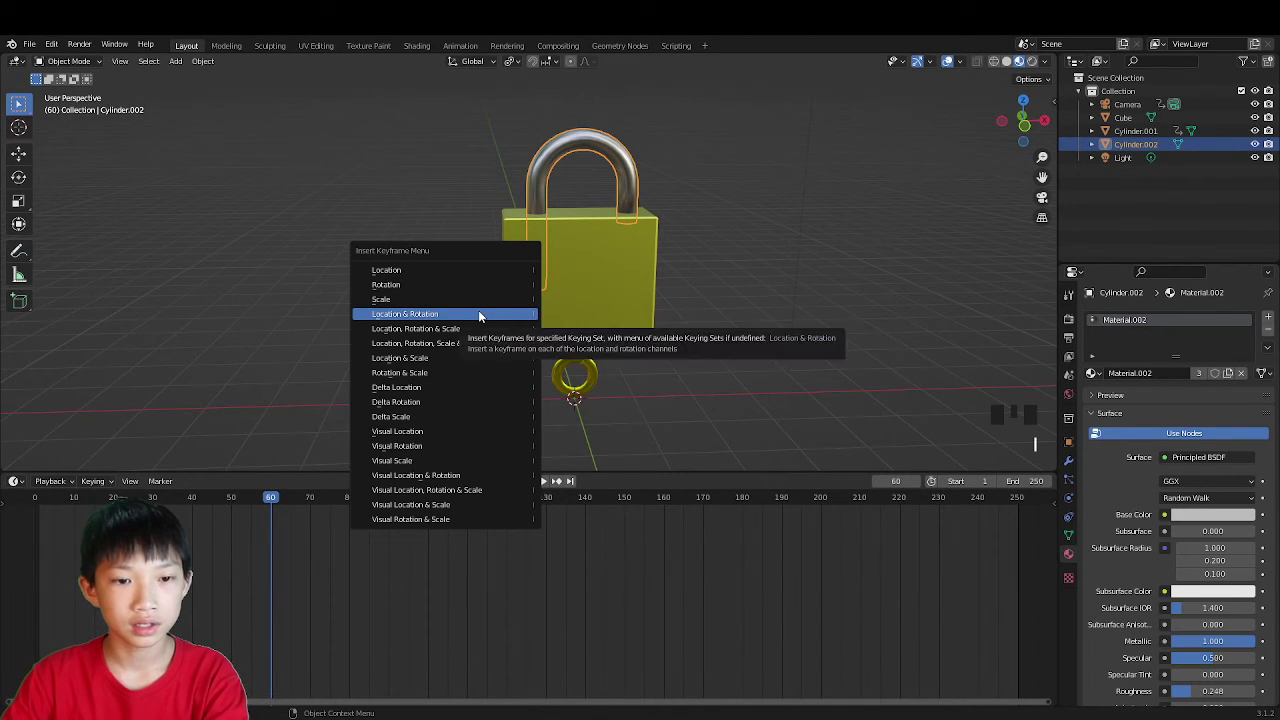
click(478, 314)
Step: At frame 80, raise the shackle about 0.69 m along the global Z axis so its short end clears the lock body
drag(305, 511, 351, 511)
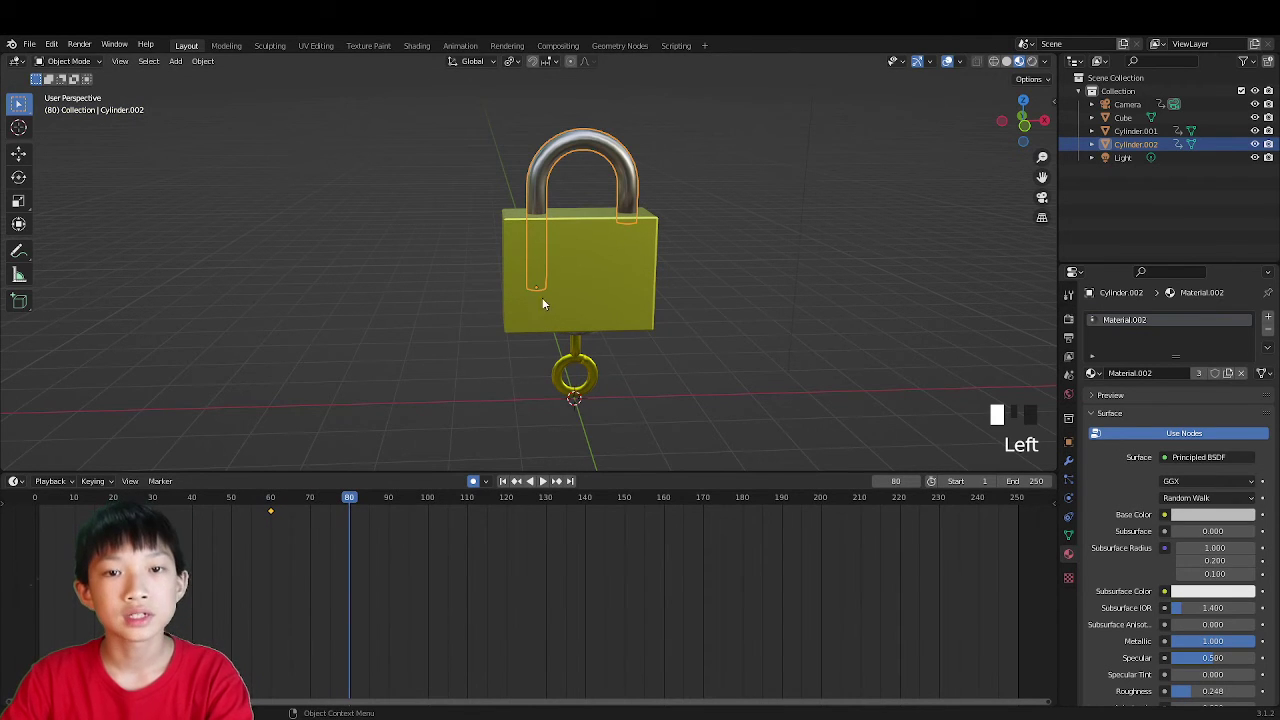
key(g)
key(z)
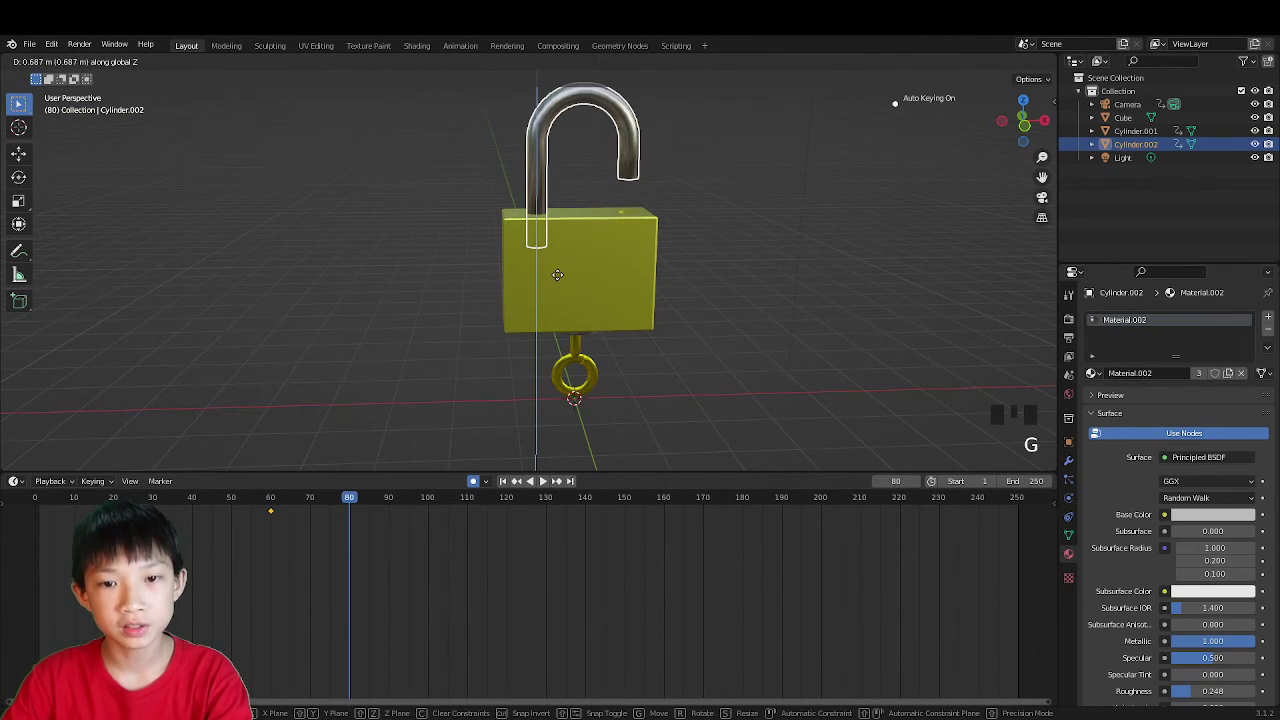
click(557, 274)
Step: At frame 100, rotate the raised shackle 180° about the global Z axis
drag(352, 515, 427, 508)
key(r)
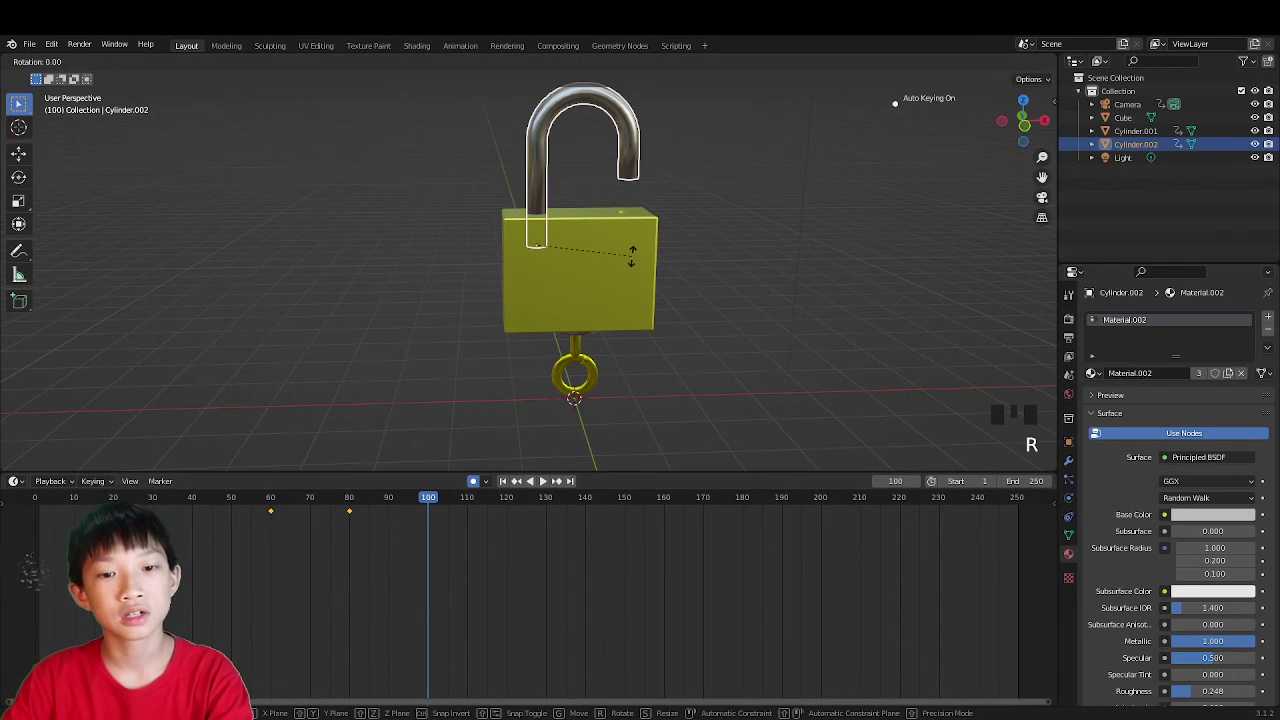
text(z)
text(180)
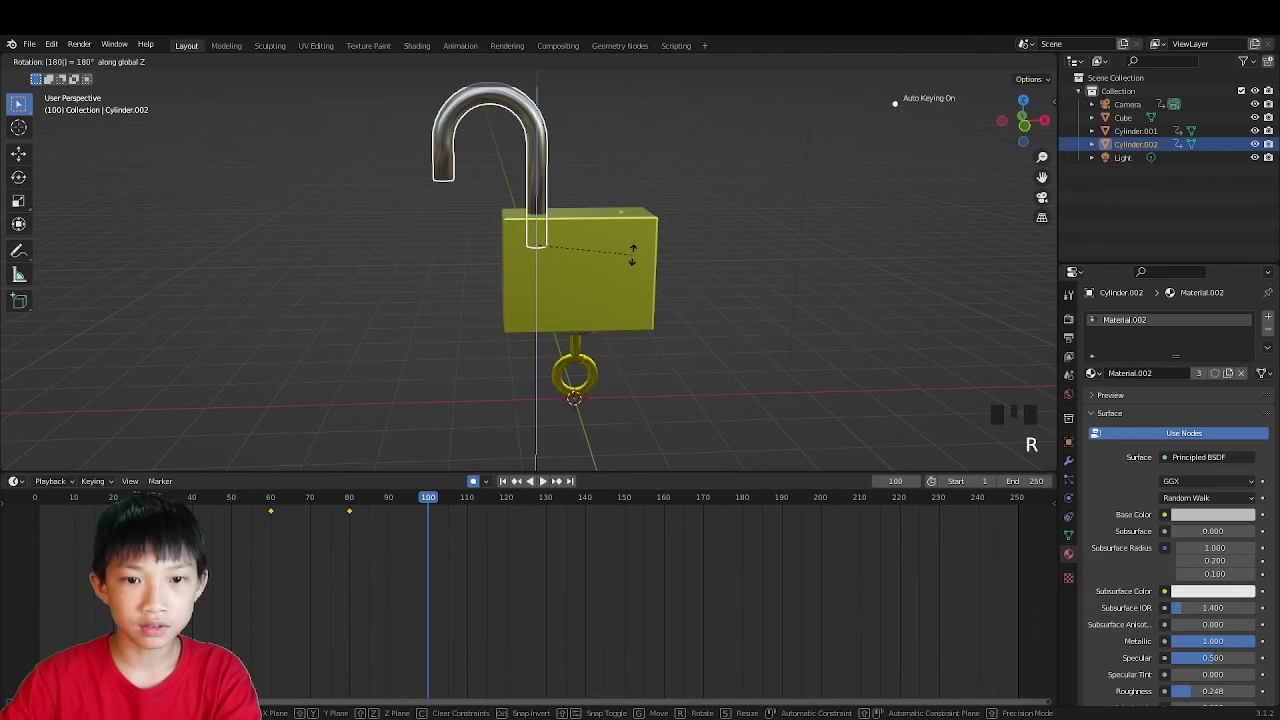
key(Return)
middle_drag(627, 230, 539, 318)
scroll(675, 240, up, 3)
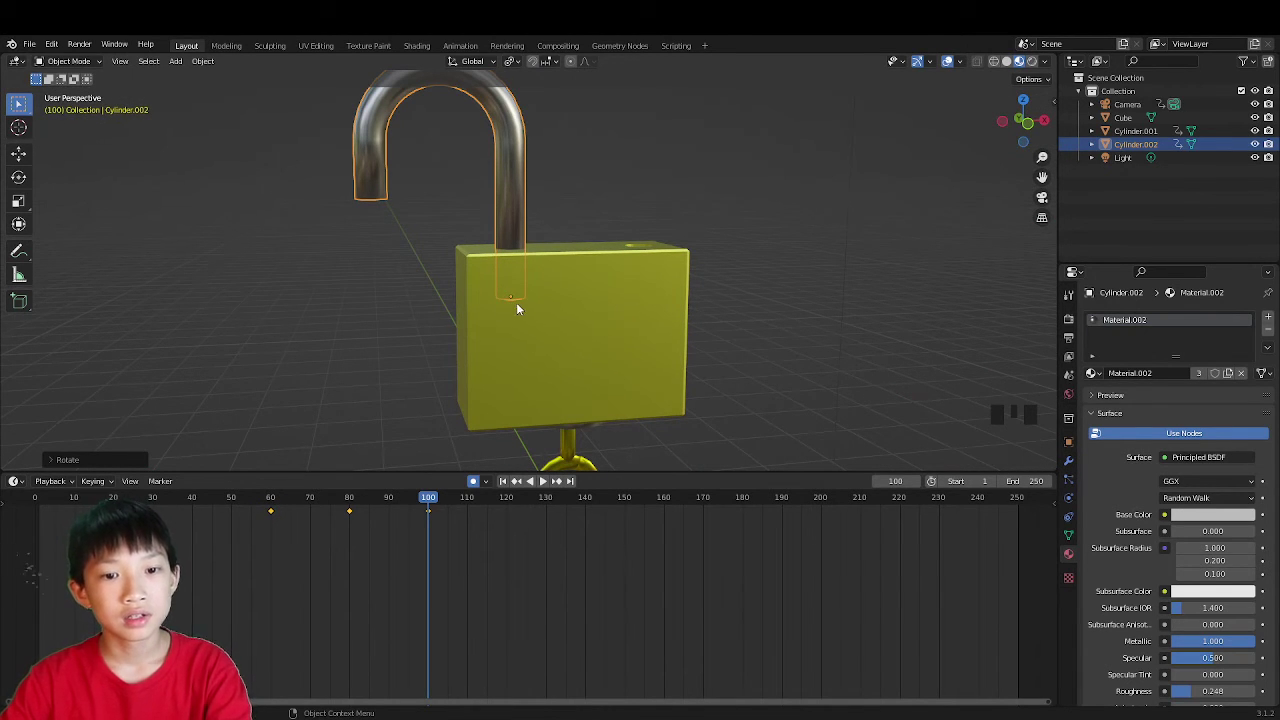
key(Tab)
scroll(491, 280, down, 2)
middle_drag(497, 274, 521, 307)
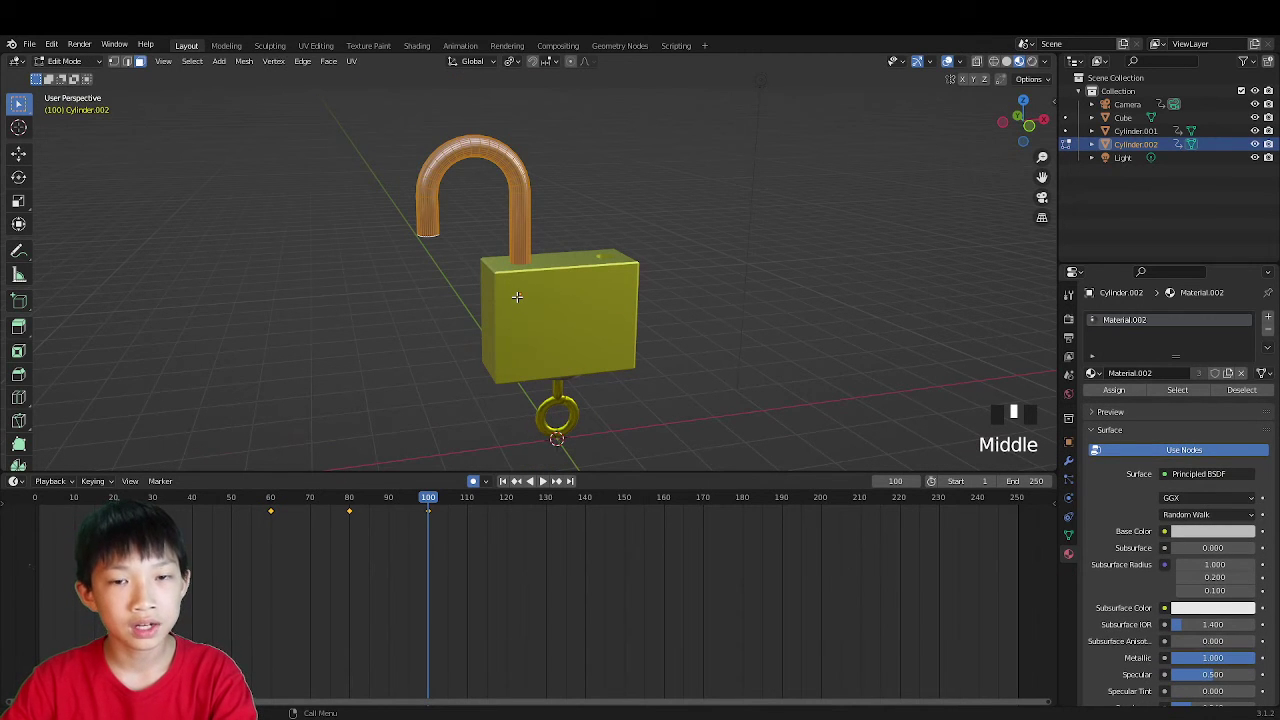
key(a)
key(g)
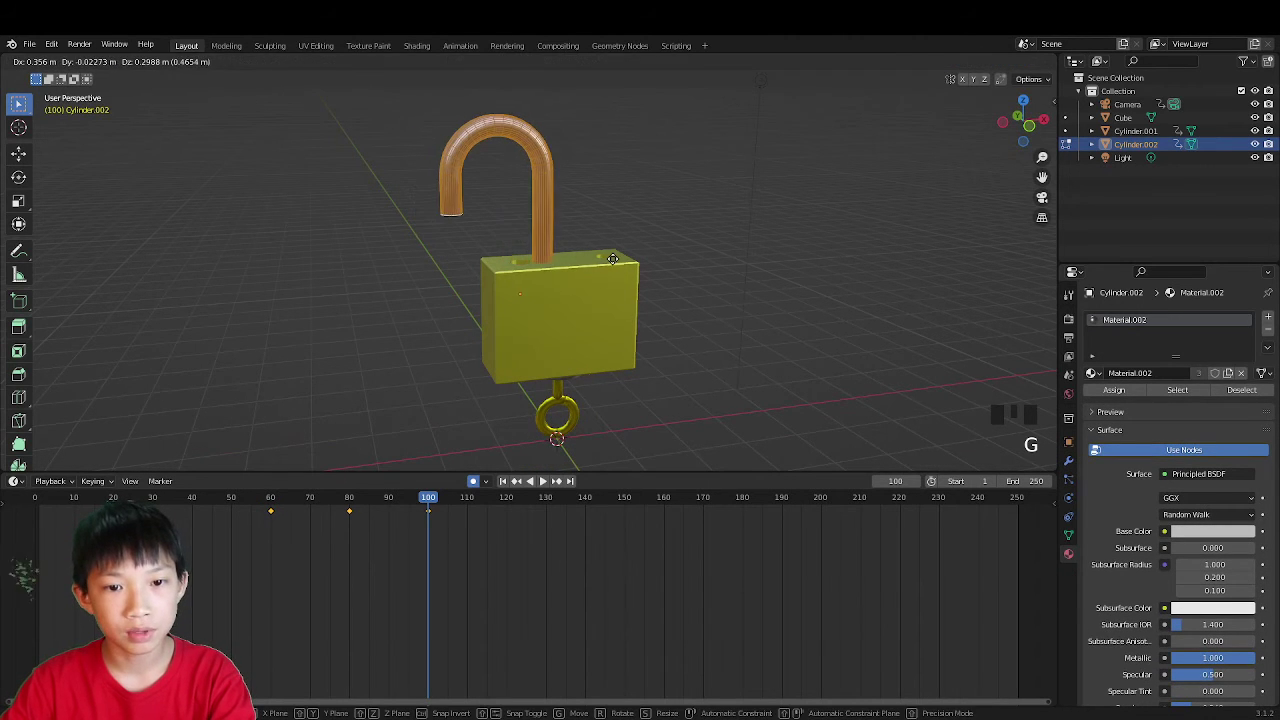
key(Escape)
scroll(609, 263, up, 3)
scroll(605, 270, up, 2)
key(Tab)
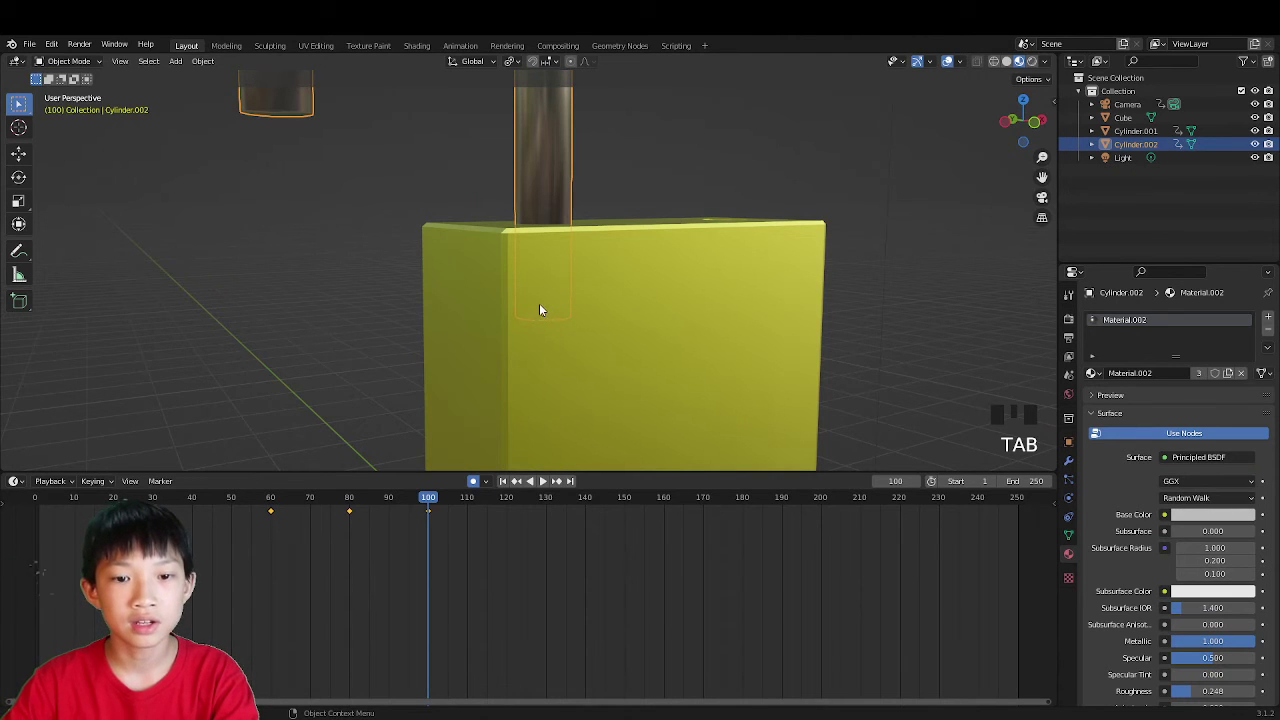
Step: Return to frame 0 and play the animation to check the key and shackle movements
middle_drag(545, 320, 504, 266)
scroll(551, 194, down, 2)
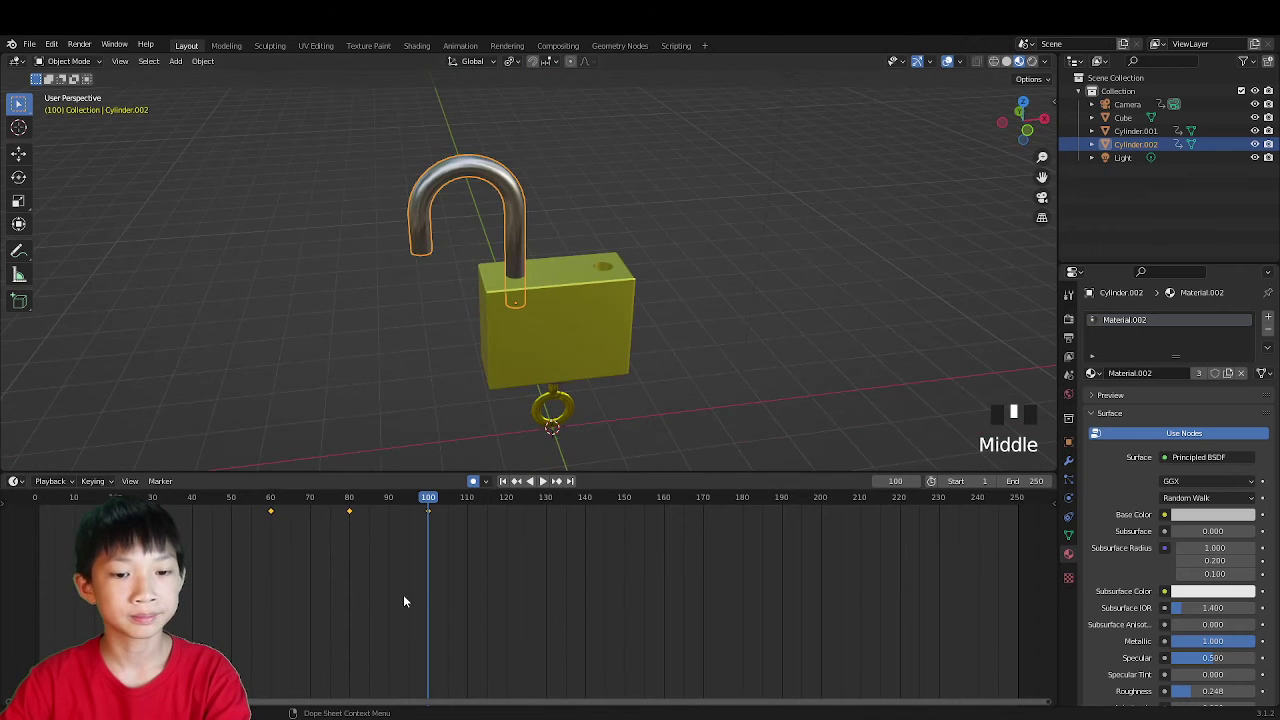
drag(426, 506, 68, 460)
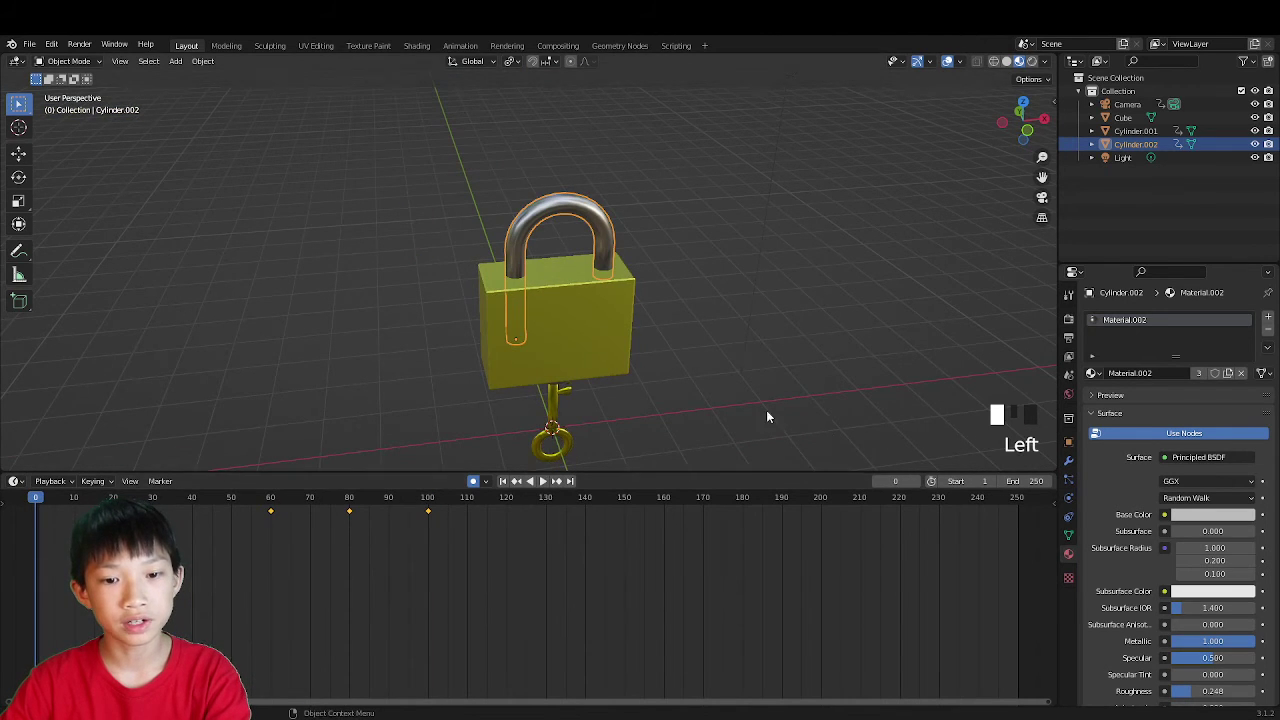
middle_drag(766, 416, 738, 384)
key(space)
click(738, 384)
scroll(738, 384, down, 2)
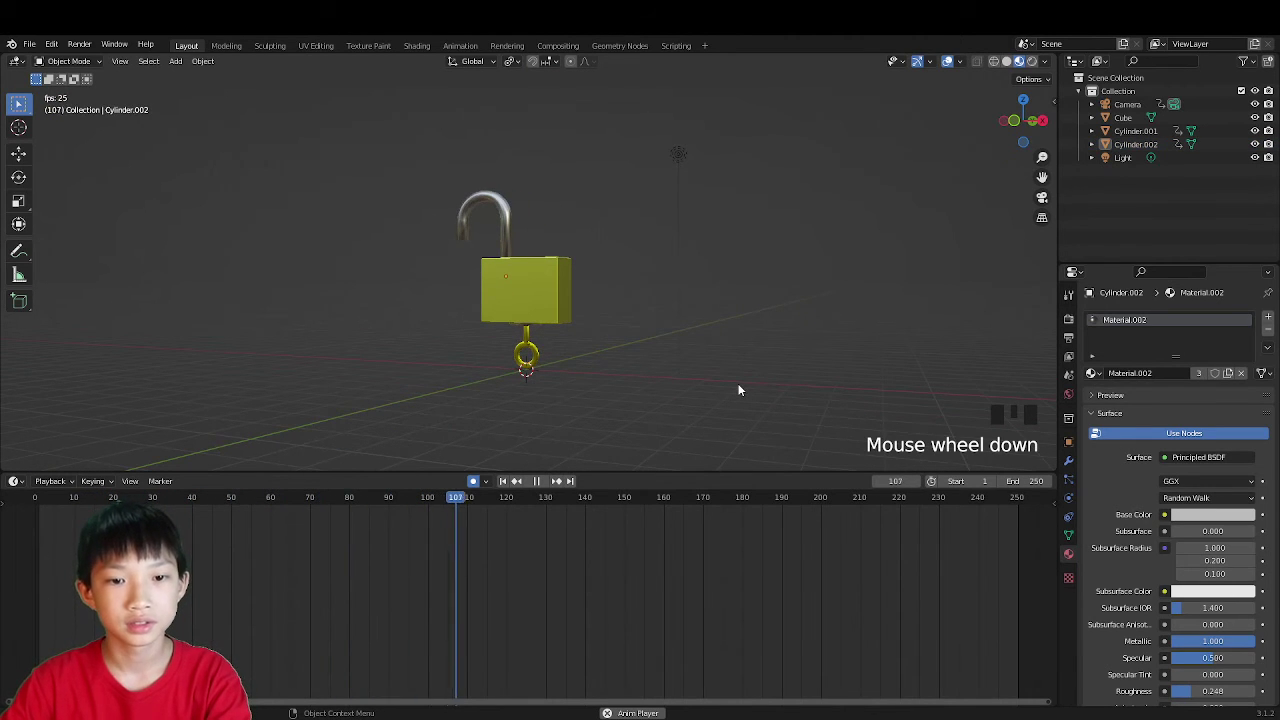
key(space)
Step: Look through the camera and move it backward along its local Z axis until the whole open padlock fits in the frame
key(KP_0)
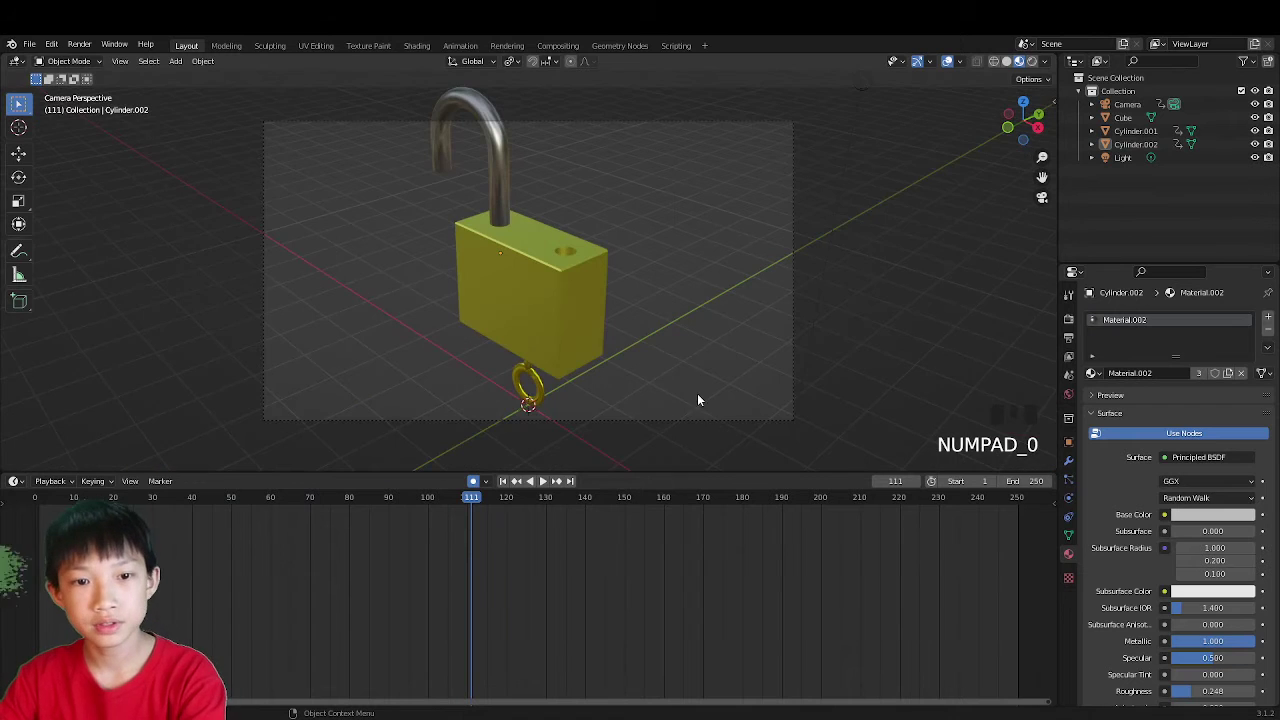
click(791, 252)
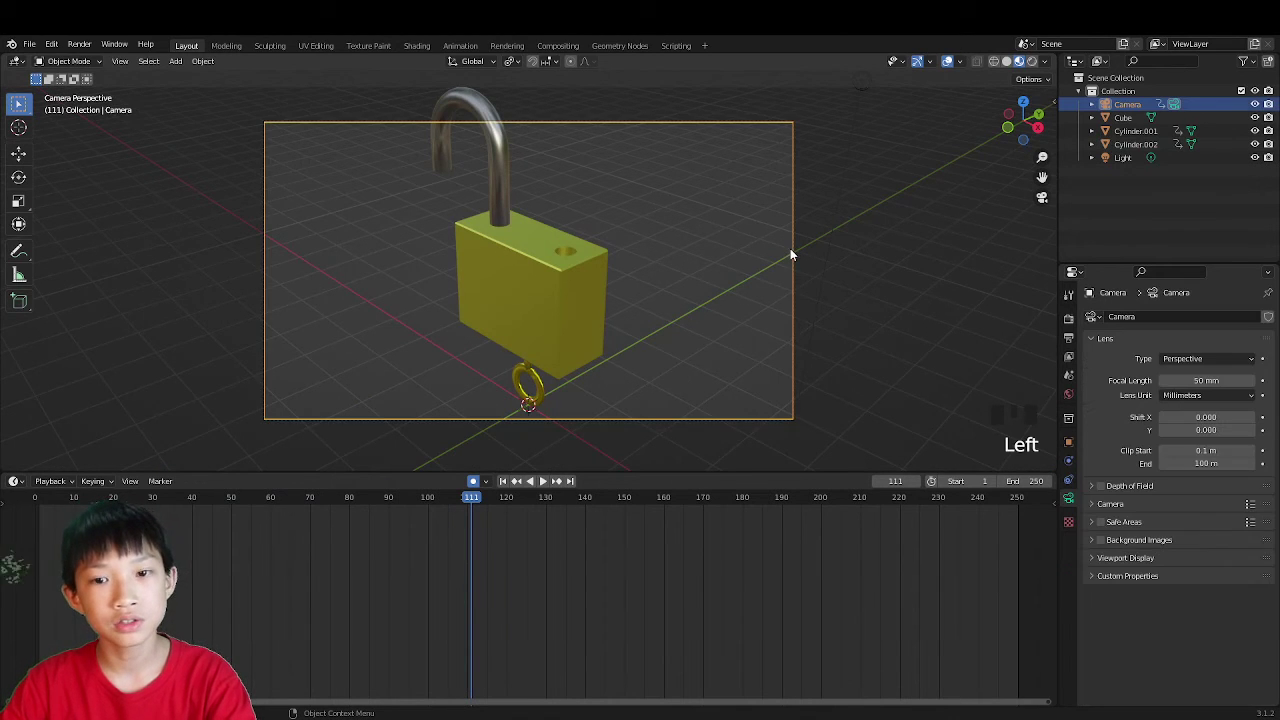
scroll(787, 260, down, 2)
scroll(786, 260, down, 2)
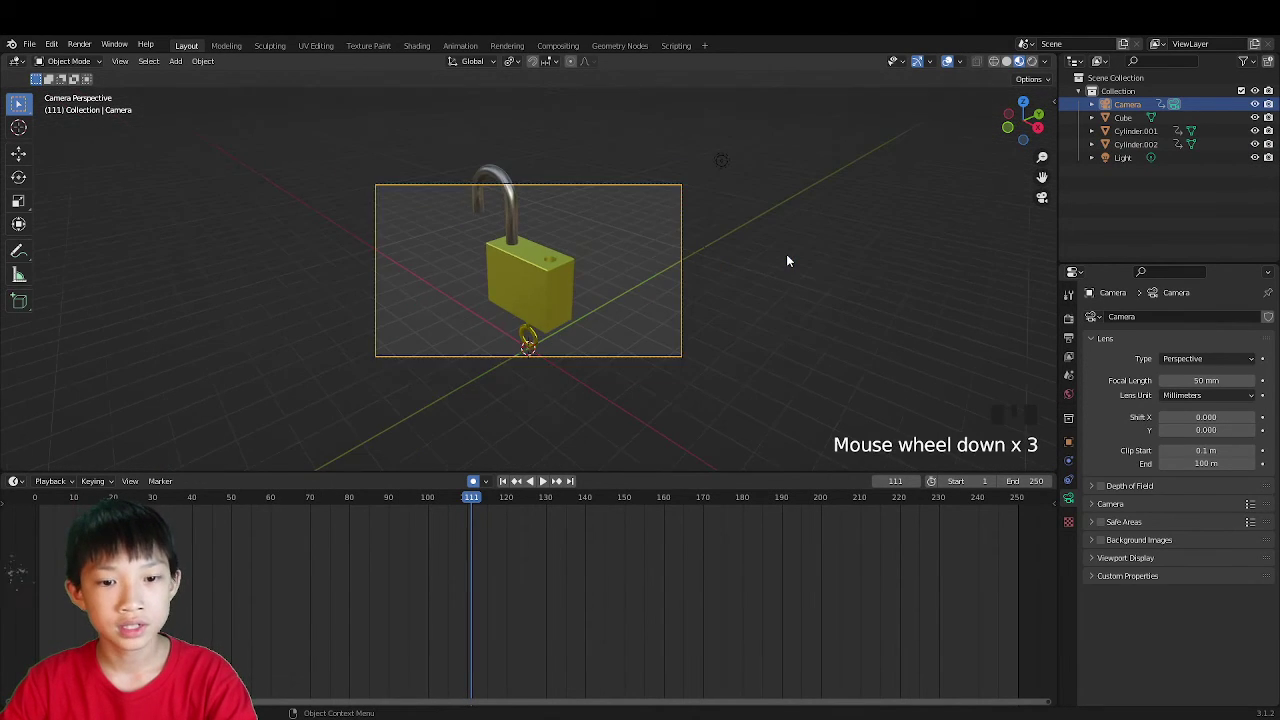
scroll(786, 260, up, 1)
key(g)
click(785, 234)
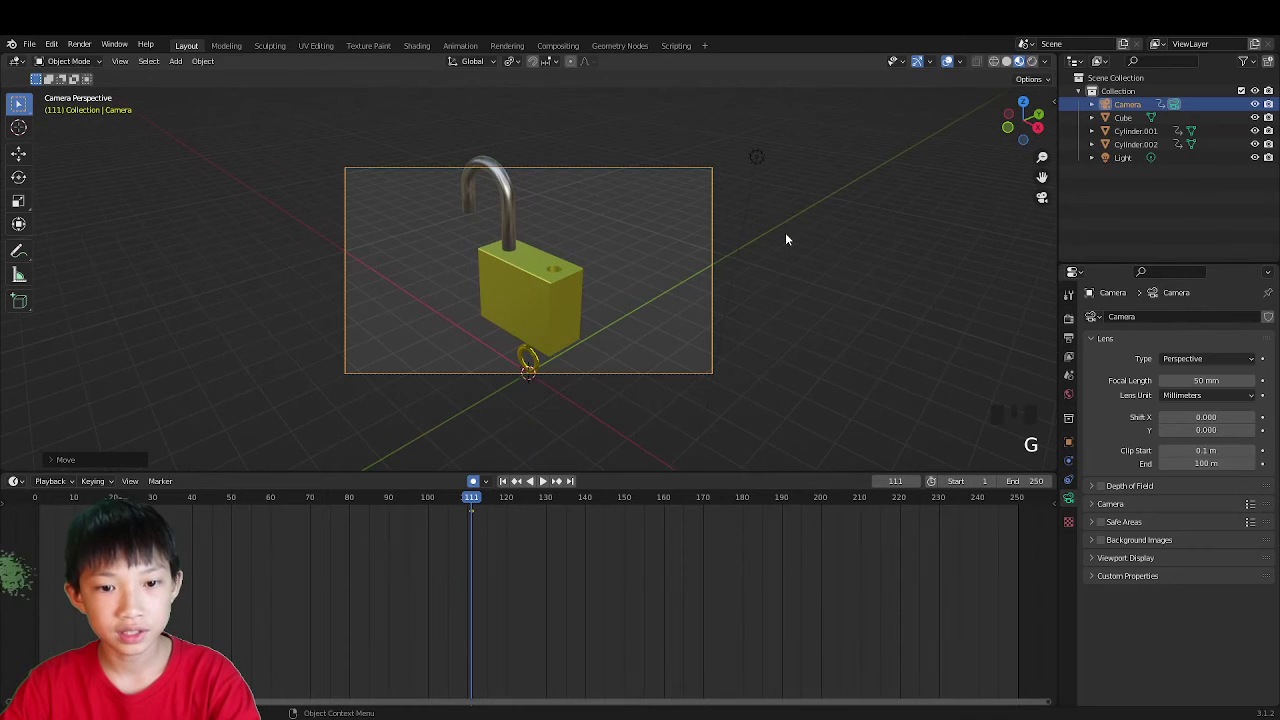
key(g)
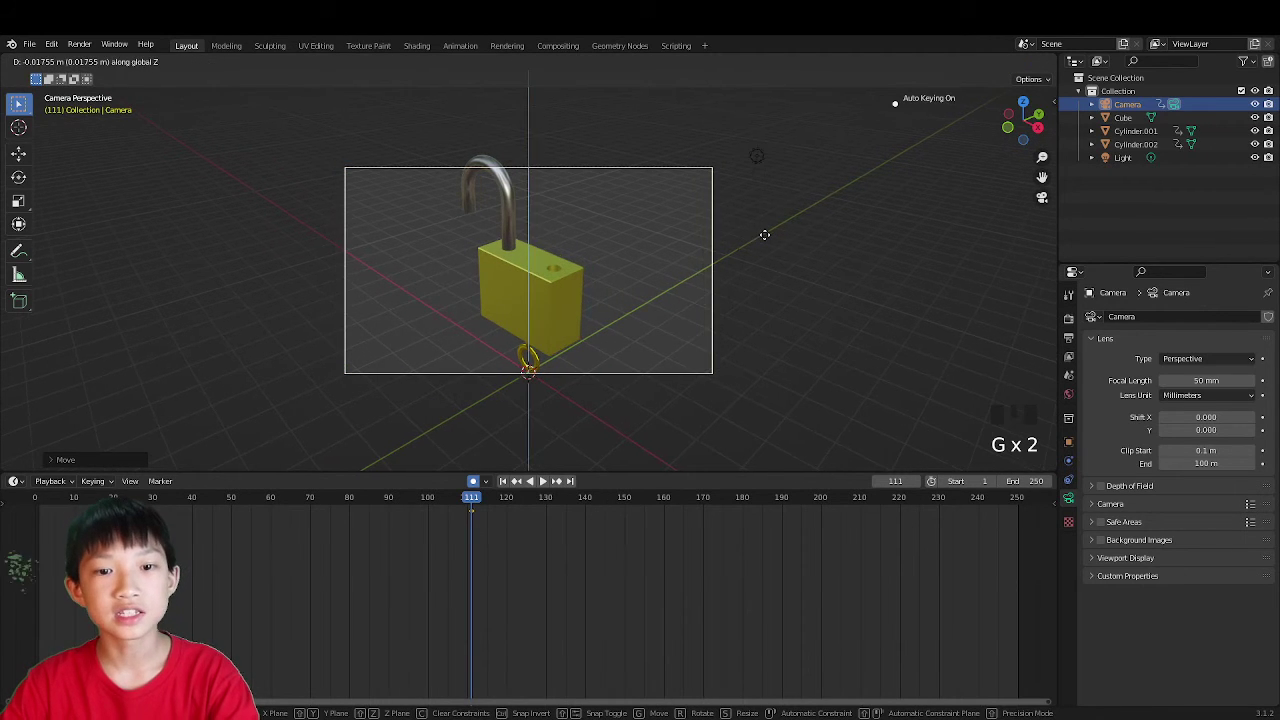
key(z)
key(z)
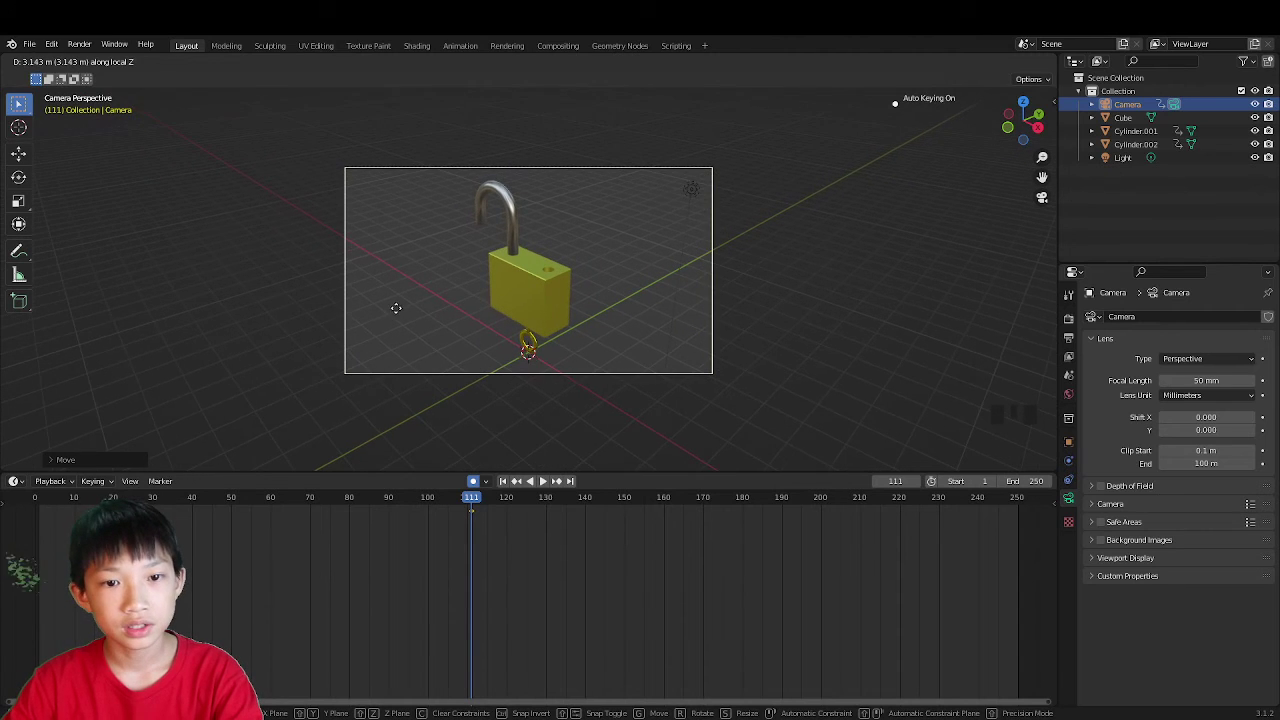
click(837, 306)
scroll(840, 304, up, 2)
scroll(833, 312, down, 1)
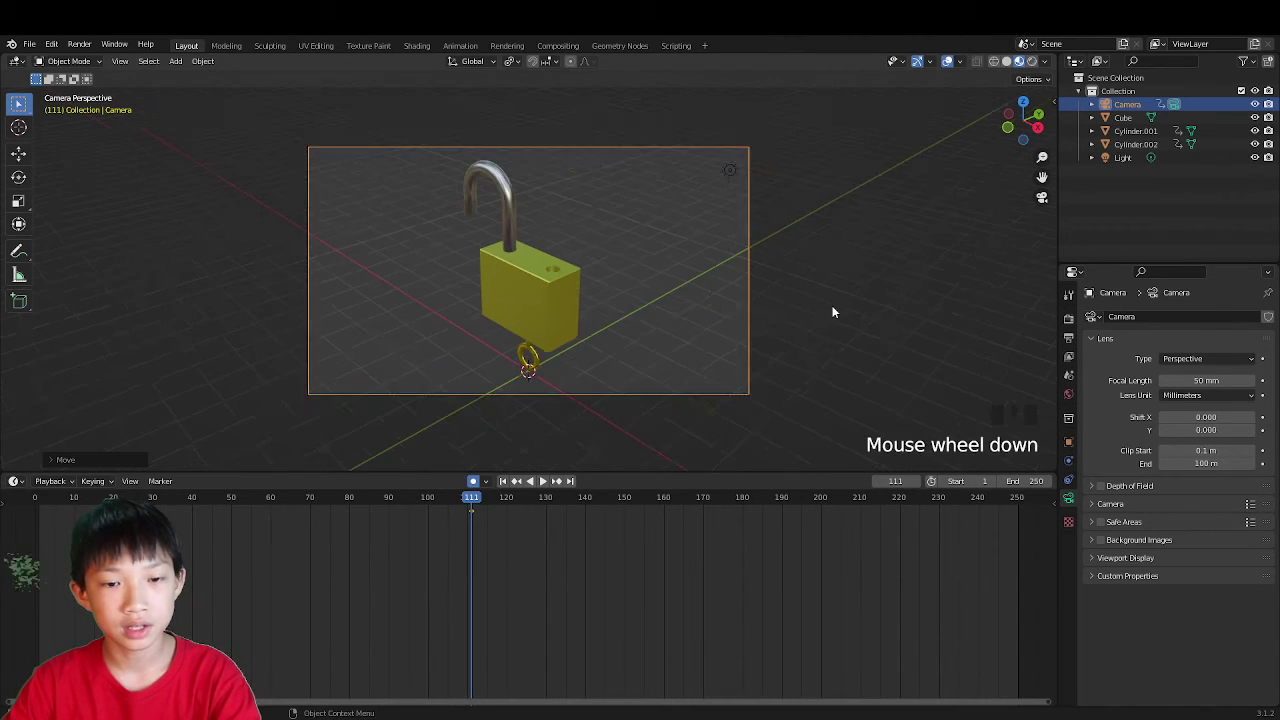
scroll(845, 314, up, 1)
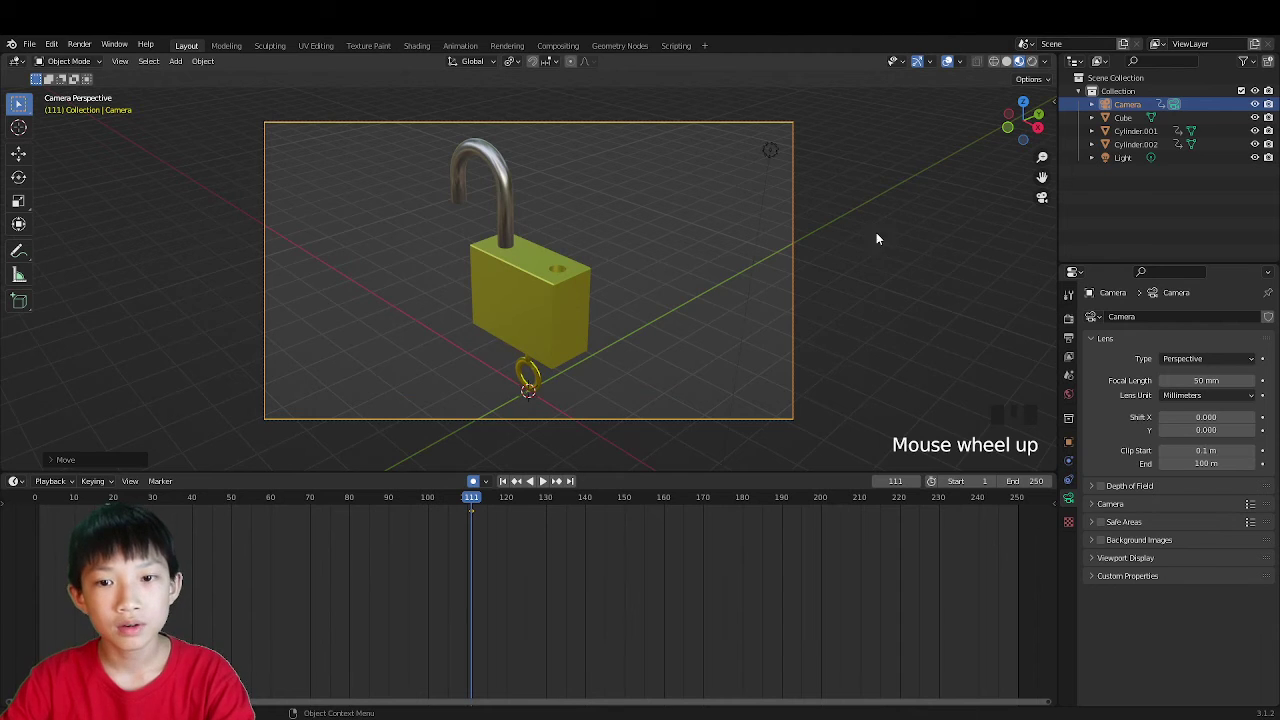
Step: Deselect the camera and switch the viewport to rendered shading to check the lighting
click(693, 290)
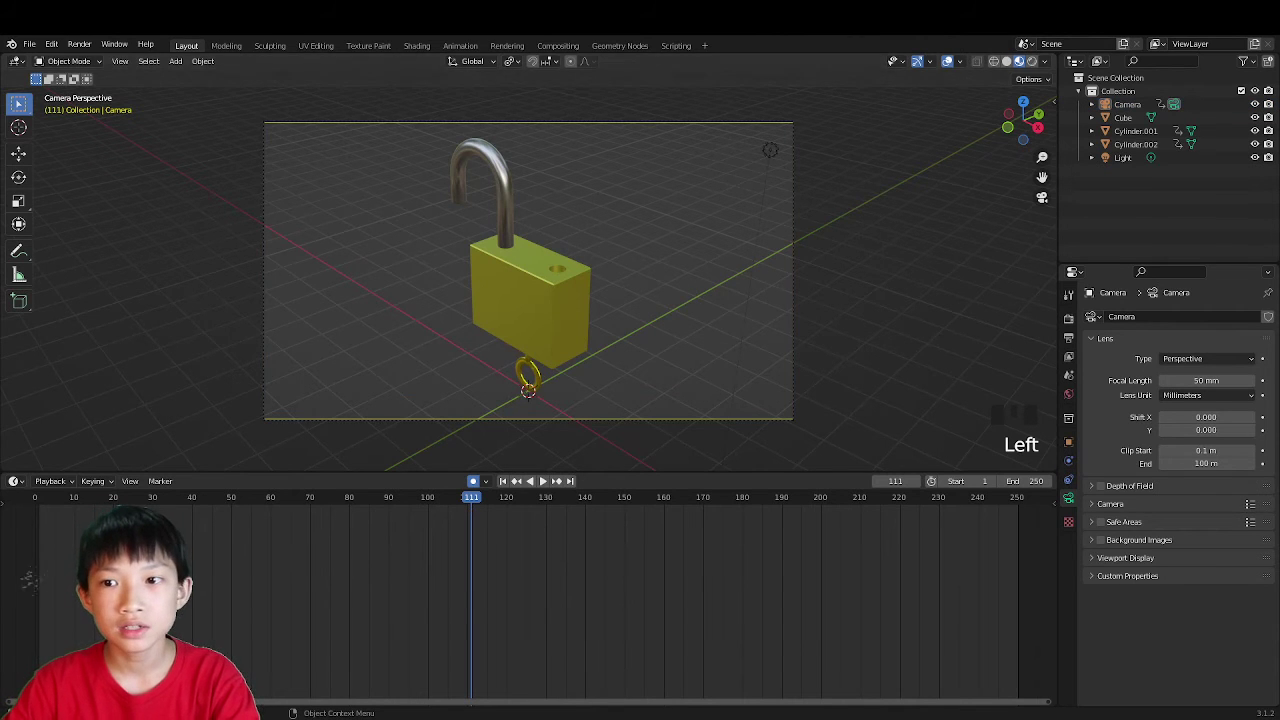
click(1033, 62)
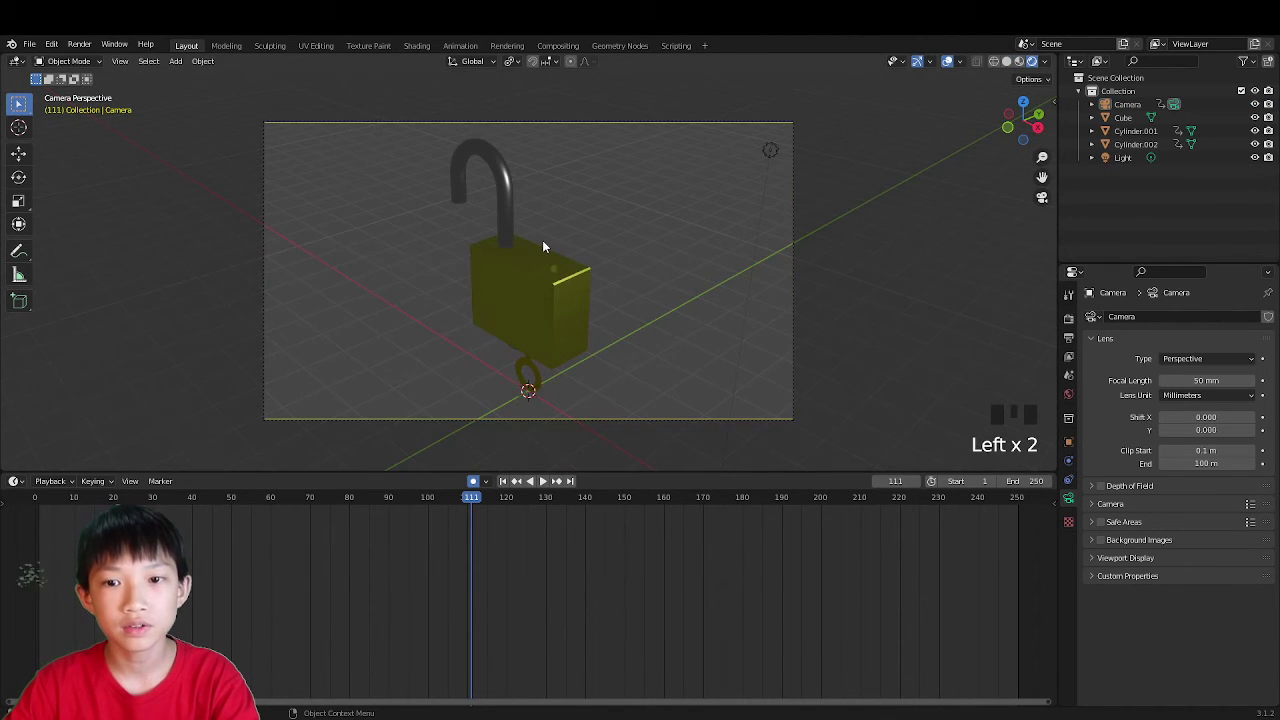
scroll(543, 247, up, 1)
scroll(543, 247, down, 1)
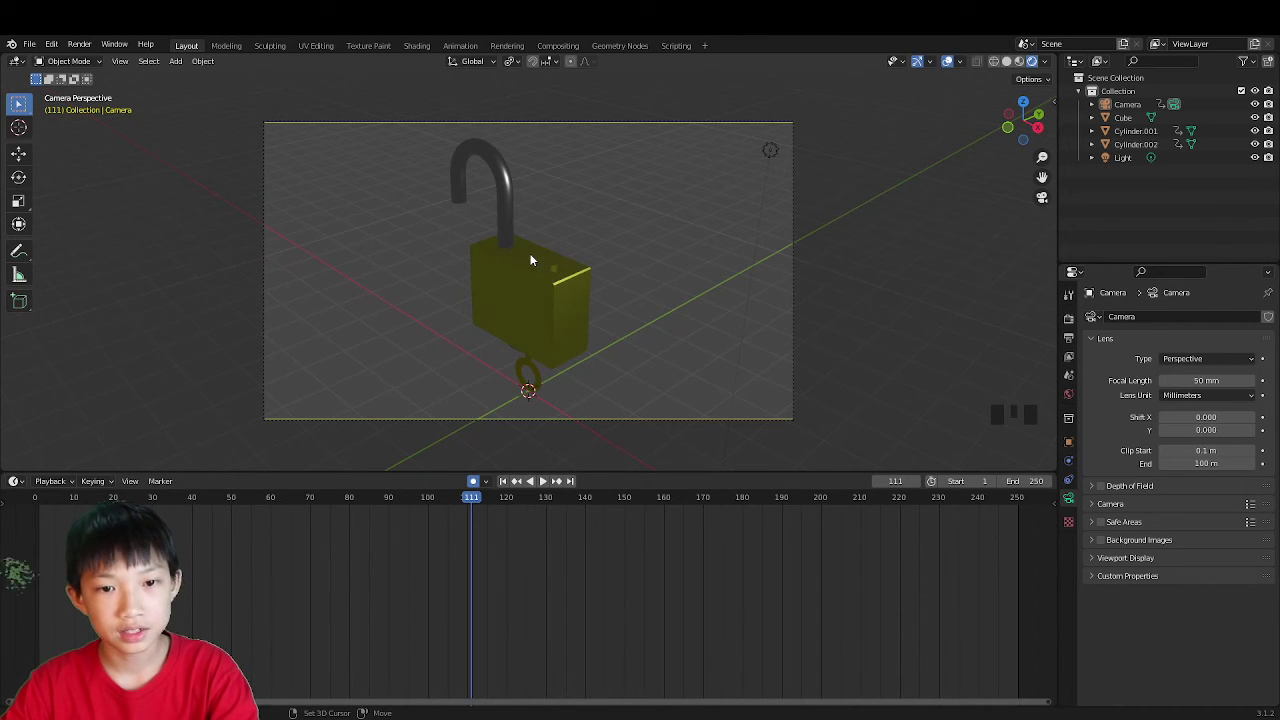
Step: Add an area light, raise it along the global Z axis above the padlock and scale it up
key(shift+a)
mouse_move(477, 420)
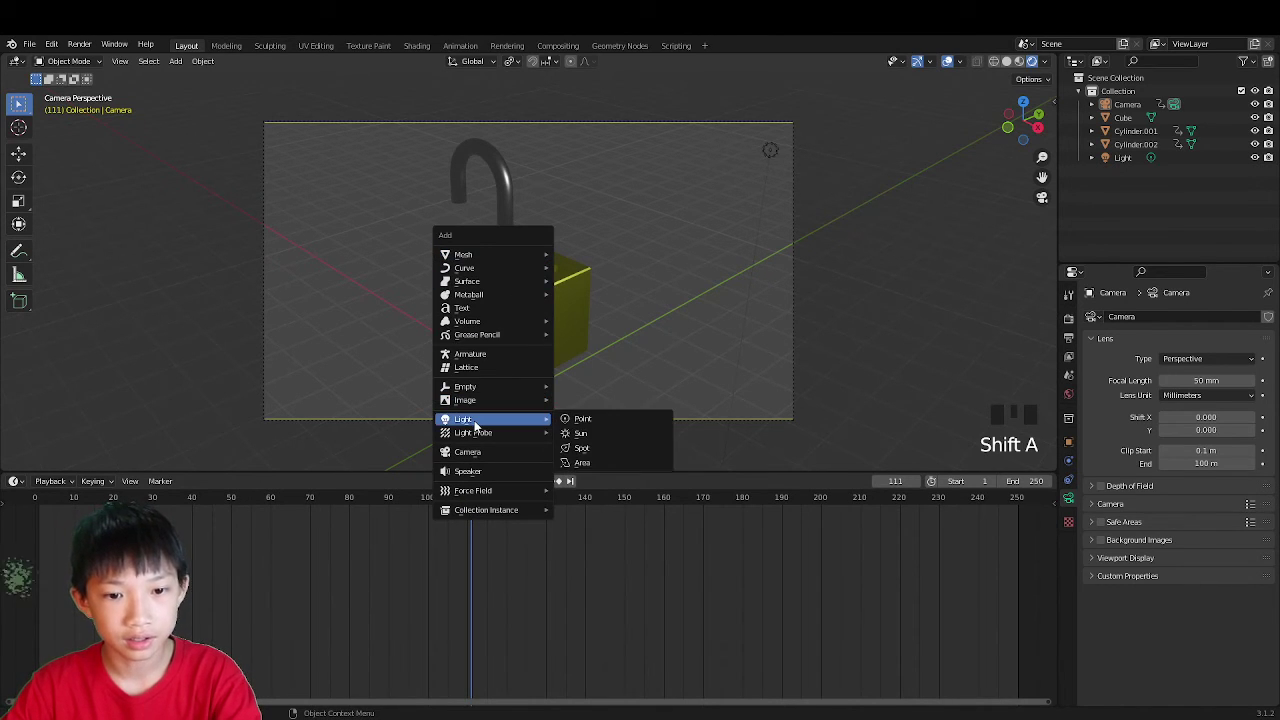
click(598, 463)
key(g)
key(z)
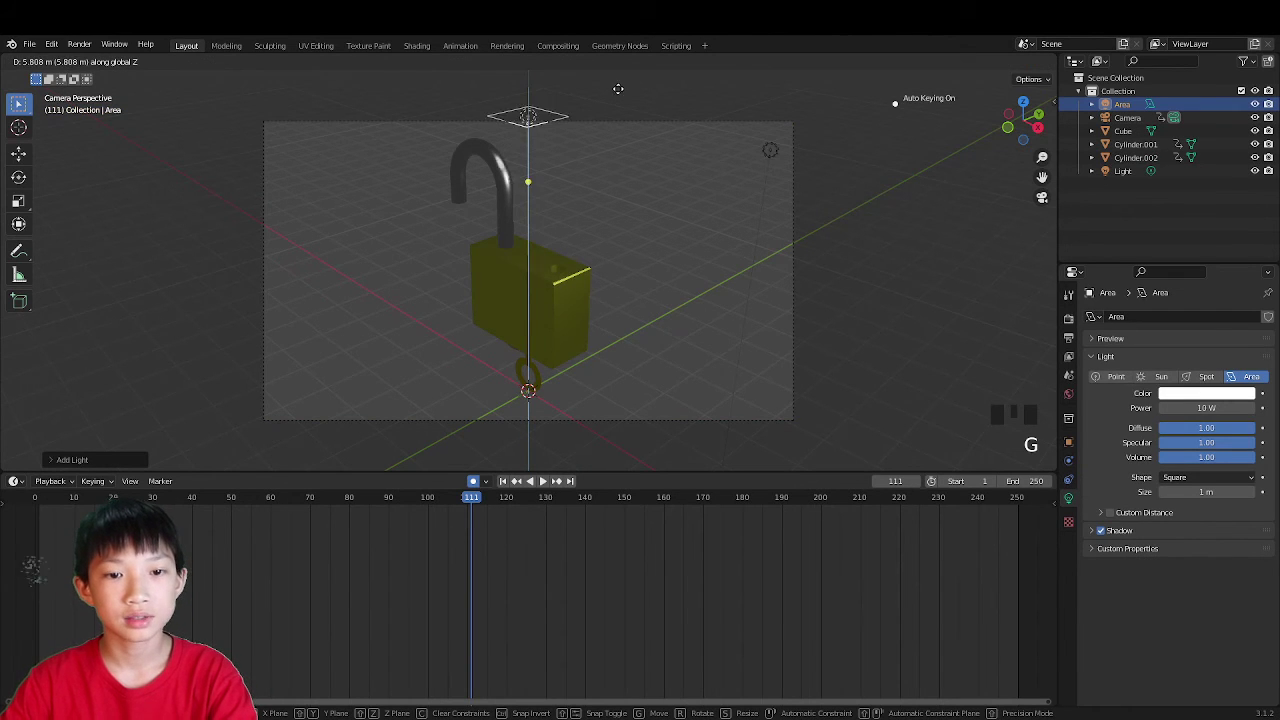
key(s)
click(460, 428)
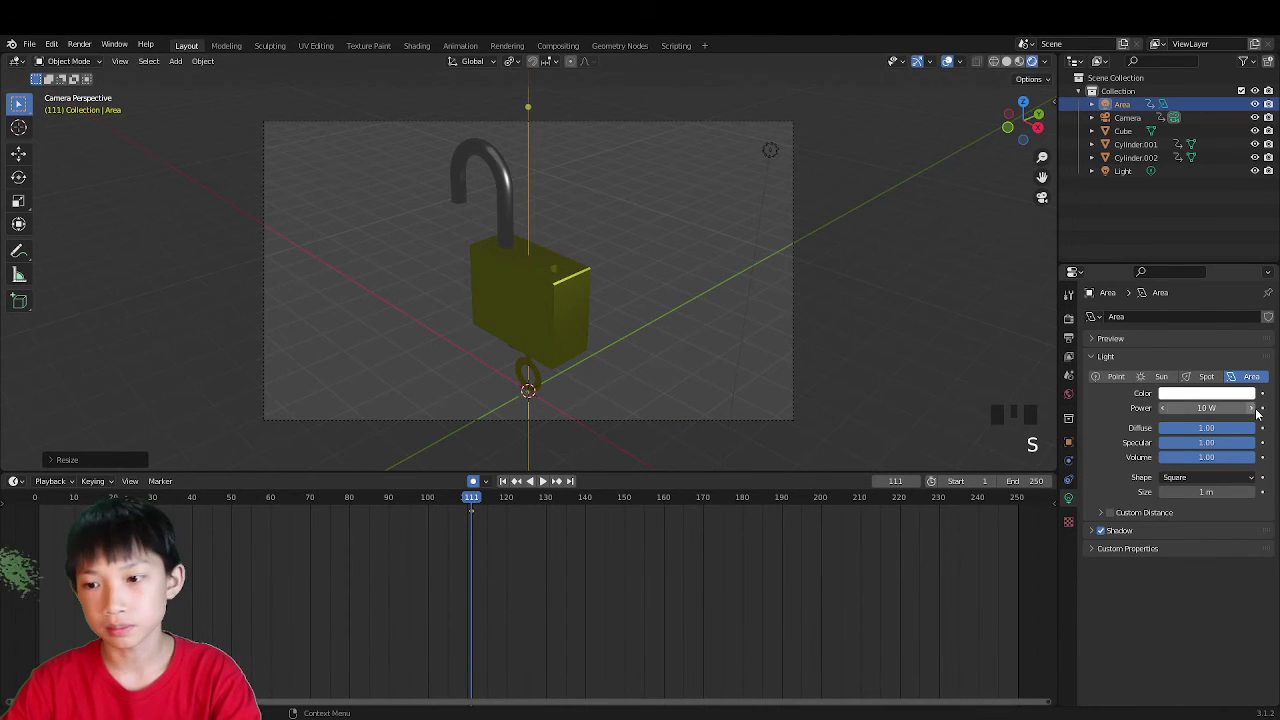
Step: Set the area light's power to 3000 W
click(1208, 409)
text(3)
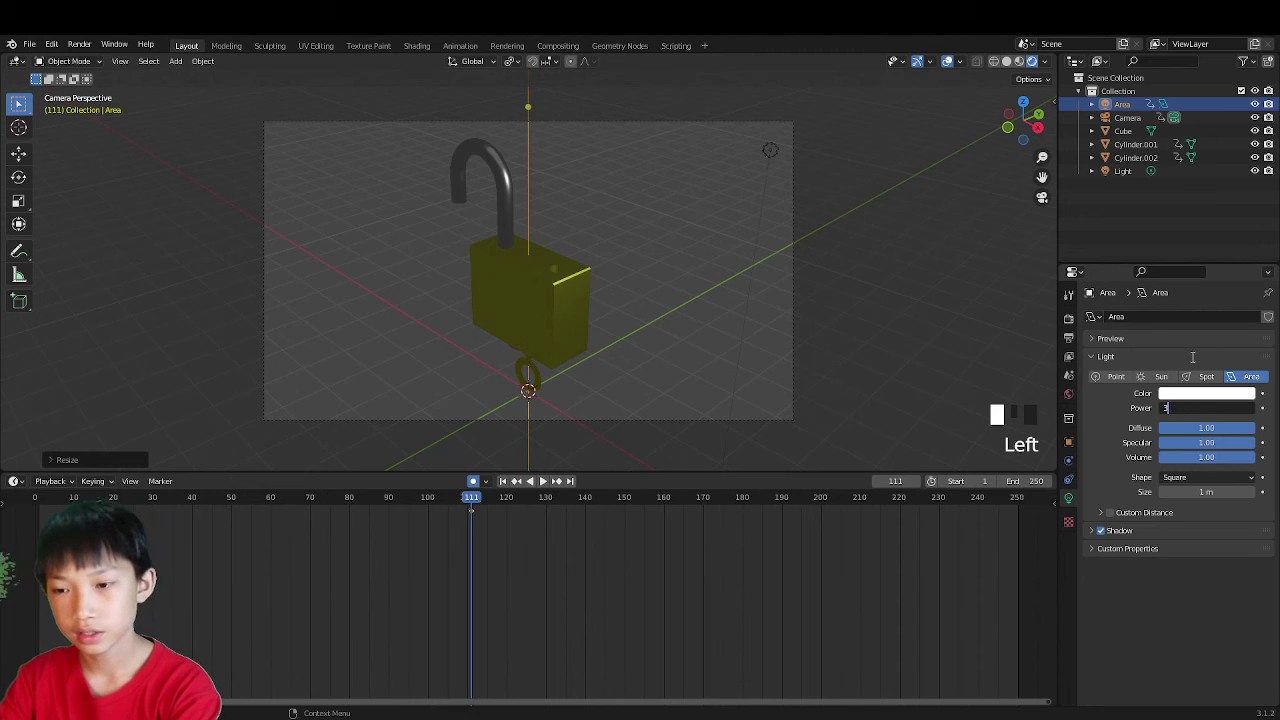
text(000)
key(Return)
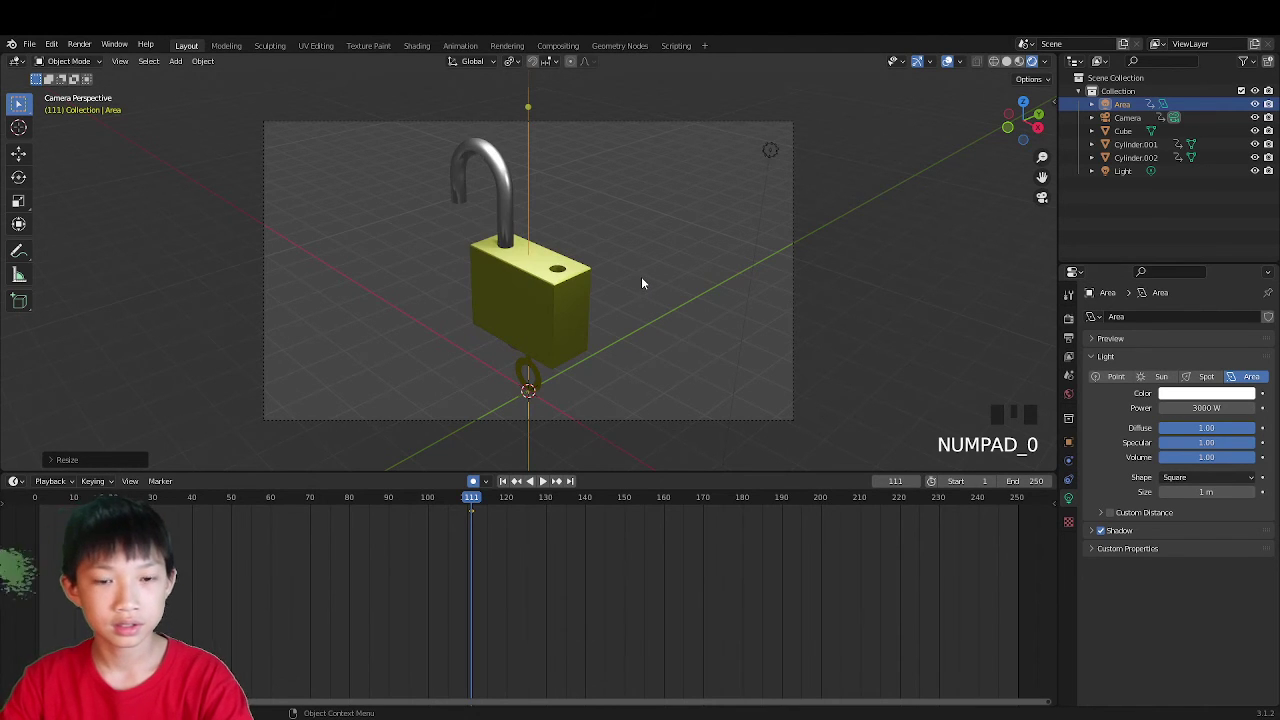
Step: Duplicate the overhead area light with global X locked, place the copy beside the padlock and rotate it about global X toward the lock
scroll(642, 283, down, 2)
scroll(629, 286, down, 4)
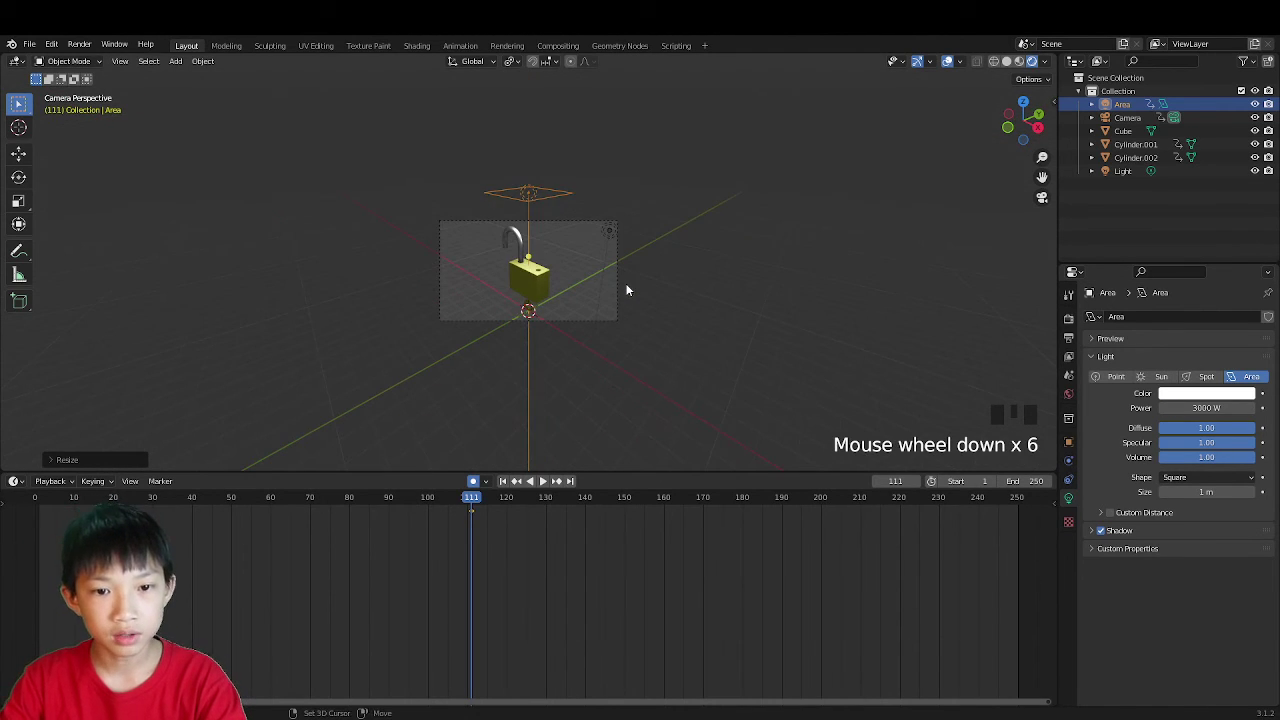
key(shift+d)
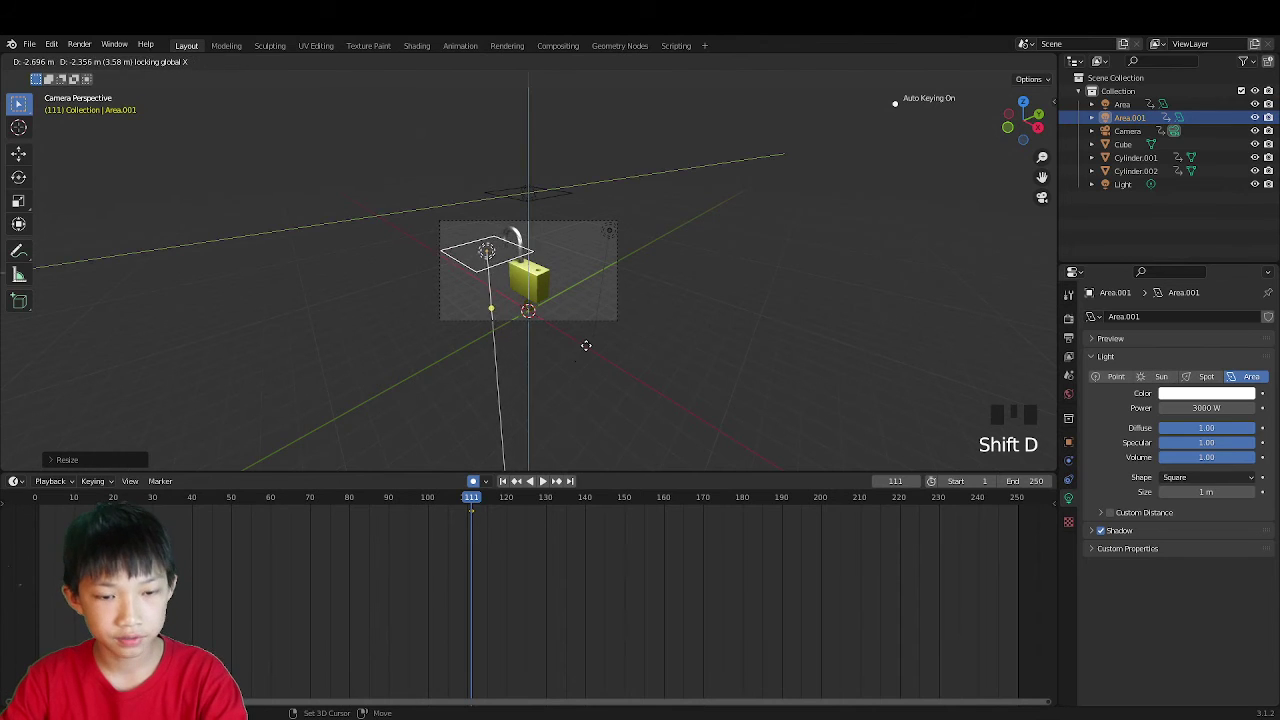
click(463, 437)
key(r)
key(x)
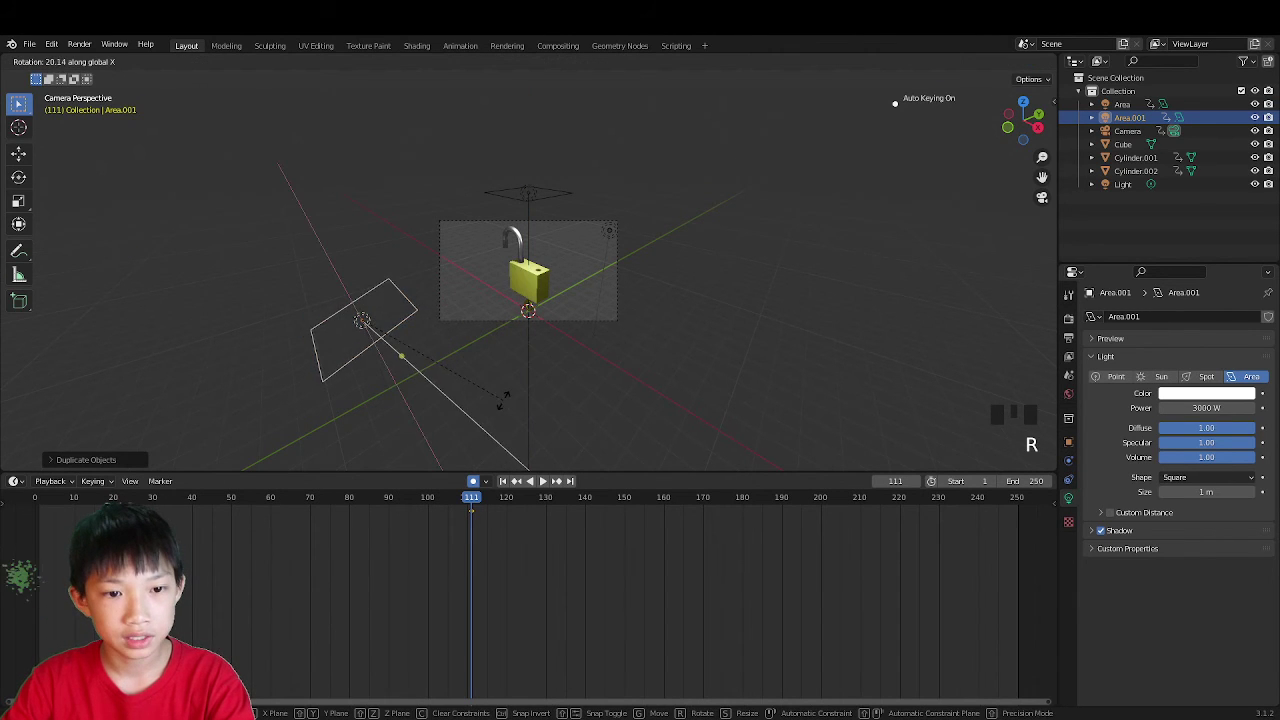
click(592, 182)
Step: Move the copied light farther out from the padlock and rotate it again about global X so its beam aims at the lock
key(g)
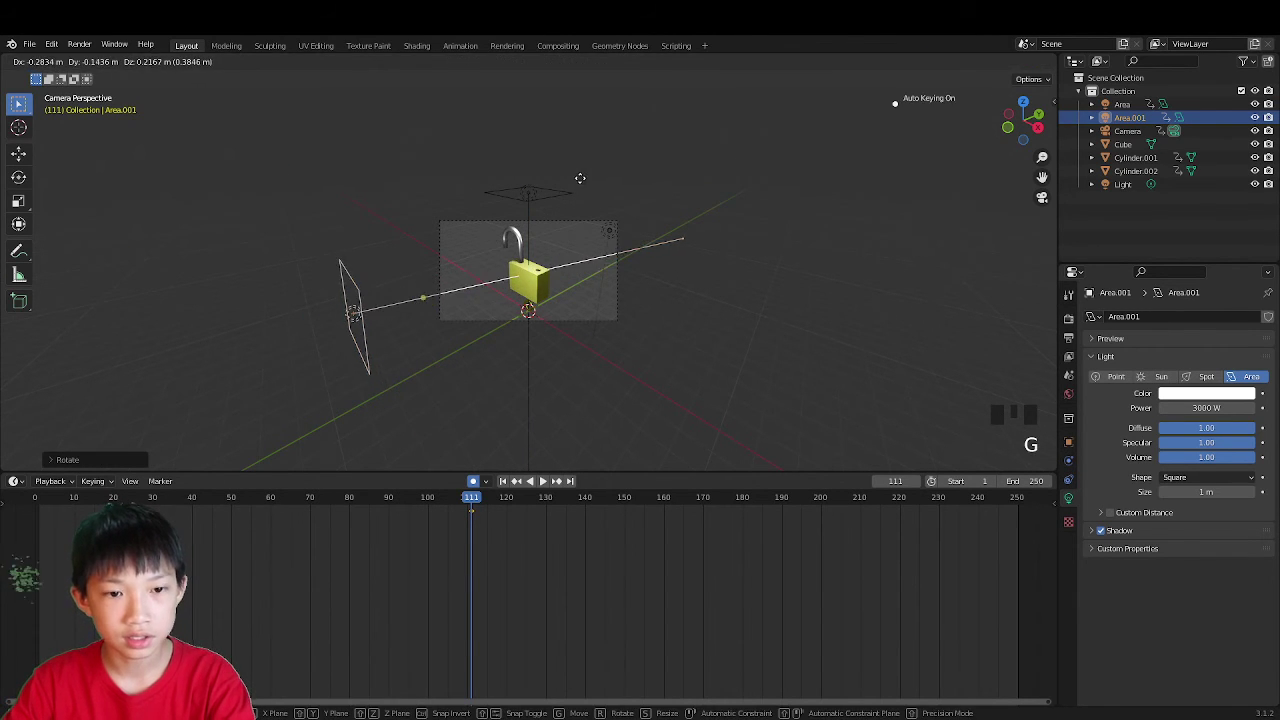
click(477, 143)
key(r)
key(x)
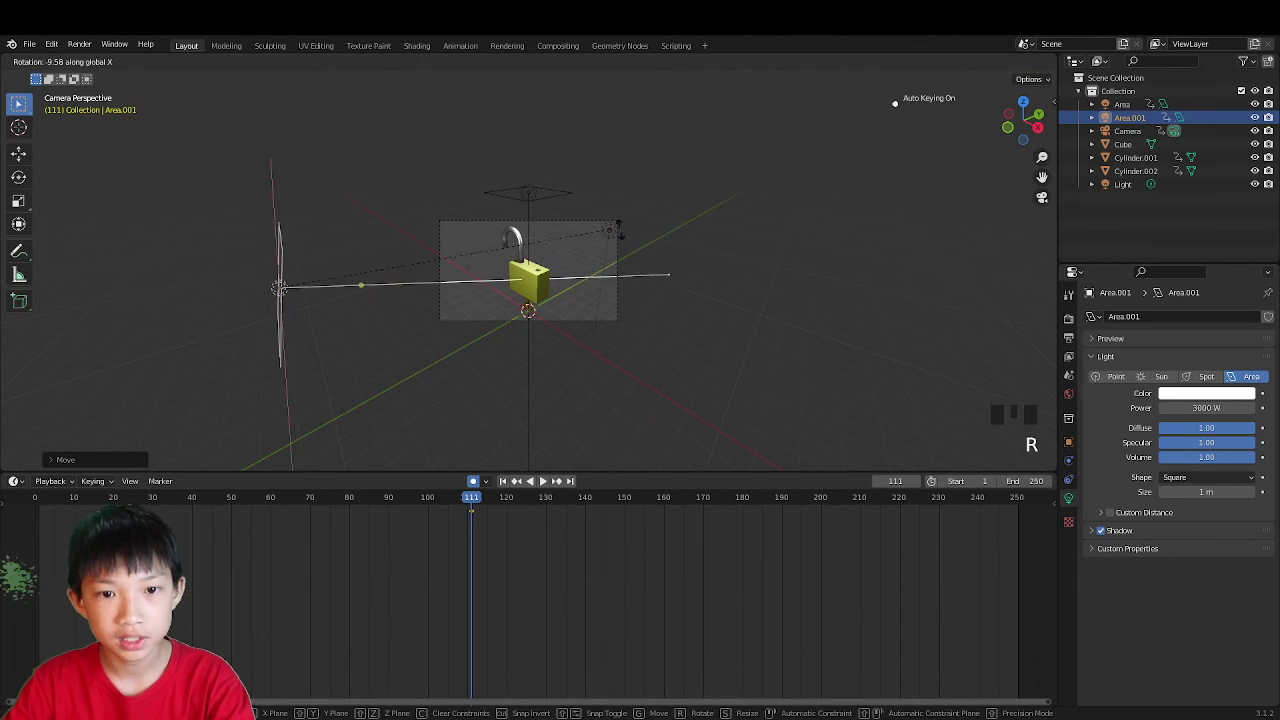
click(618, 228)
Step: Set the side area light's power to 5000 W and check the padlock's lighting
click(1213, 407)
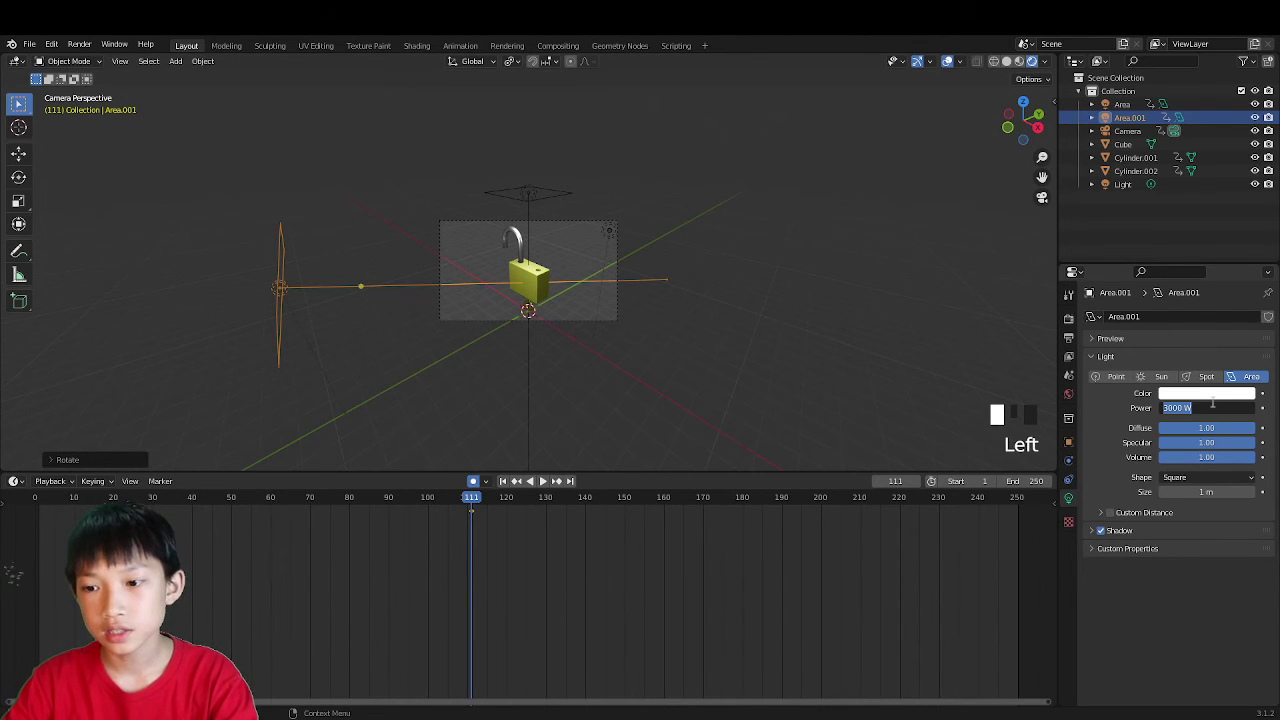
text(5000)
key(Return)
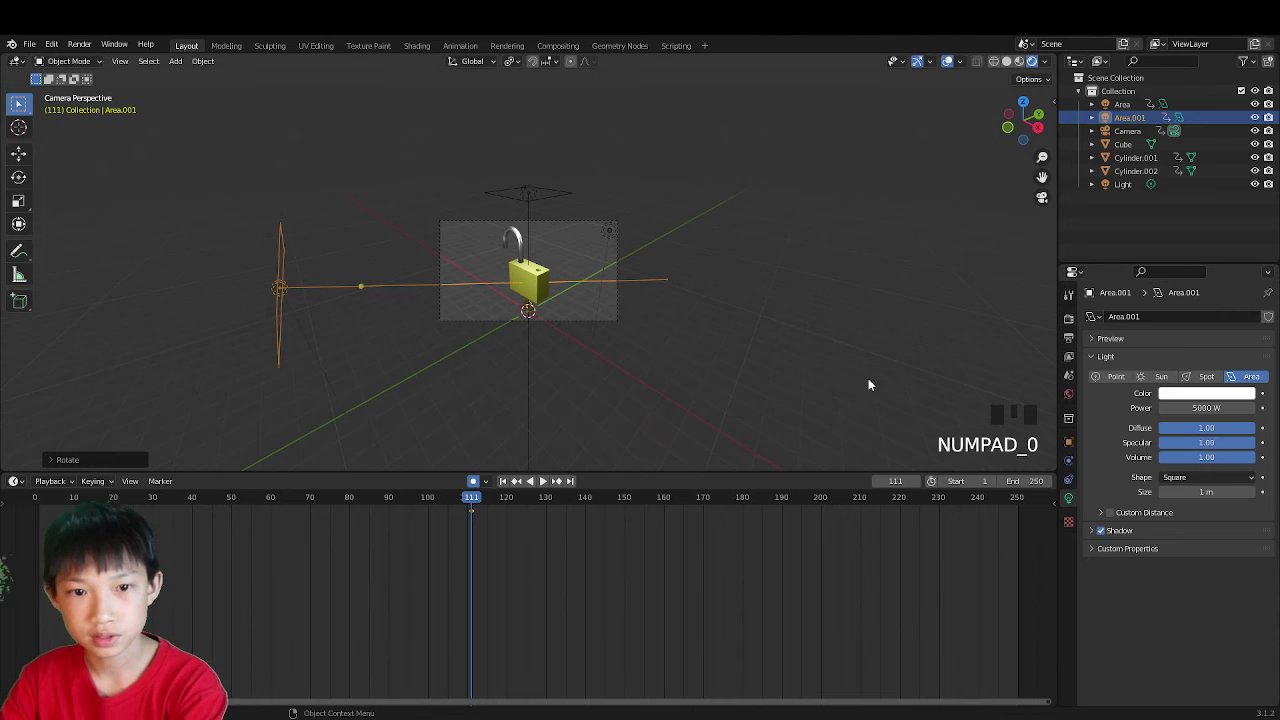
scroll(868, 378, up, 2)
scroll(871, 378, down, 2)
Step: Duplicate the overhead area light again and place the copy on the opposite side of the padlock with the local Y axis locked
click(531, 190)
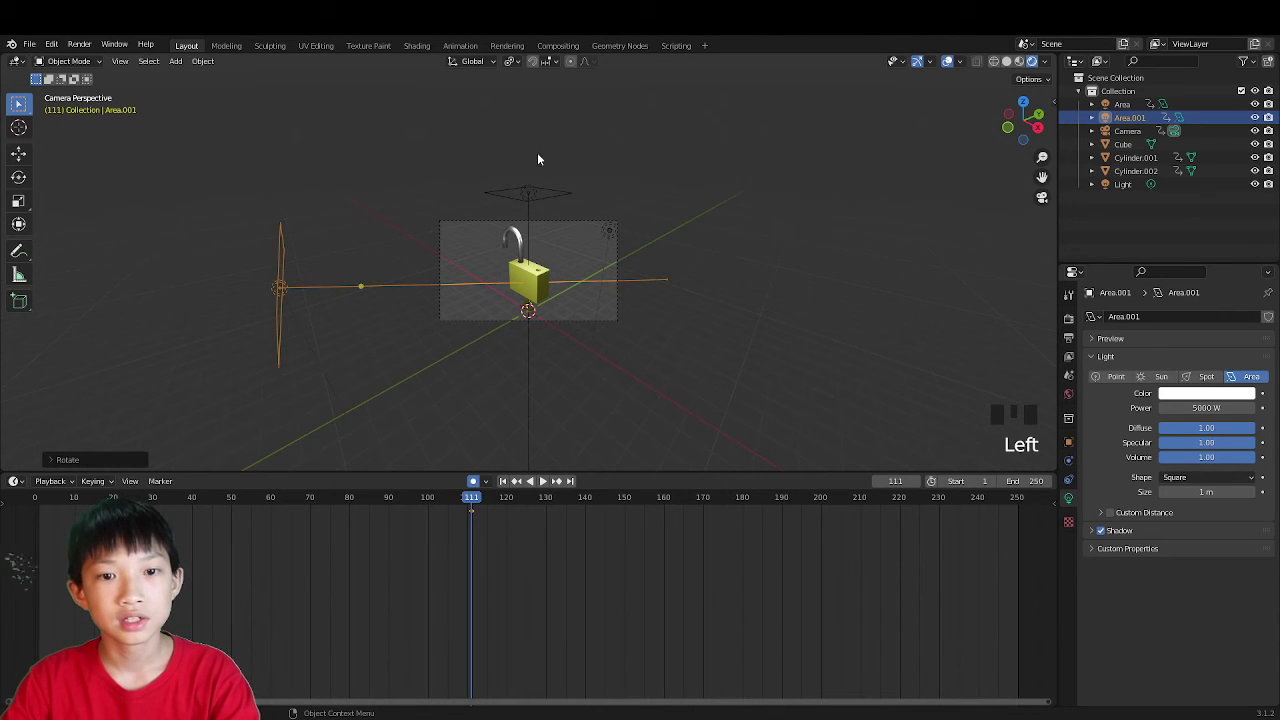
click(540, 192)
key(shift+d)
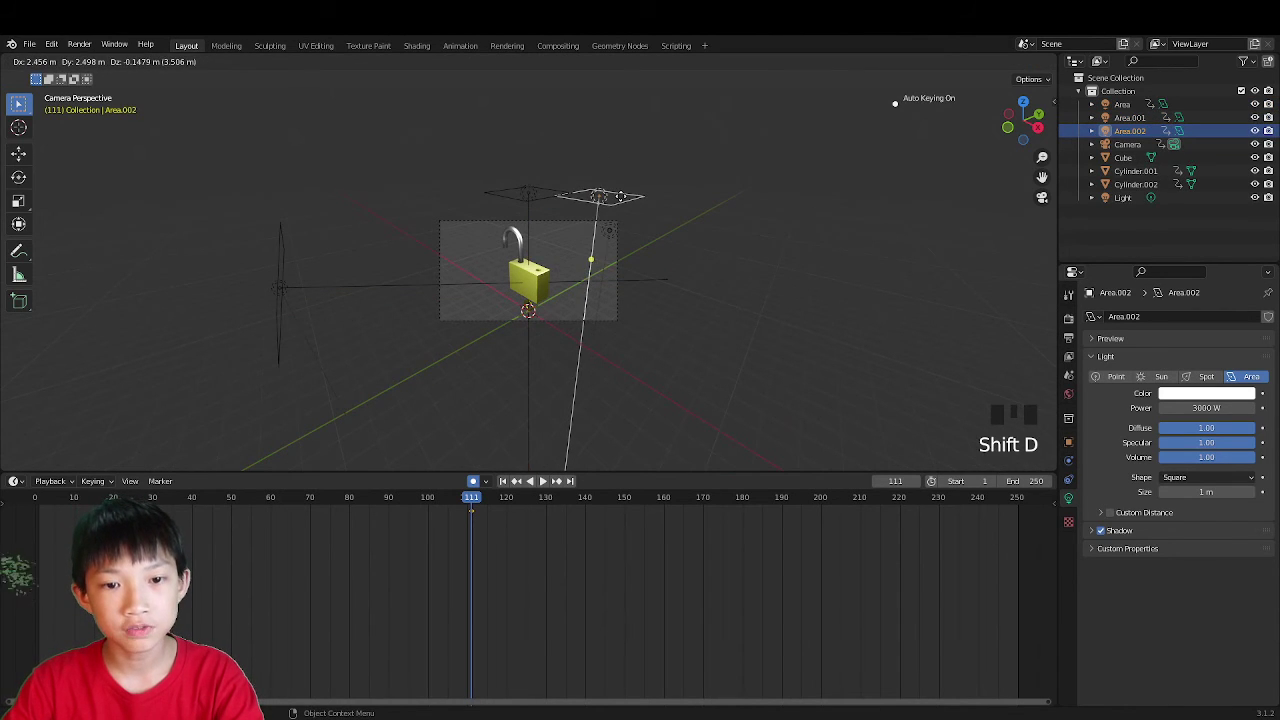
key(shift+y)
key(shift+y)
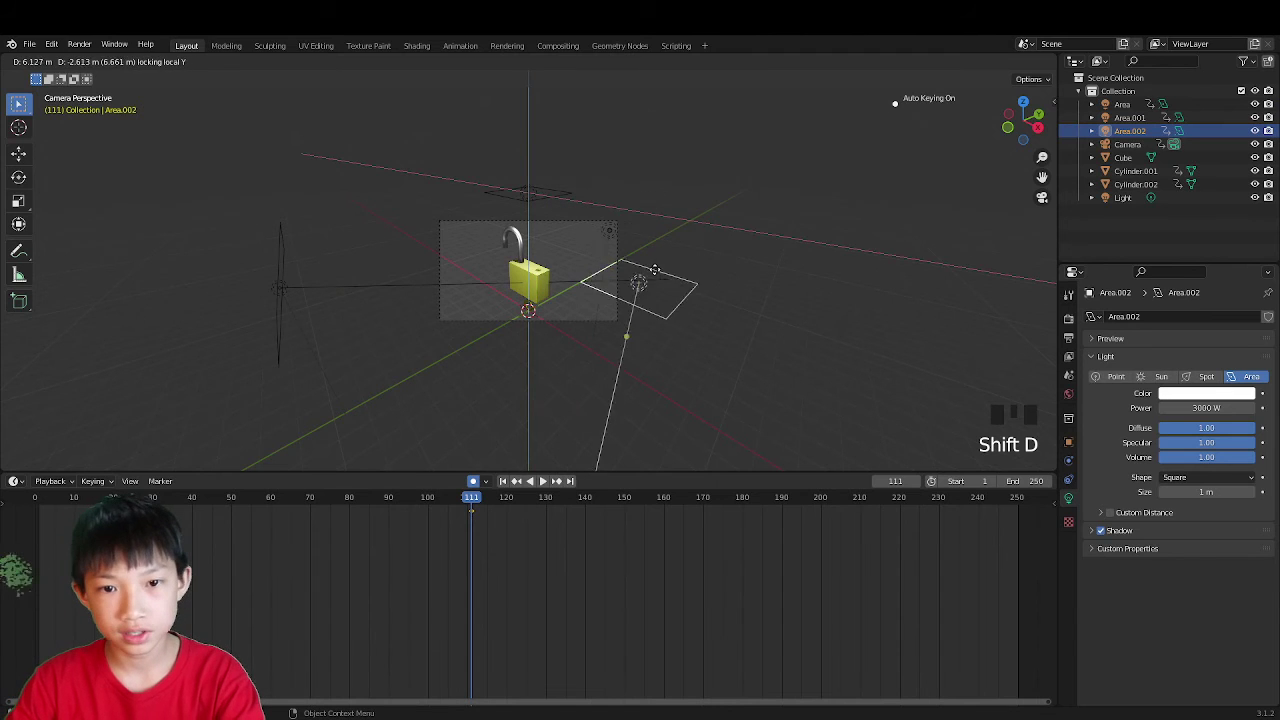
click(736, 343)
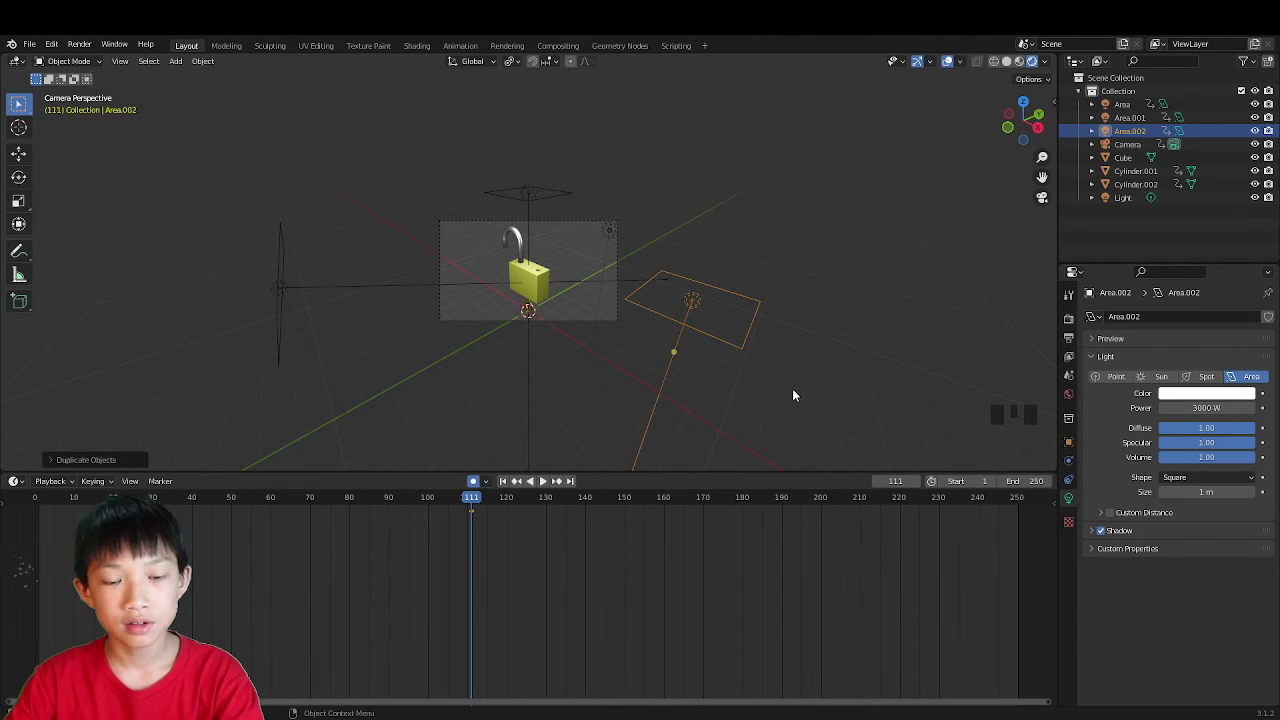
Step: Rotate the third area light about global Y to face the padlock and raise it about 1.7 m along global Z
key(r)
key(y)
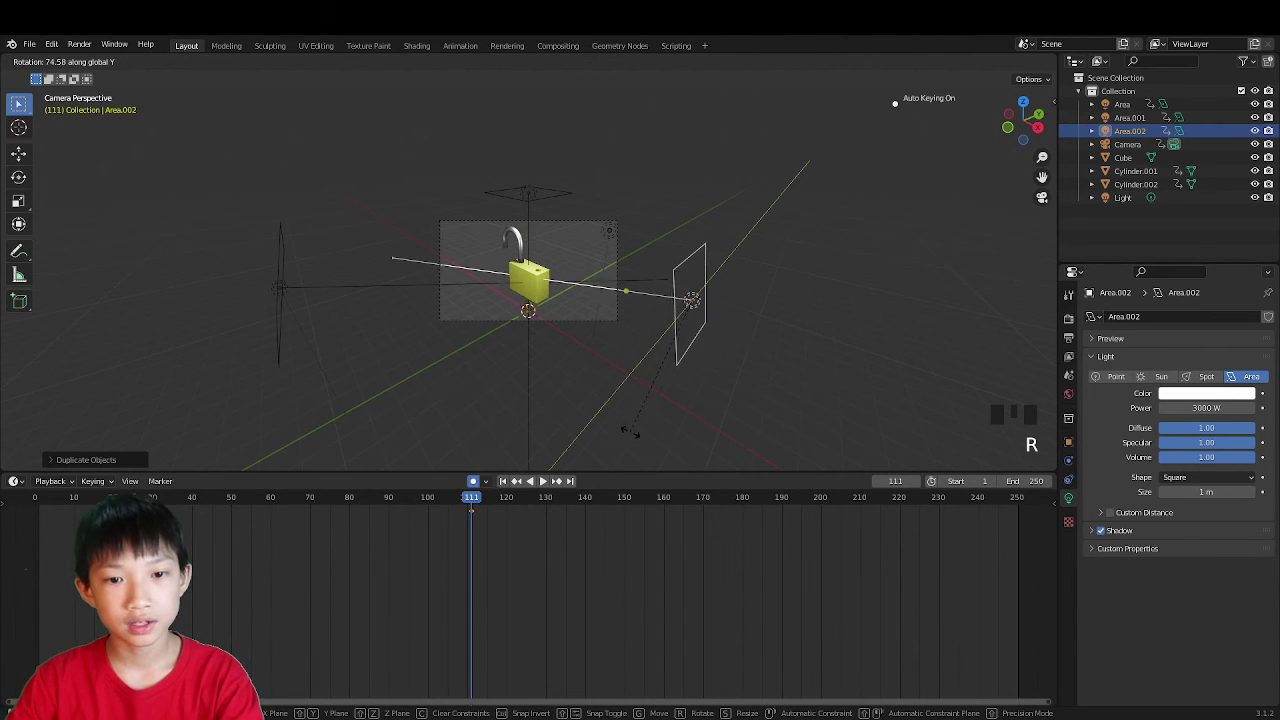
click(640, 433)
key(g)
key(z)
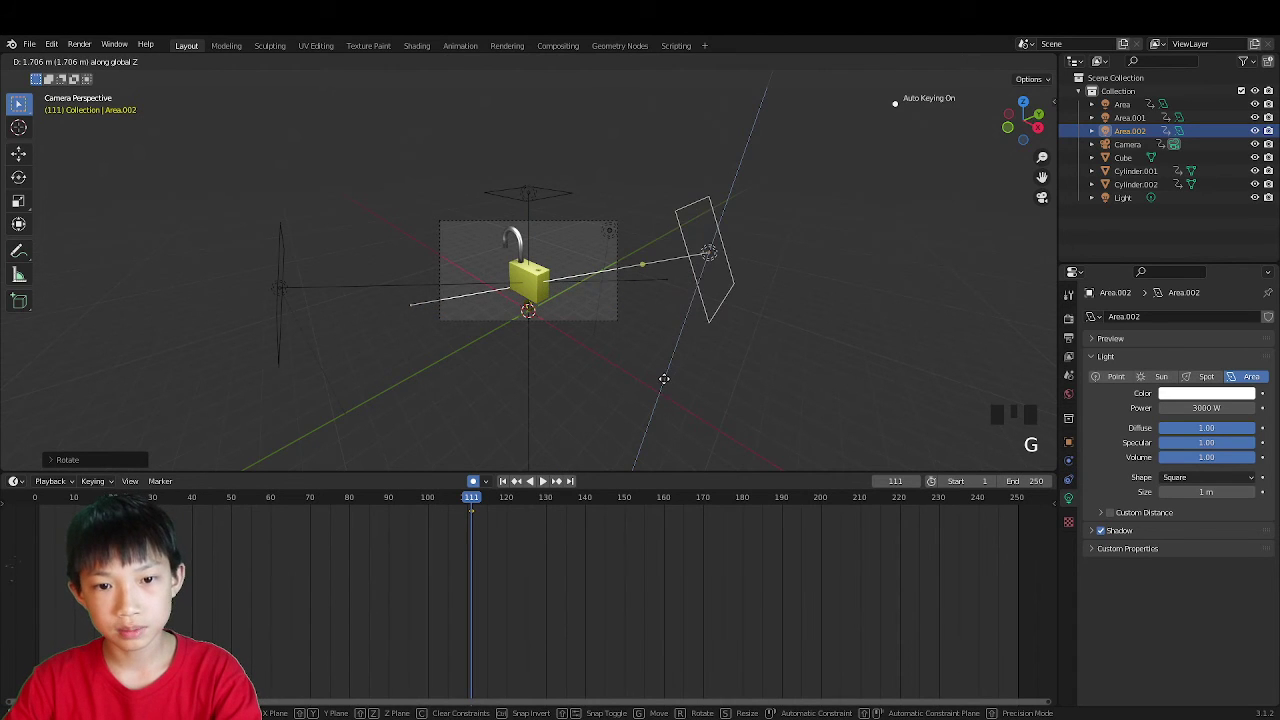
click(664, 379)
Step: Set the third area light's power to 2000 W and check the padlock's lighting up close
click(1194, 409)
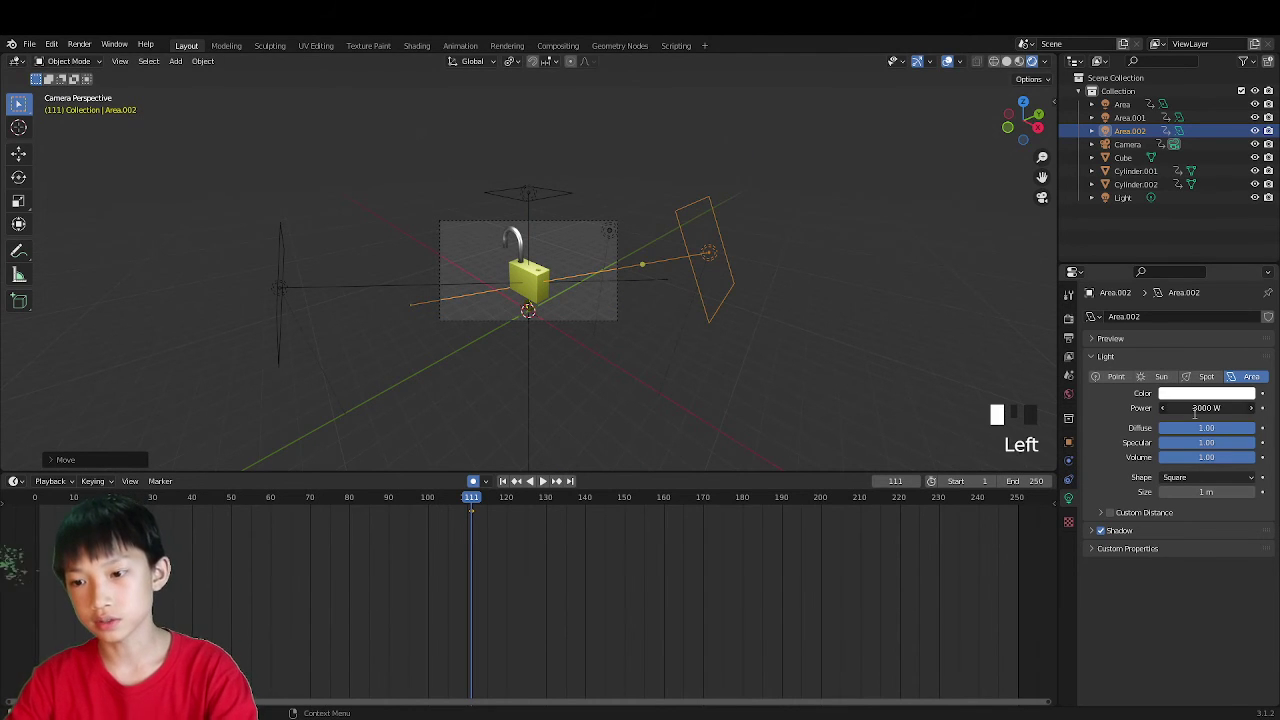
text(200)
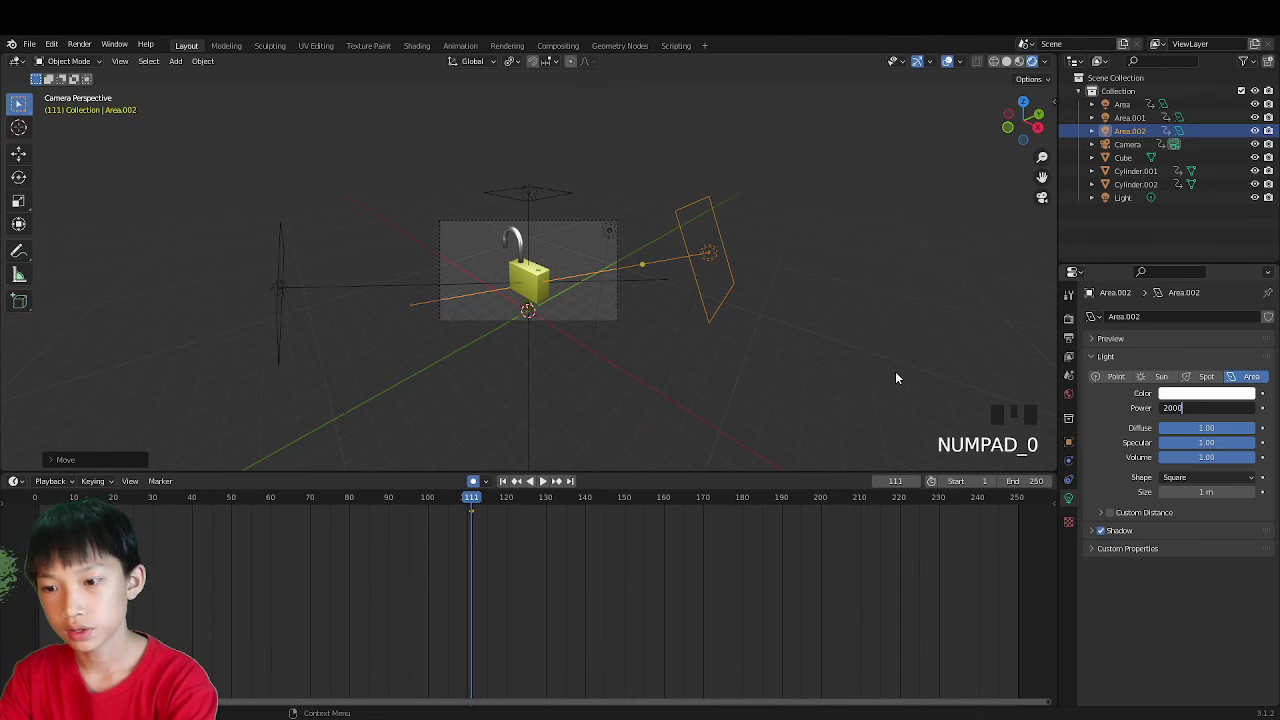
key(Return)
scroll(880, 375, up, 6)
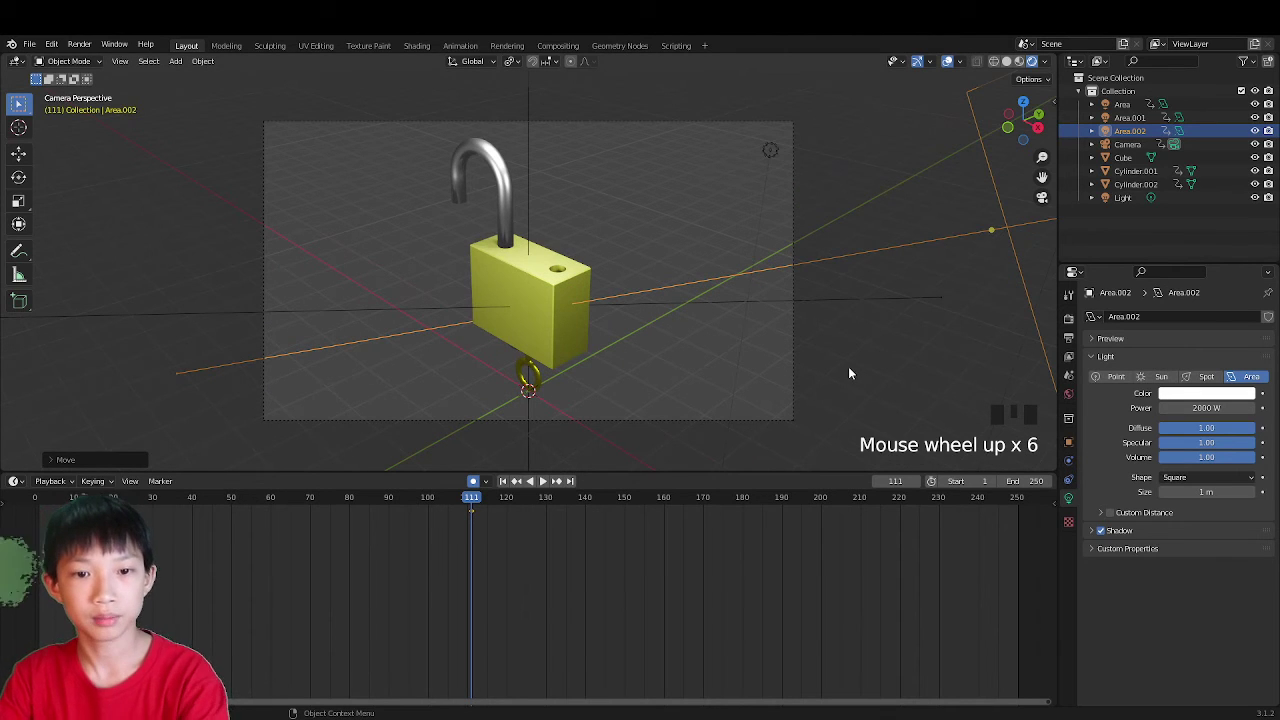
Step: Deselect the light, play the unlocking animation through the camera, and stop at frame 110 to judge where the motion ends
click(670, 357)
key(space)
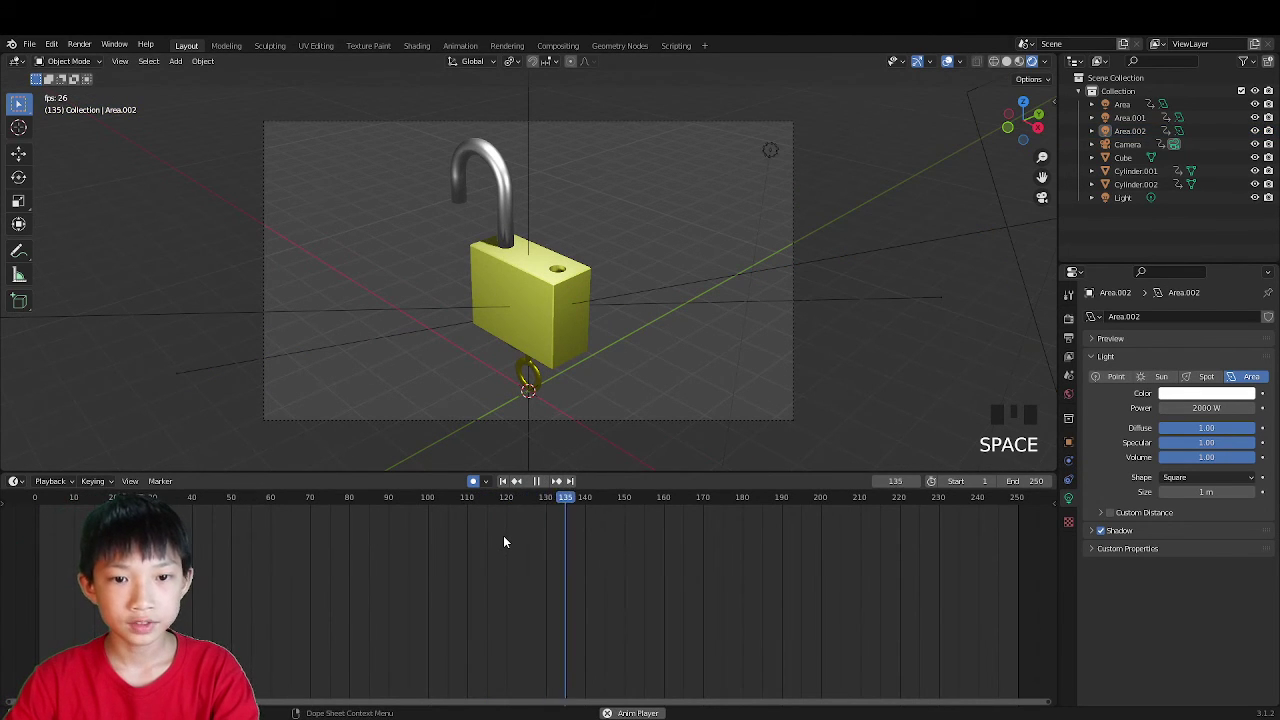
key(space)
key(Left)
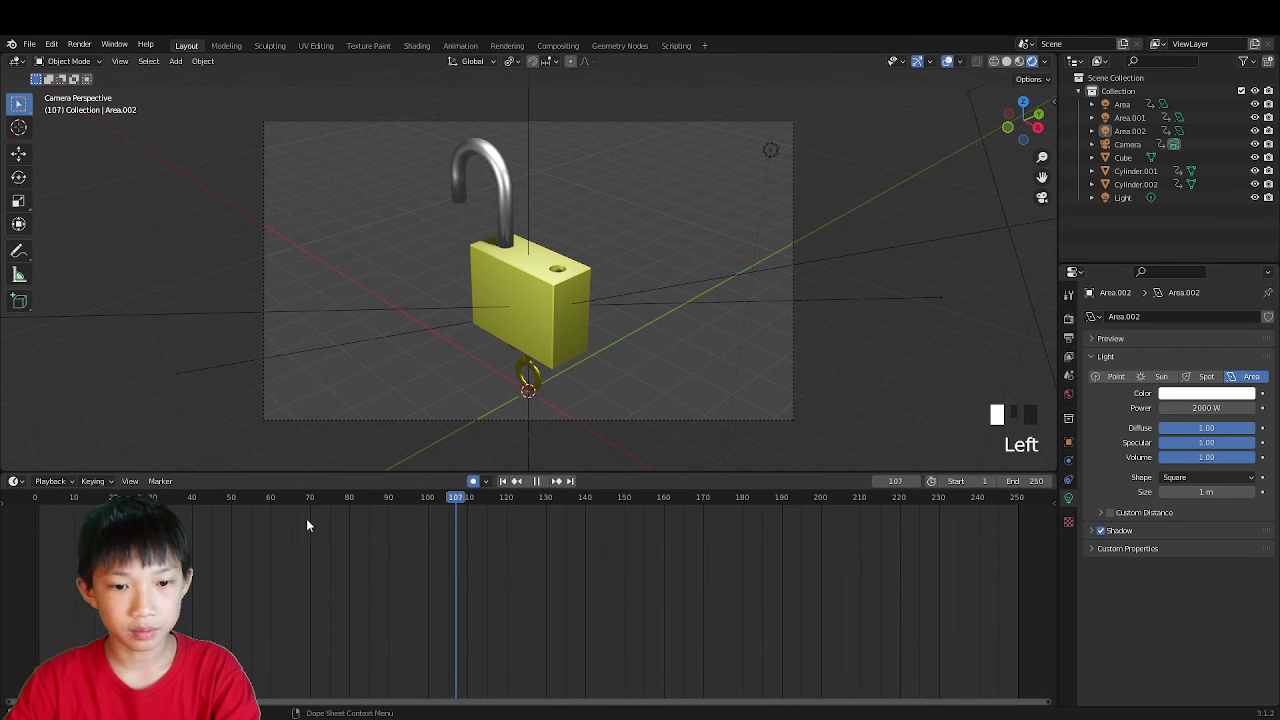
key(space)
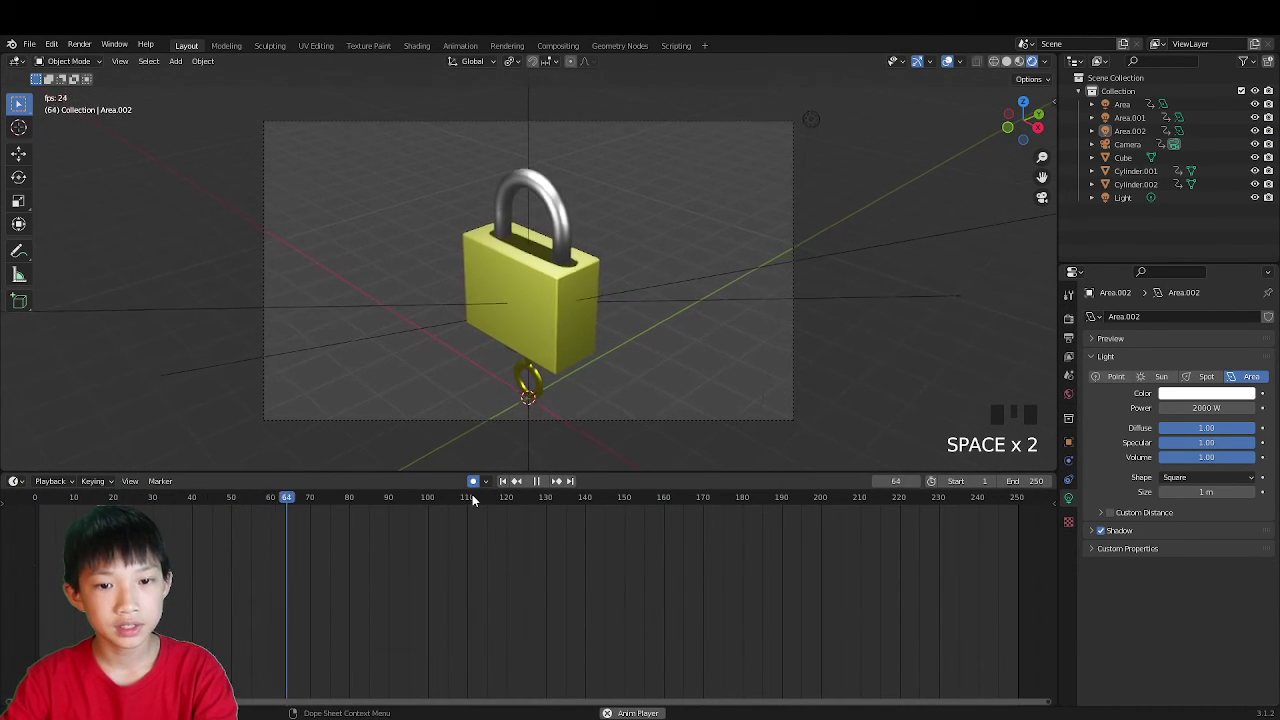
key(space)
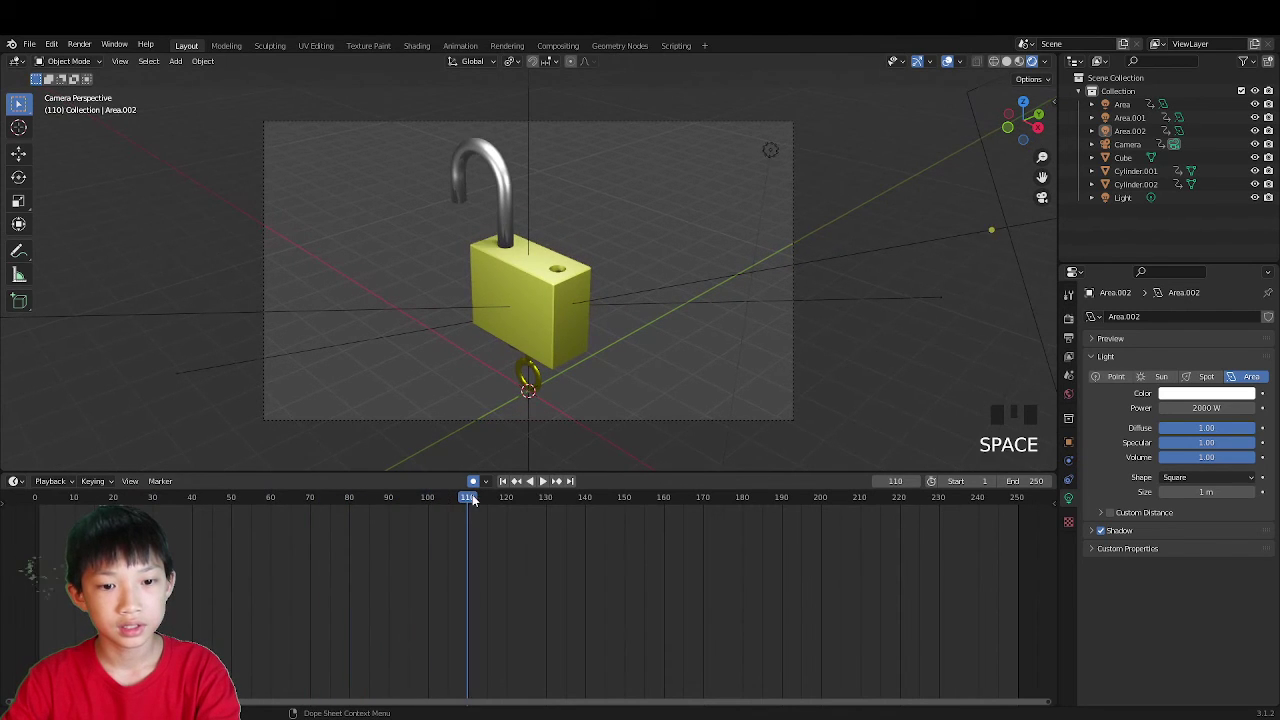
drag(473, 500, 469, 504)
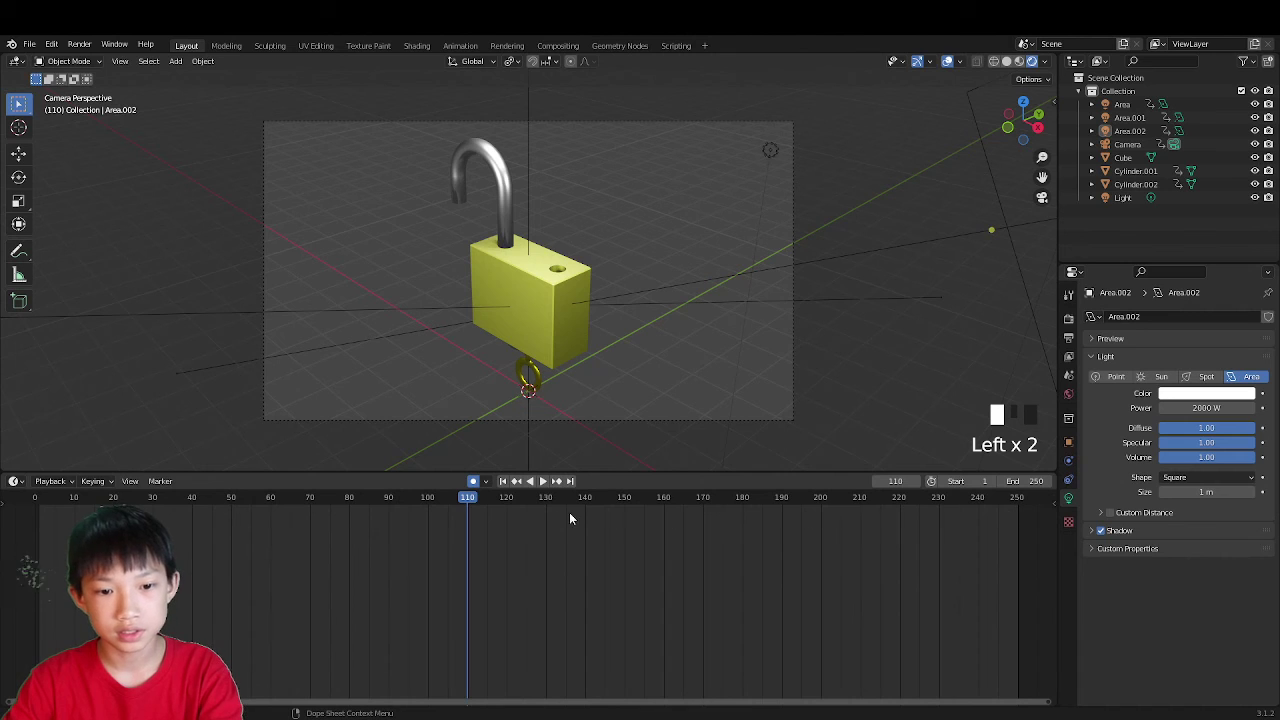
Step: Set the animation's end frame to 100
click(1018, 481)
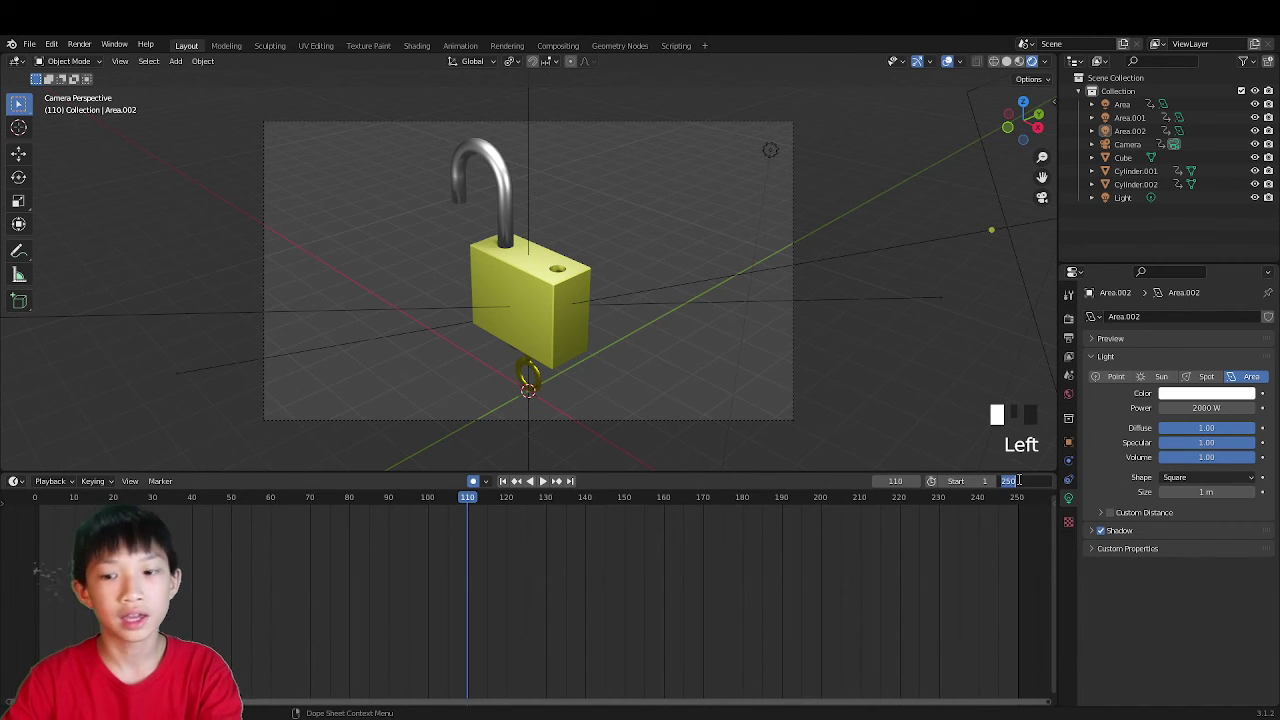
text(100)
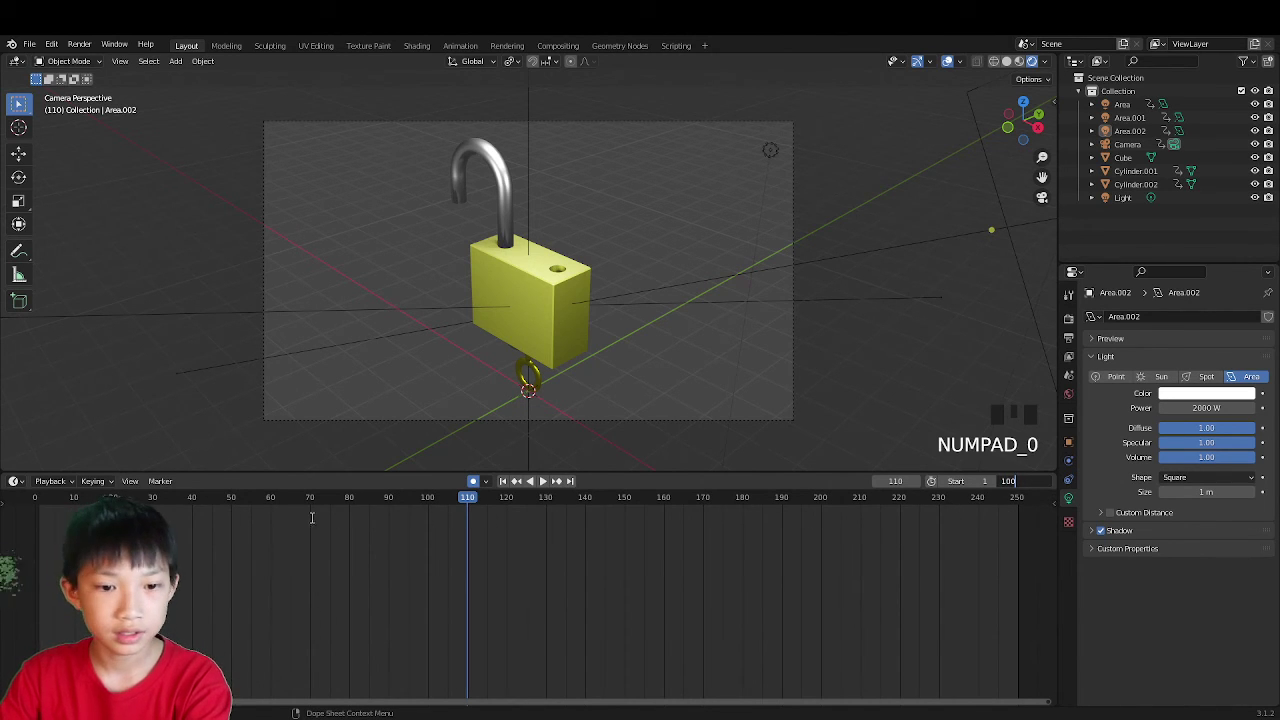
key(Return)
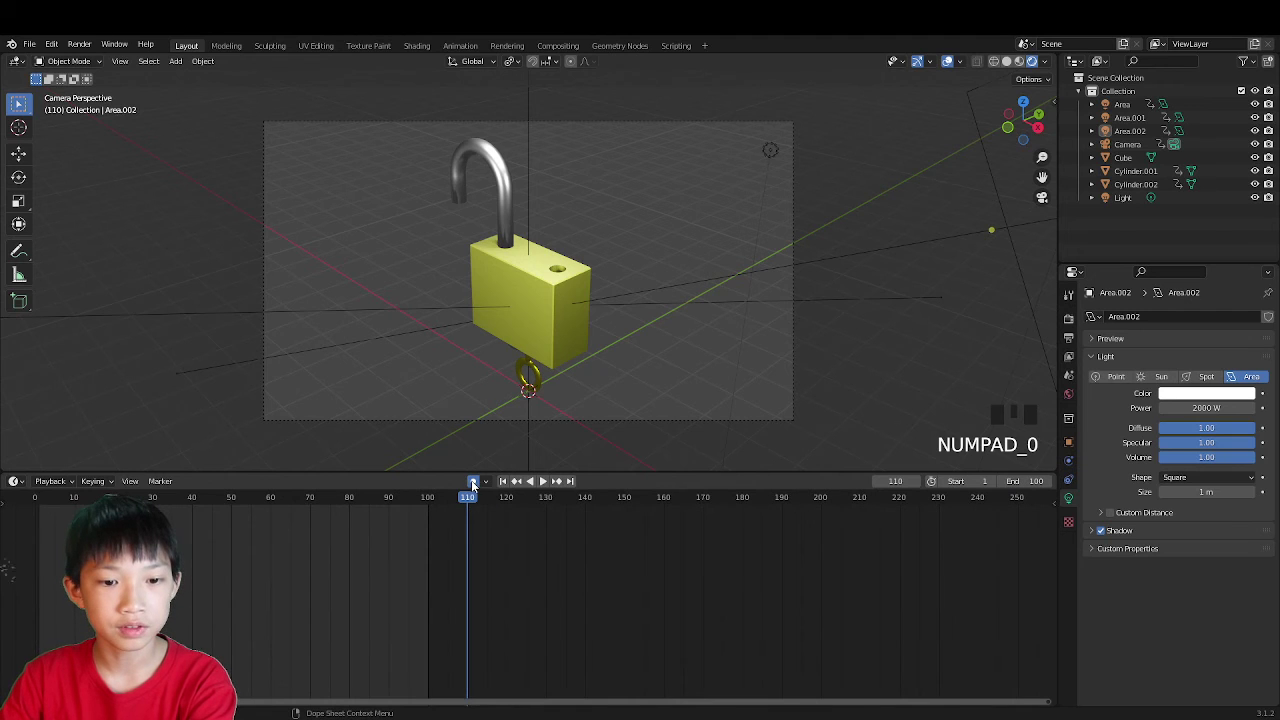
Step: Turn off auto keying and replay the animation from its beginning
click(473, 482)
key(shift+Left)
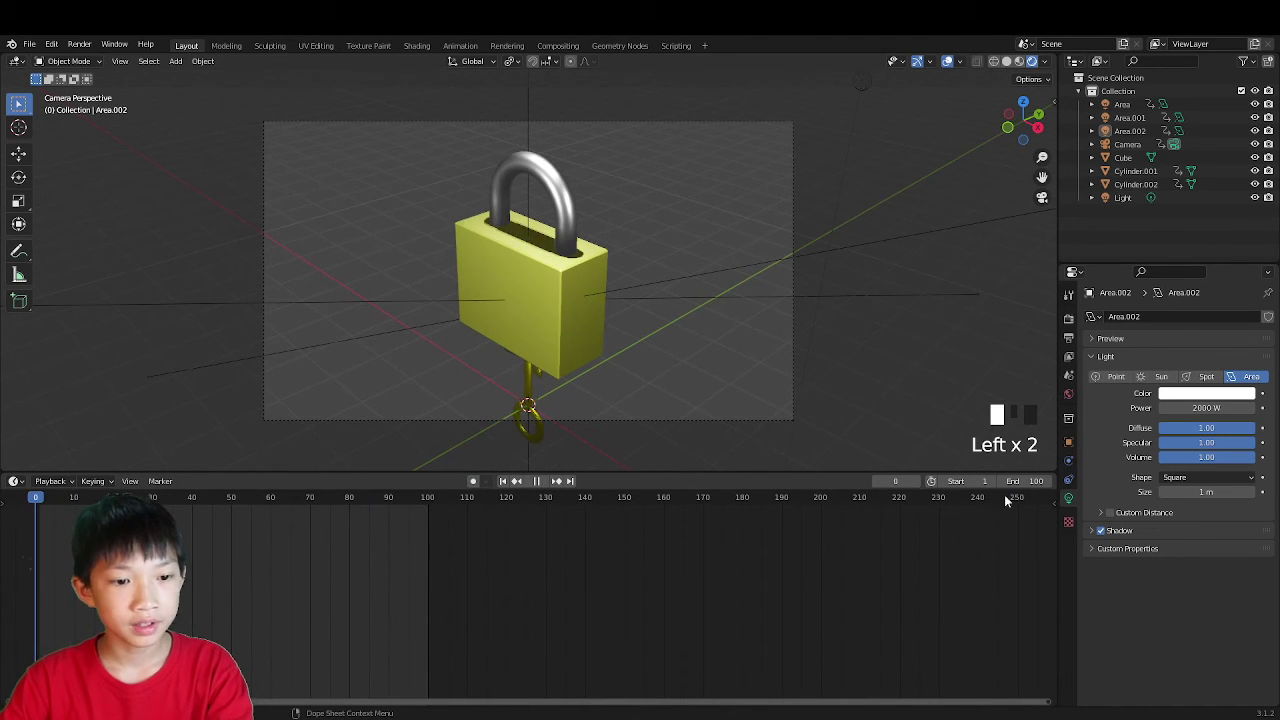
key(space)
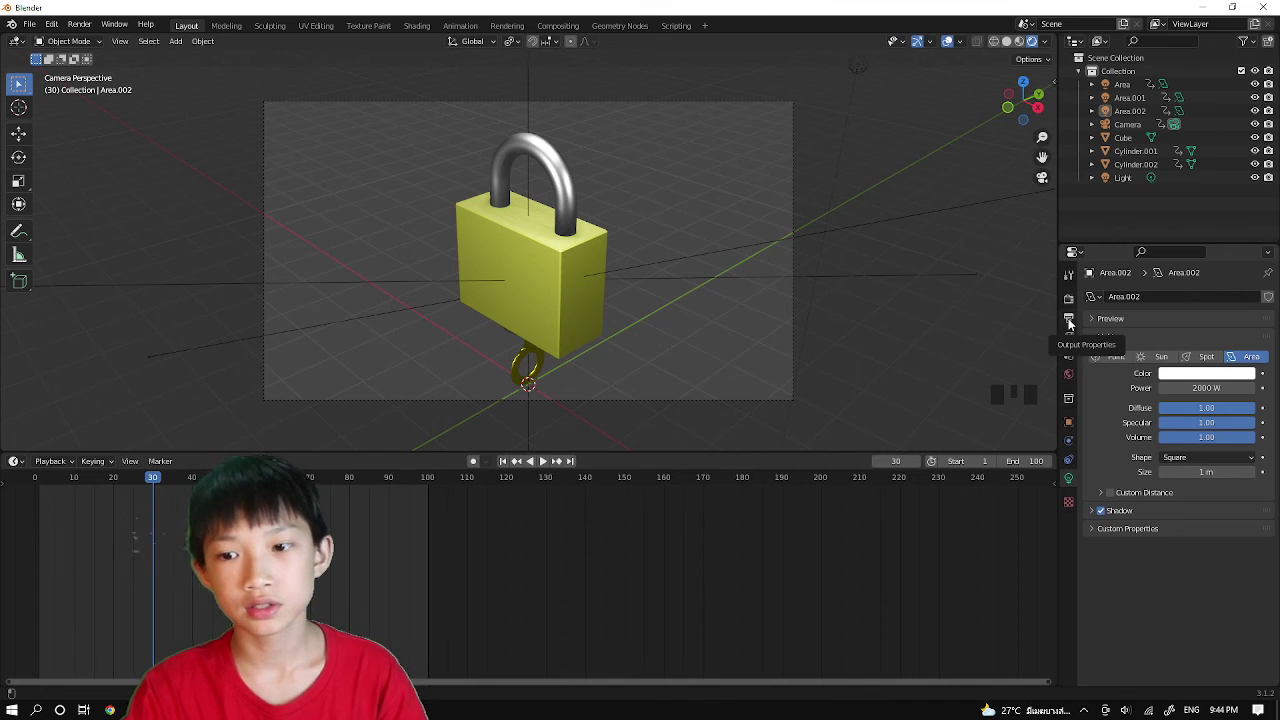
Step: Show the scene's output settings and open the file browser for the render output path
click(1068, 318)
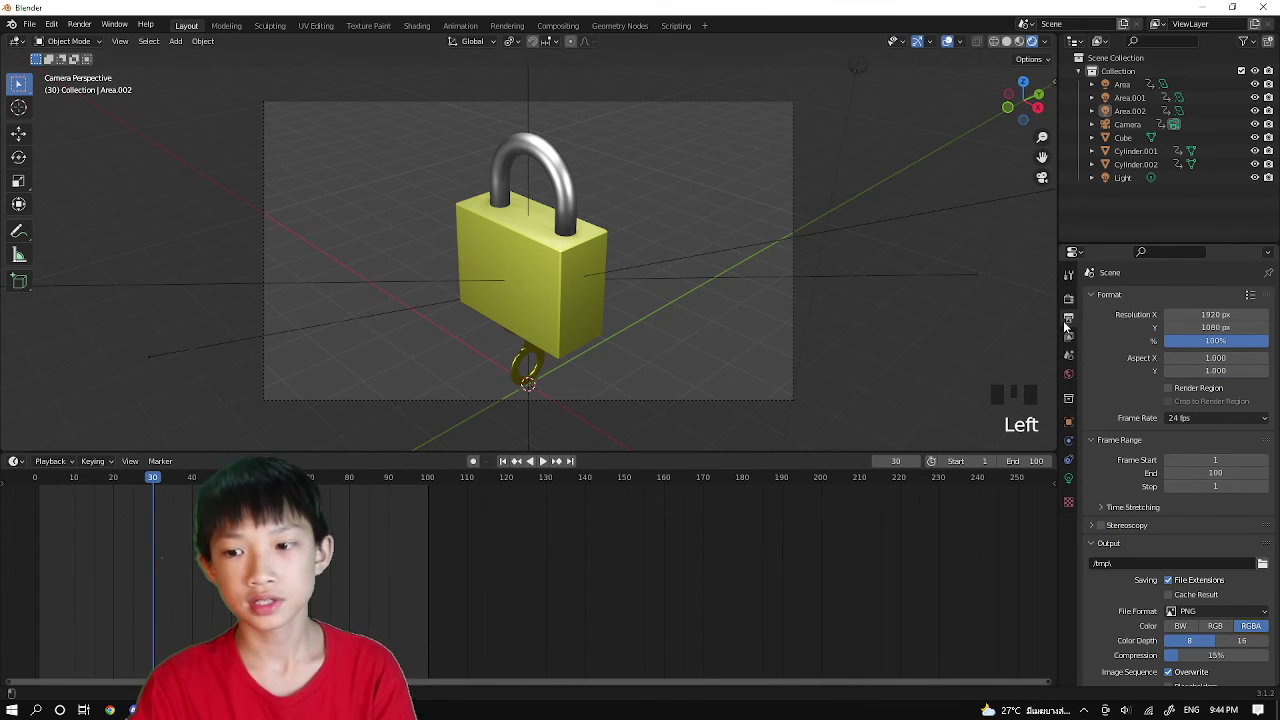
scroll(1197, 500, down, 1)
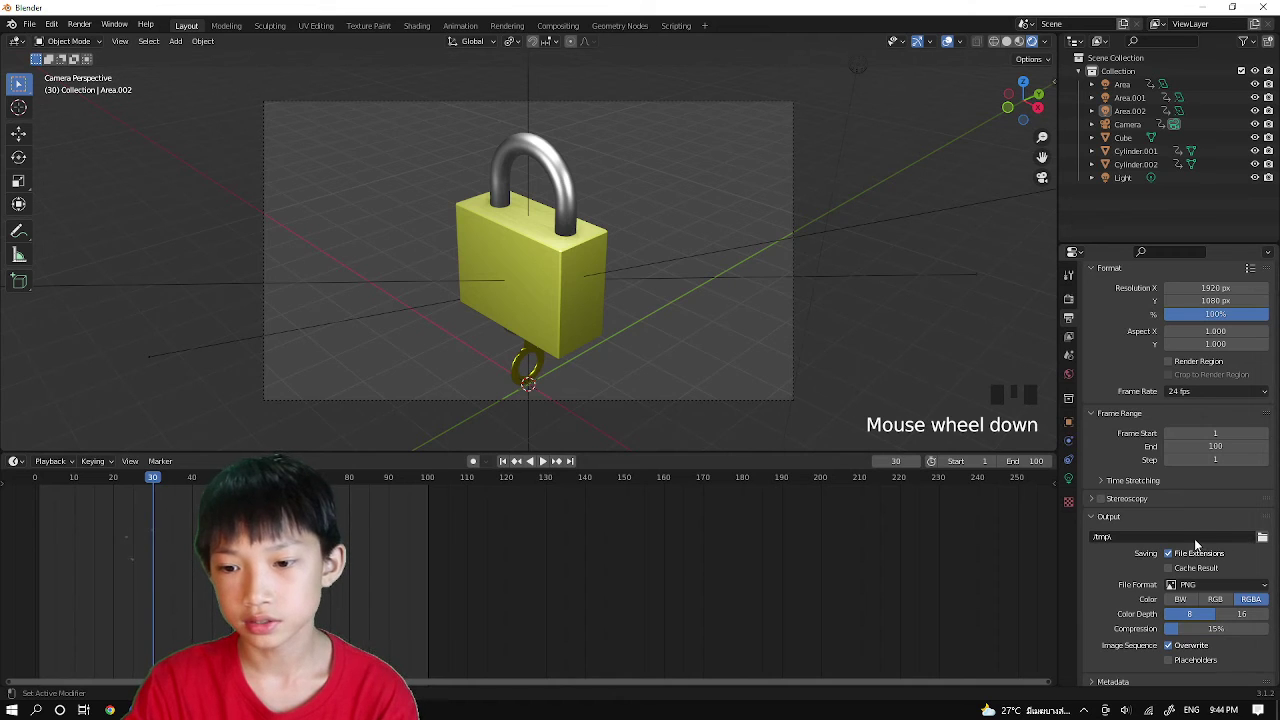
scroll(1219, 526, down, 1)
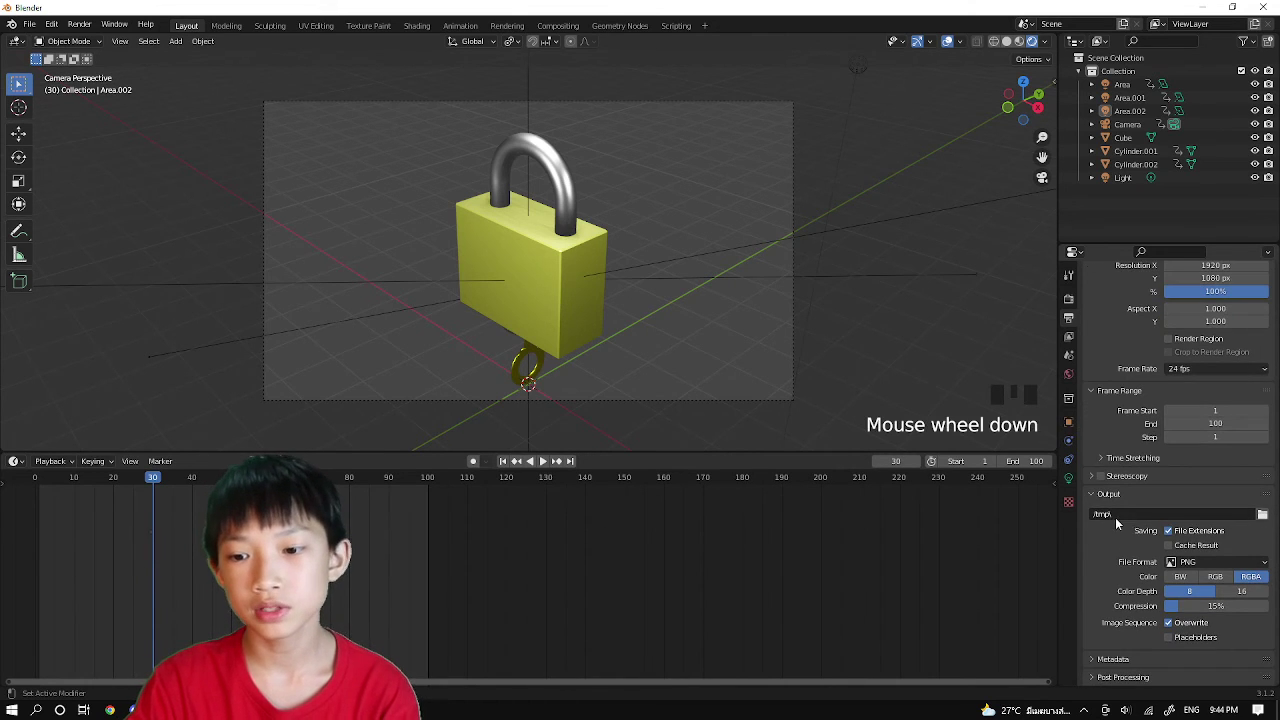
click(1112, 516)
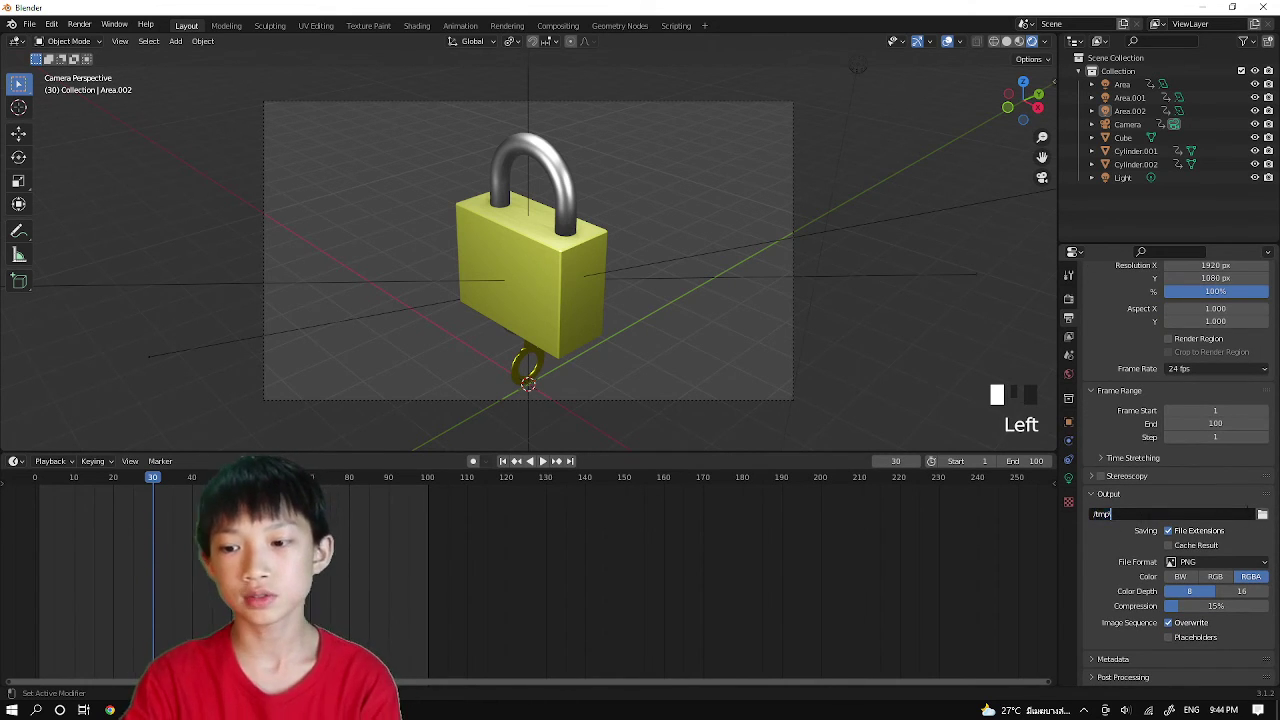
click(1263, 515)
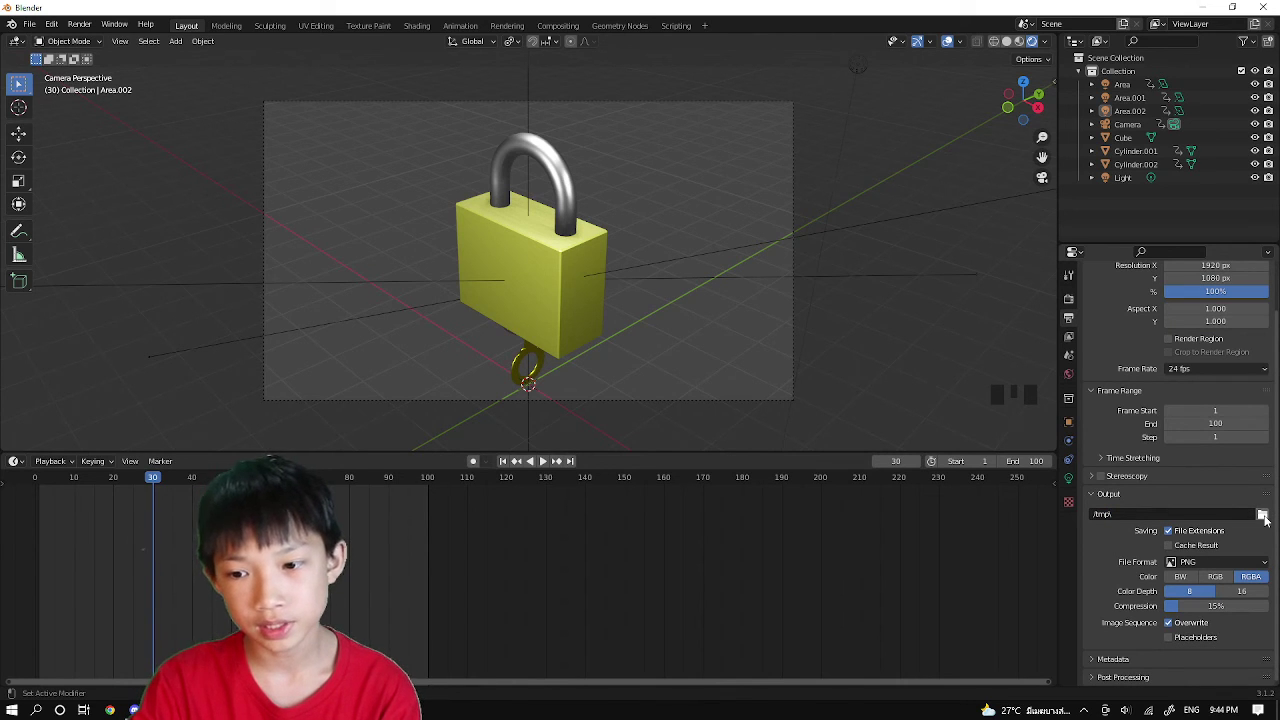
click(1263, 516)
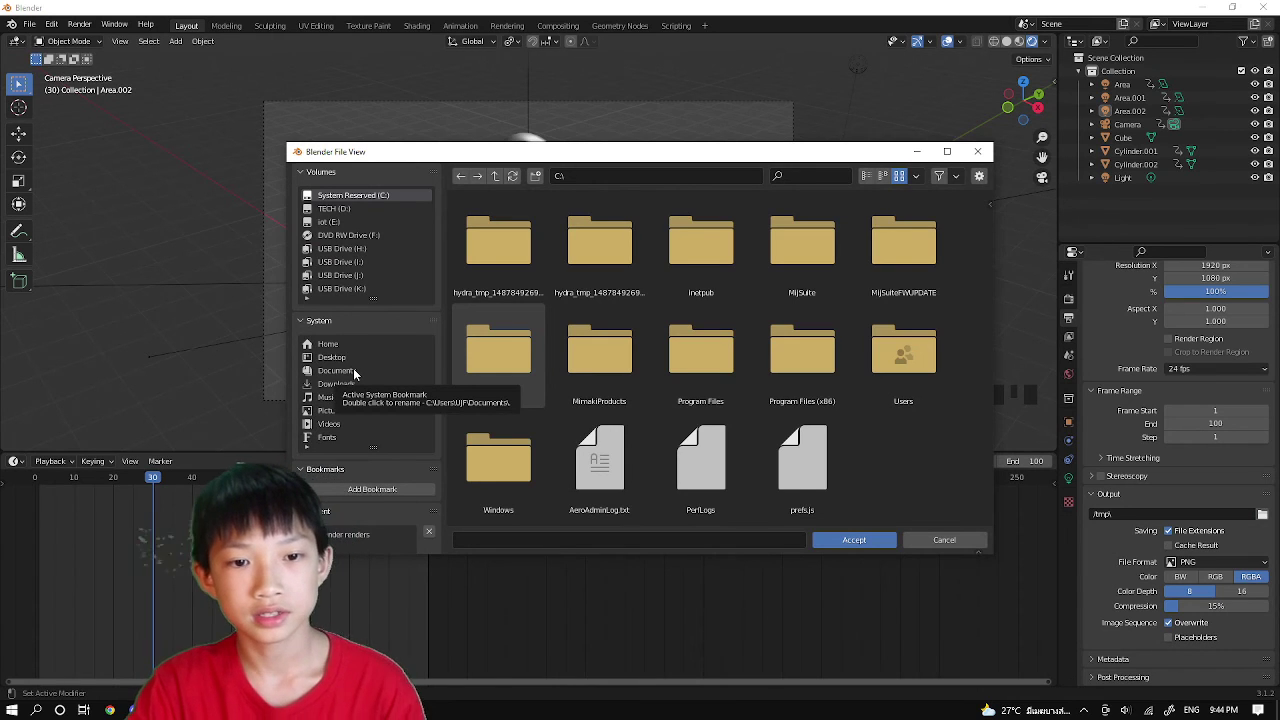
Step: Set the render output path to the blender renders folder inside D:\blender, with the file name unlocking key
click(327, 222)
click(330, 209)
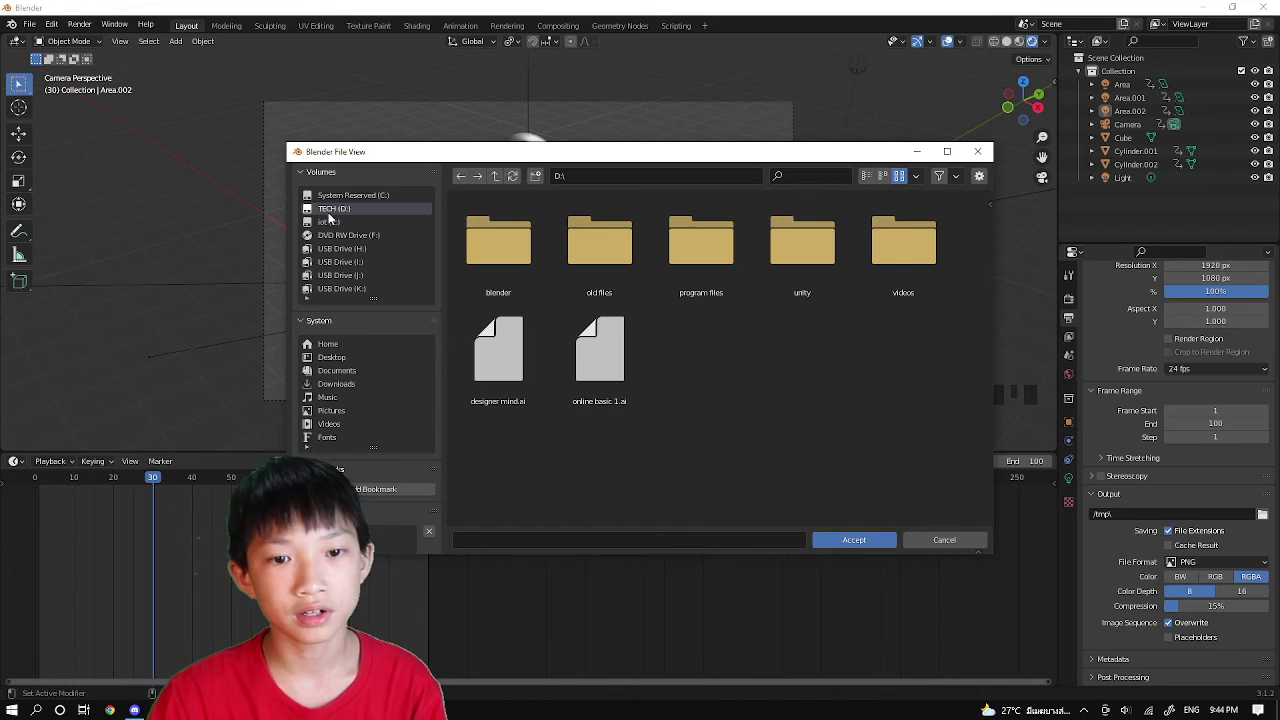
double_click(525, 265)
double_click(622, 282)
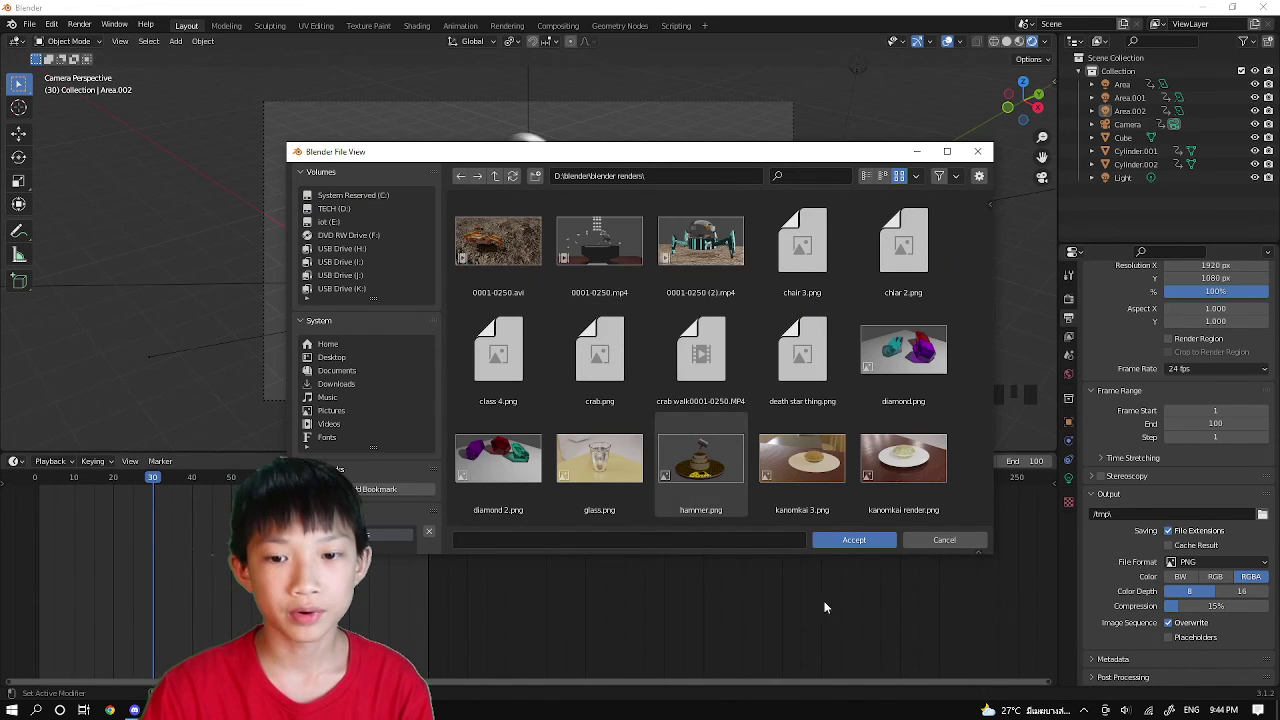
scroll(657, 451, down, 2)
scroll(657, 451, up, 2)
click(513, 540)
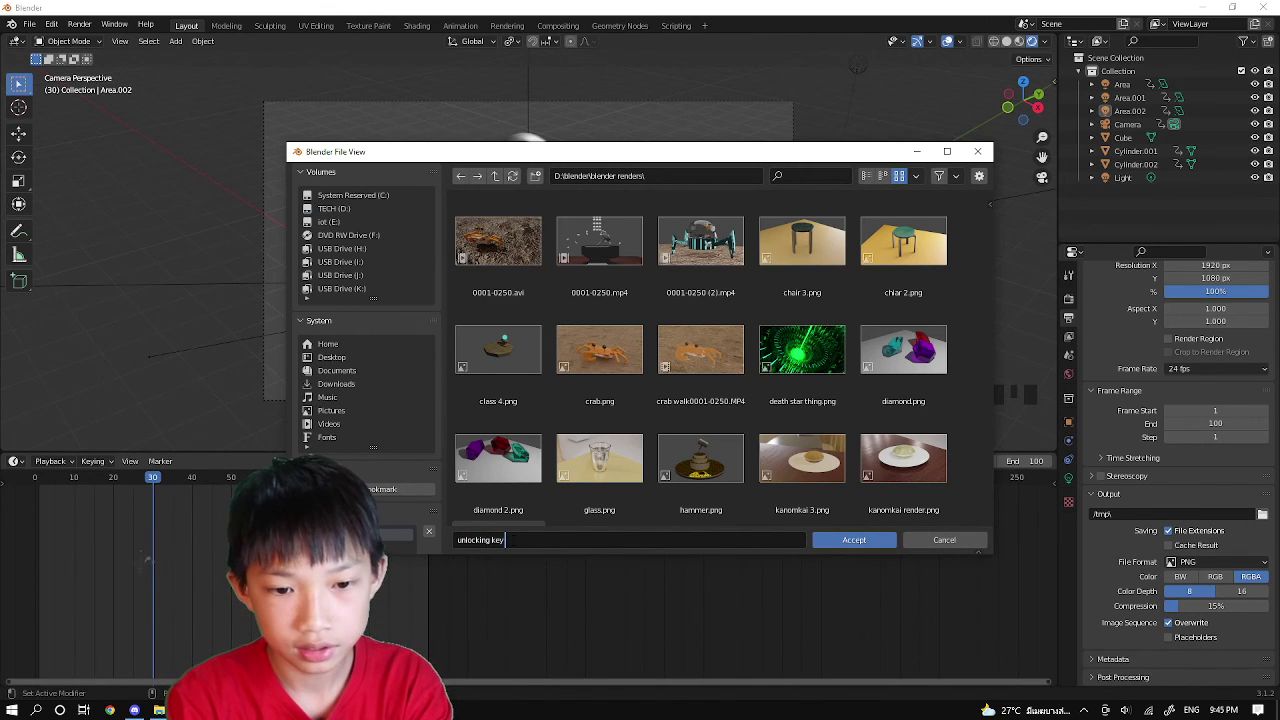
key(Return)
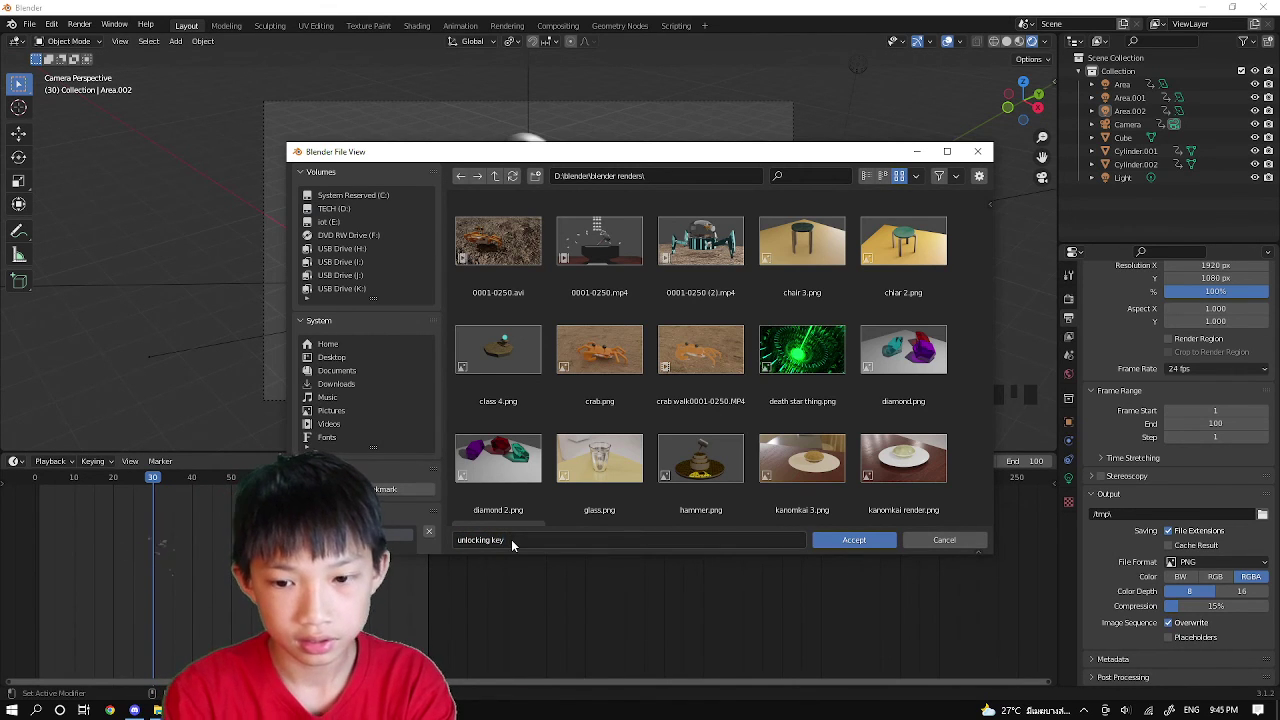
click(850, 542)
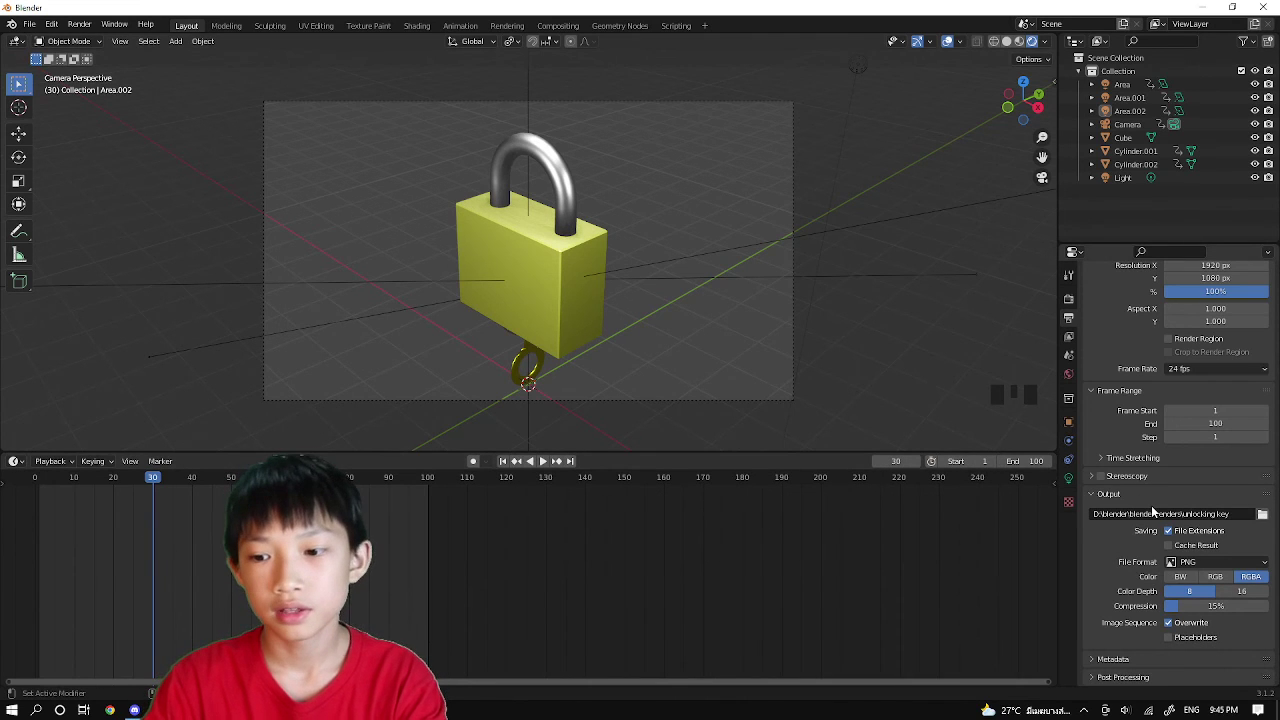
Step: Set the output file format to FFmpeg Video and look over the output settings
click(1205, 565)
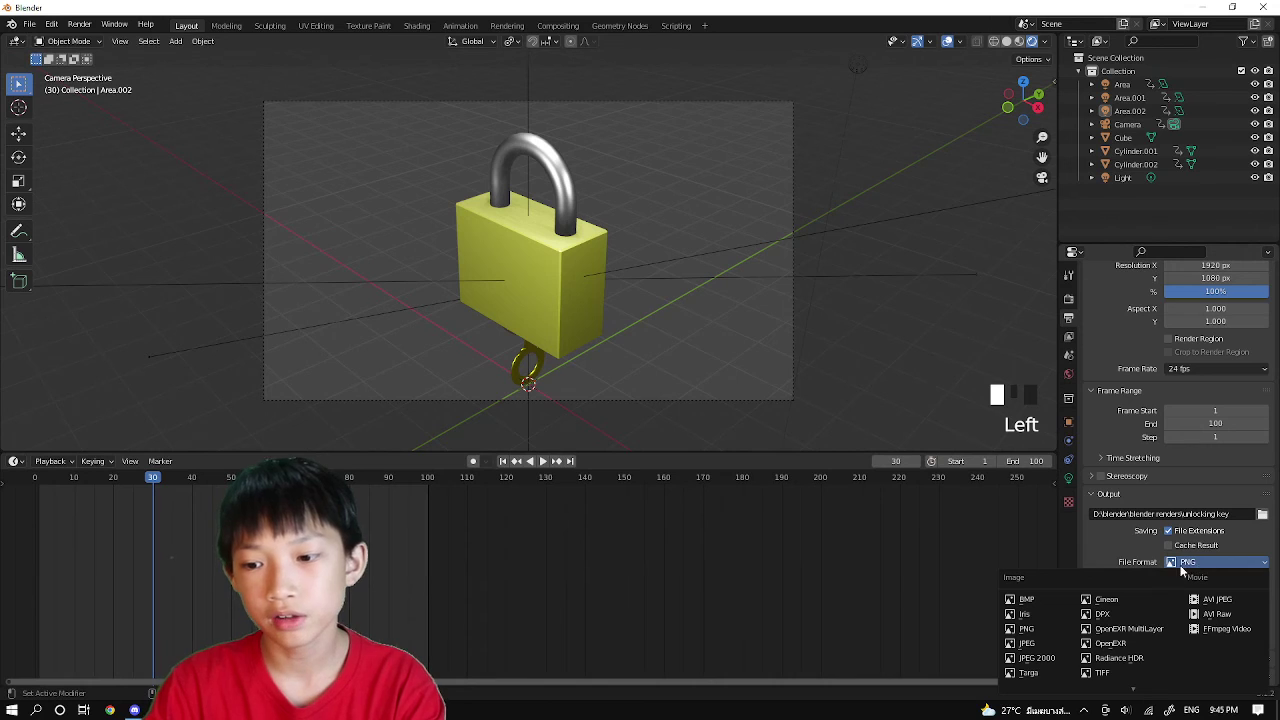
click(1216, 632)
click(1210, 606)
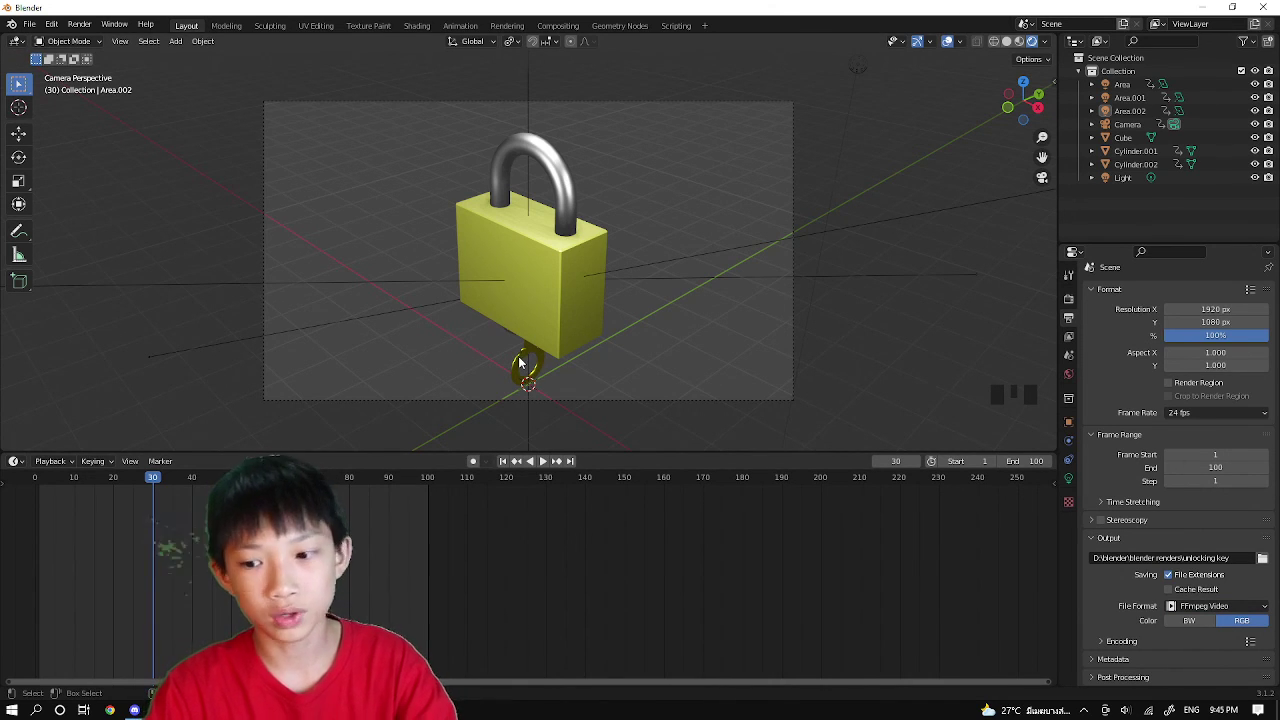
scroll(1203, 460, down, 2)
scroll(1208, 520, up, 2)
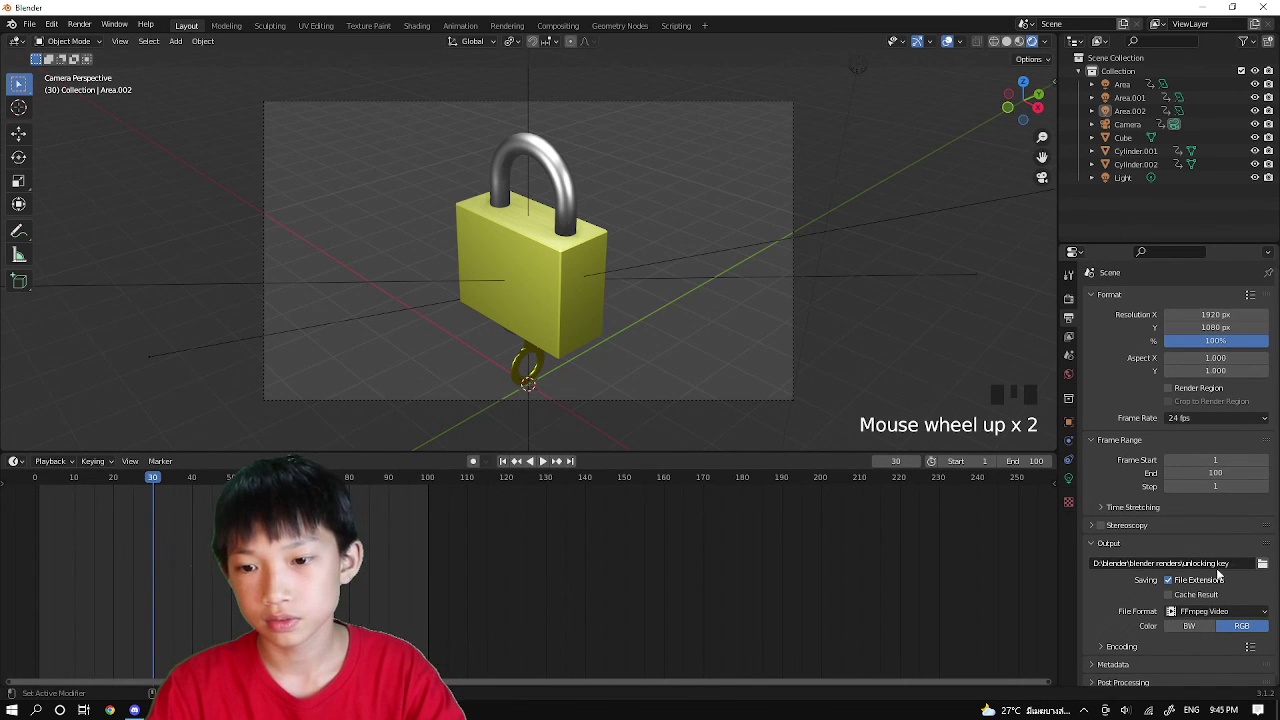
scroll(1213, 580, down, 3)
scroll(1212, 592, up, 1)
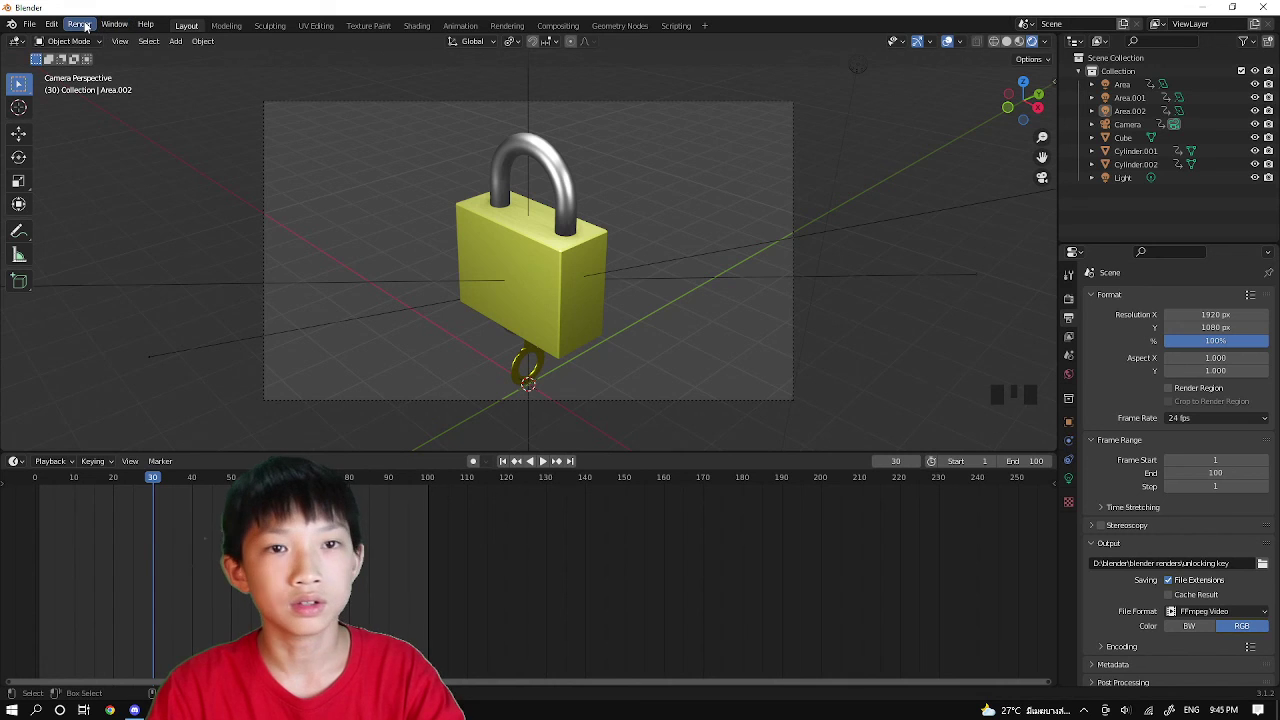
Step: Render the whole unlocking animation and close the render window once the last frame is done
click(83, 25)
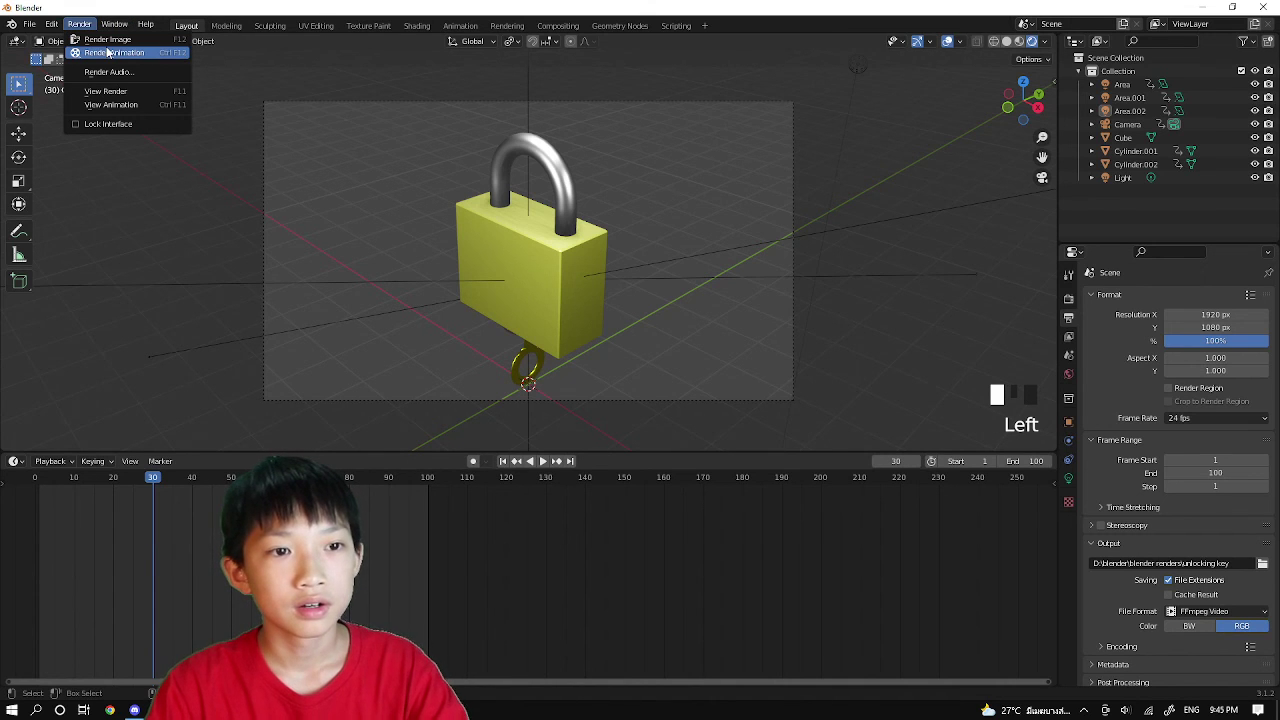
click(110, 52)
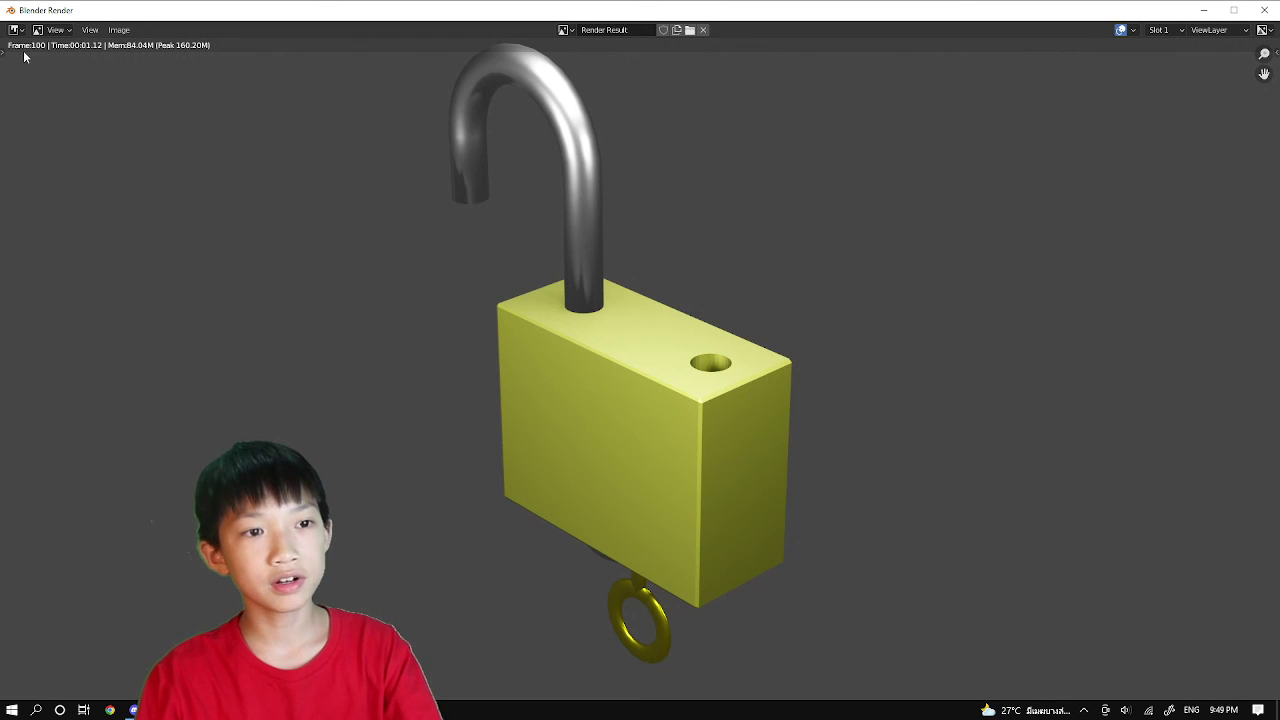
click(114, 32)
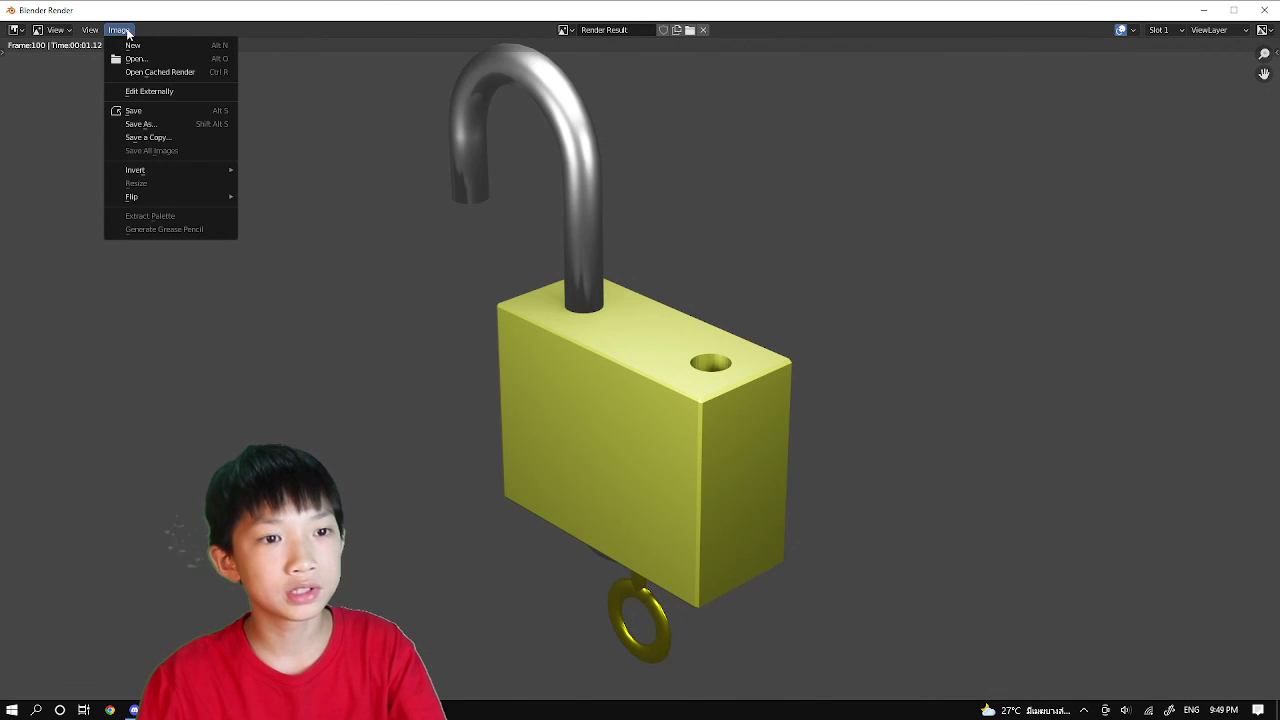
click(1263, 11)
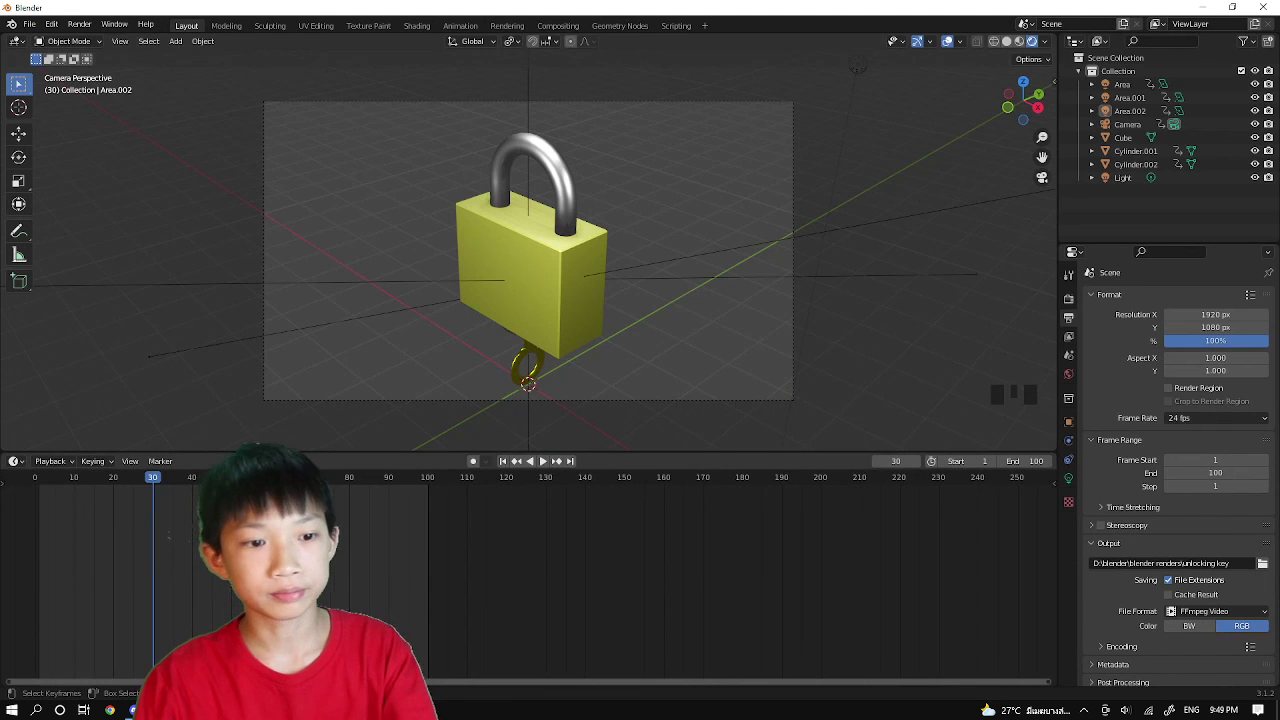
Step: Play the unlocking animation in the camera view
key(space)
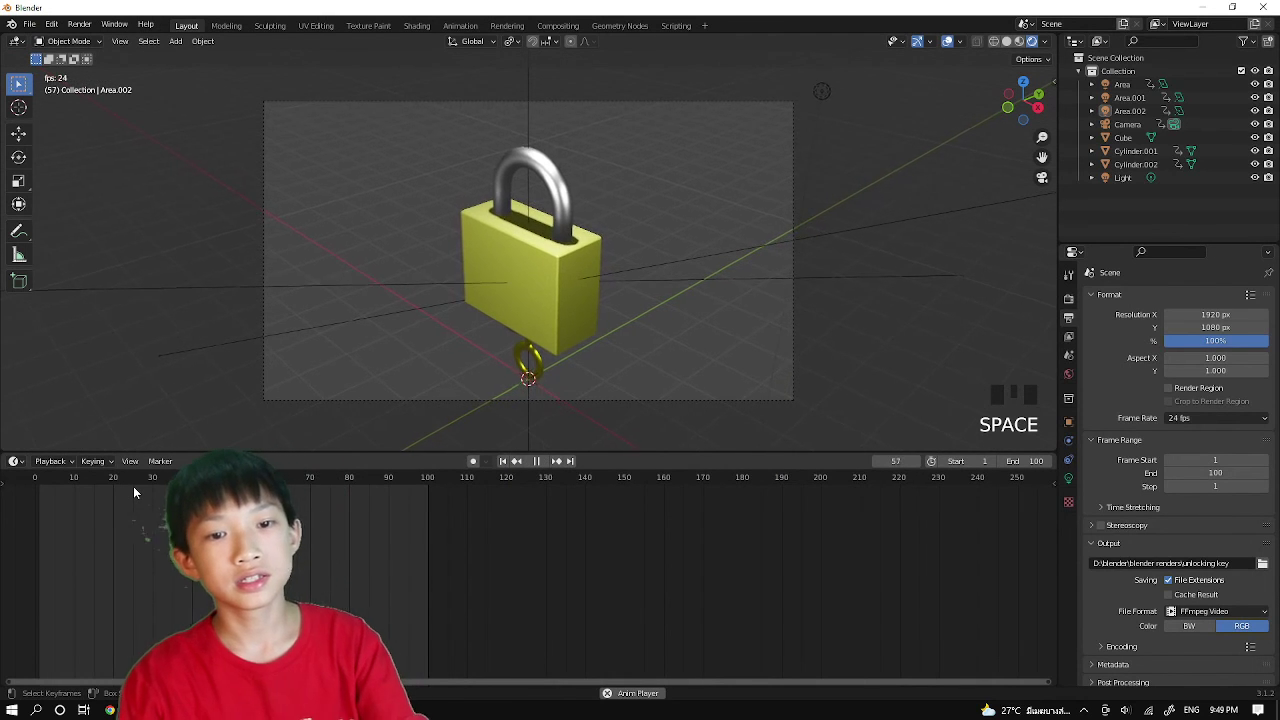